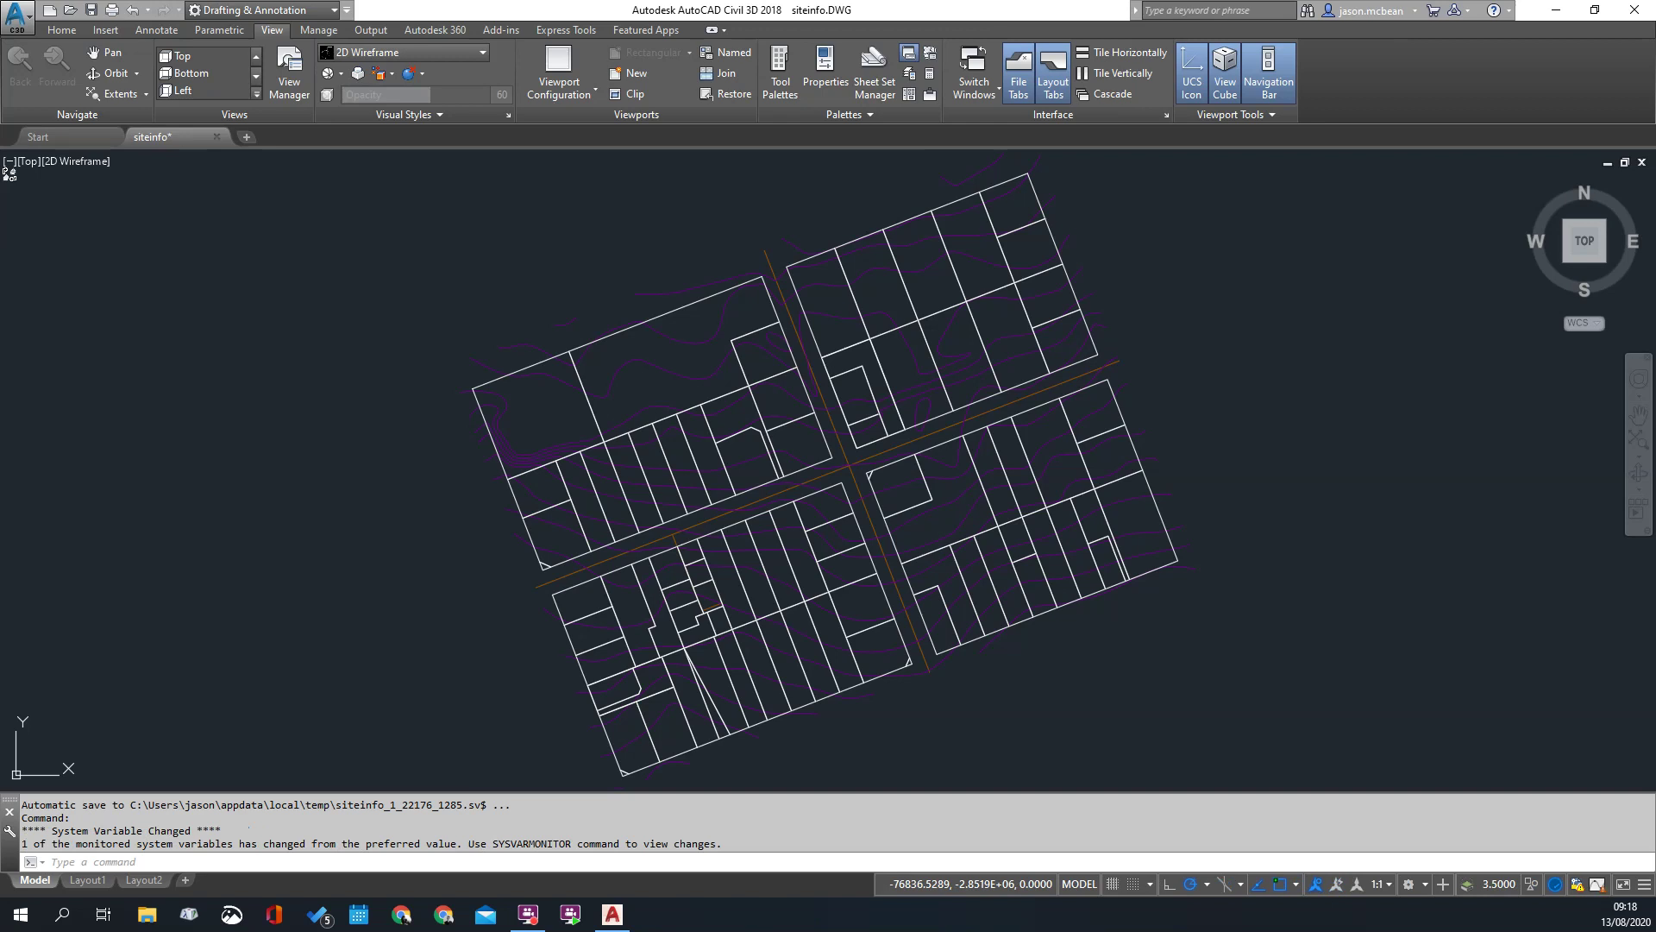
Step: Inspect the site drawing from a south-east isometric view, then return to the top plan
scroll(876, 418, "up", 2)
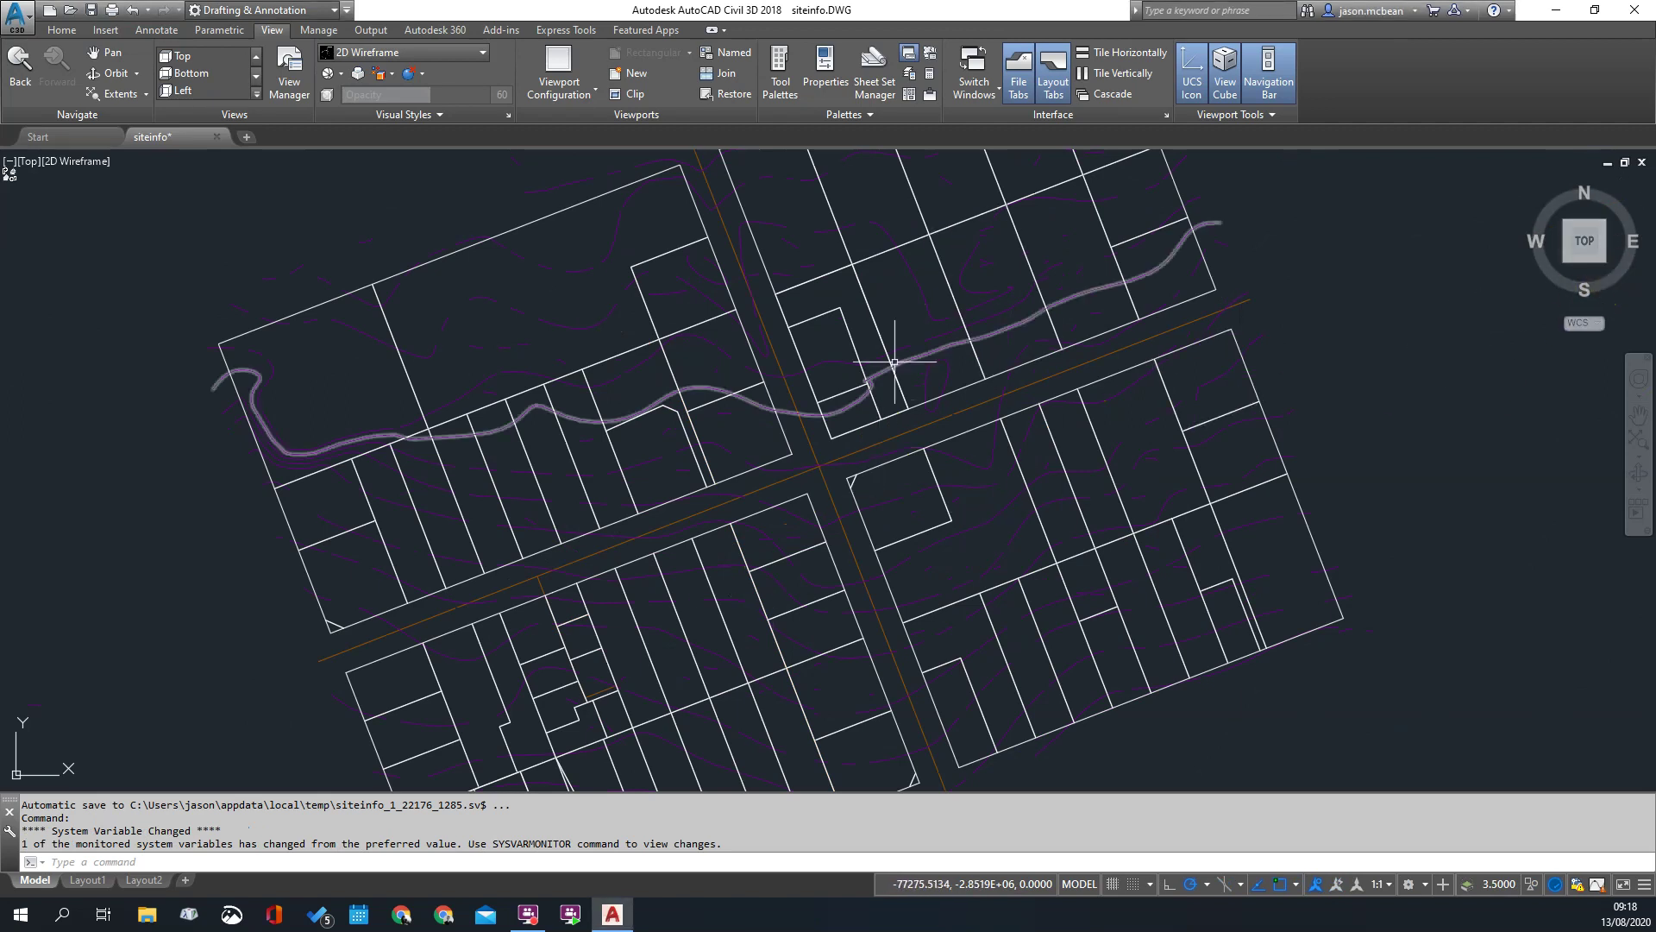
left_click(1604, 261)
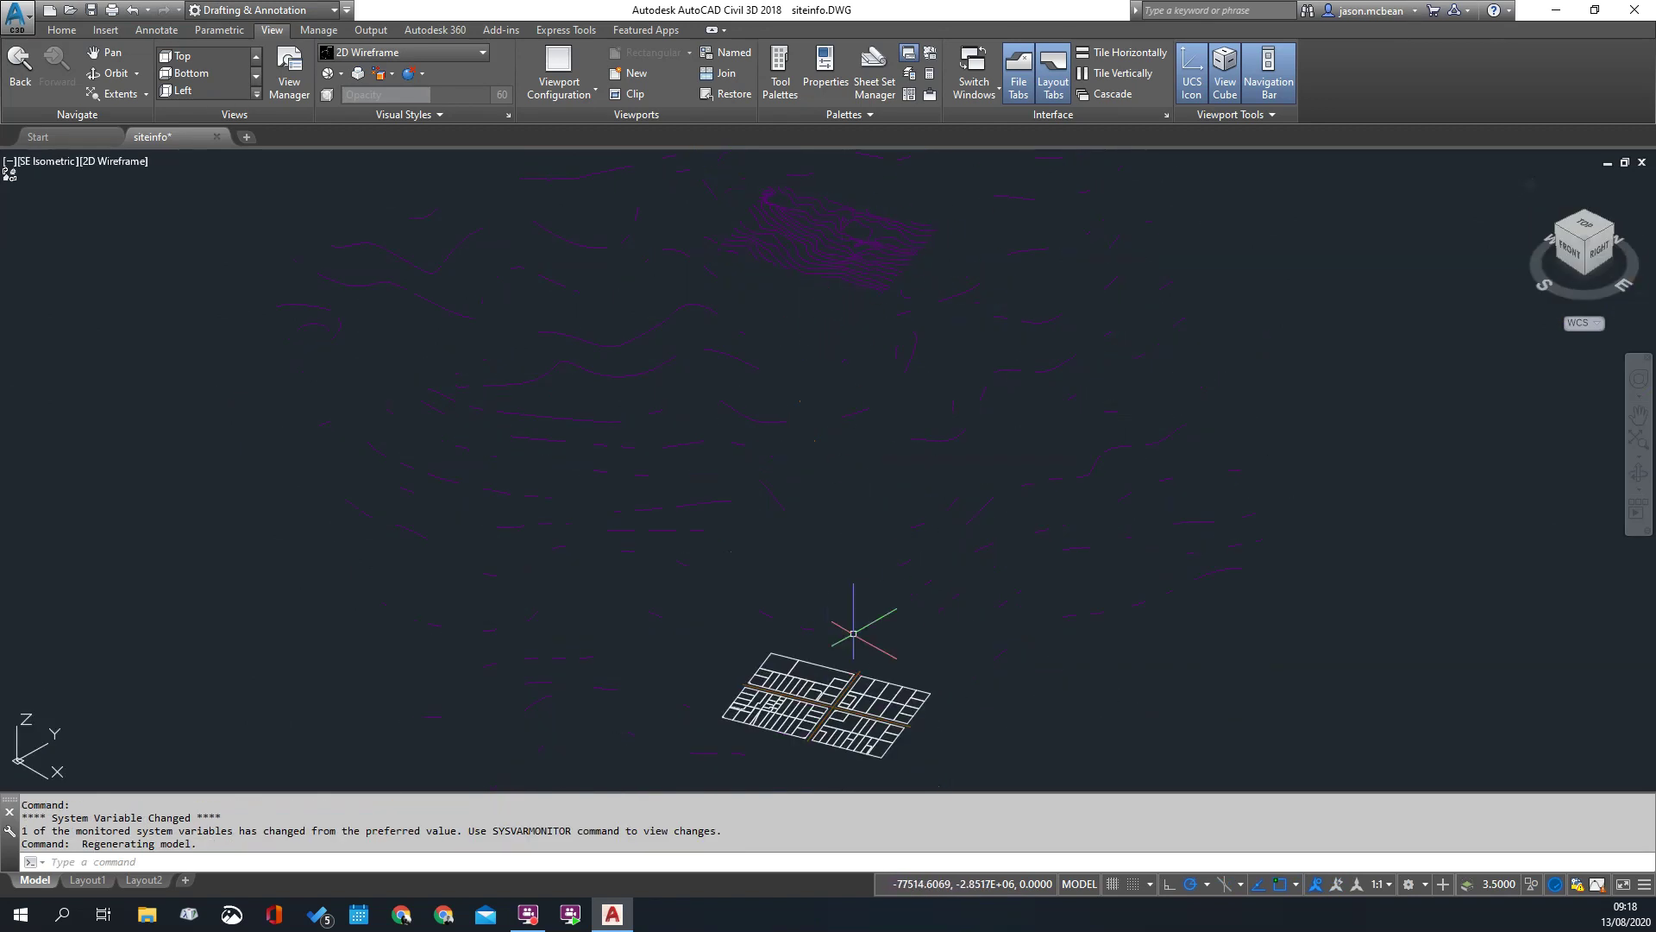
scroll(850, 757, "up", 8)
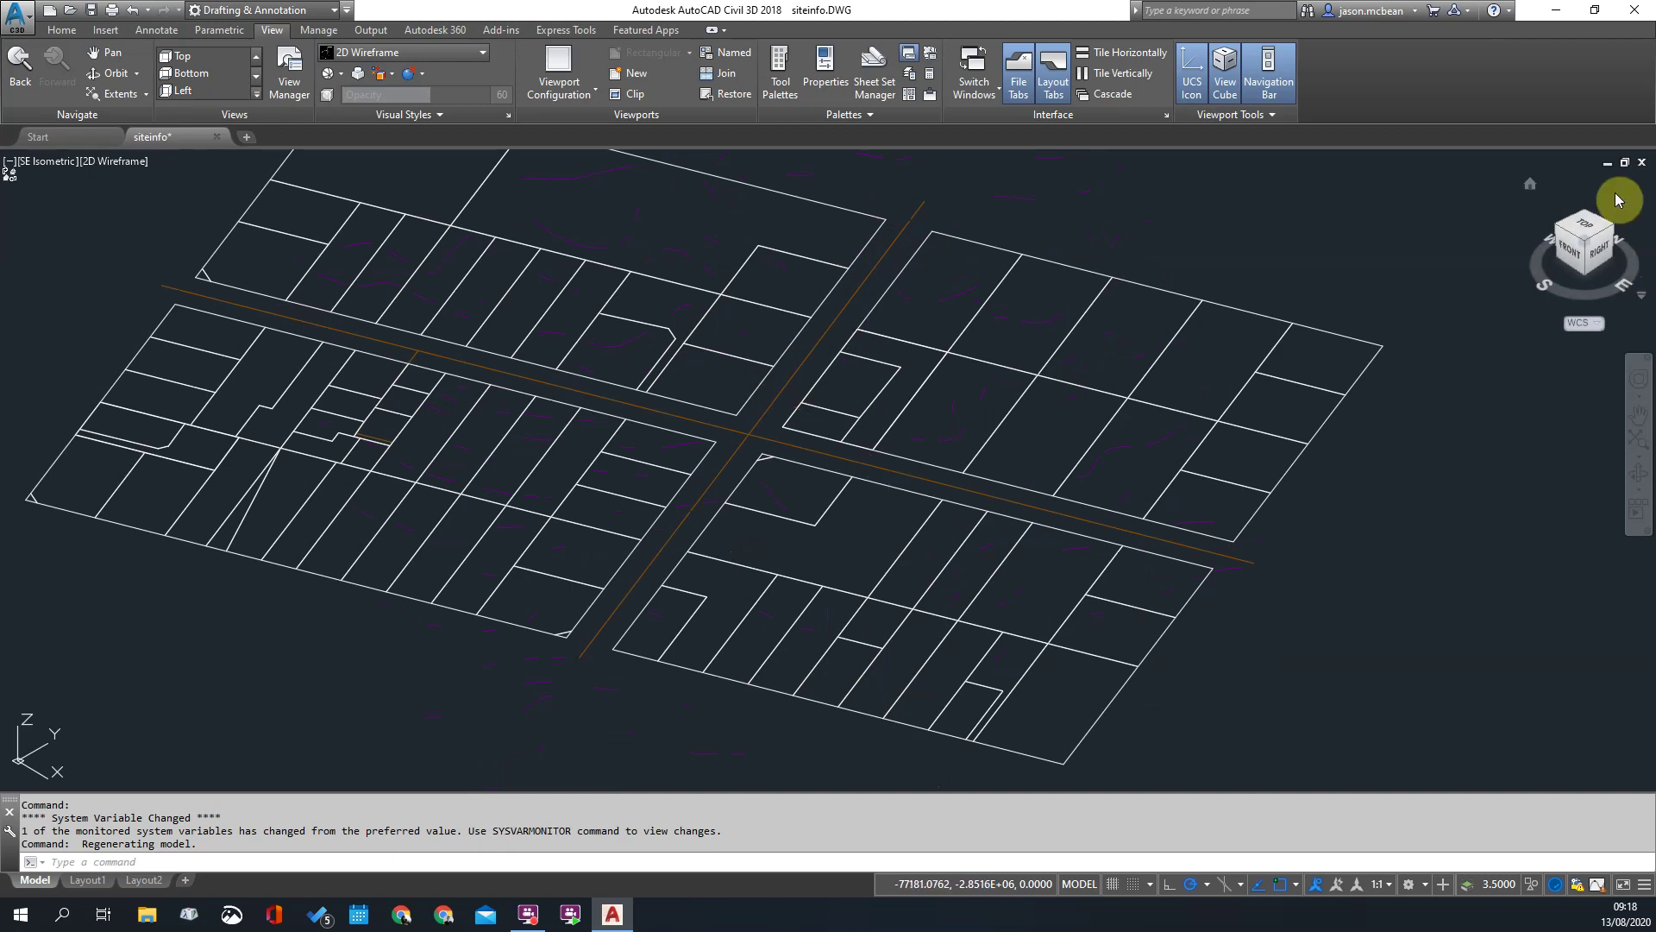
scroll(759, 500, "up", 4)
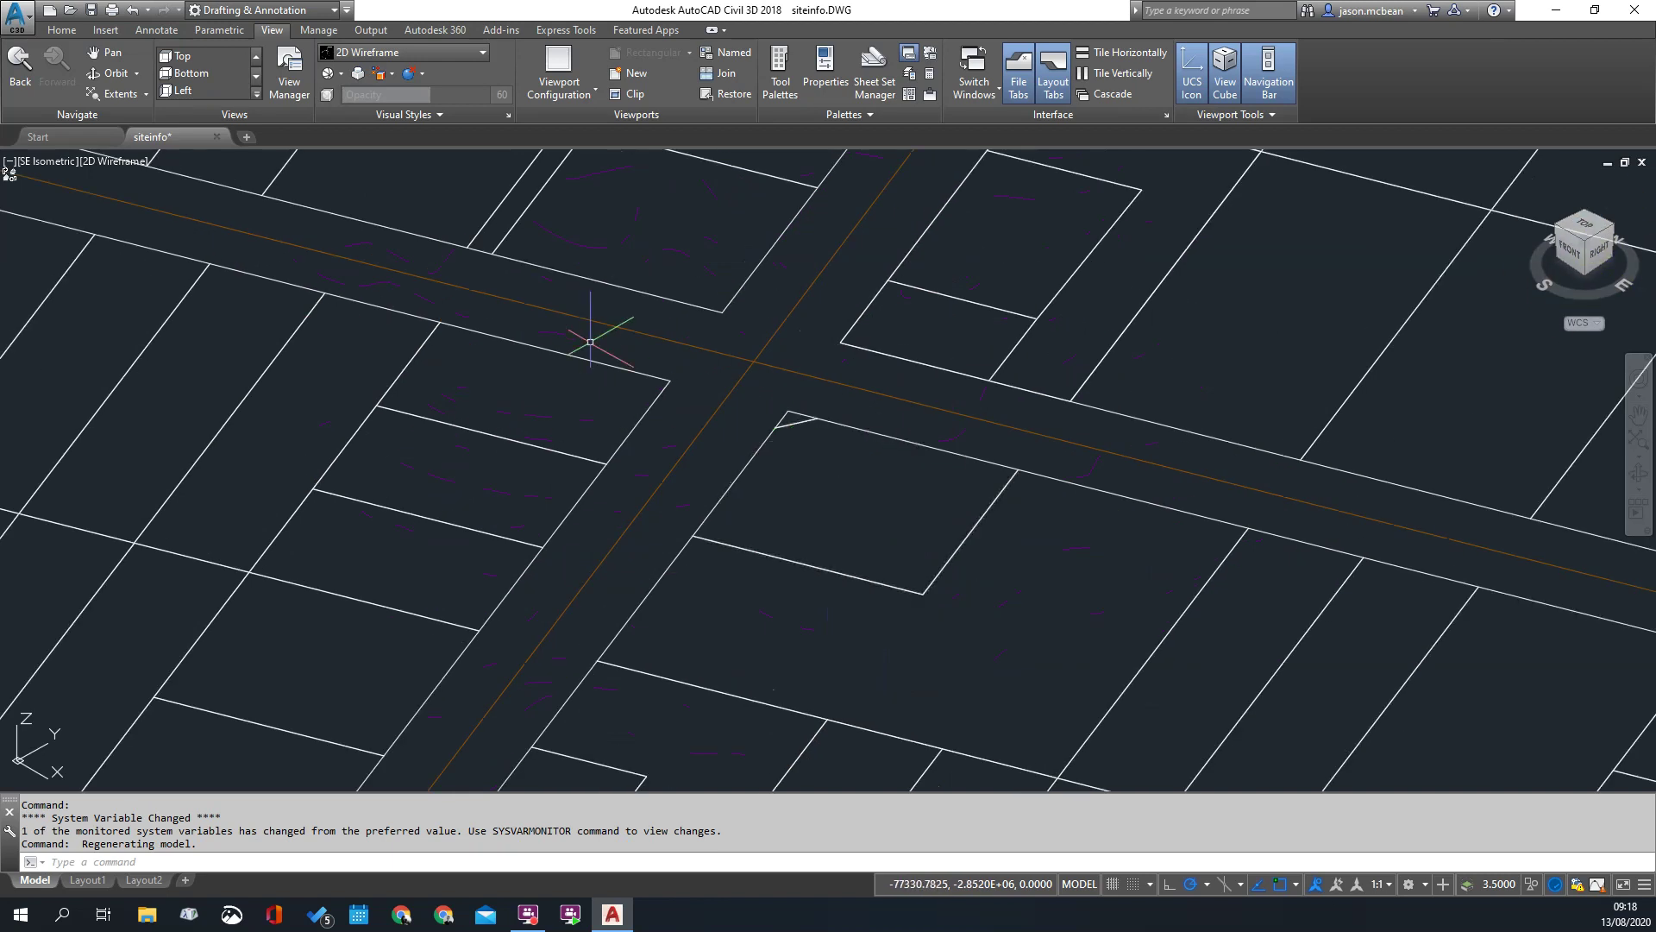
scroll(580, 337, "down", 10)
left_click(1583, 226)
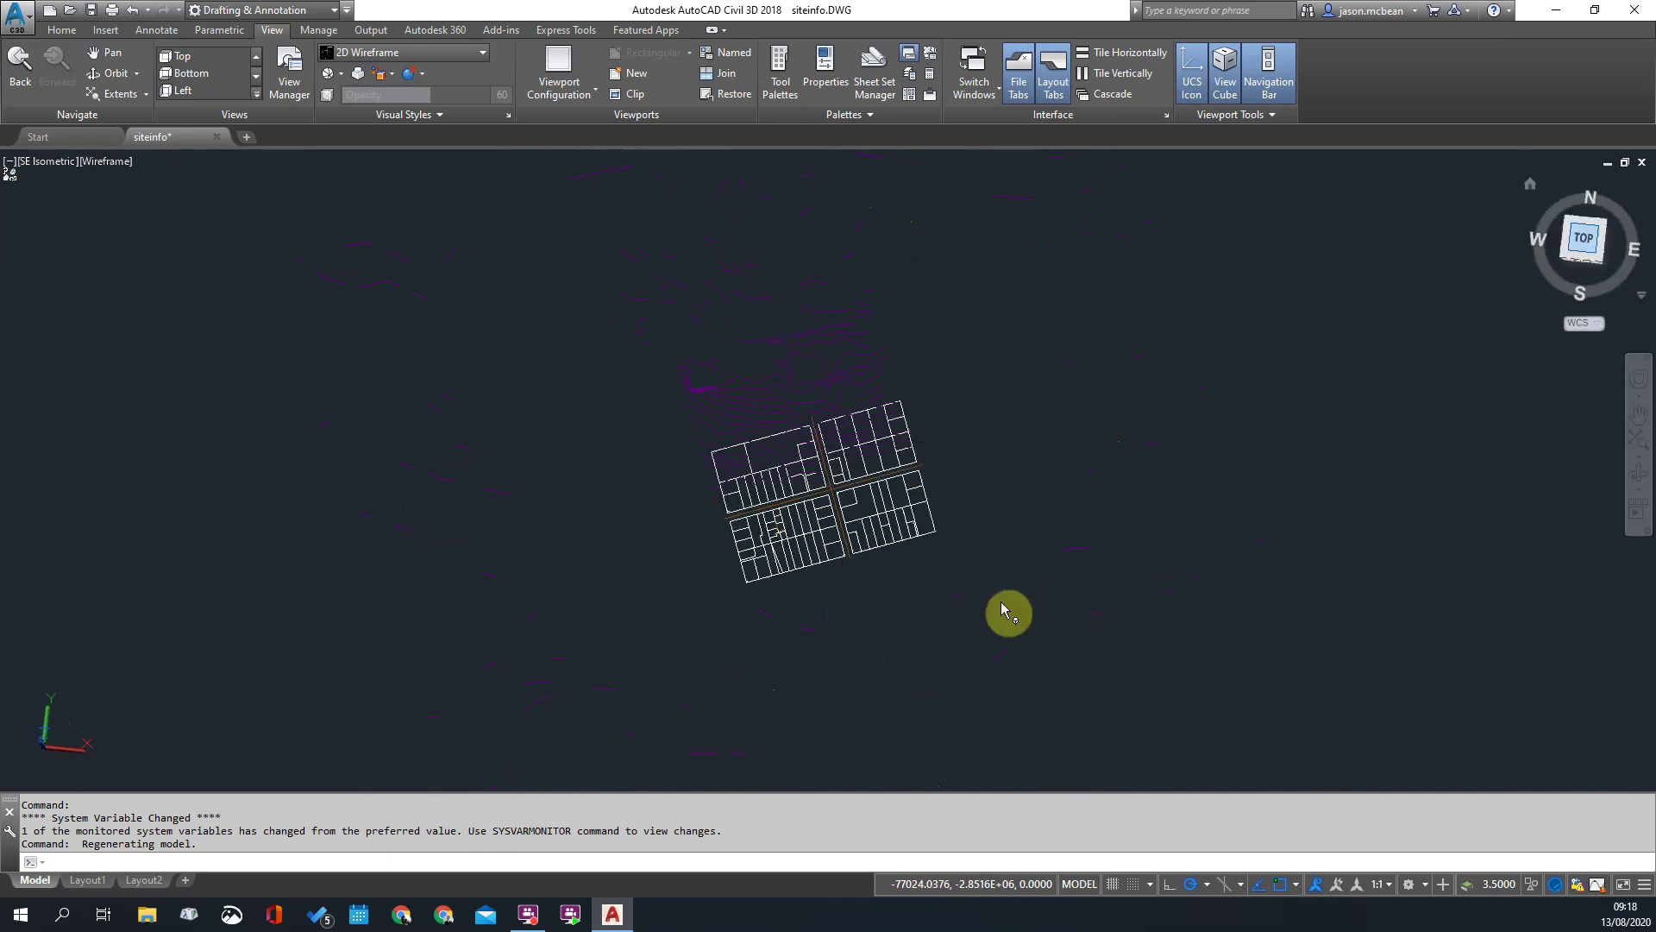
scroll(829, 483, "up", 6)
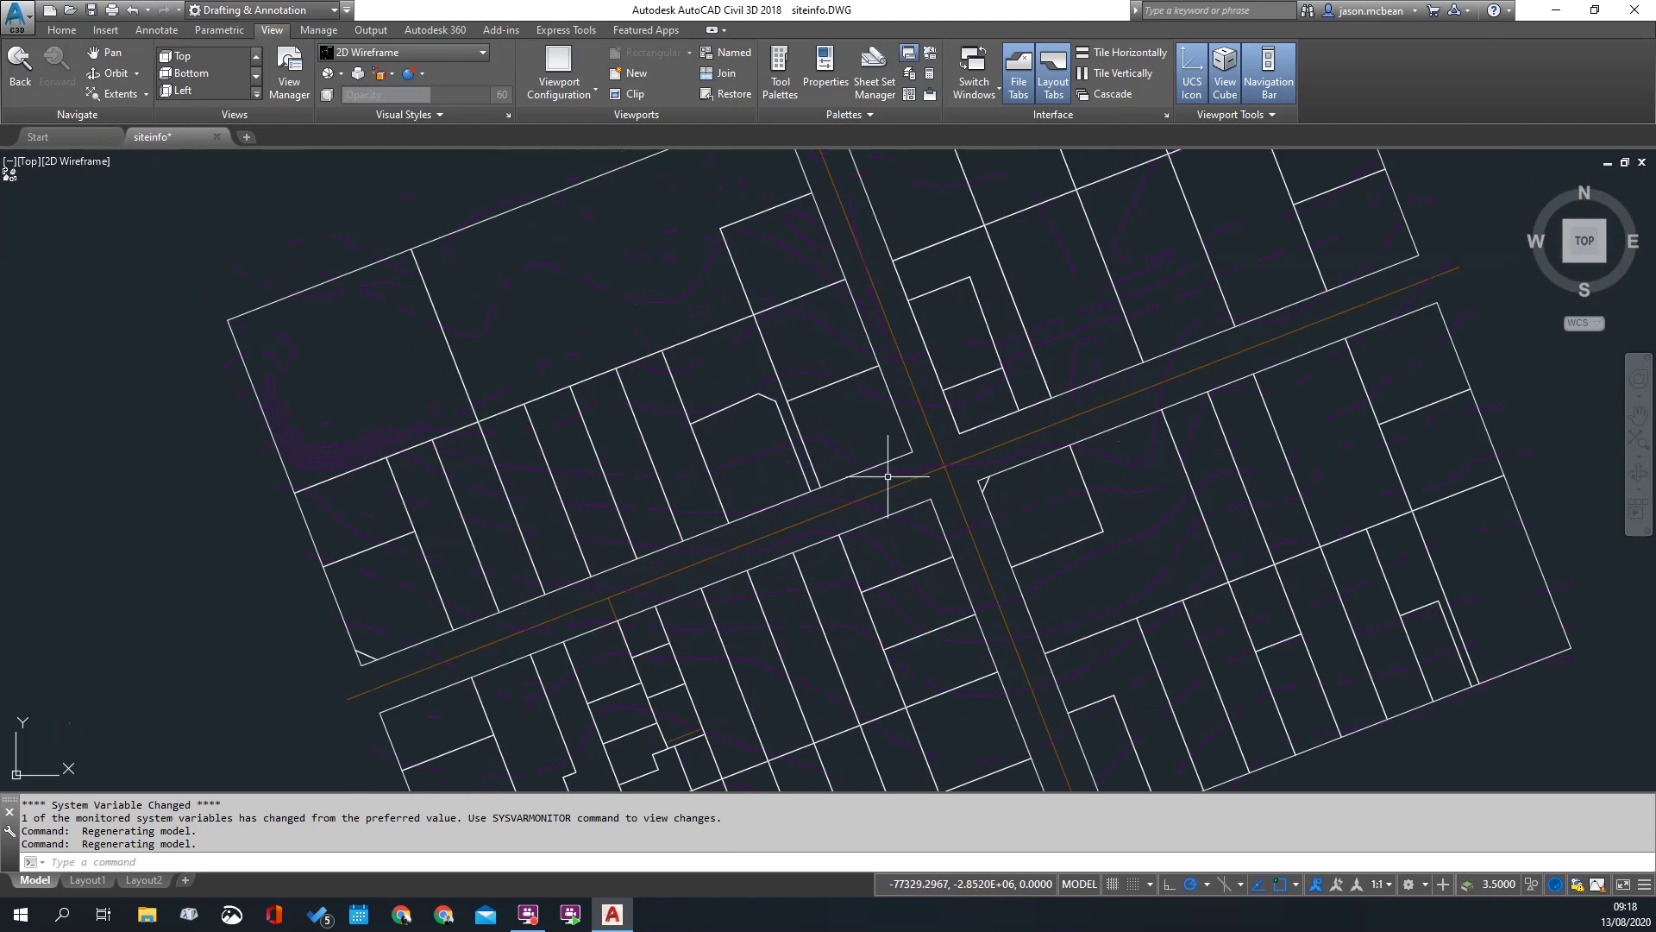
scroll(949, 466, "down", 6)
scroll(969, 344, "up", 6)
scroll(968, 359, "up", 1)
scroll(803, 468, "down", 4)
scroll(761, 511, "up", 6)
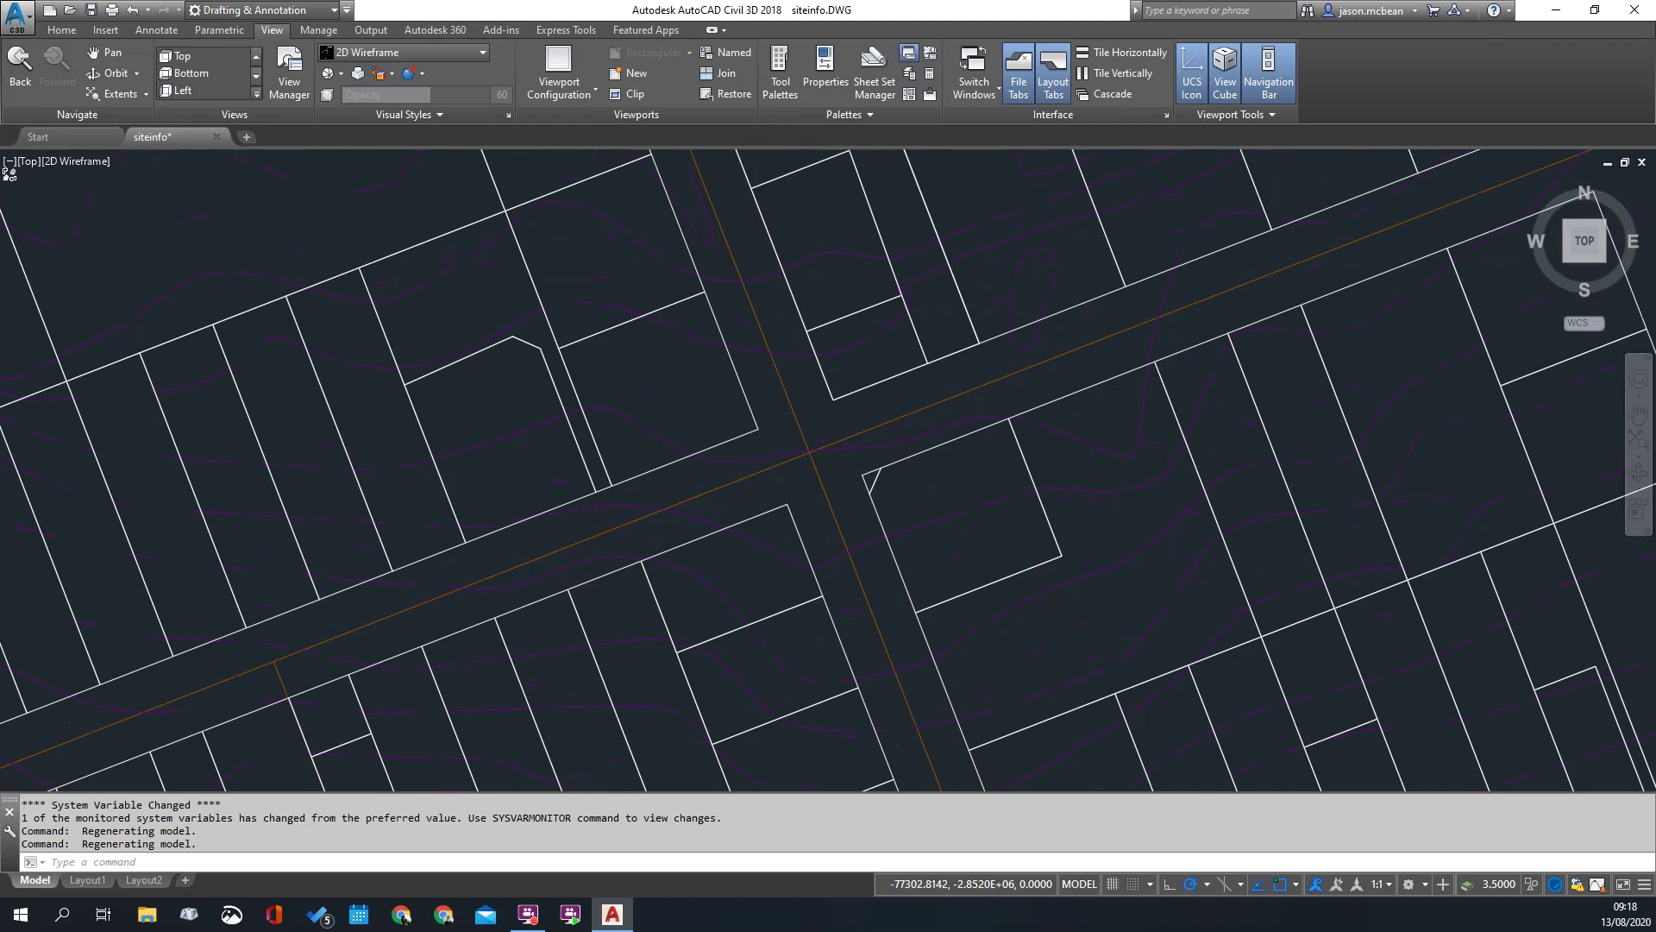
scroll(857, 437, "down", 5)
scroll(943, 443, "up", 2)
scroll(860, 476, "up", 2)
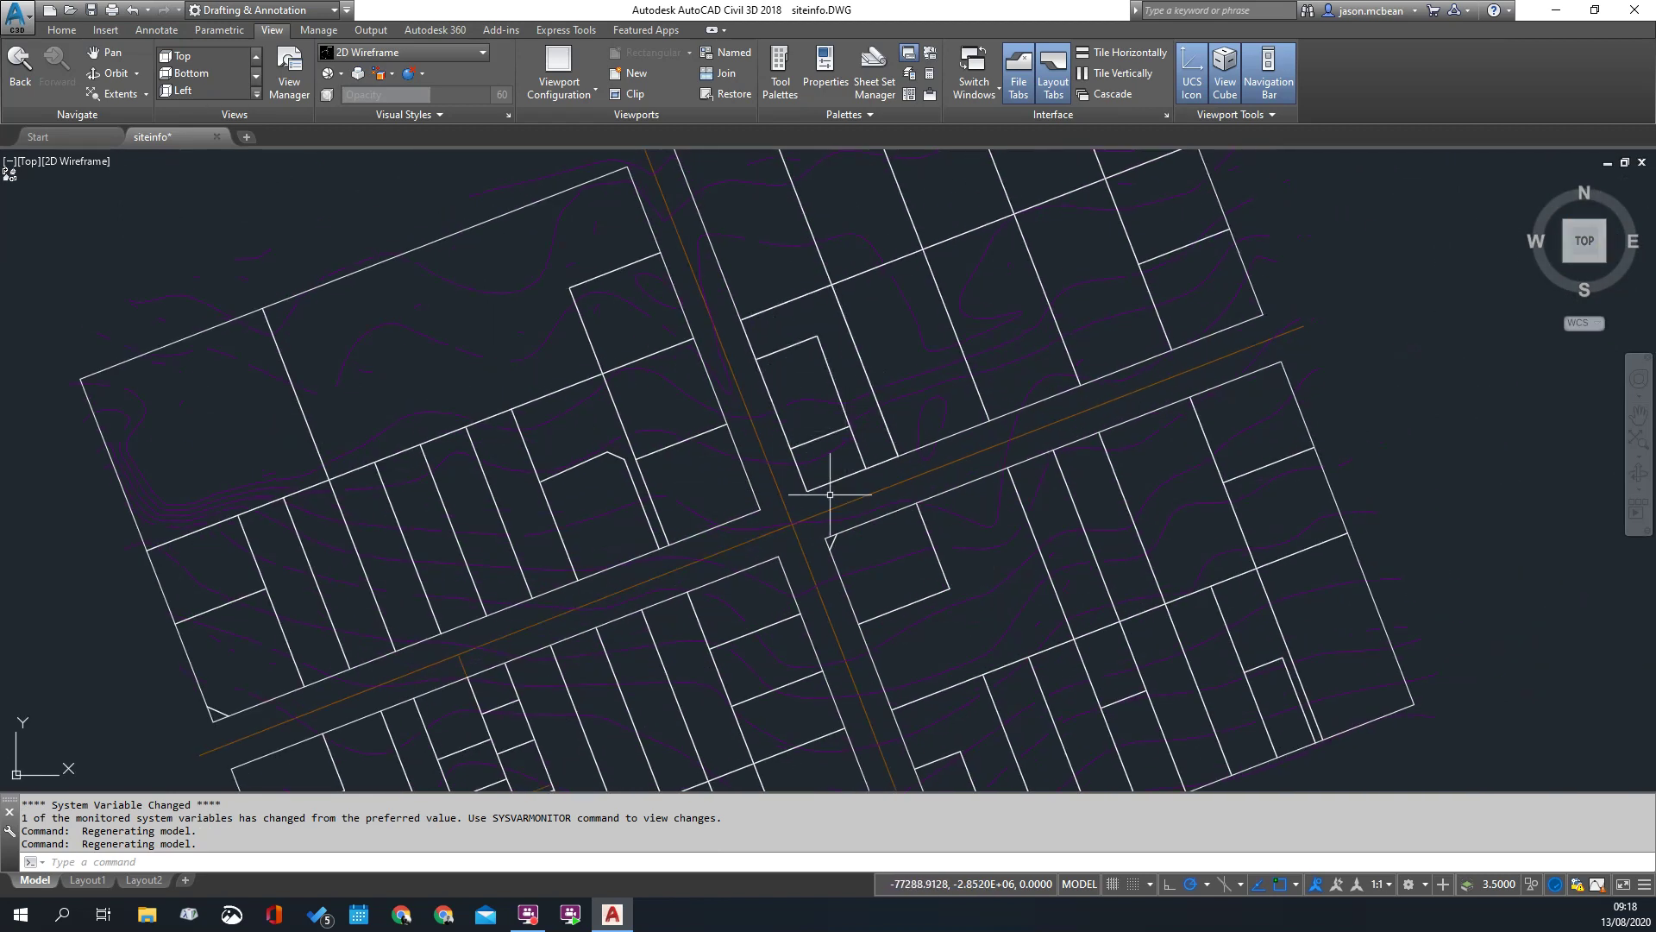
scroll(938, 415, "down", 2)
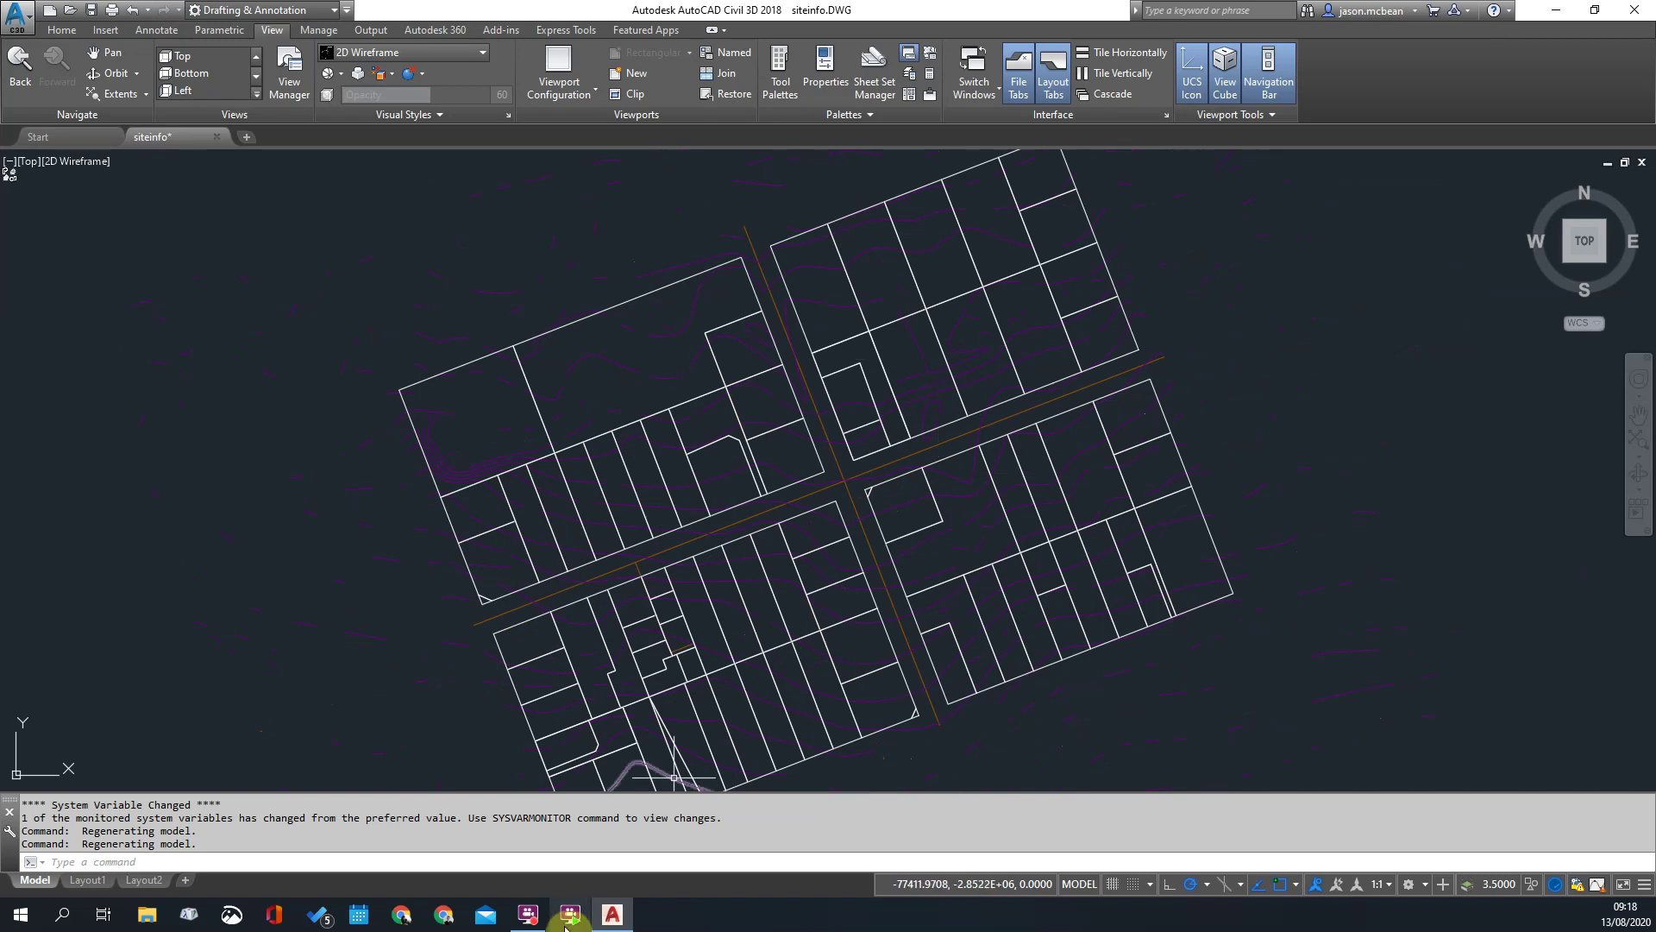
Step: Launch Revit 2020, save the drawing as siteinfo.DWG on the Desktop, and minimize AutoCAD
left_click(21, 914)
left_click(111, 516)
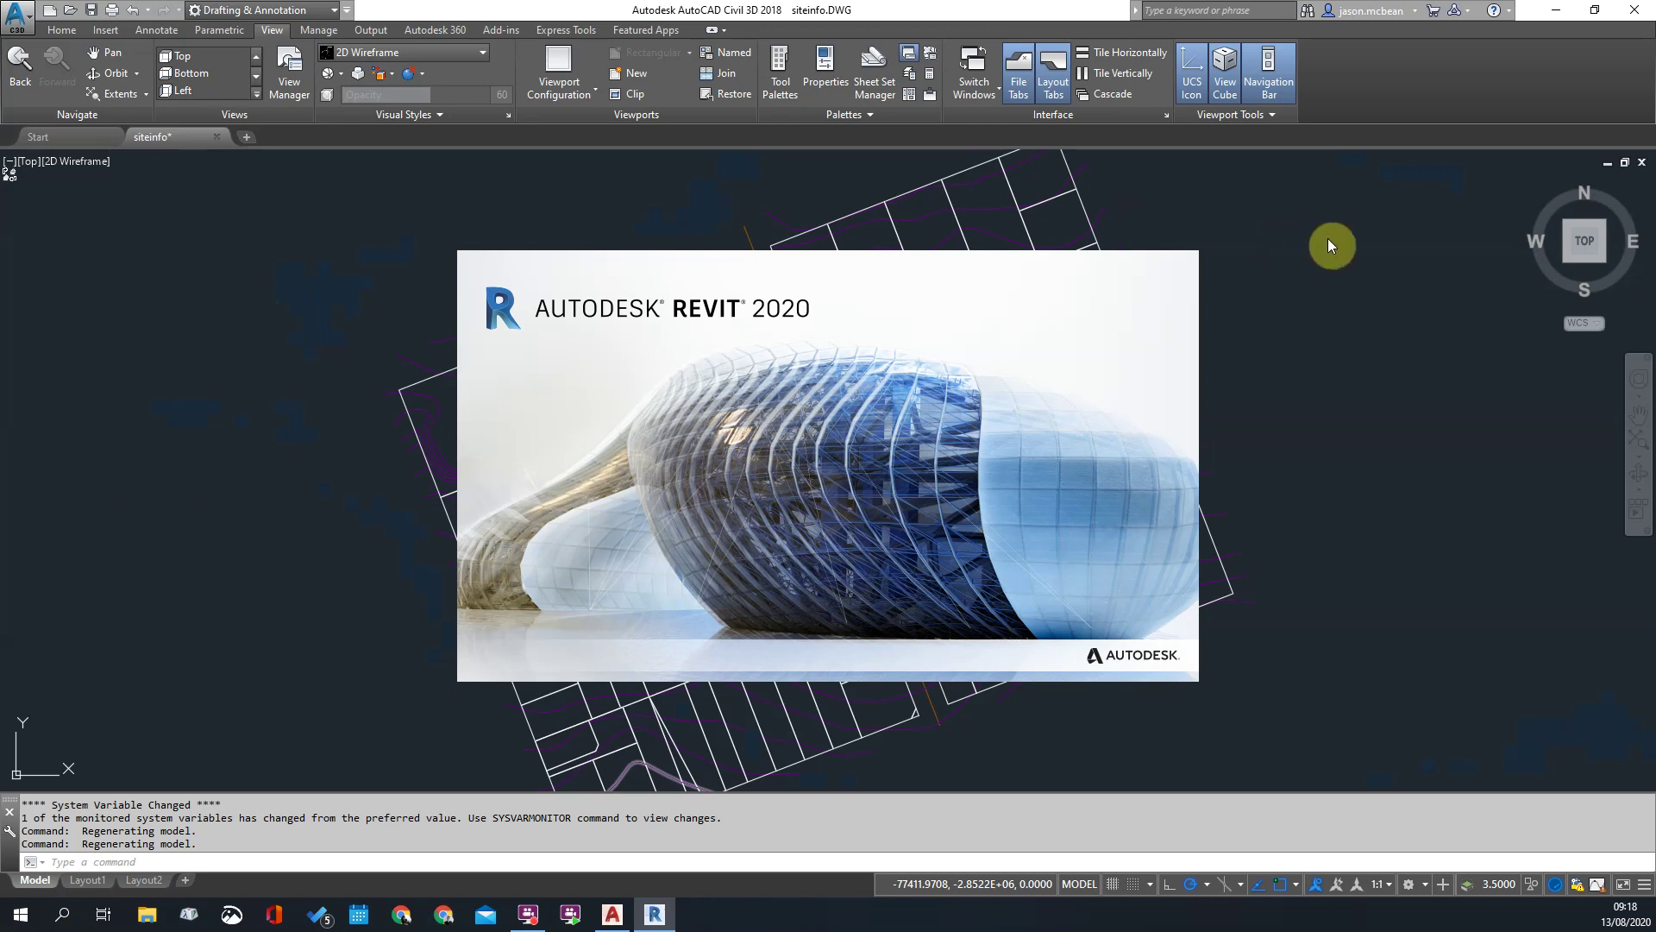
left_click(19, 15)
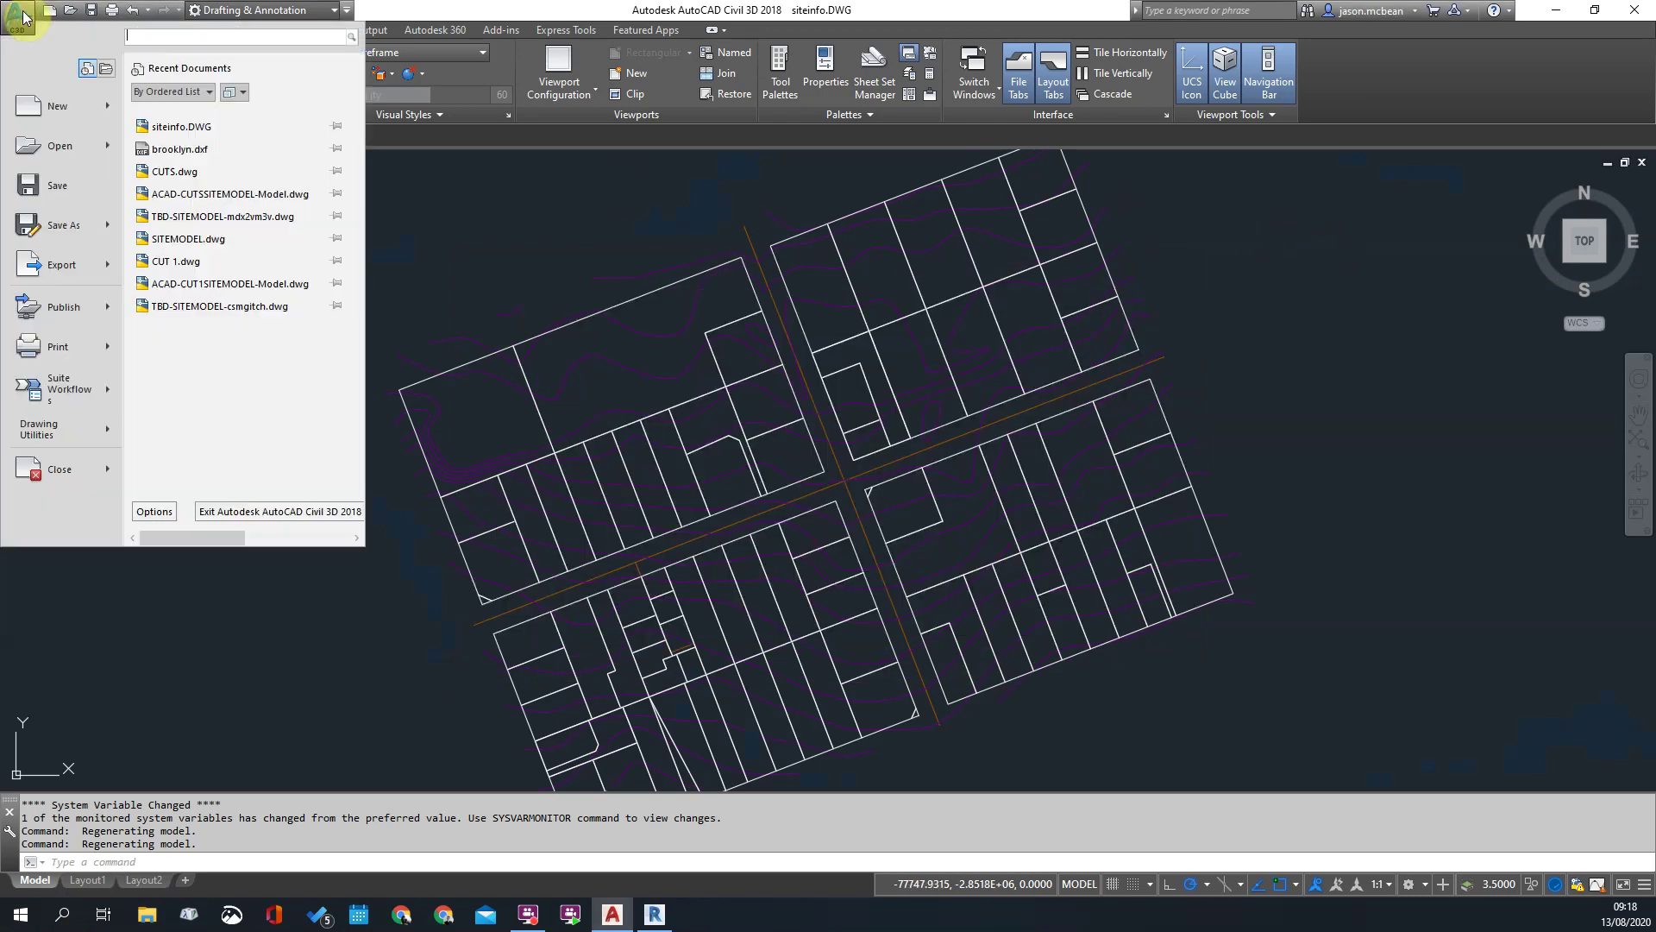
left_click(56, 226)
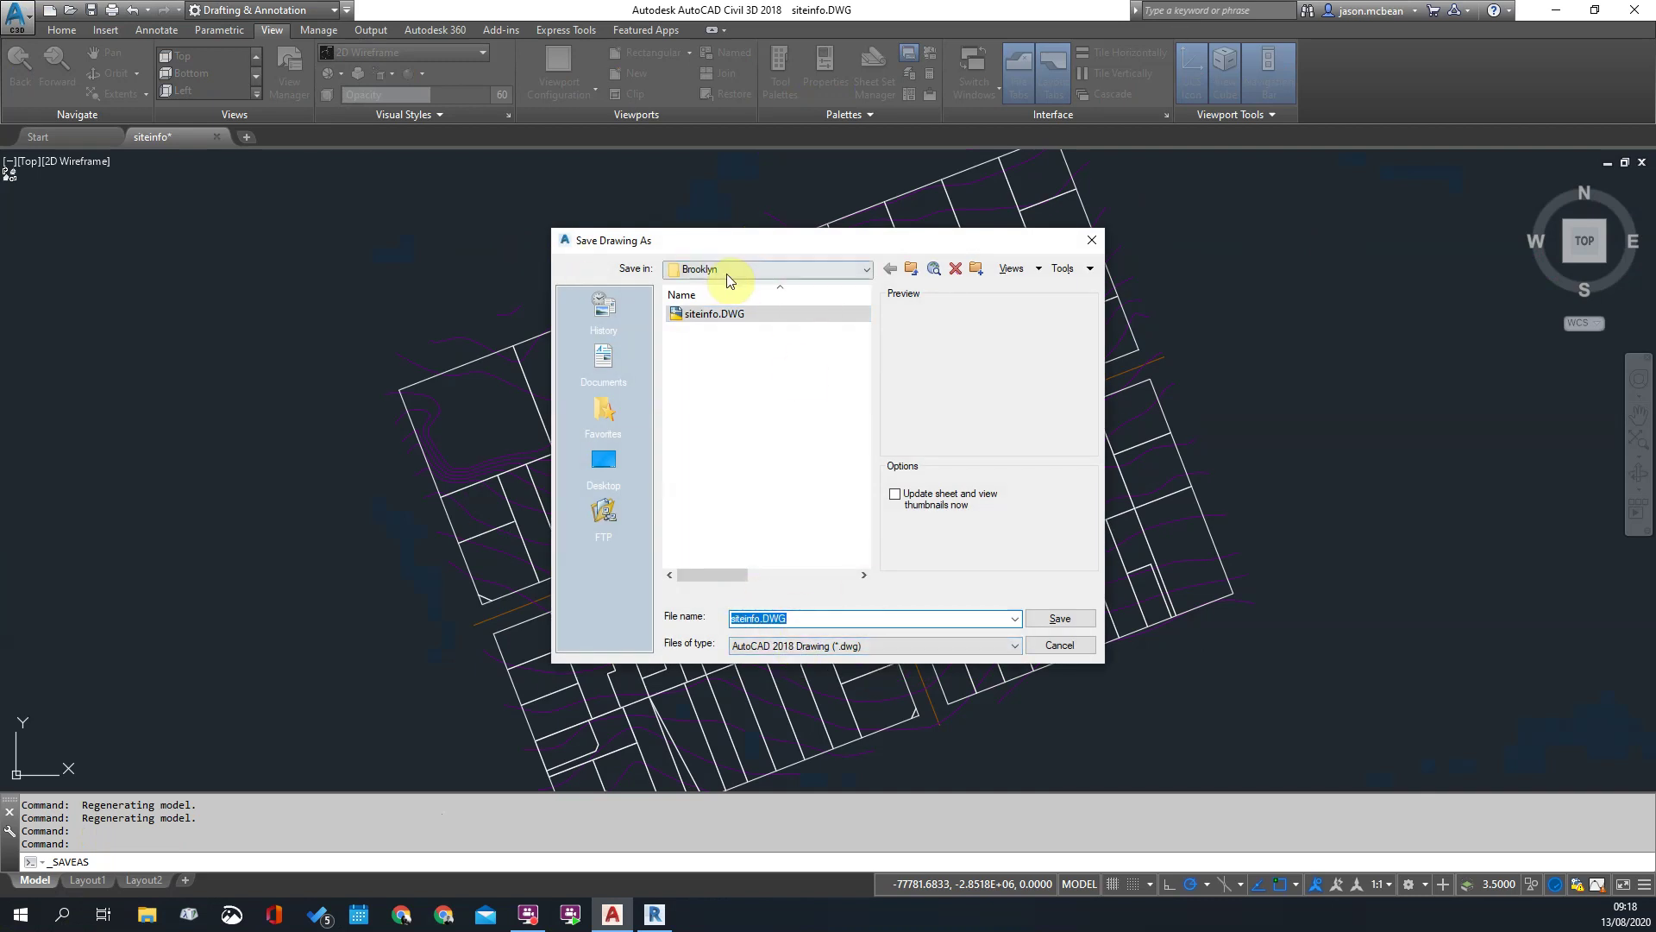
left_click(603, 458)
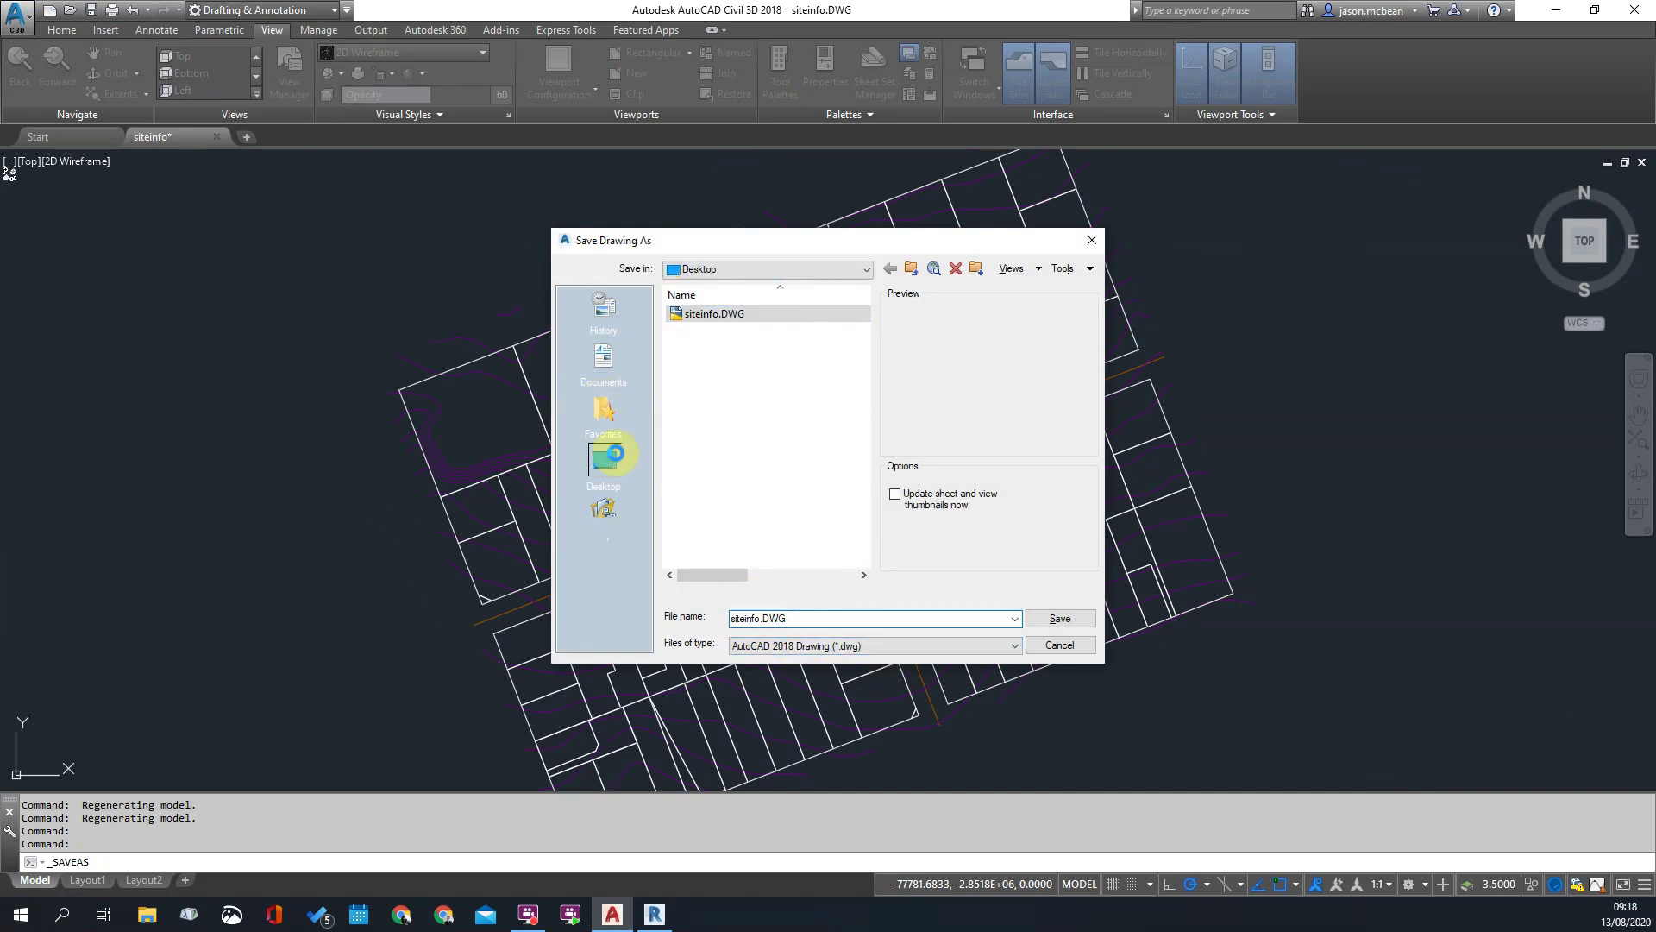
left_click(1062, 619)
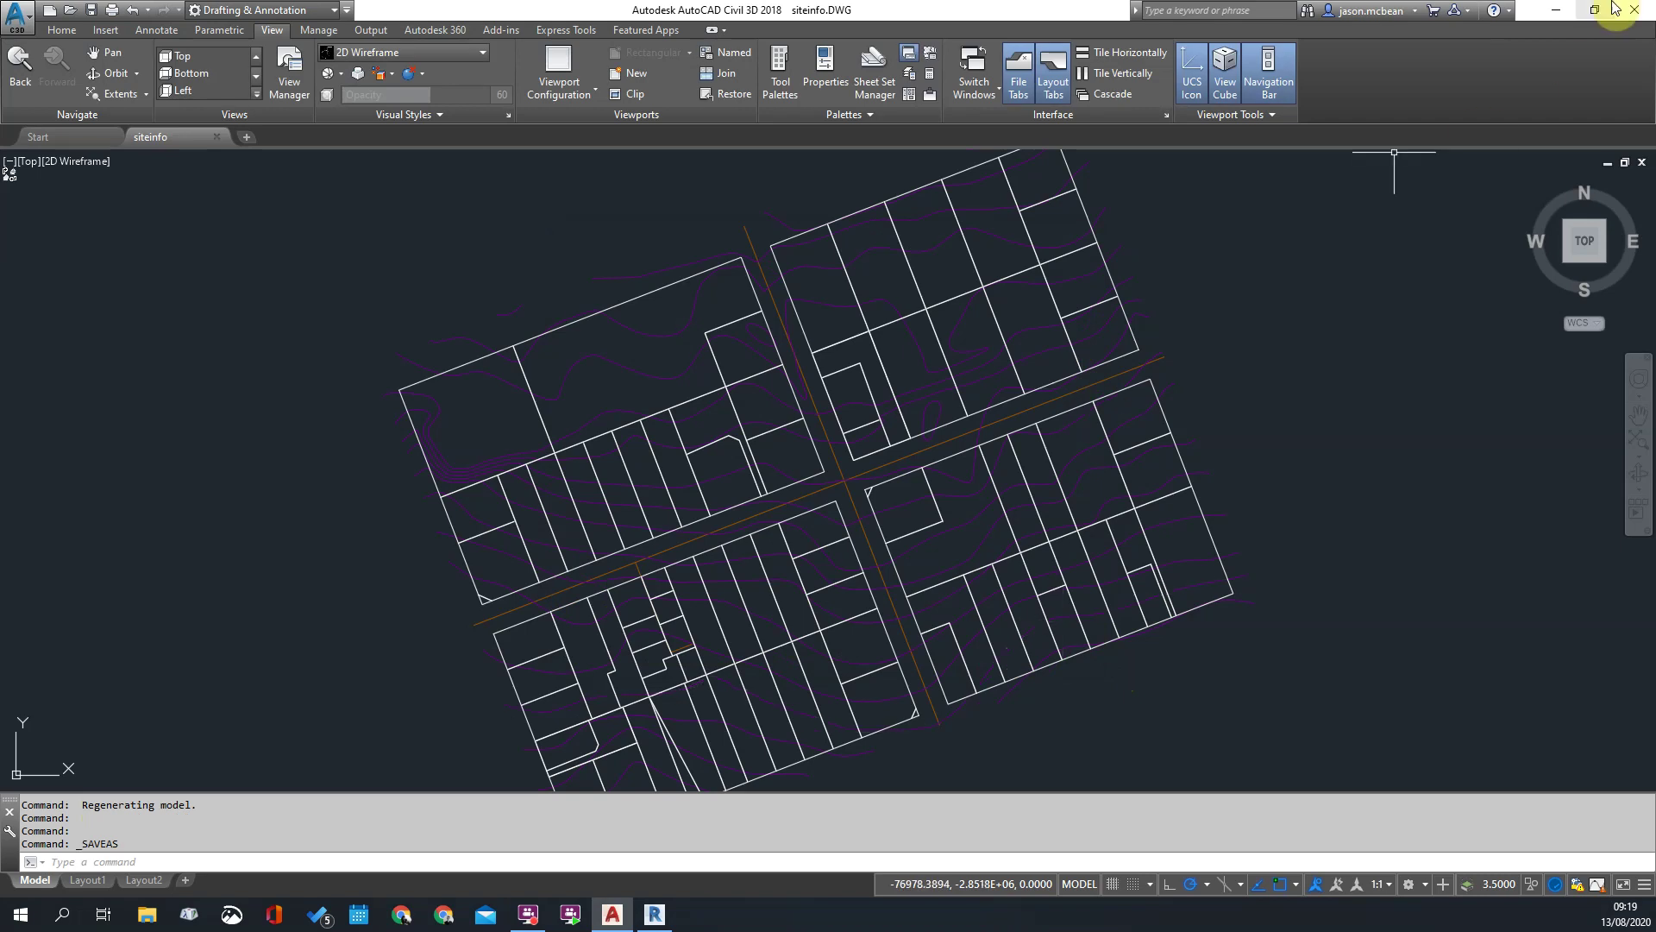
left_click(1555, 10)
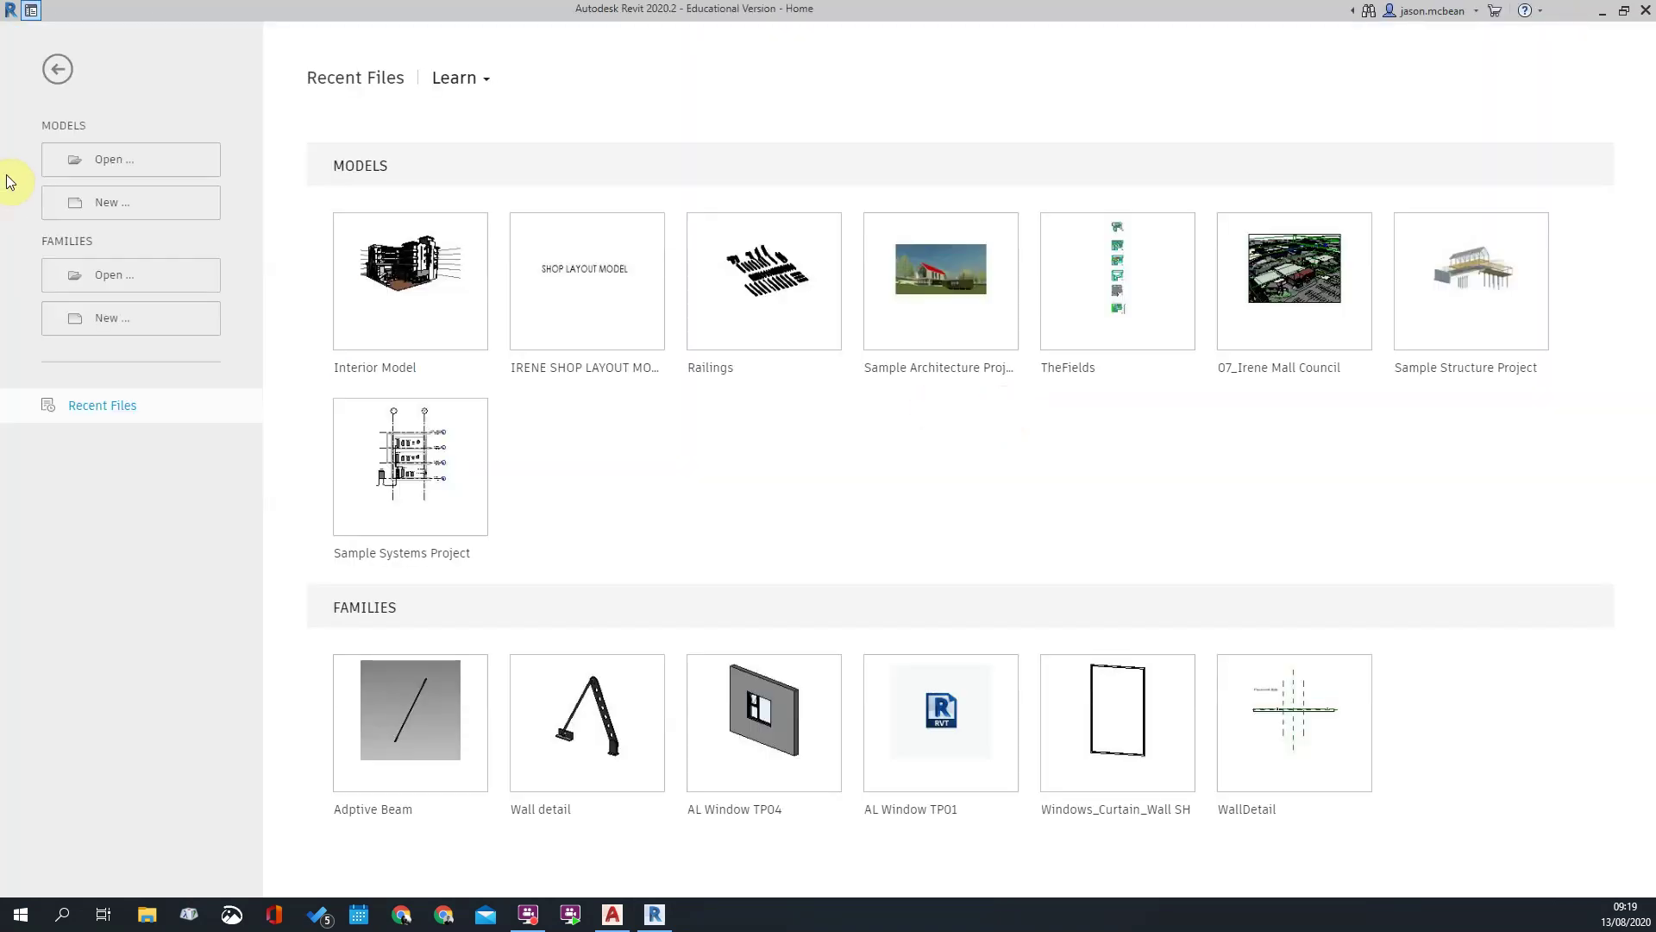
Step: Create a new project from the FORM C TEMPLATE - V19 2019.rte template file
left_click(93, 201)
left_click(873, 421)
left_click(873, 426)
left_click(953, 426)
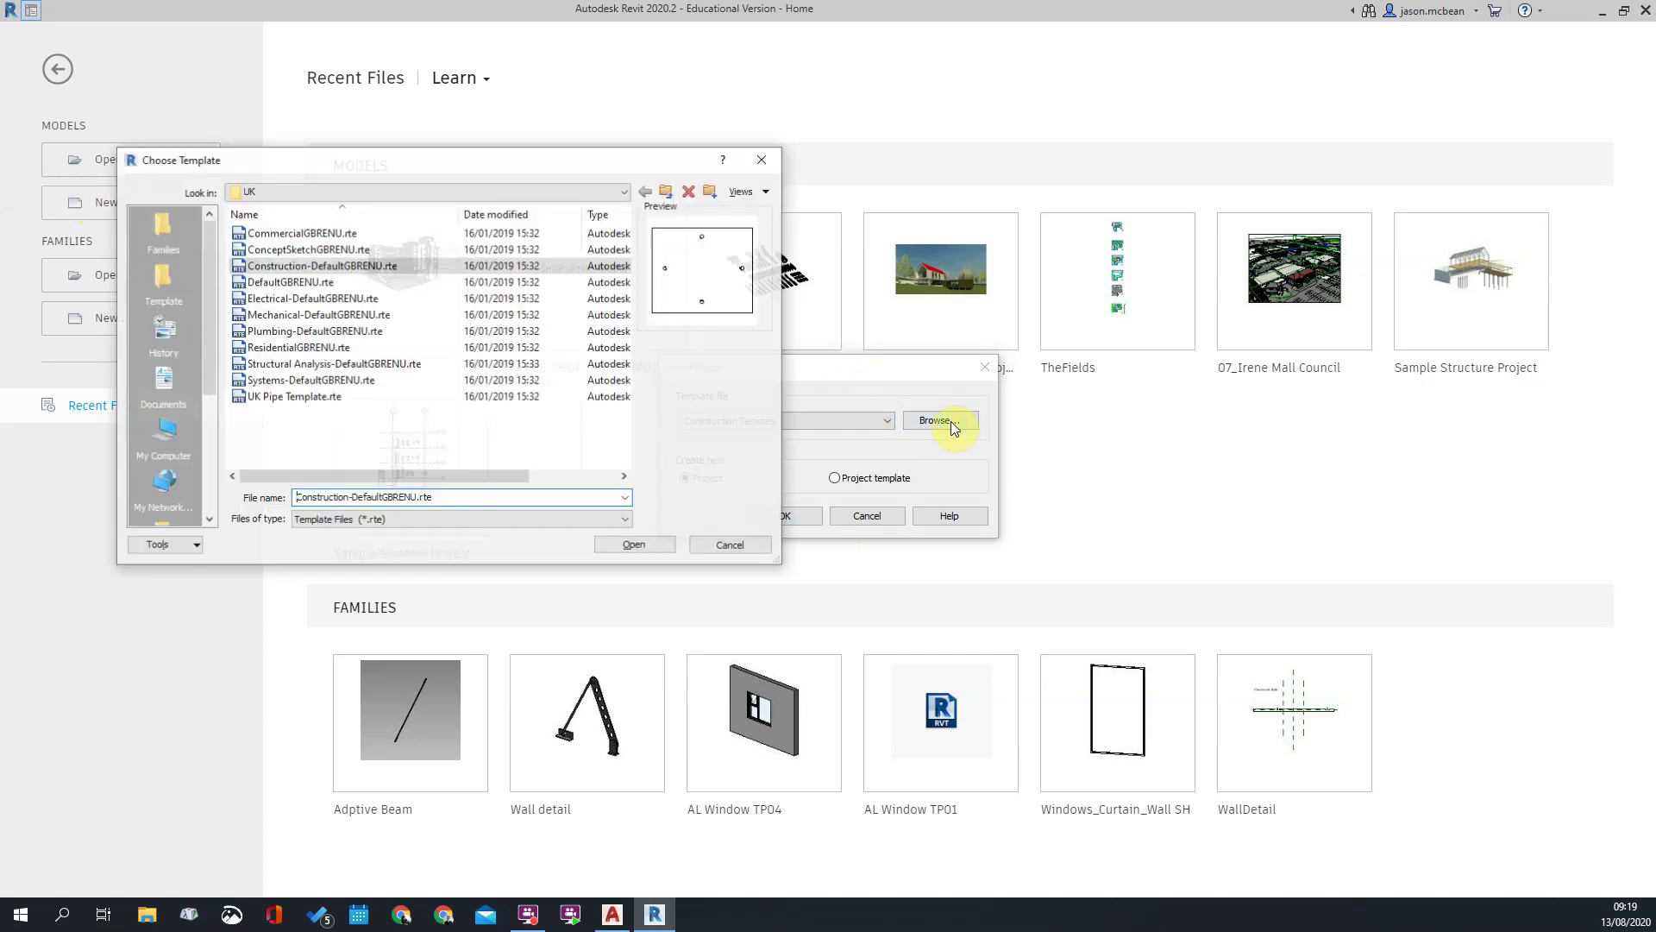
left_click(162, 285)
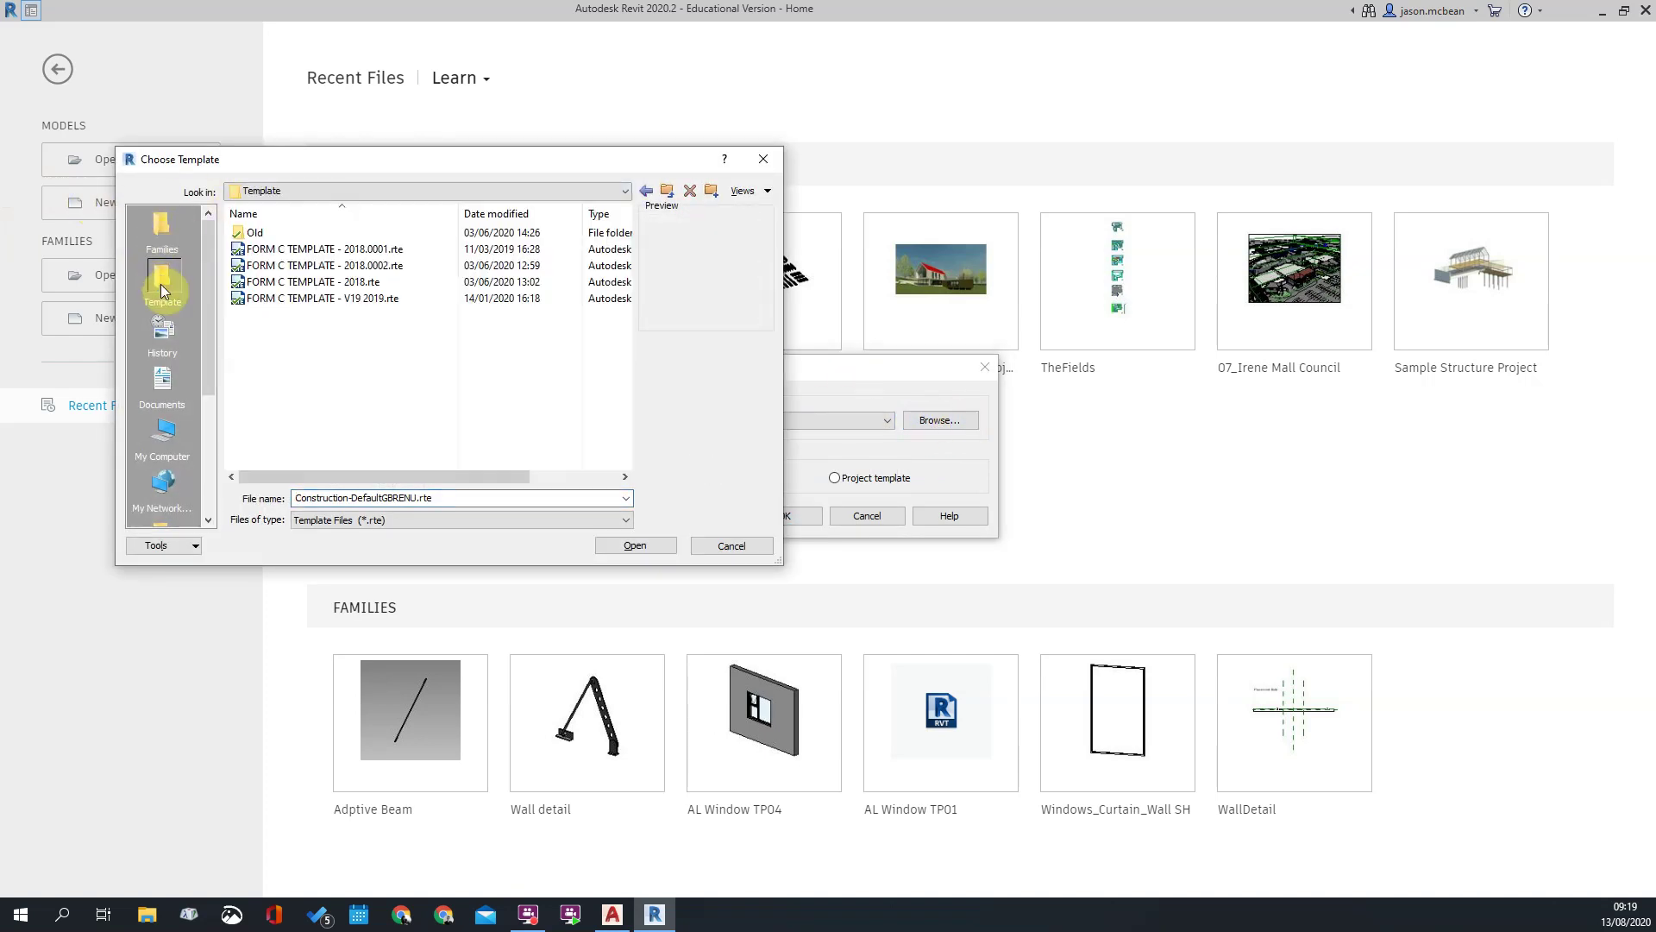
double_click(379, 300)
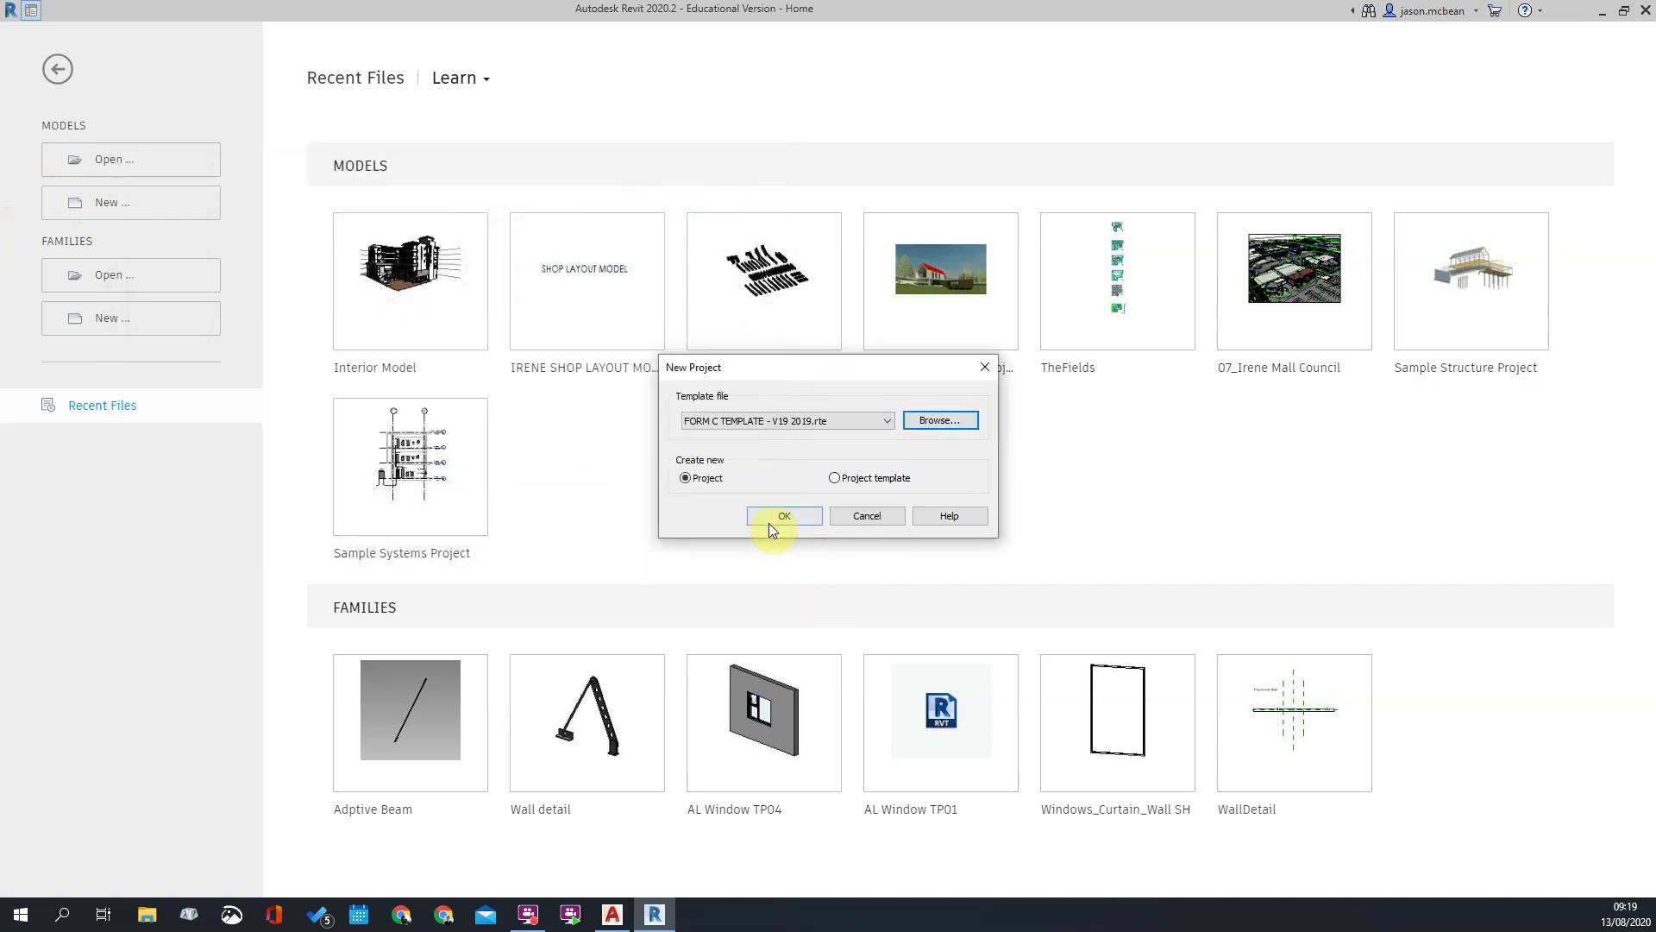
left_click(769, 523)
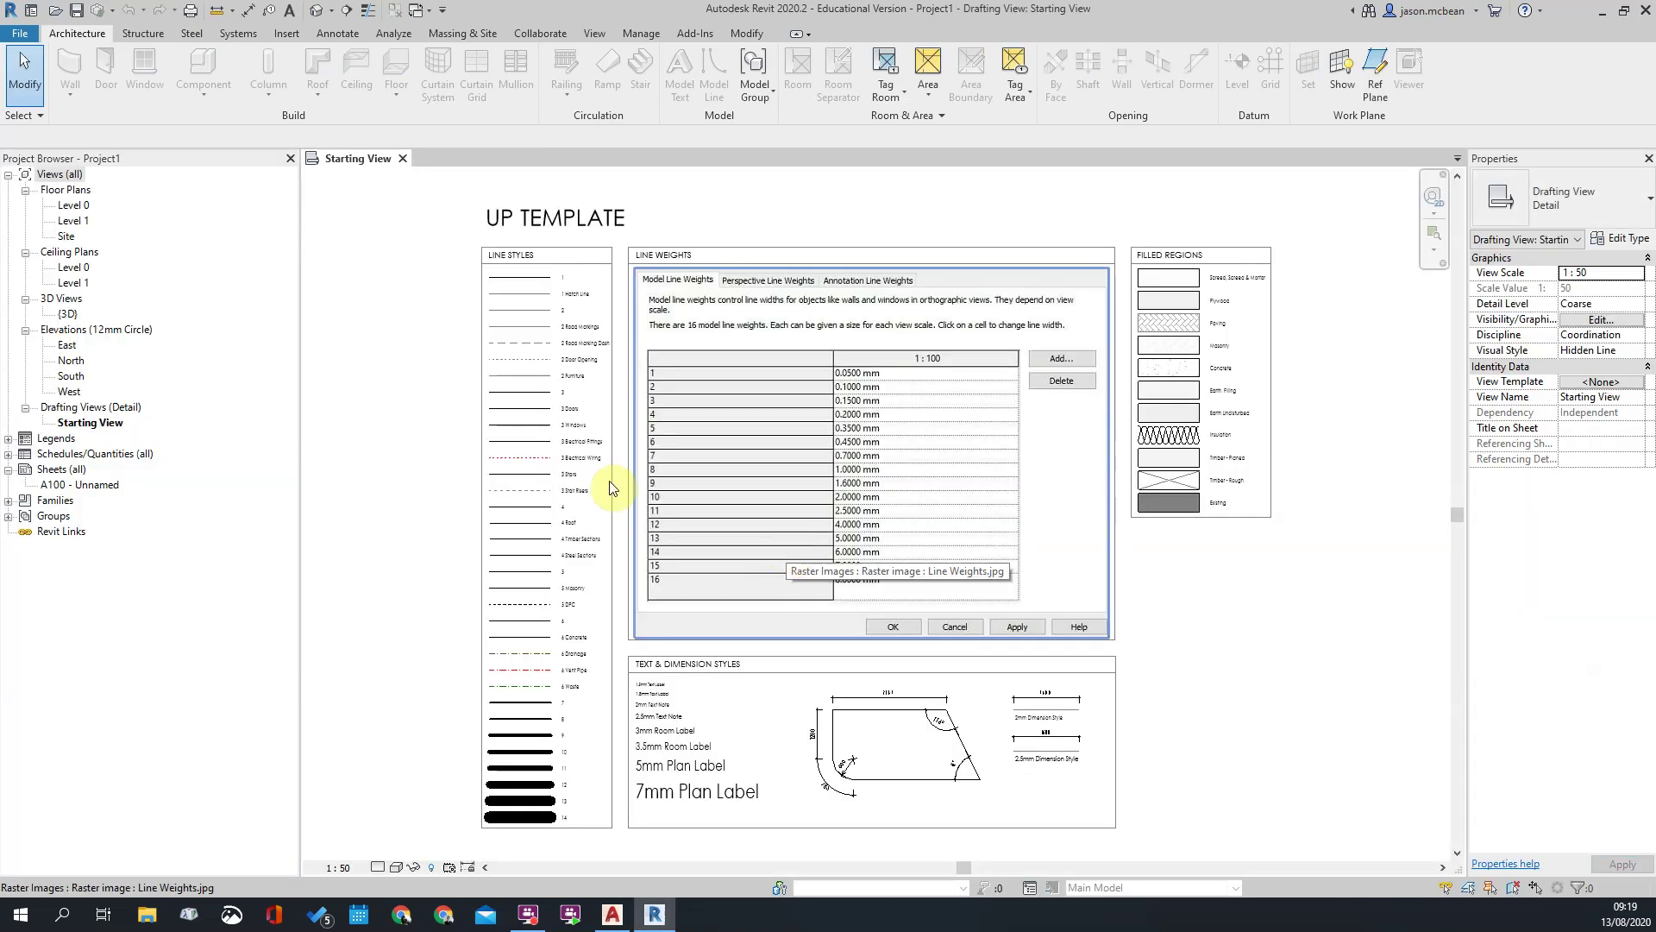
Step: Open the Site floor plan and choose Desktop\siteinfo.DWG in Import CAD
double_click(67, 236)
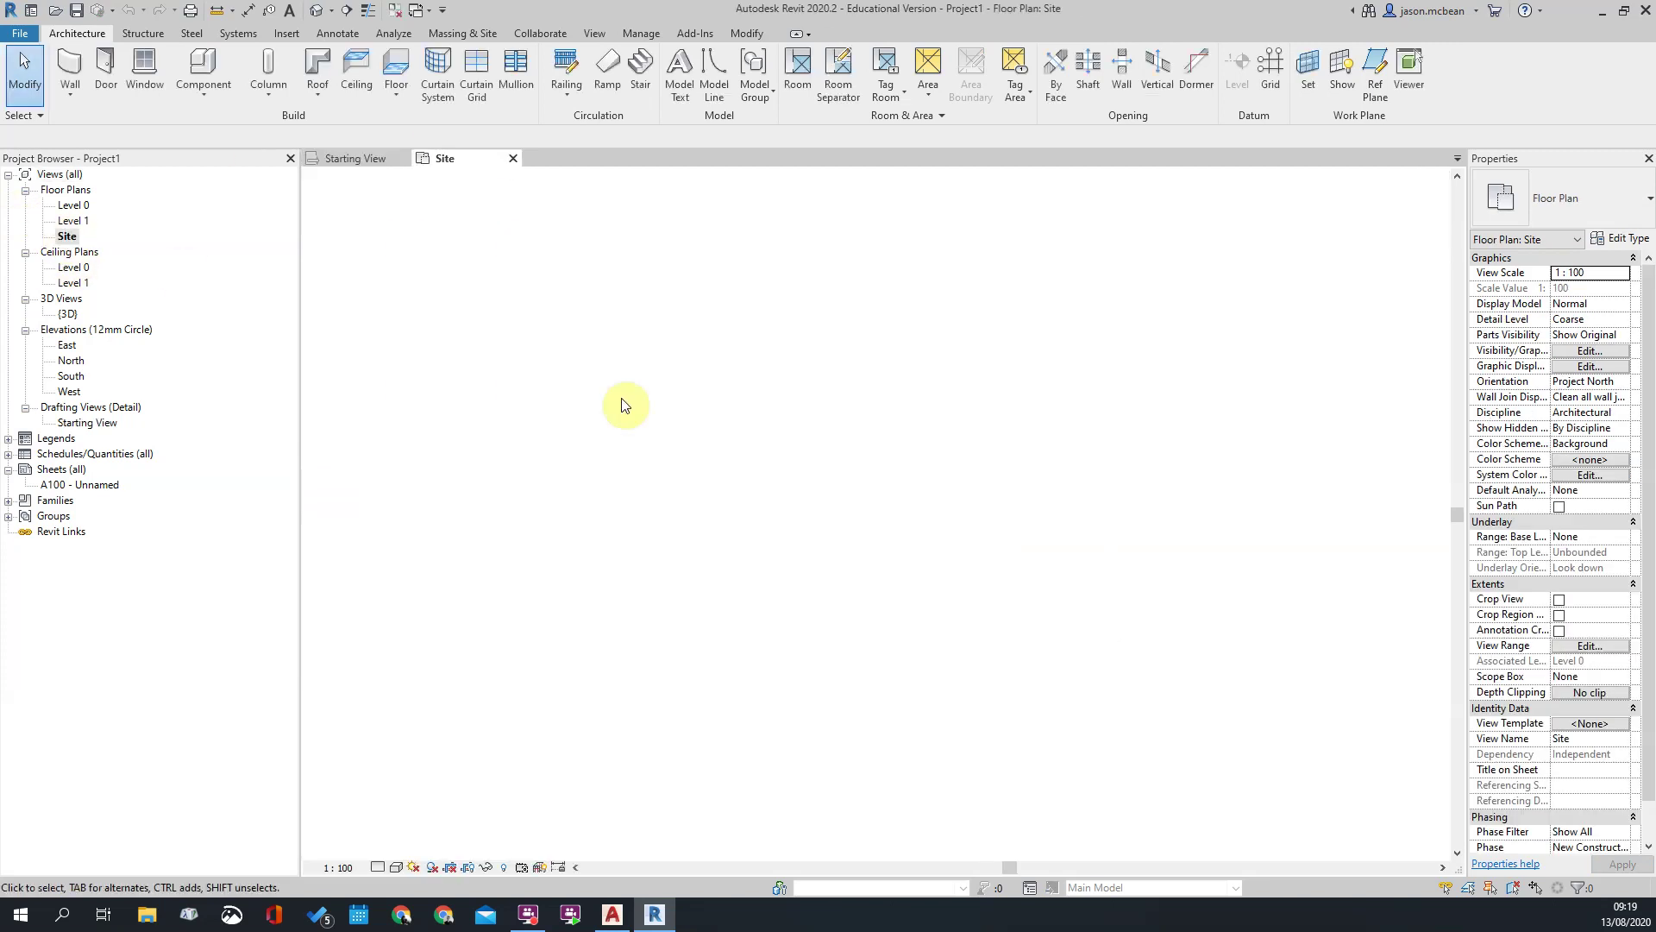
scroll(795, 445, "up", 2)
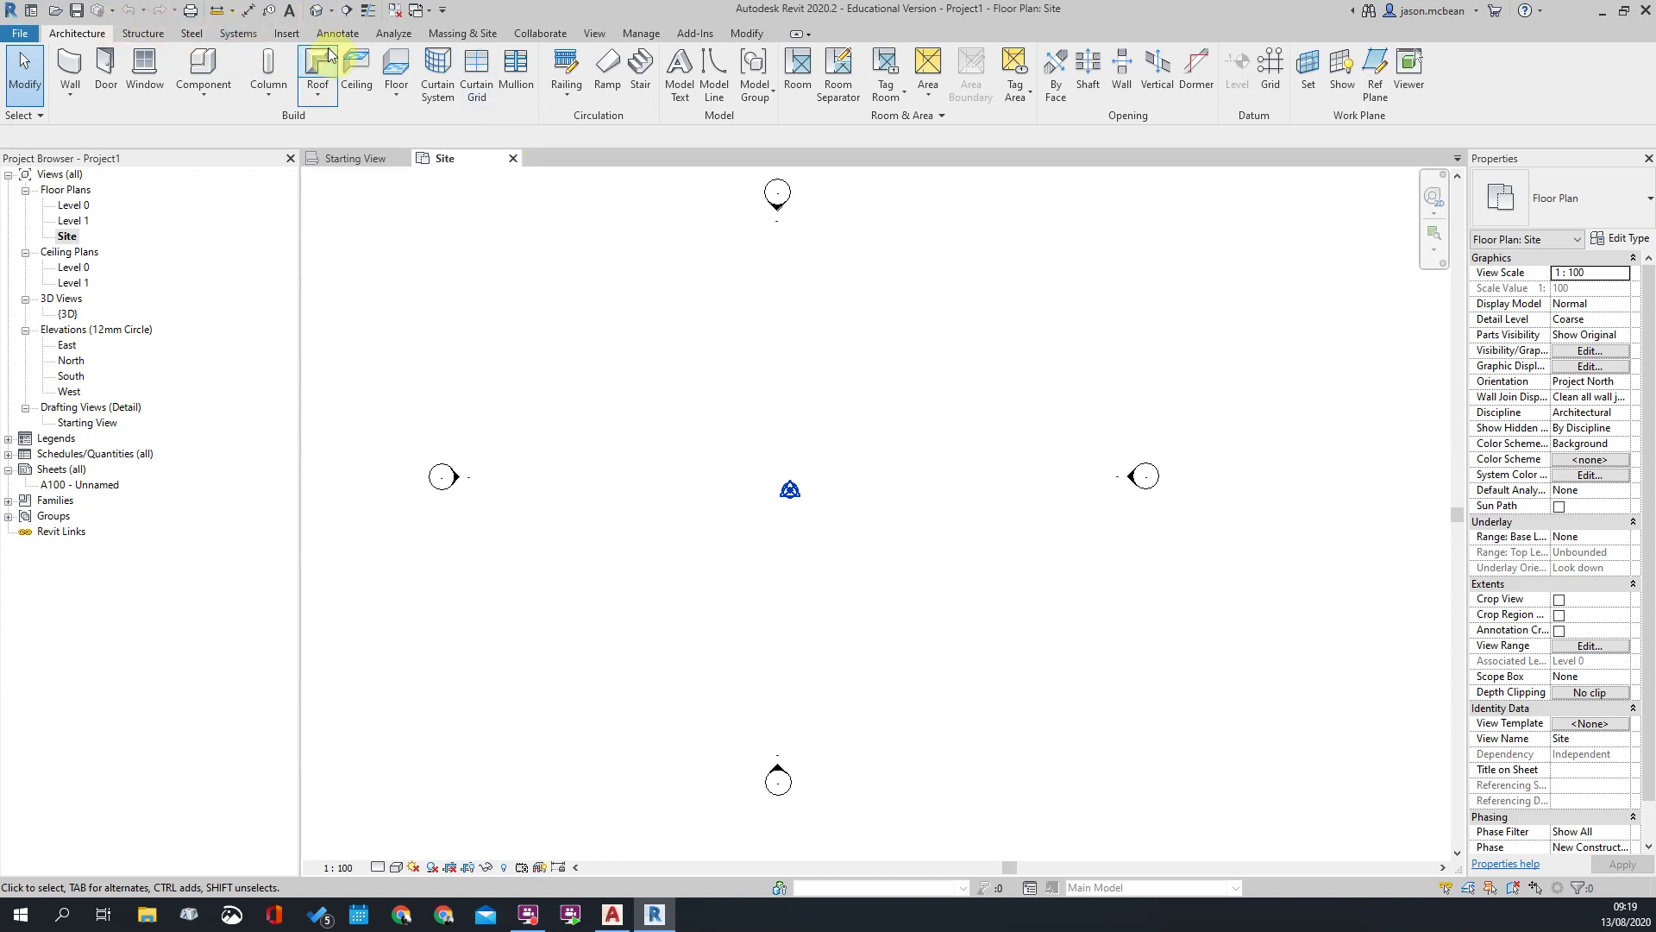
left_click(286, 33)
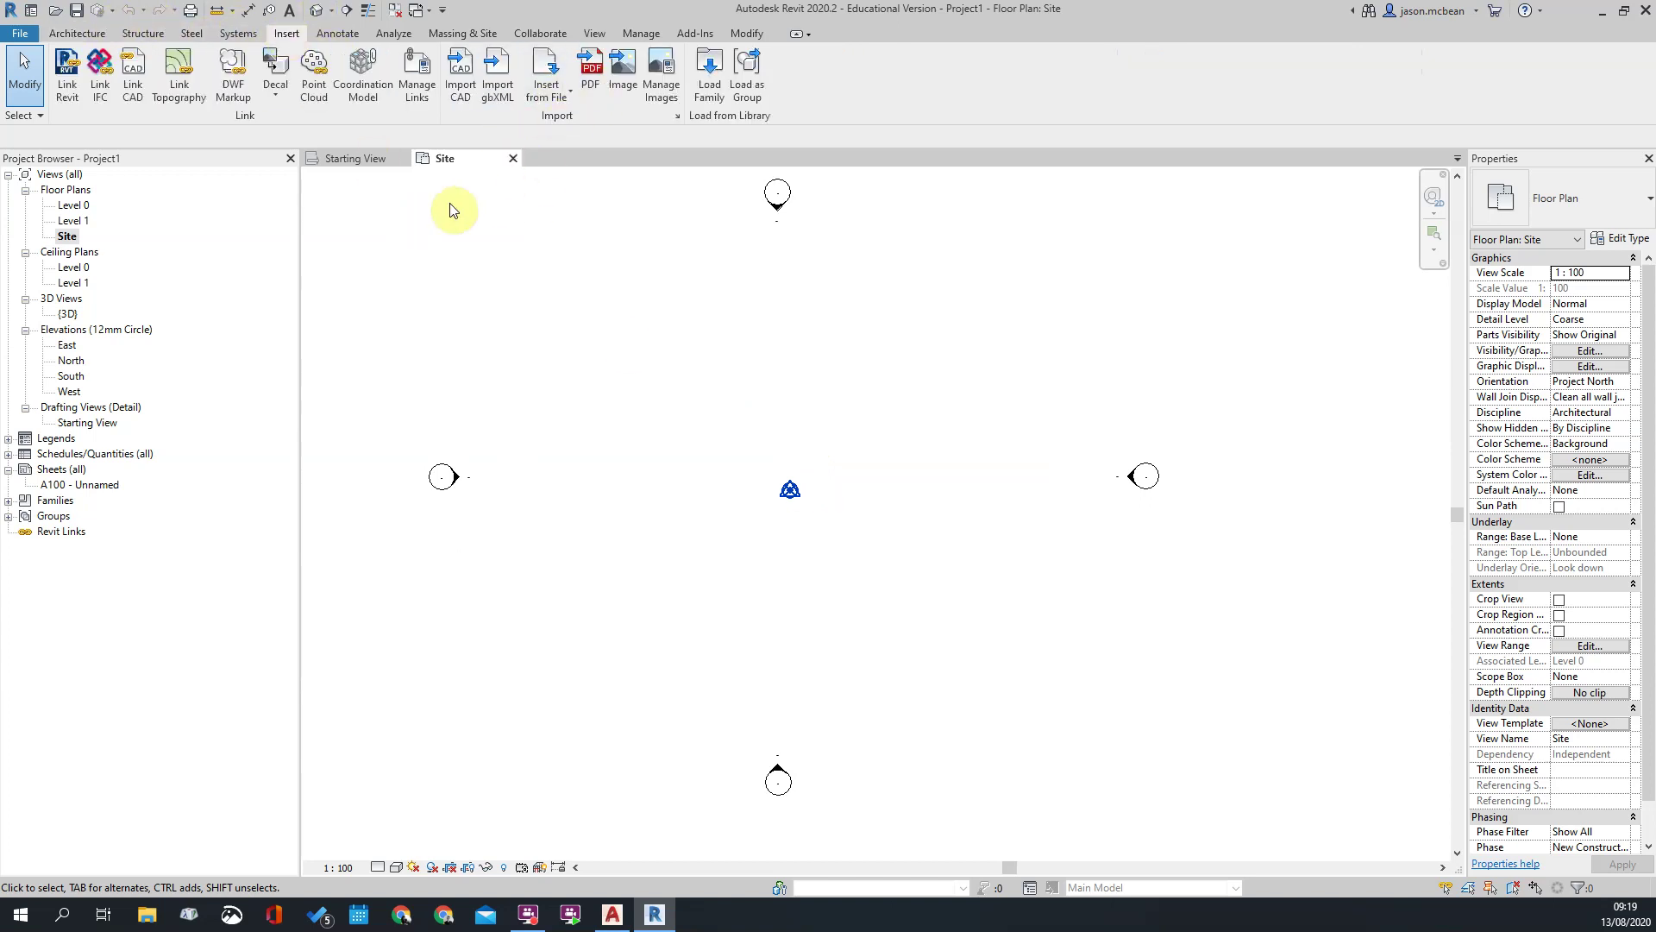
left_click(463, 71)
left_click(676, 243)
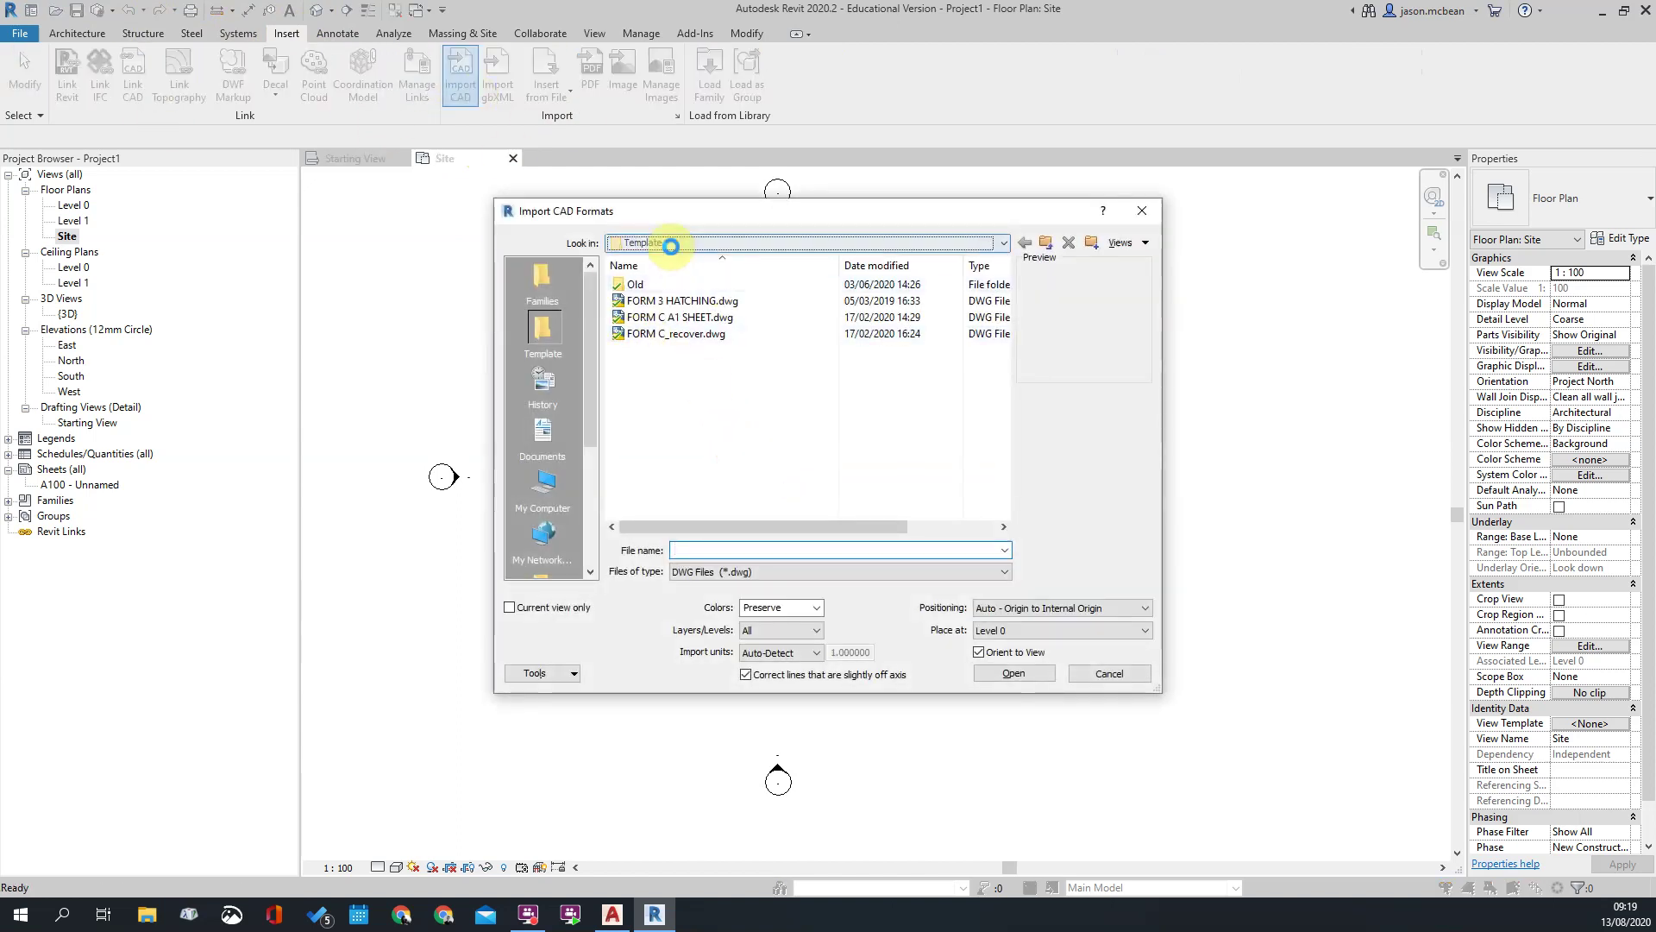
left_click(649, 259)
left_click(660, 416)
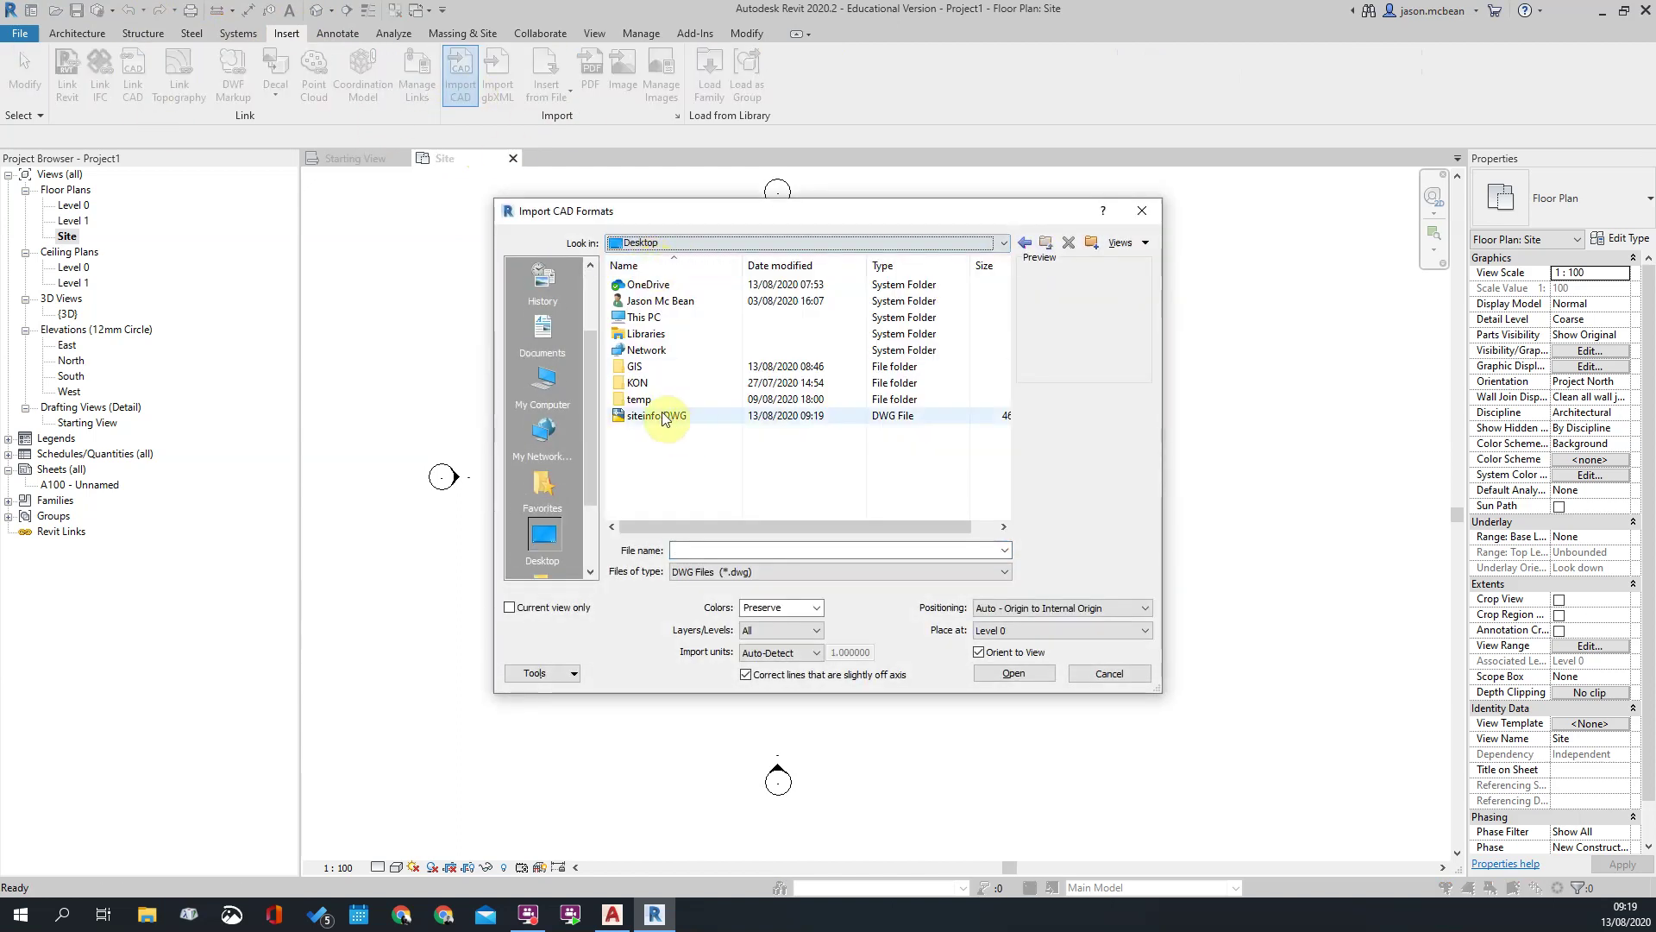
Step: Import the drawing with units set to meter and Manual - Center positioning
left_click(816, 661)
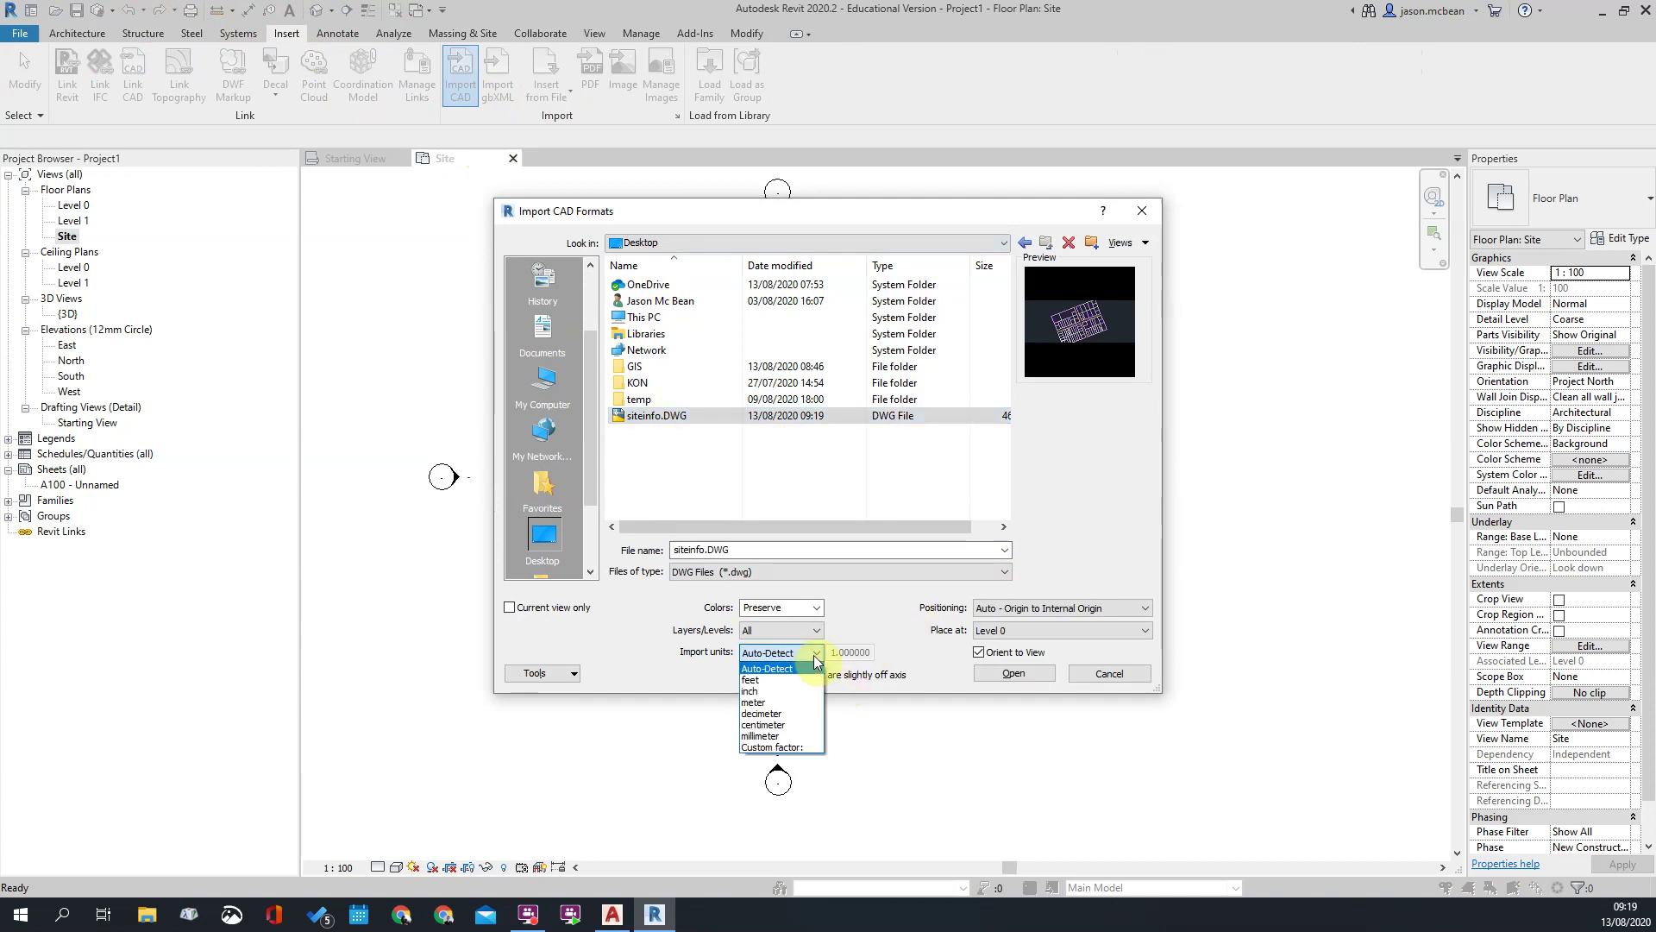
left_click(776, 704)
left_click(1117, 613)
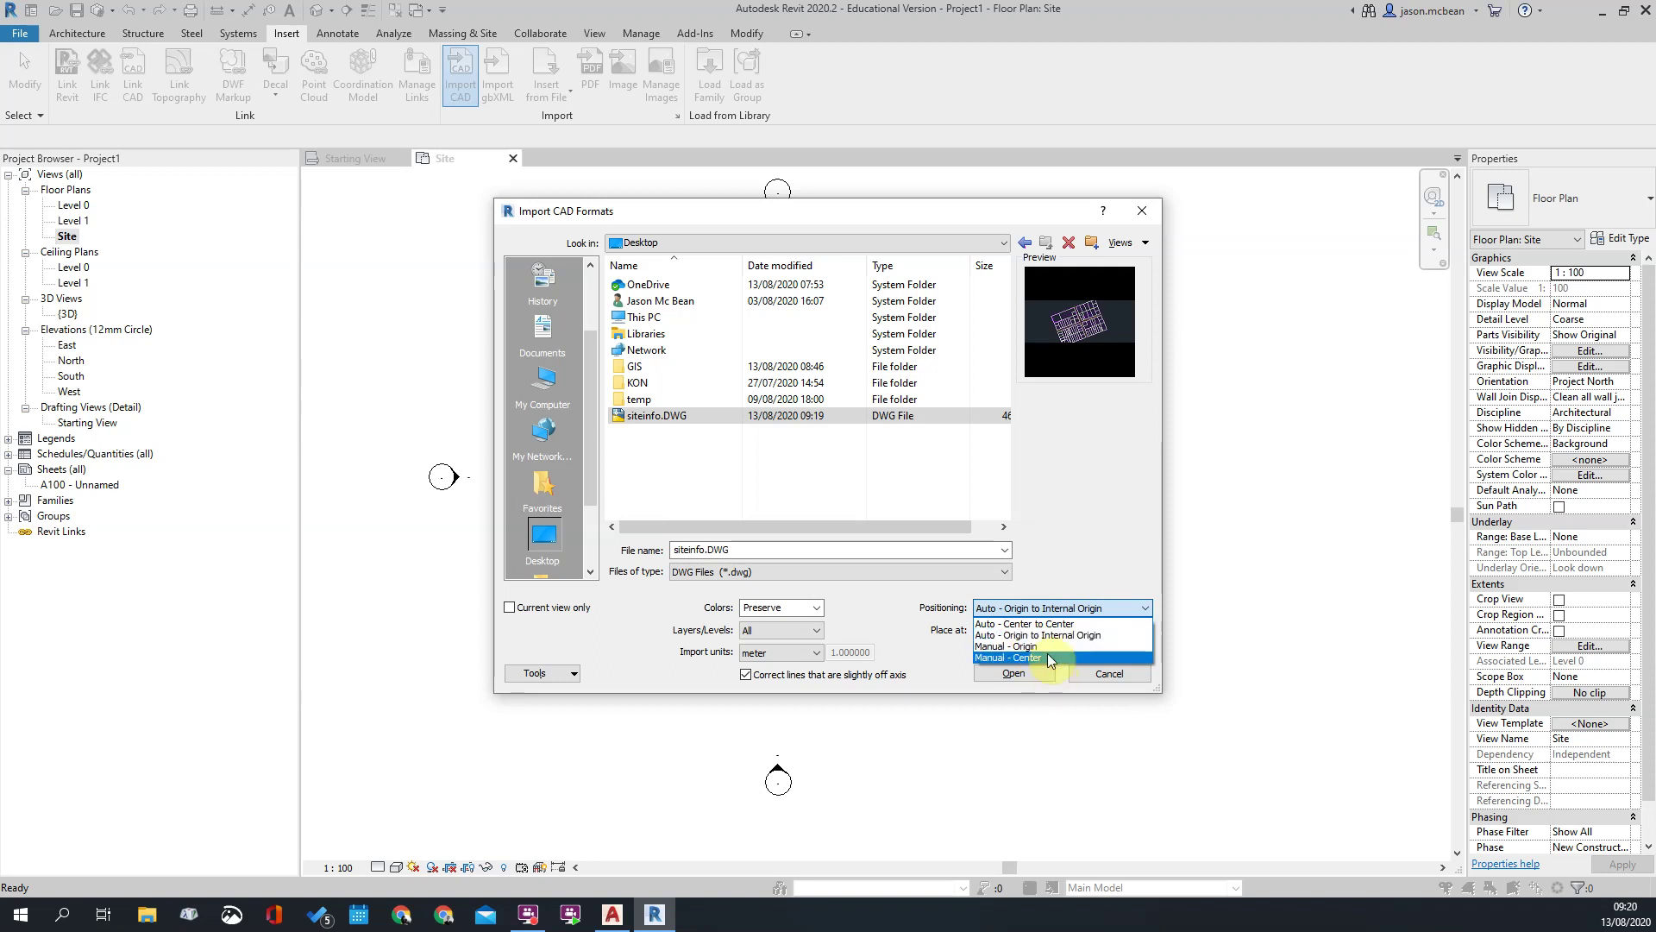
left_click(999, 659)
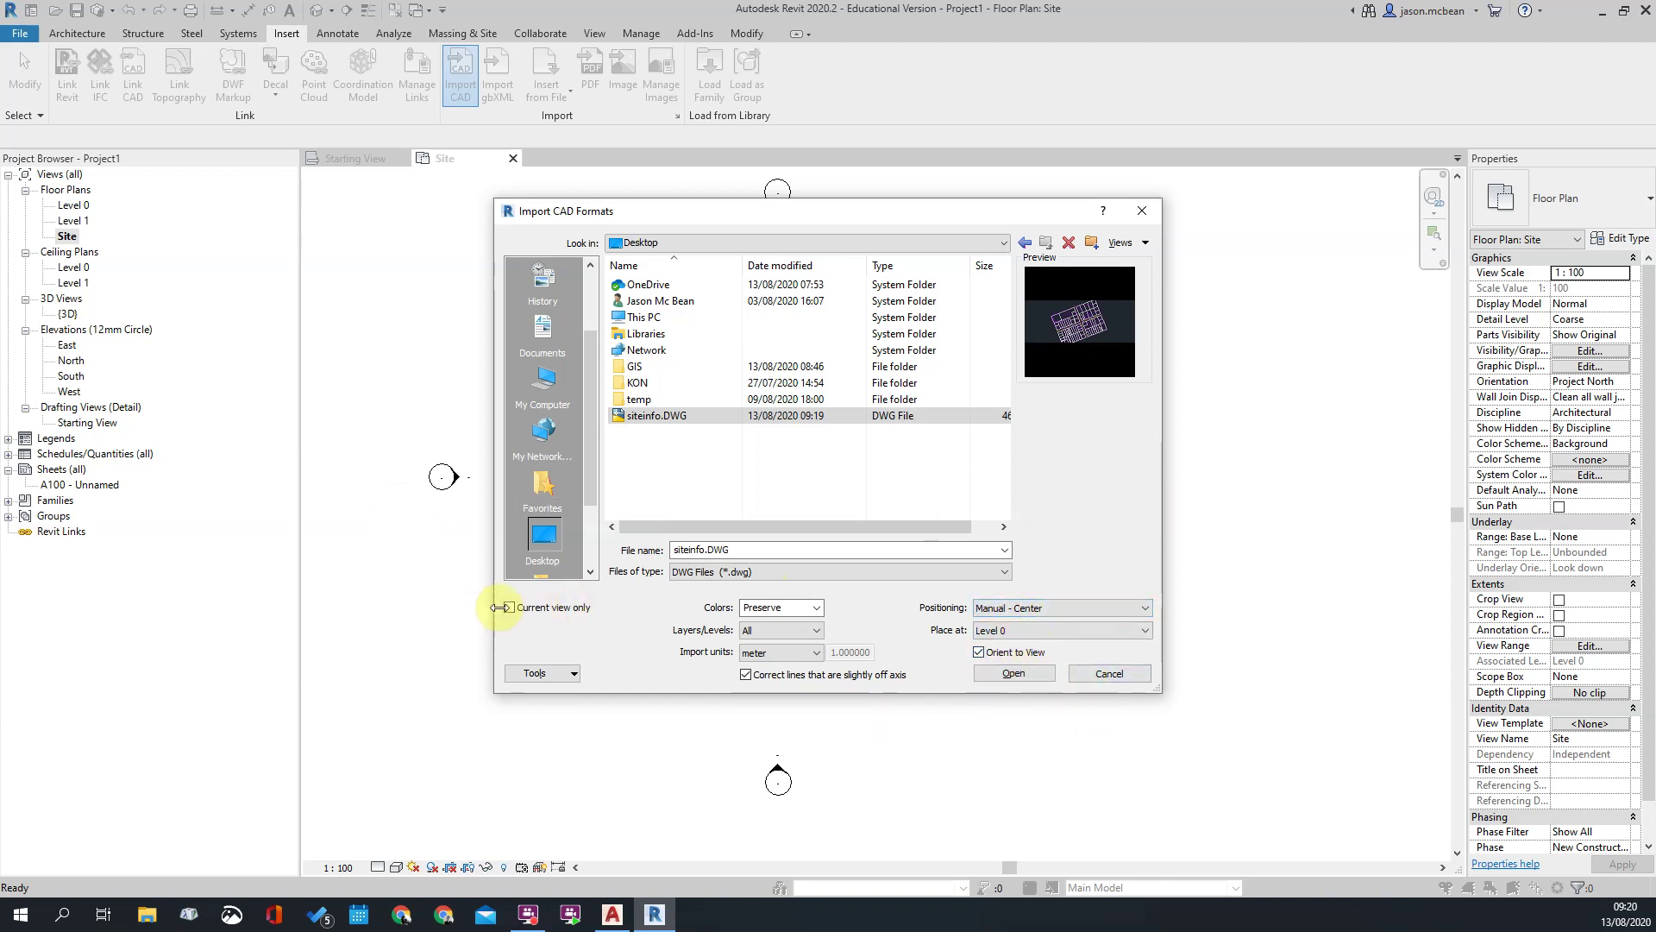
left_click(1014, 674)
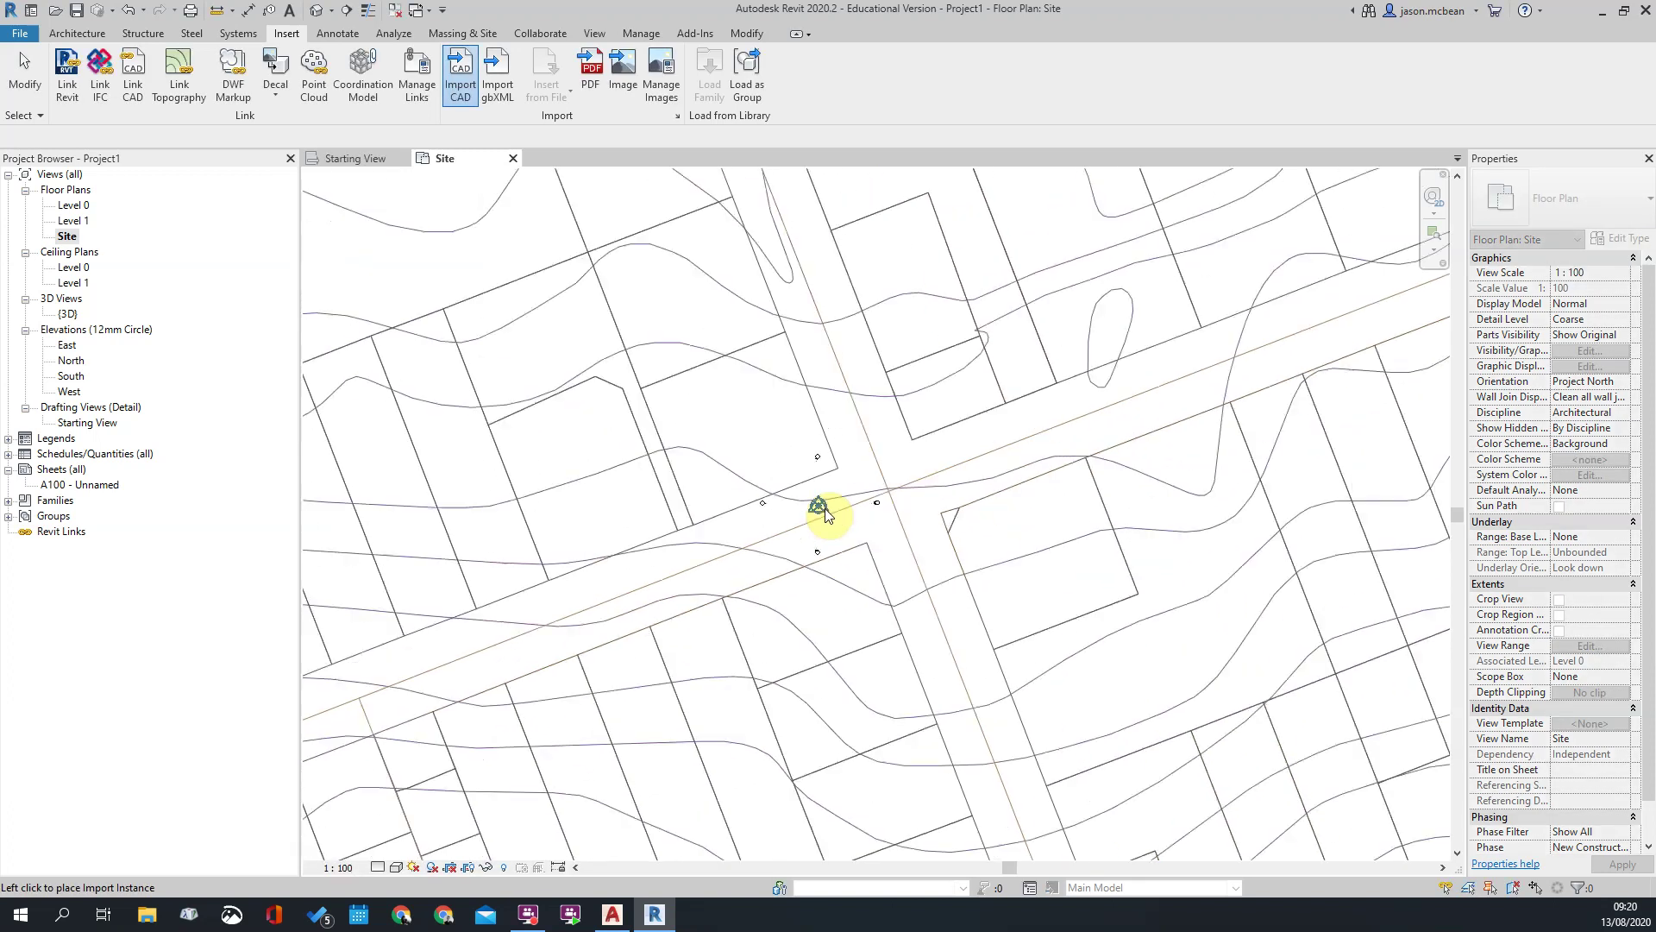
Step: Place the imported site drawing in the Site plan
scroll(825, 505, "up", 5)
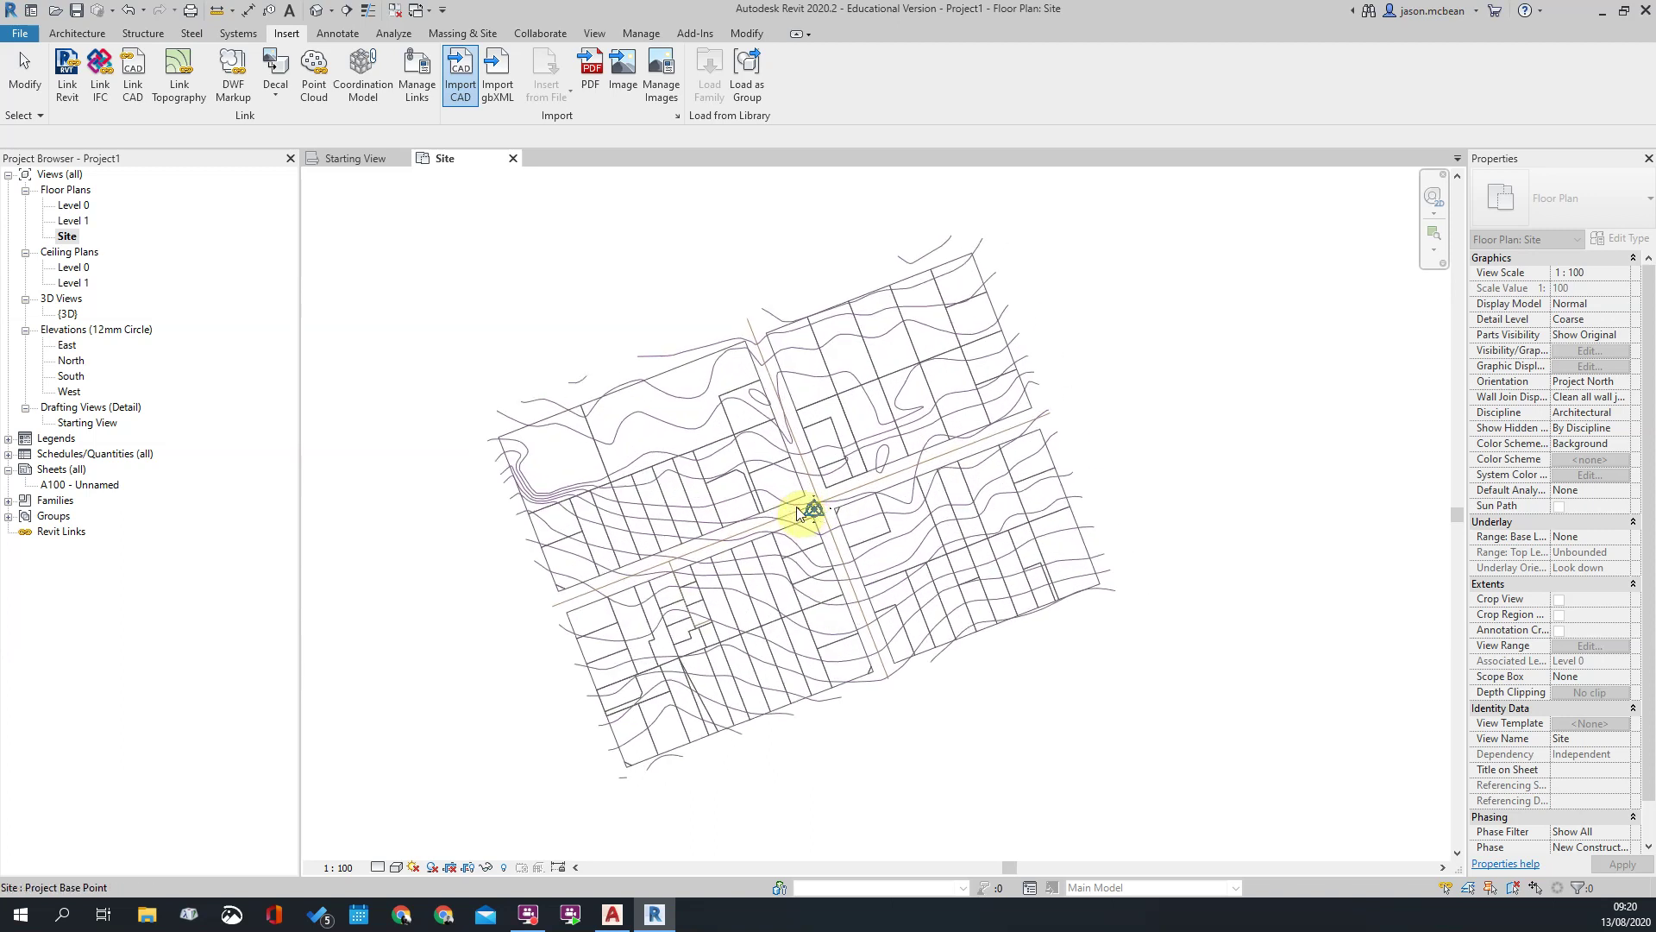
left_click(829, 533)
scroll(783, 511, "up", 4)
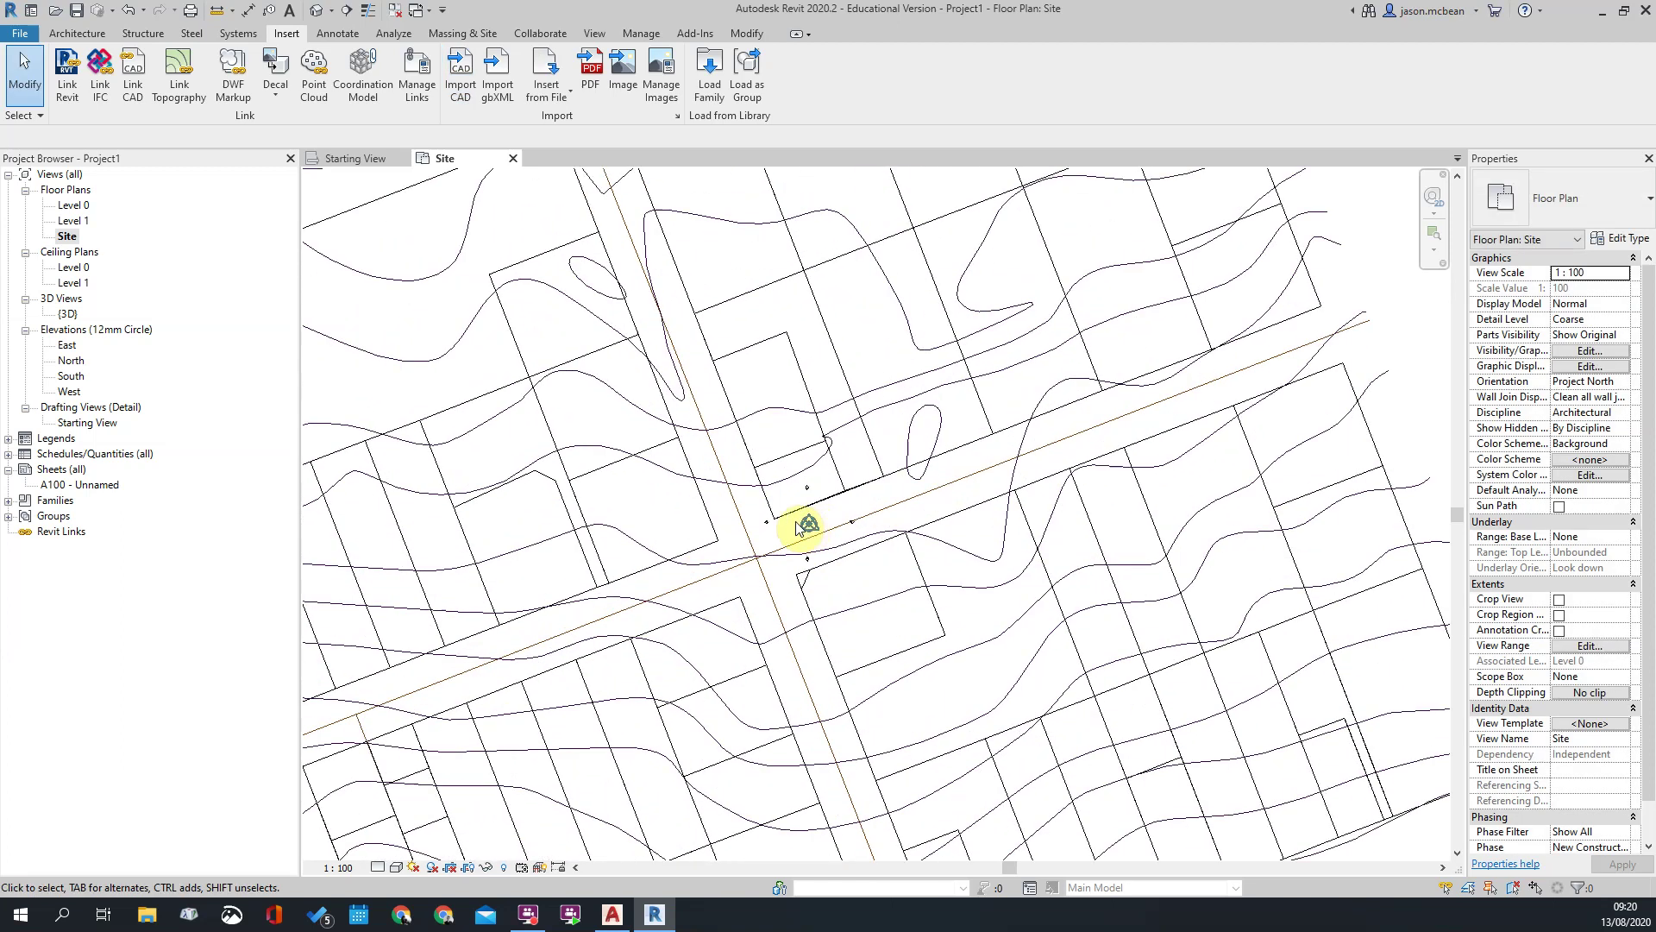
scroll(788, 521, "up", 3)
scroll(788, 545, "down", 3)
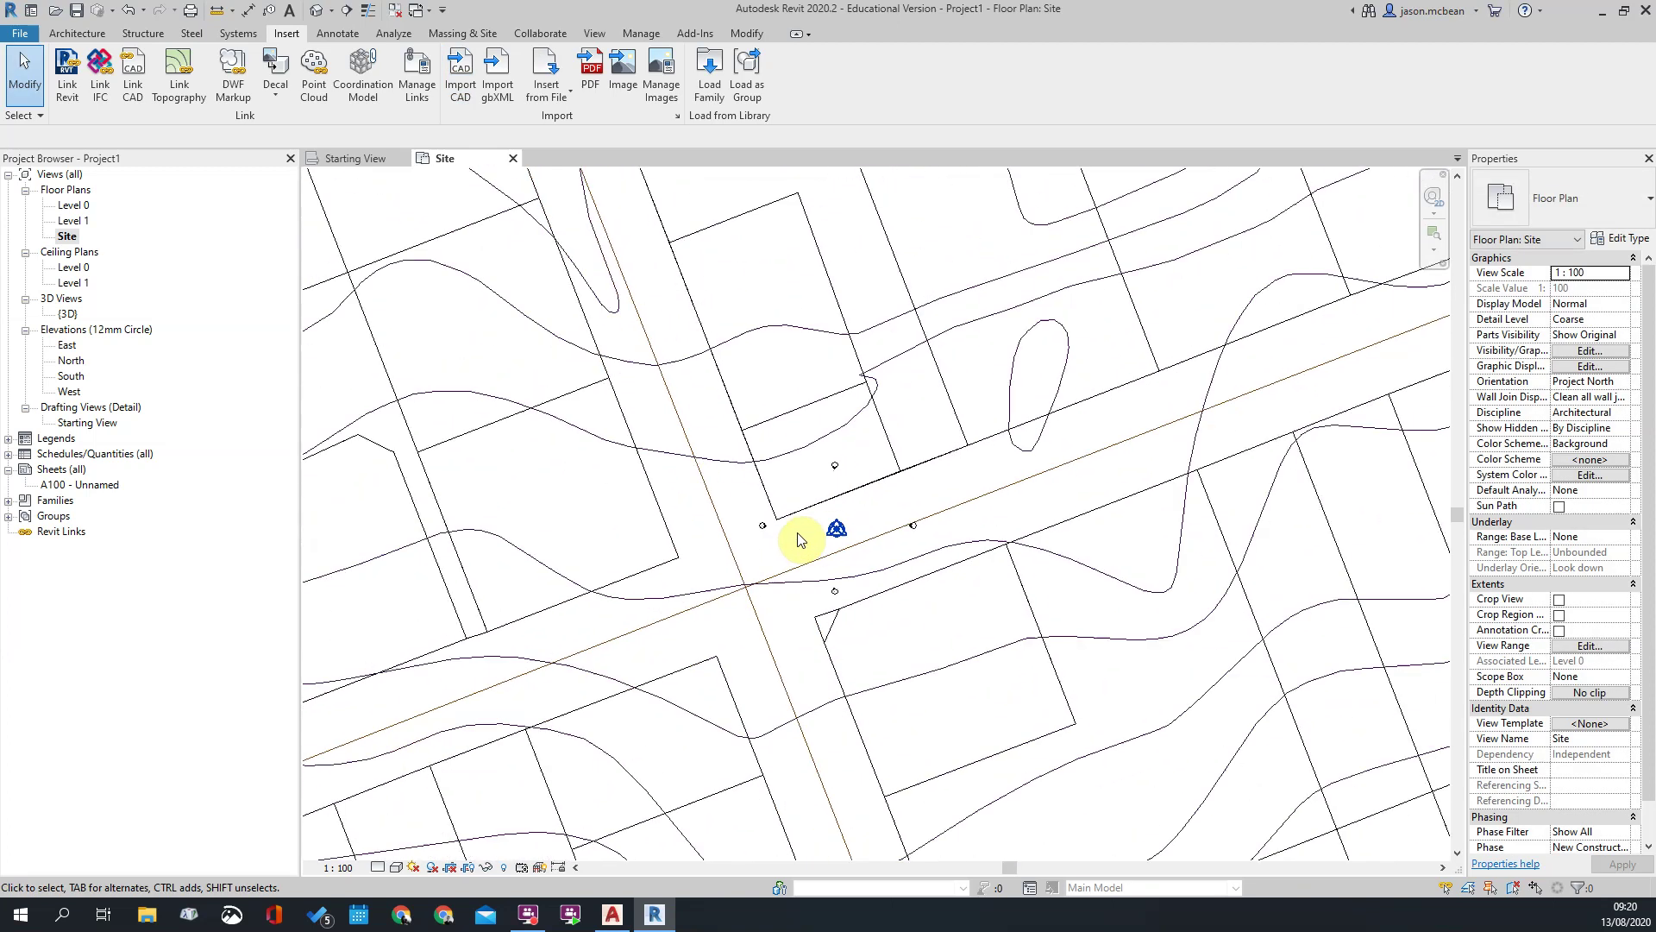
scroll(871, 528, "up", 3)
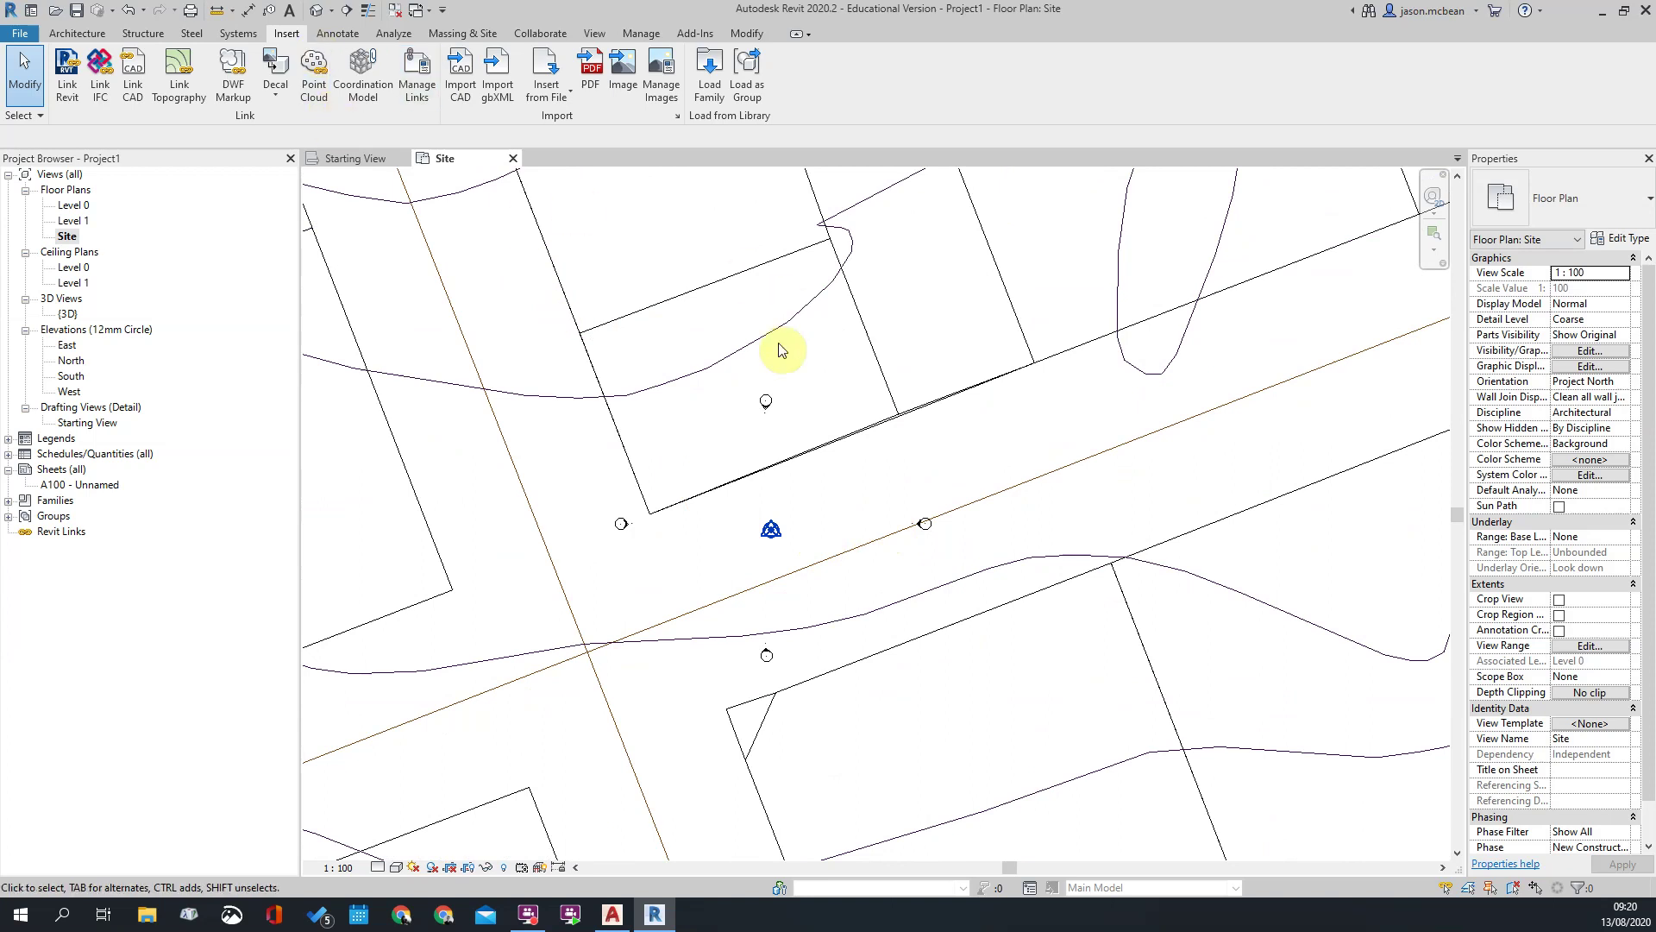
scroll(755, 423, "down", 3)
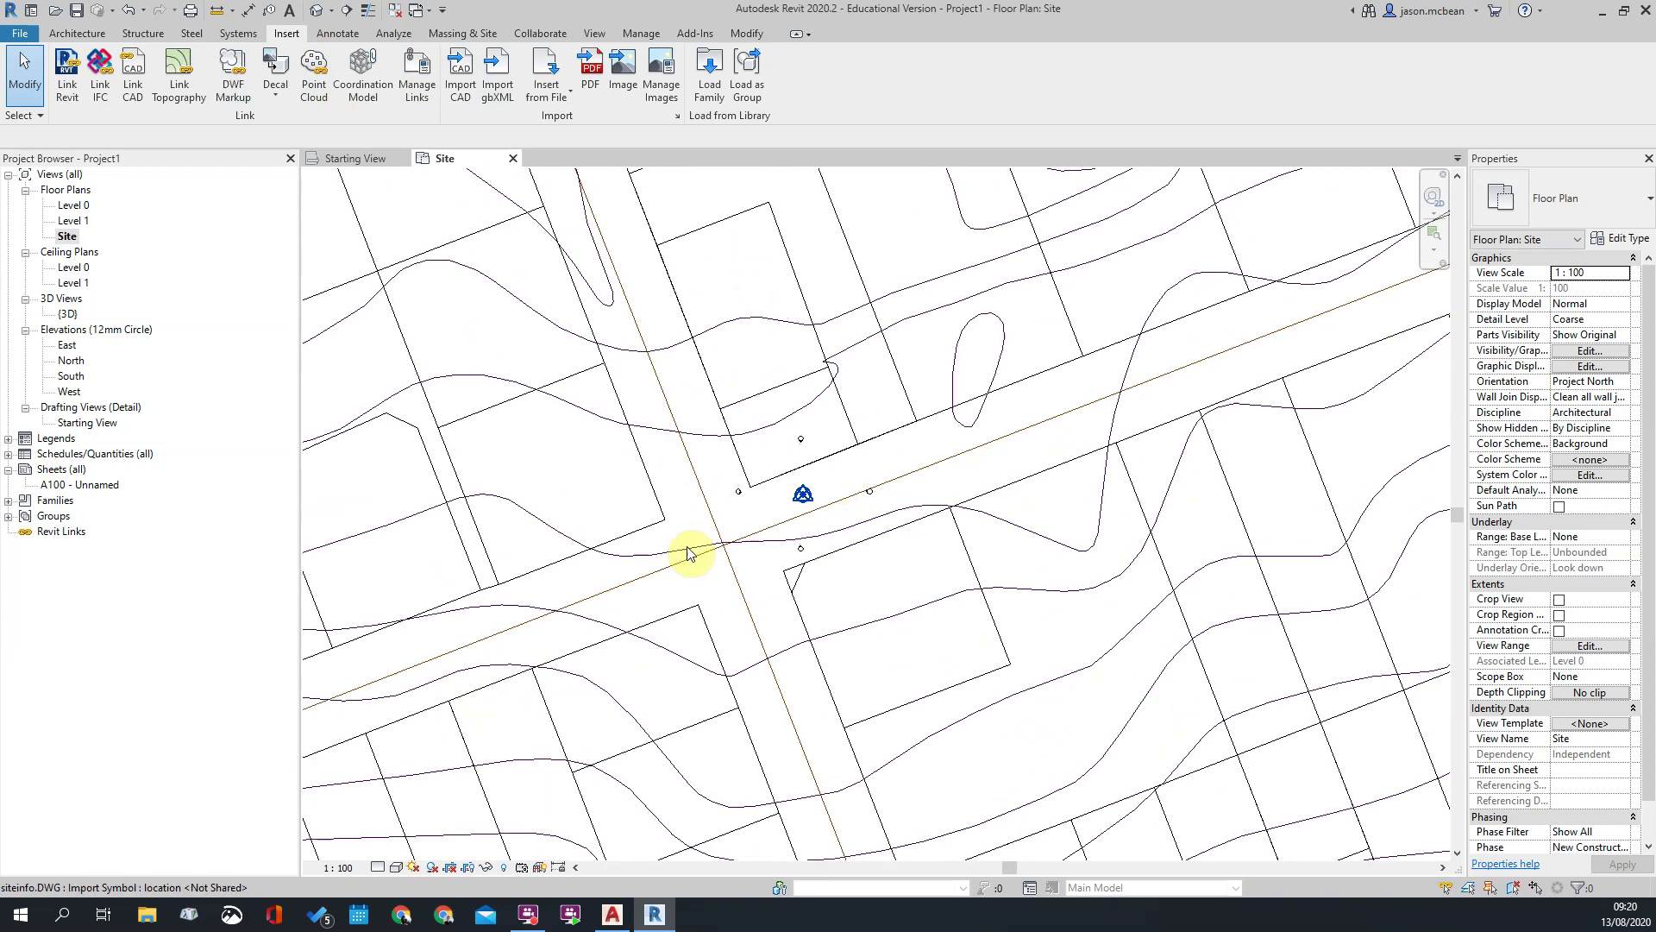
Step: Move the drawing so its road-intersection corner sits on the survey point
left_click(654, 493)
scroll(655, 488, "down", 3)
scroll(721, 511, "up", 4)
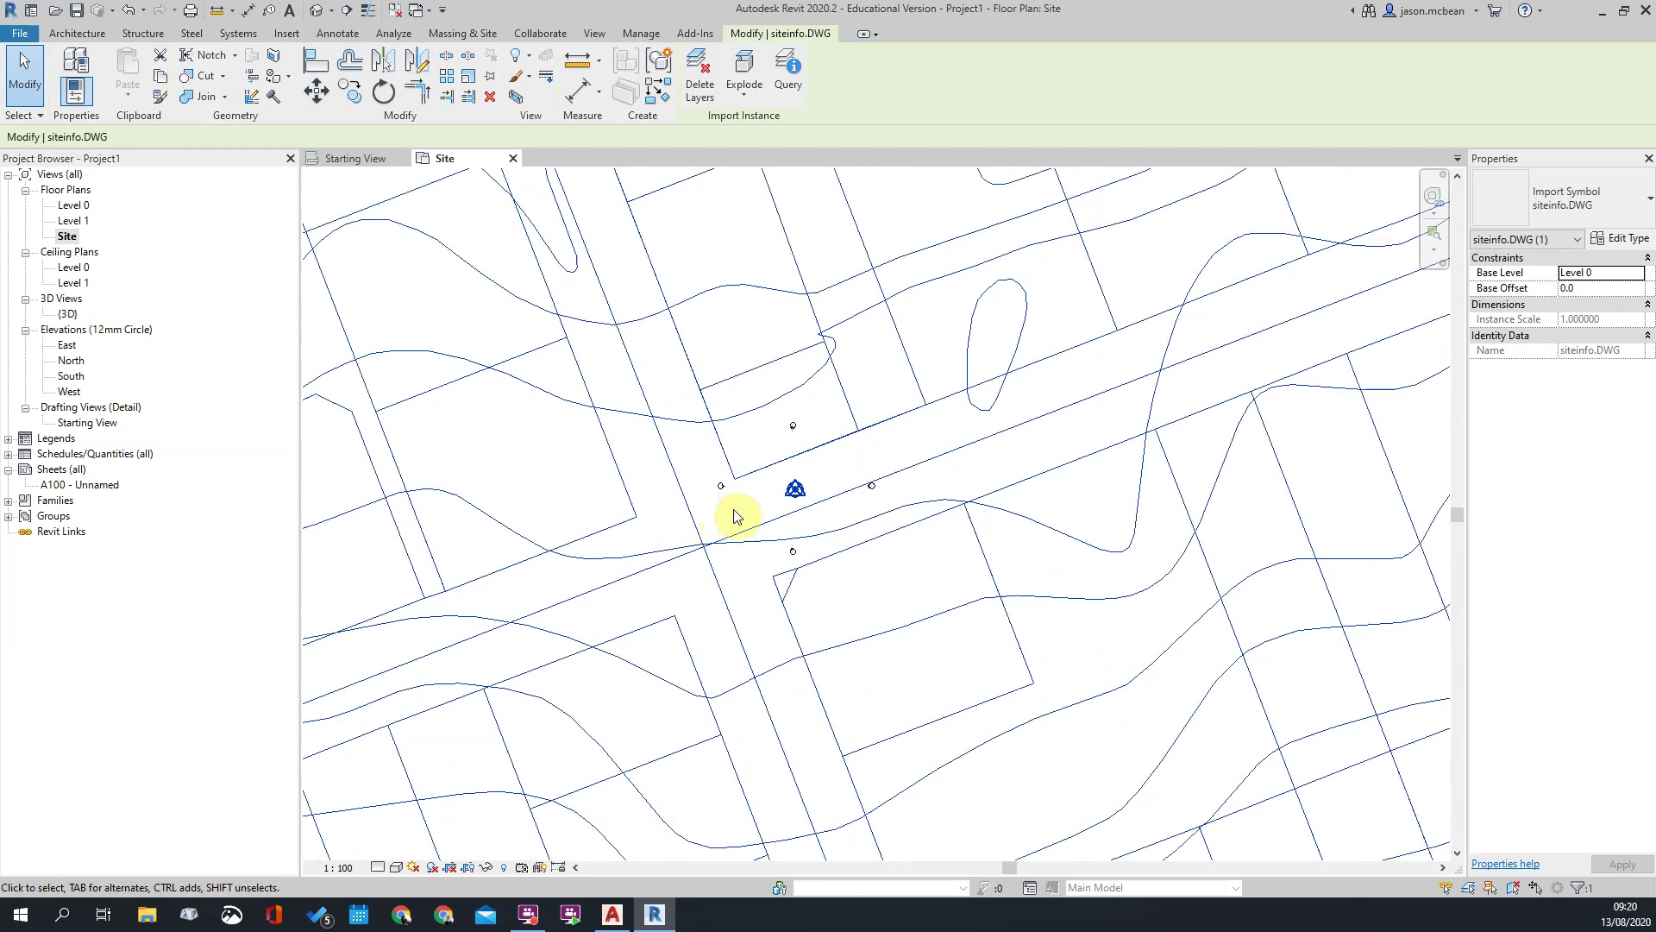
scroll(824, 484, "up", 2)
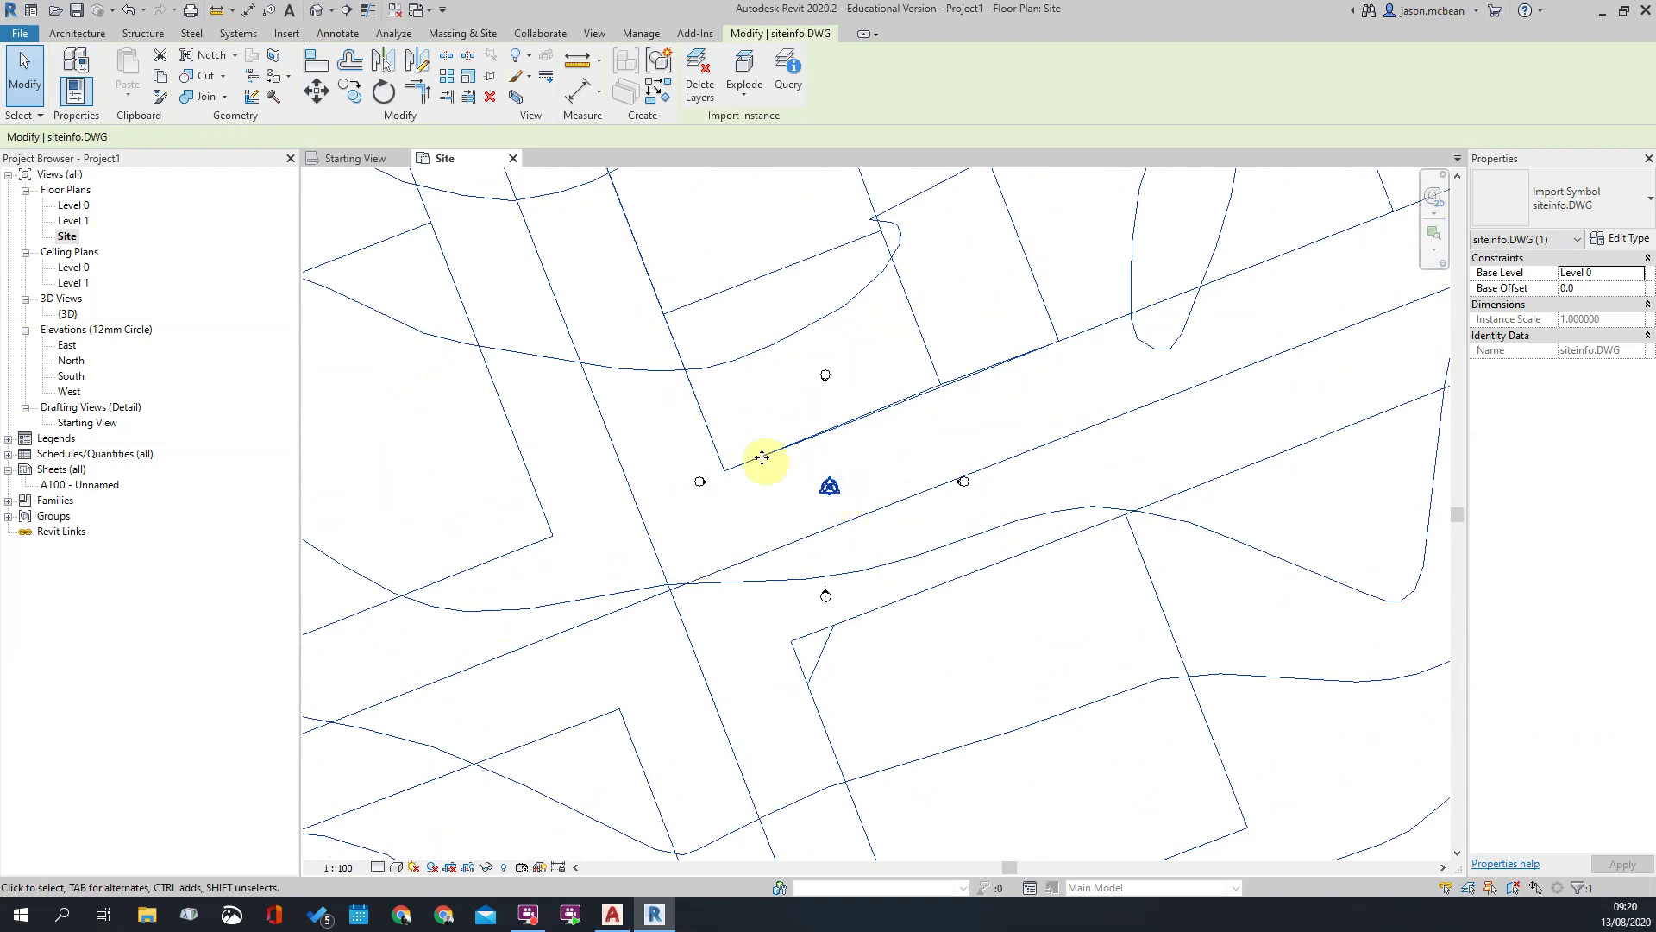
scroll(742, 390, "down", 2)
left_click(317, 93)
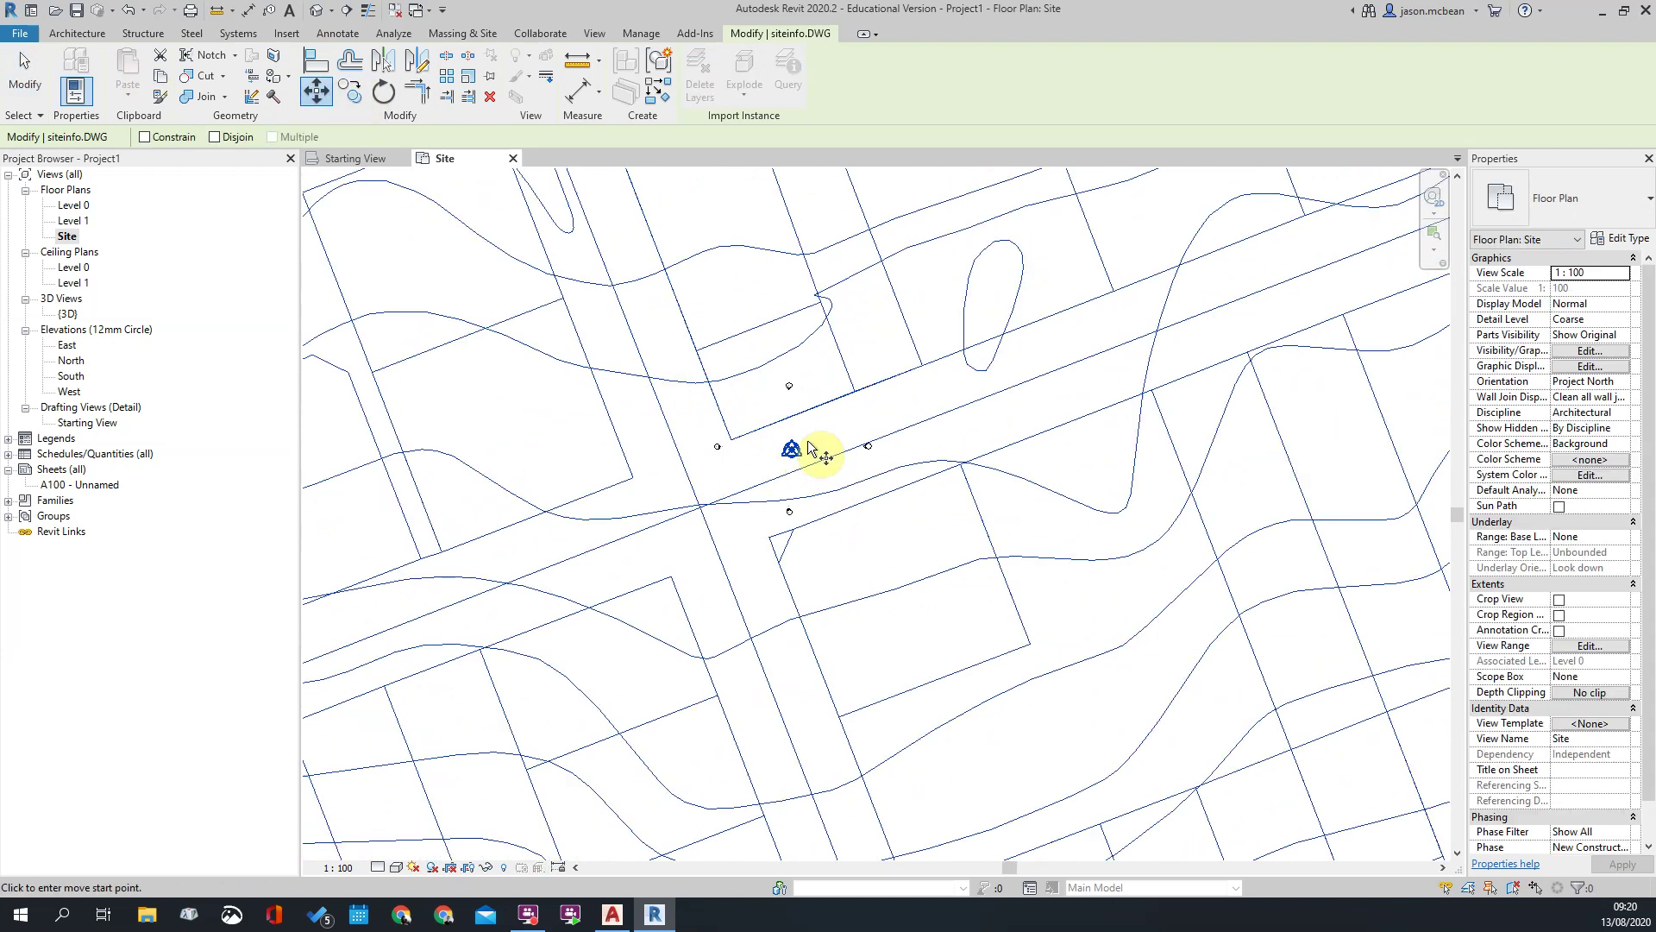
scroll(735, 447, "up", 2)
left_click(732, 444)
scroll(777, 444, "up", 2)
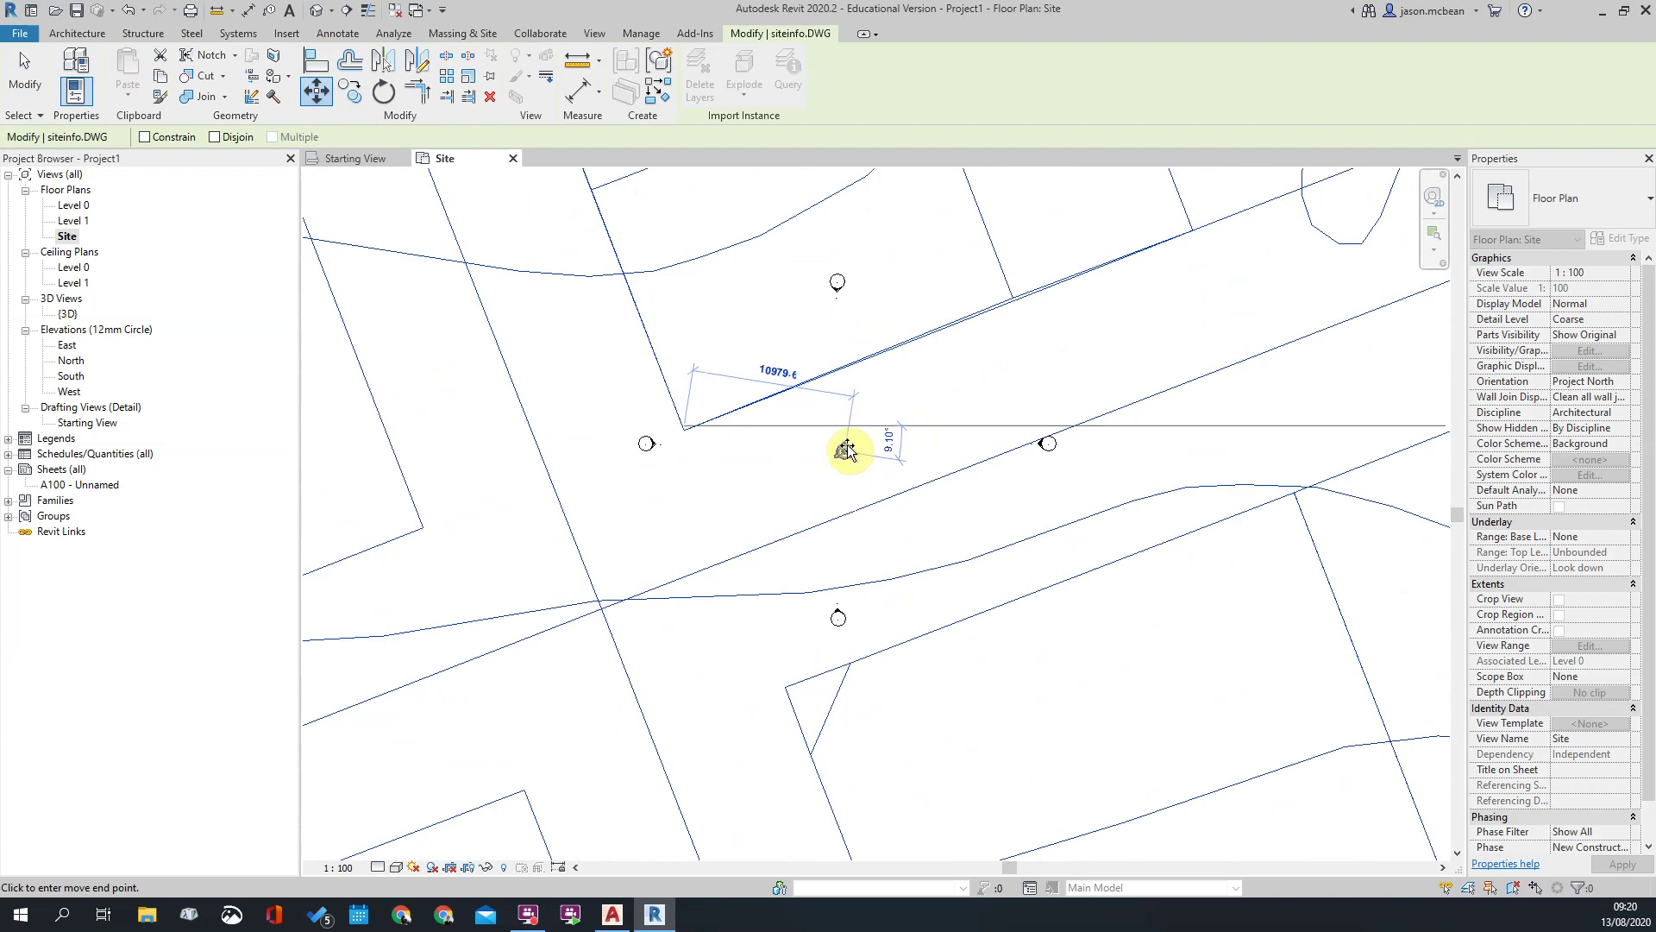
left_click(874, 439)
scroll(959, 408, "down", 4)
key("Escape")
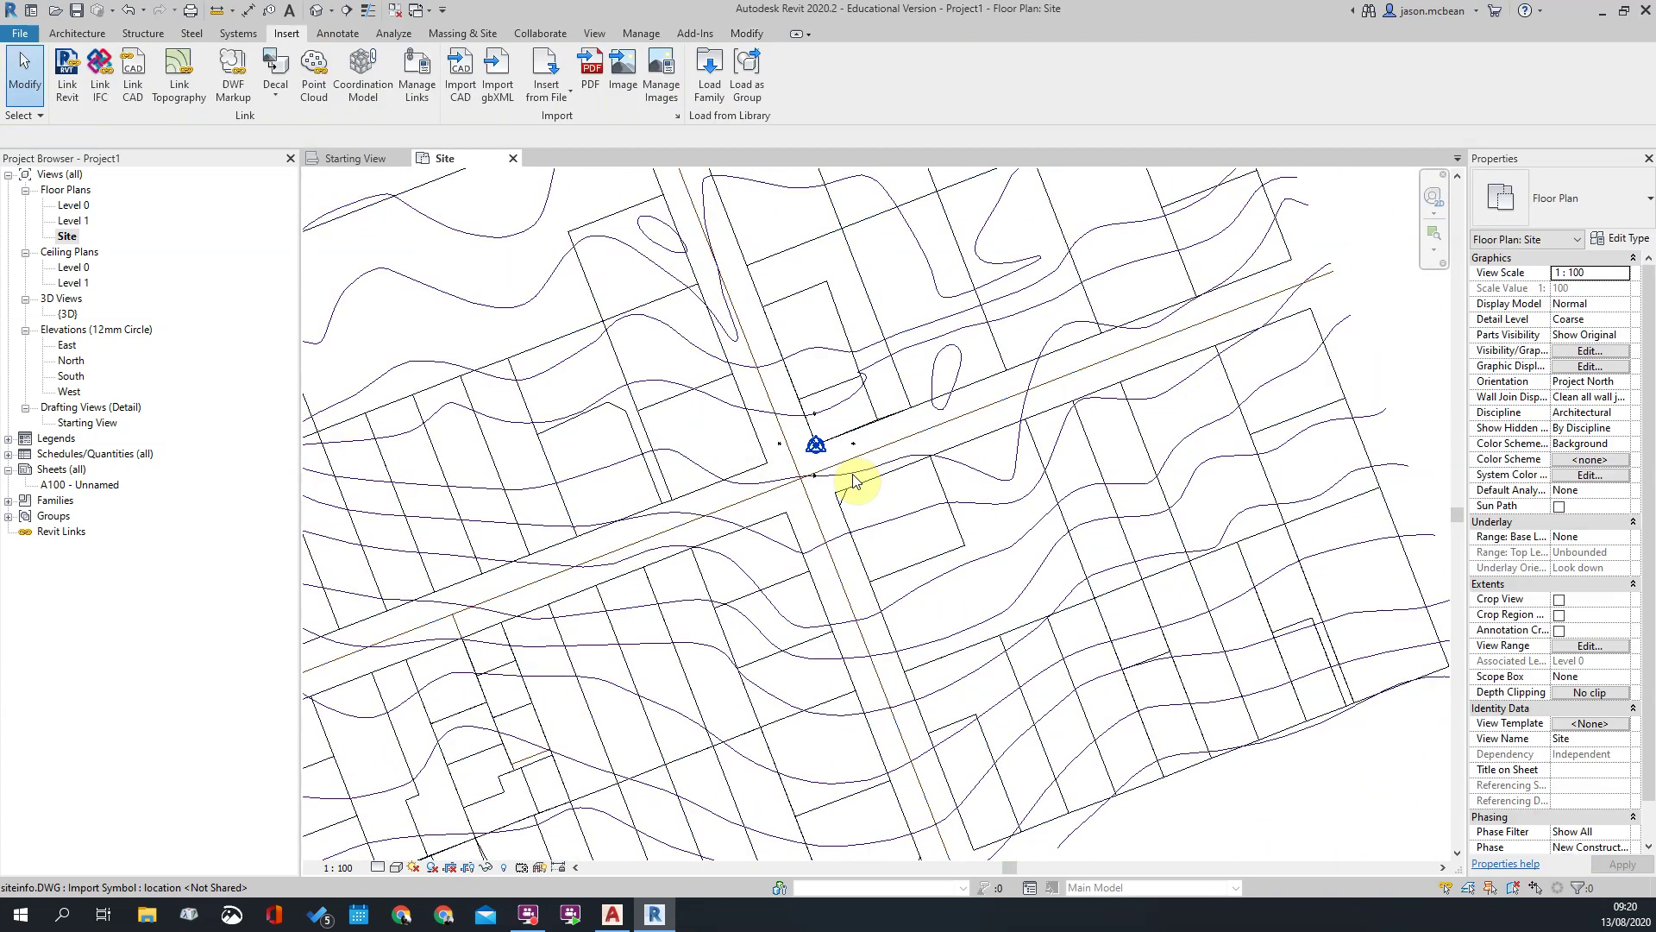
Step: Zoom and pan to recenter the site drawing in the view
scroll(954, 462, "down", 3)
scroll(1102, 432, "up", 3)
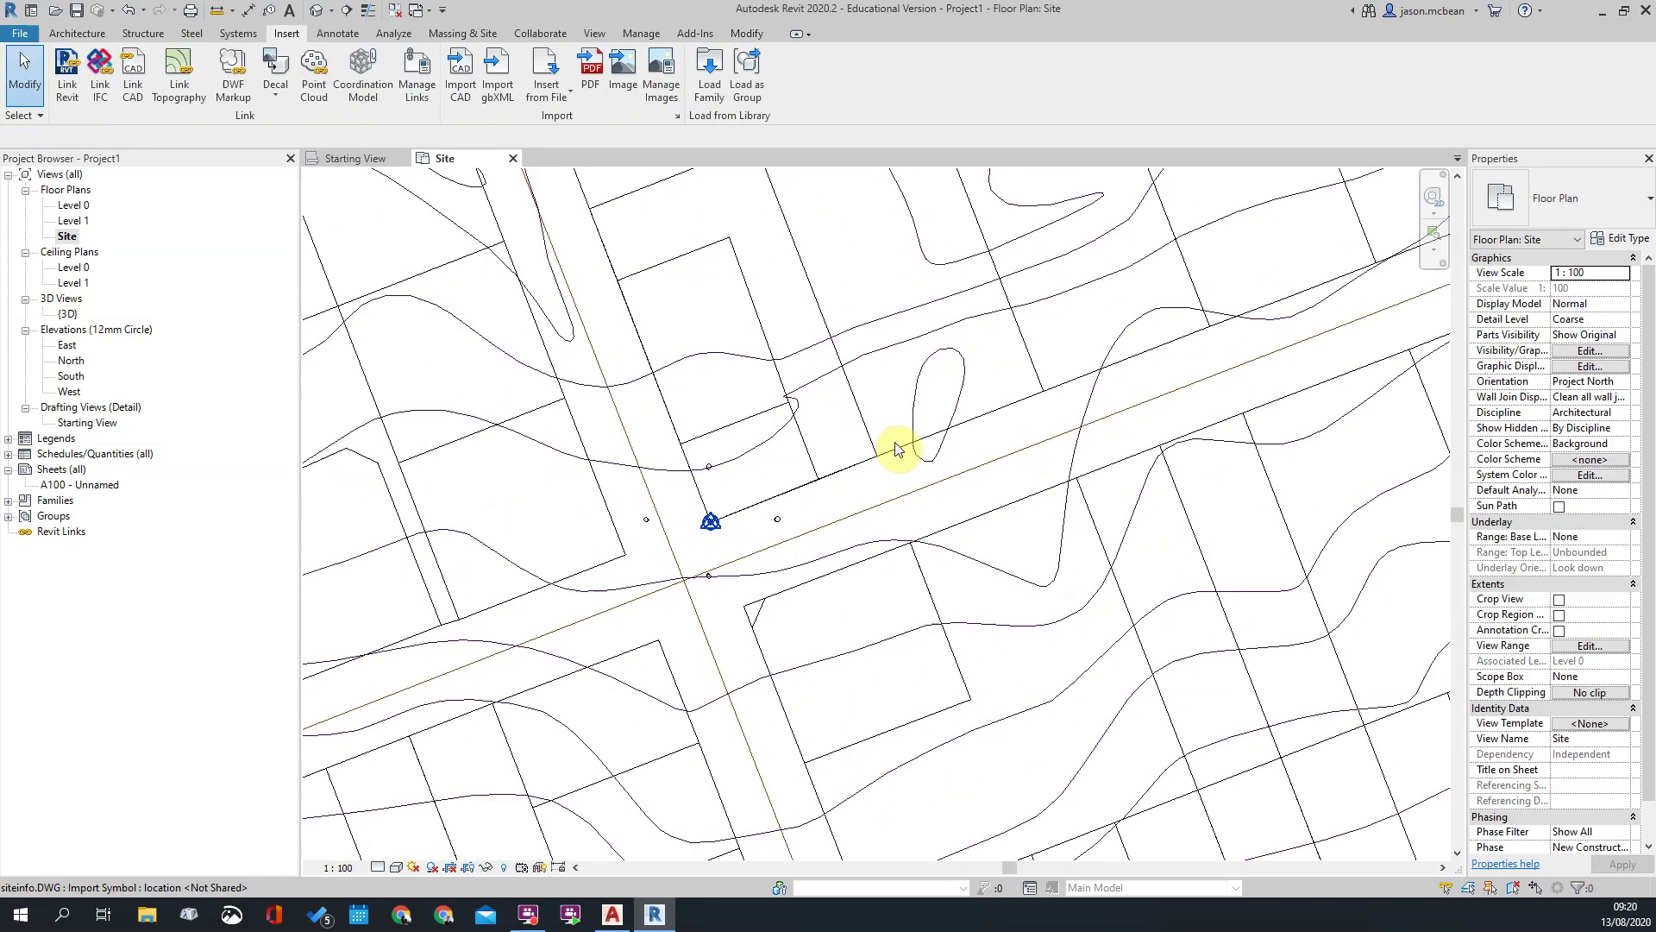
scroll(1047, 417, "down", 2)
scroll(1011, 348, "down", 4)
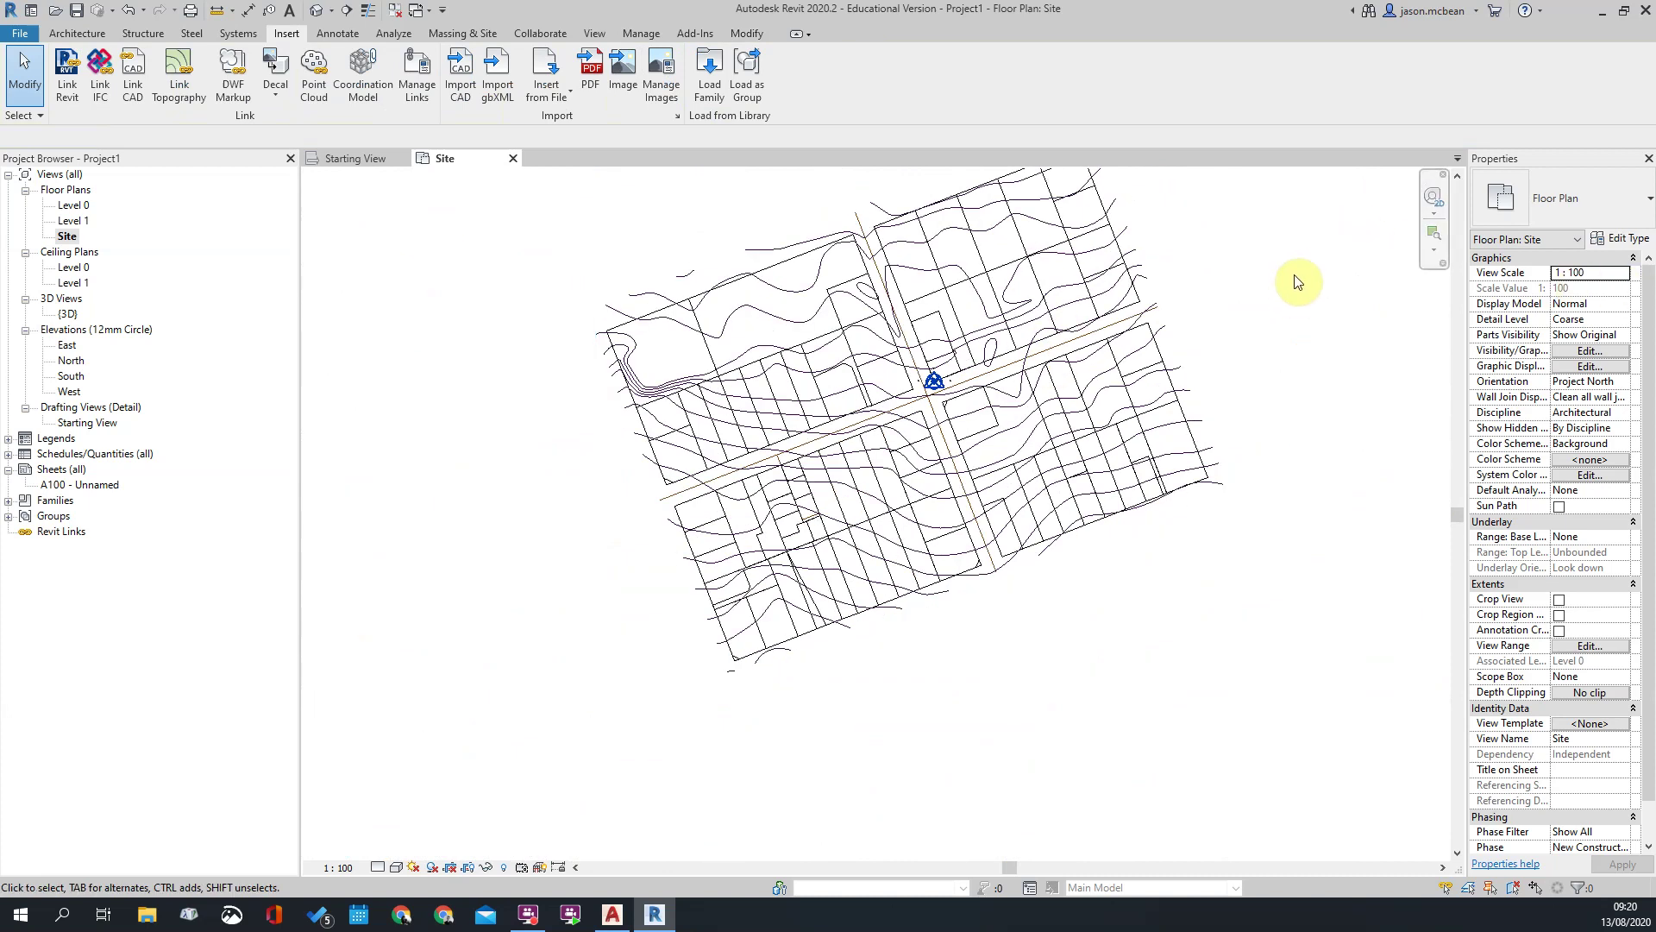
scroll(1307, 327, "down", 2)
middle_click_drag(1218, 526, 1190, 436)
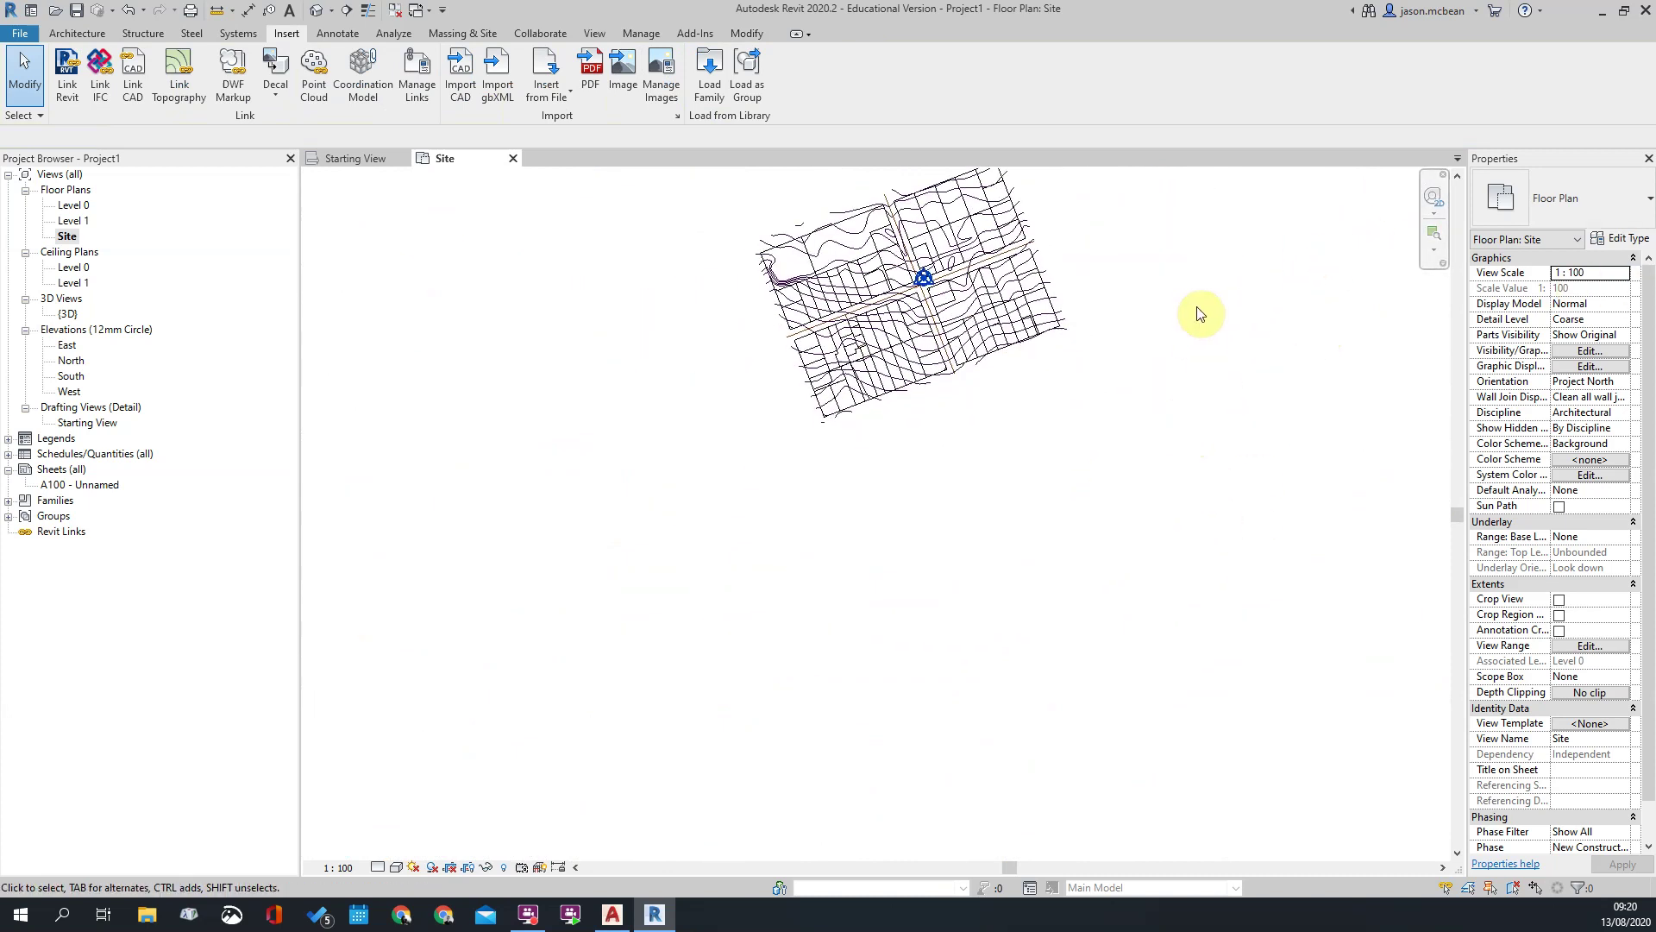
middle_click_drag(1202, 310, 1175, 424)
Step: In the default 3D view, select the drawing to see contours floating above the roads
left_click(314, 13)
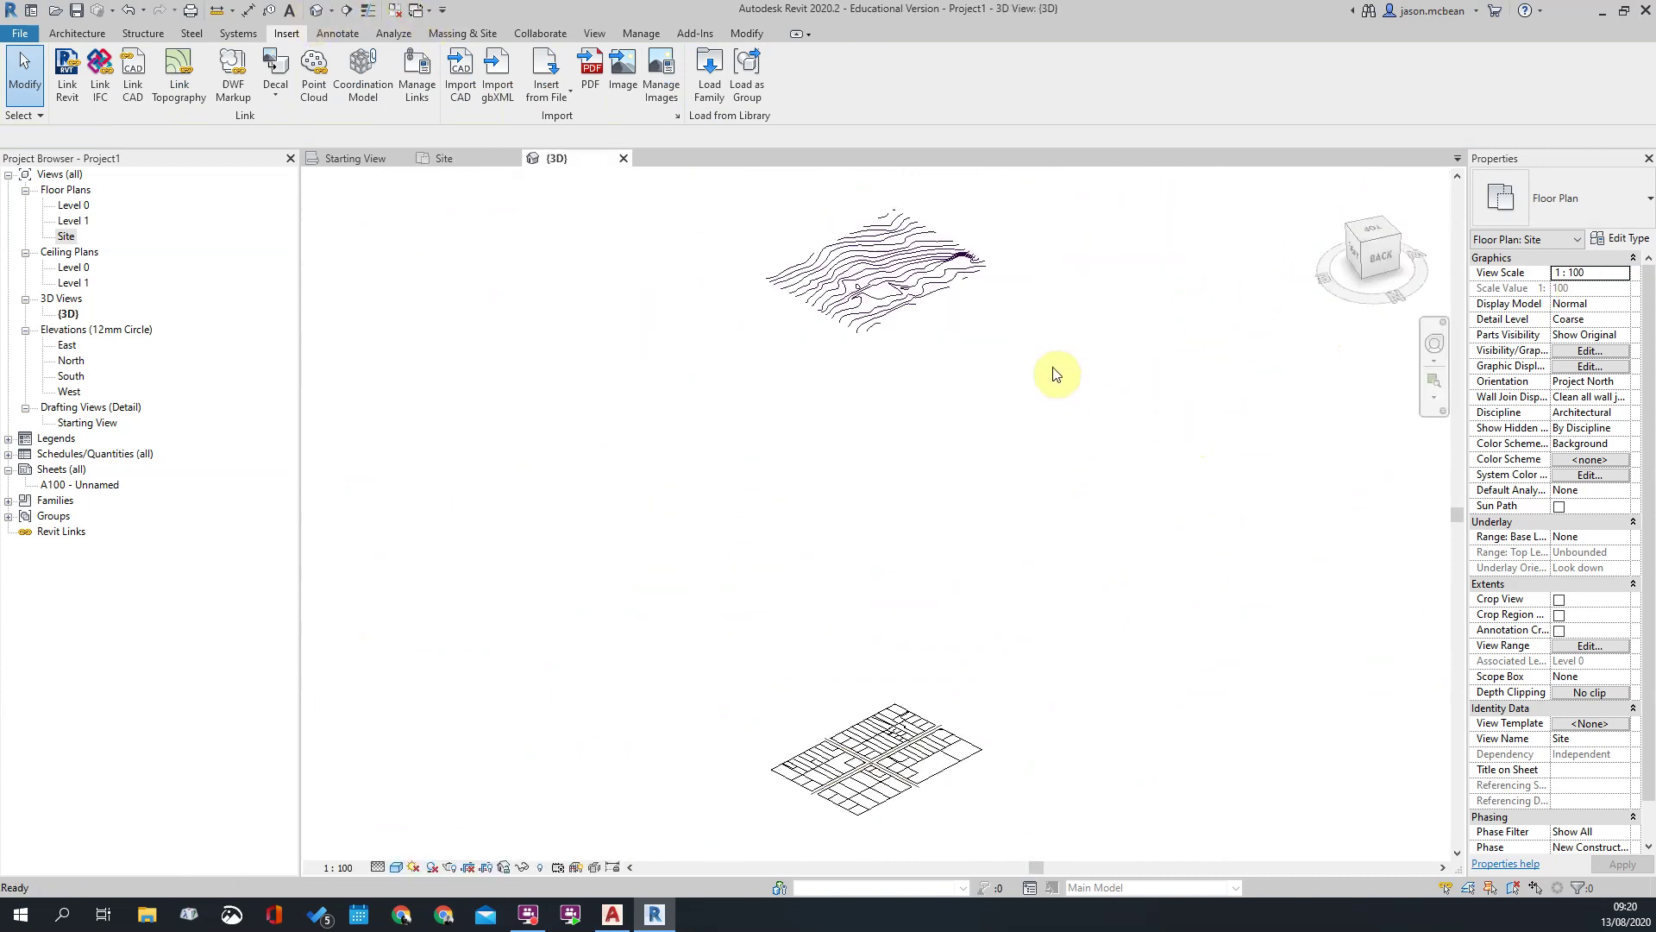
scroll(958, 264, "up", 3)
left_click(991, 259)
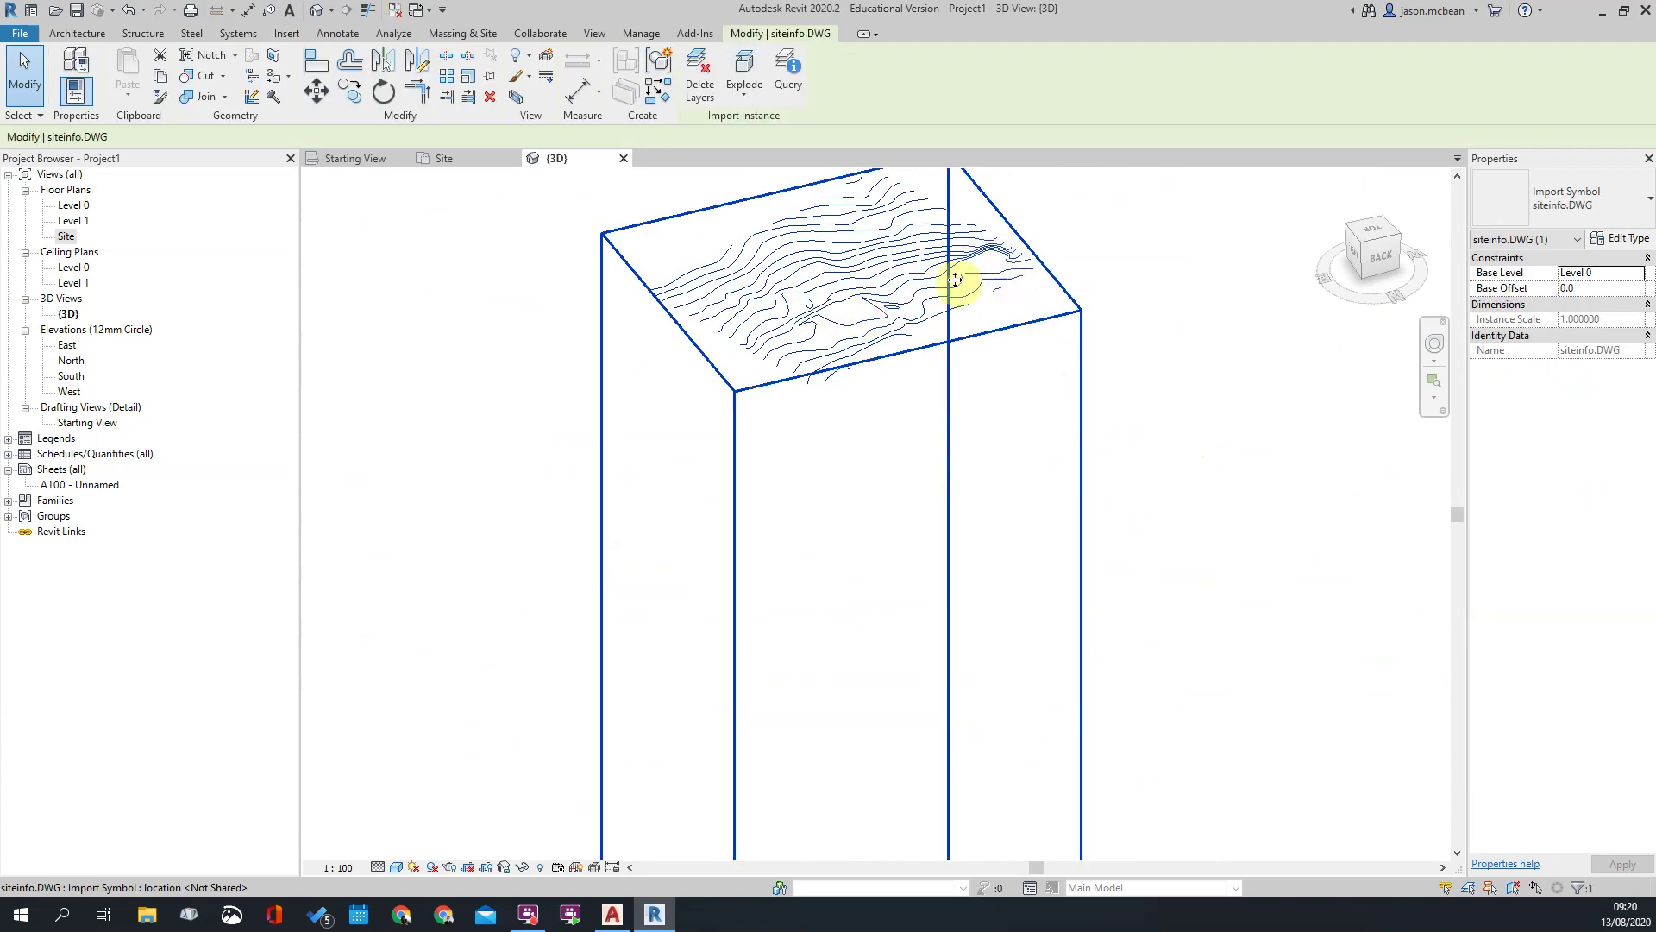
scroll(966, 274, "down", 2)
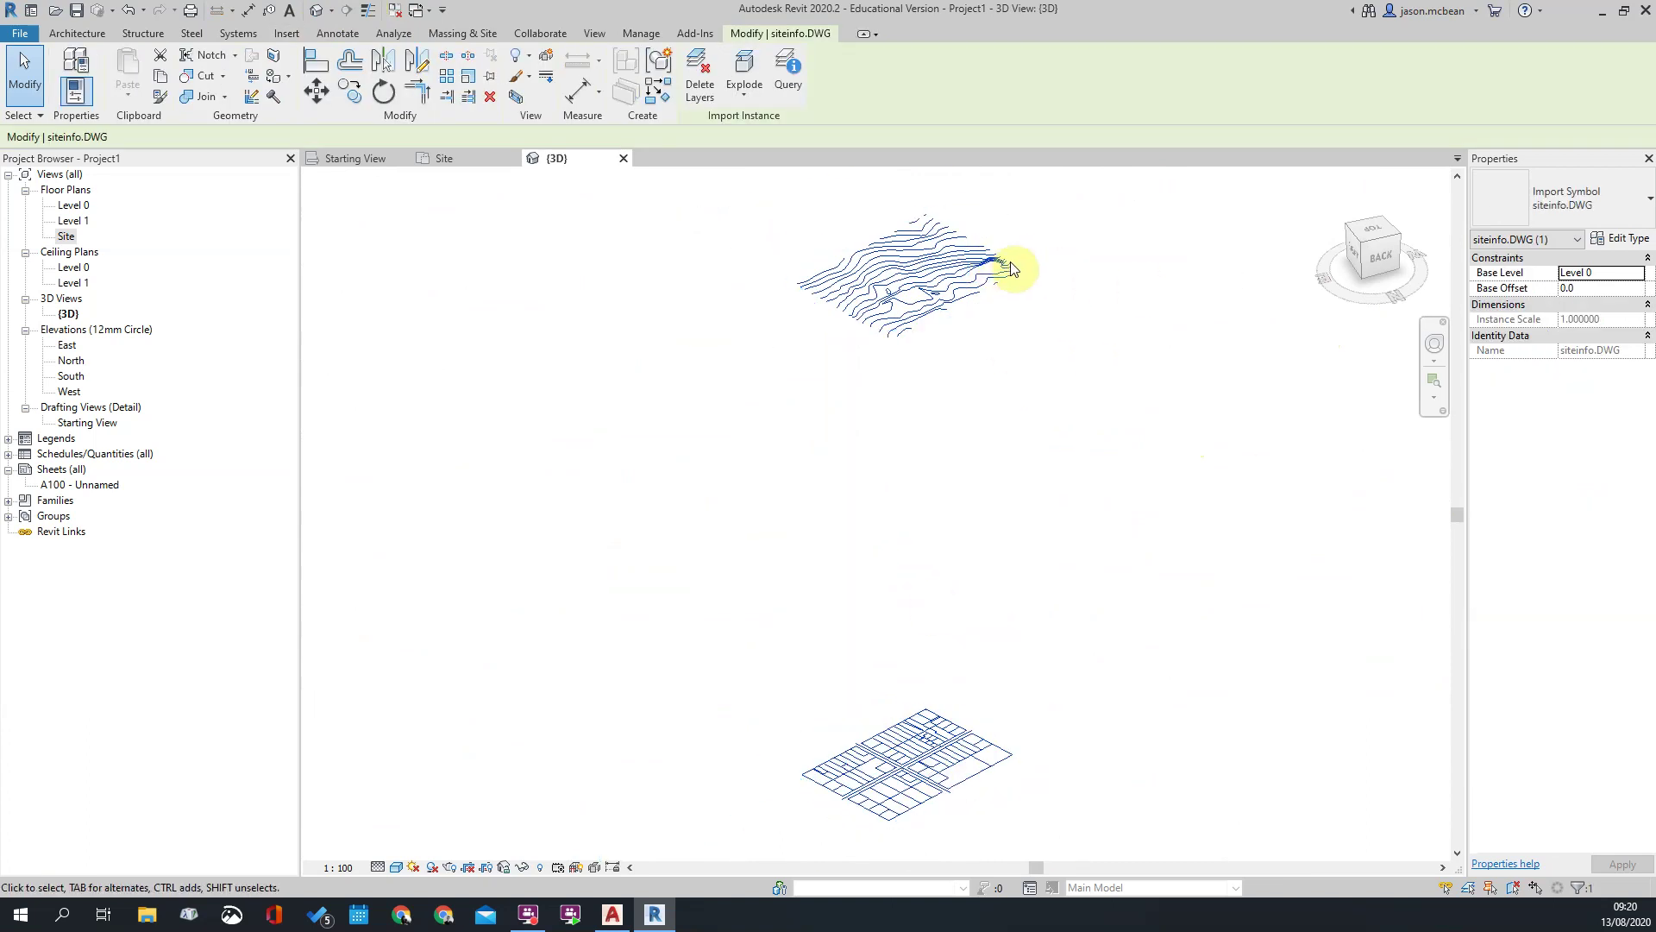
scroll(966, 250, "up", 4)
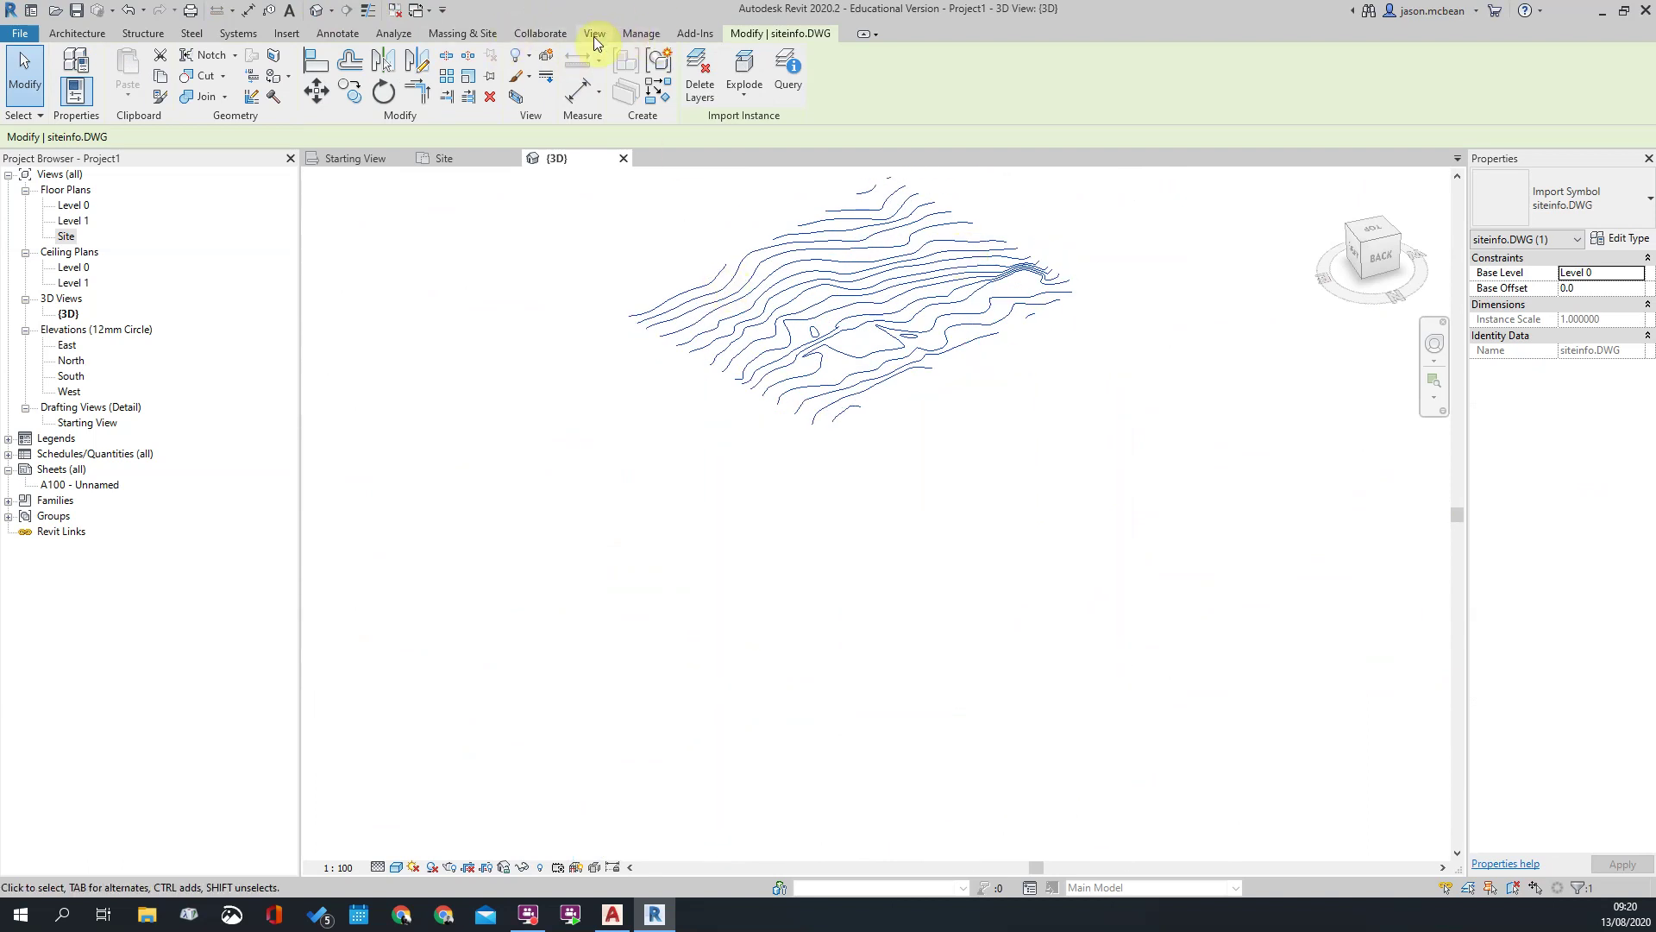
Step: Return to the Site floor plan, deselect the drawing and pan slightly down-left
double_click(67, 239)
scroll(989, 379, "up", 3)
left_click(1228, 370)
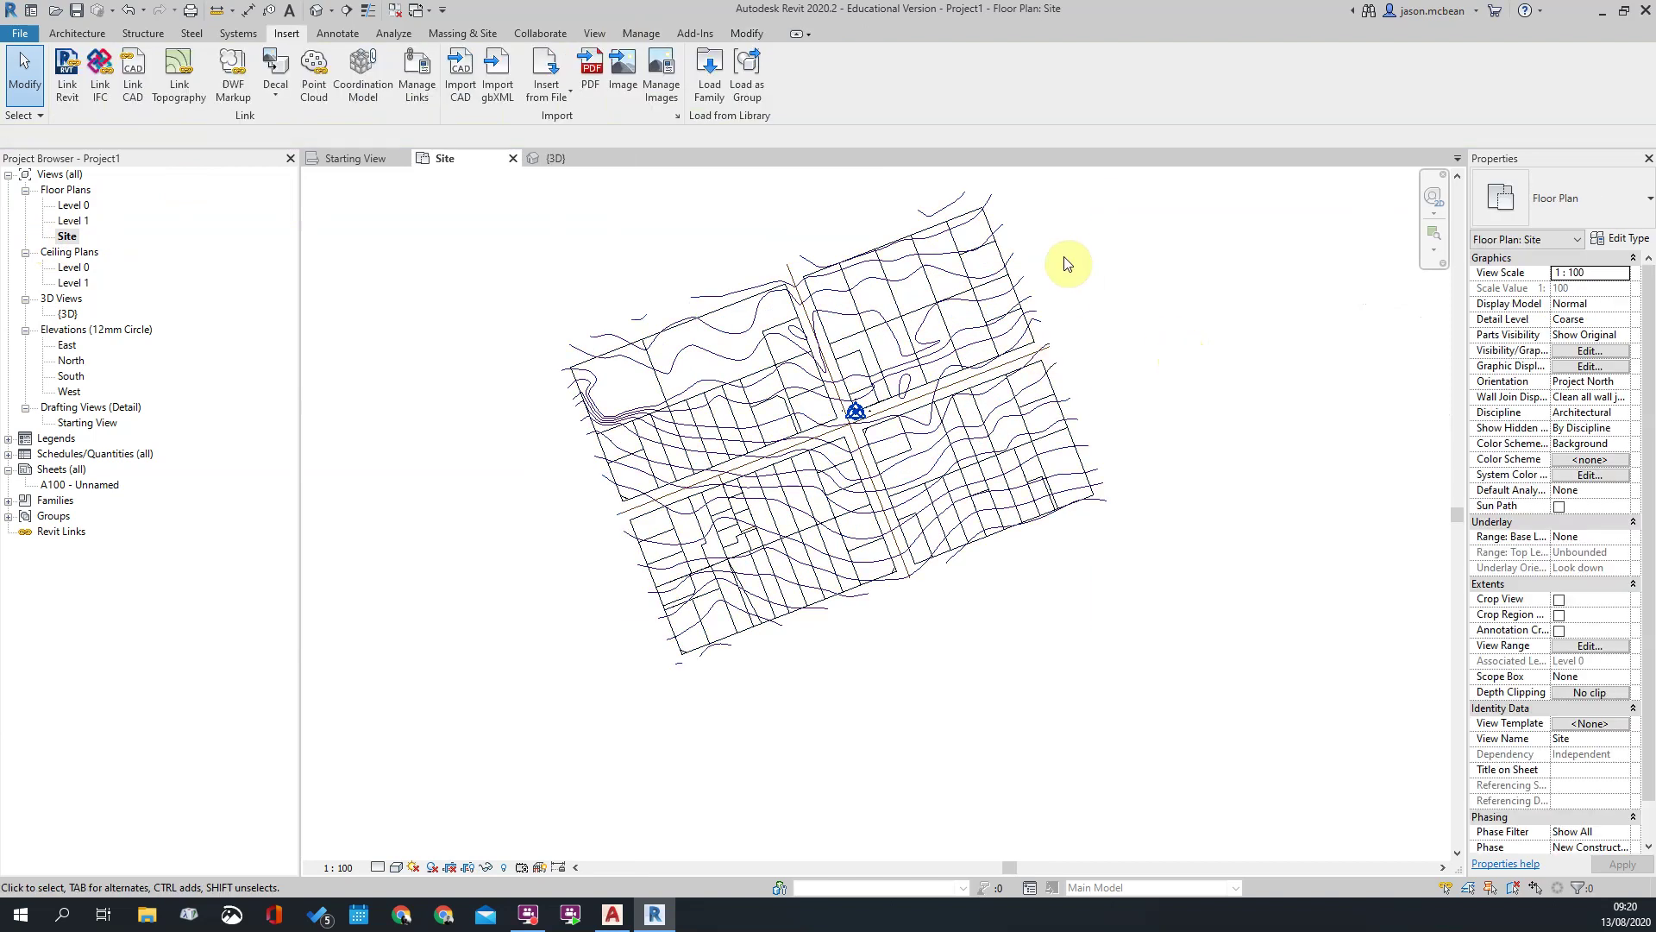
scroll(1066, 264, "up", 1)
middle_click_drag(1066, 264, 1035, 339)
Step: Build a toposurface from the imported drawing using only its Contours layer
left_click(77, 34)
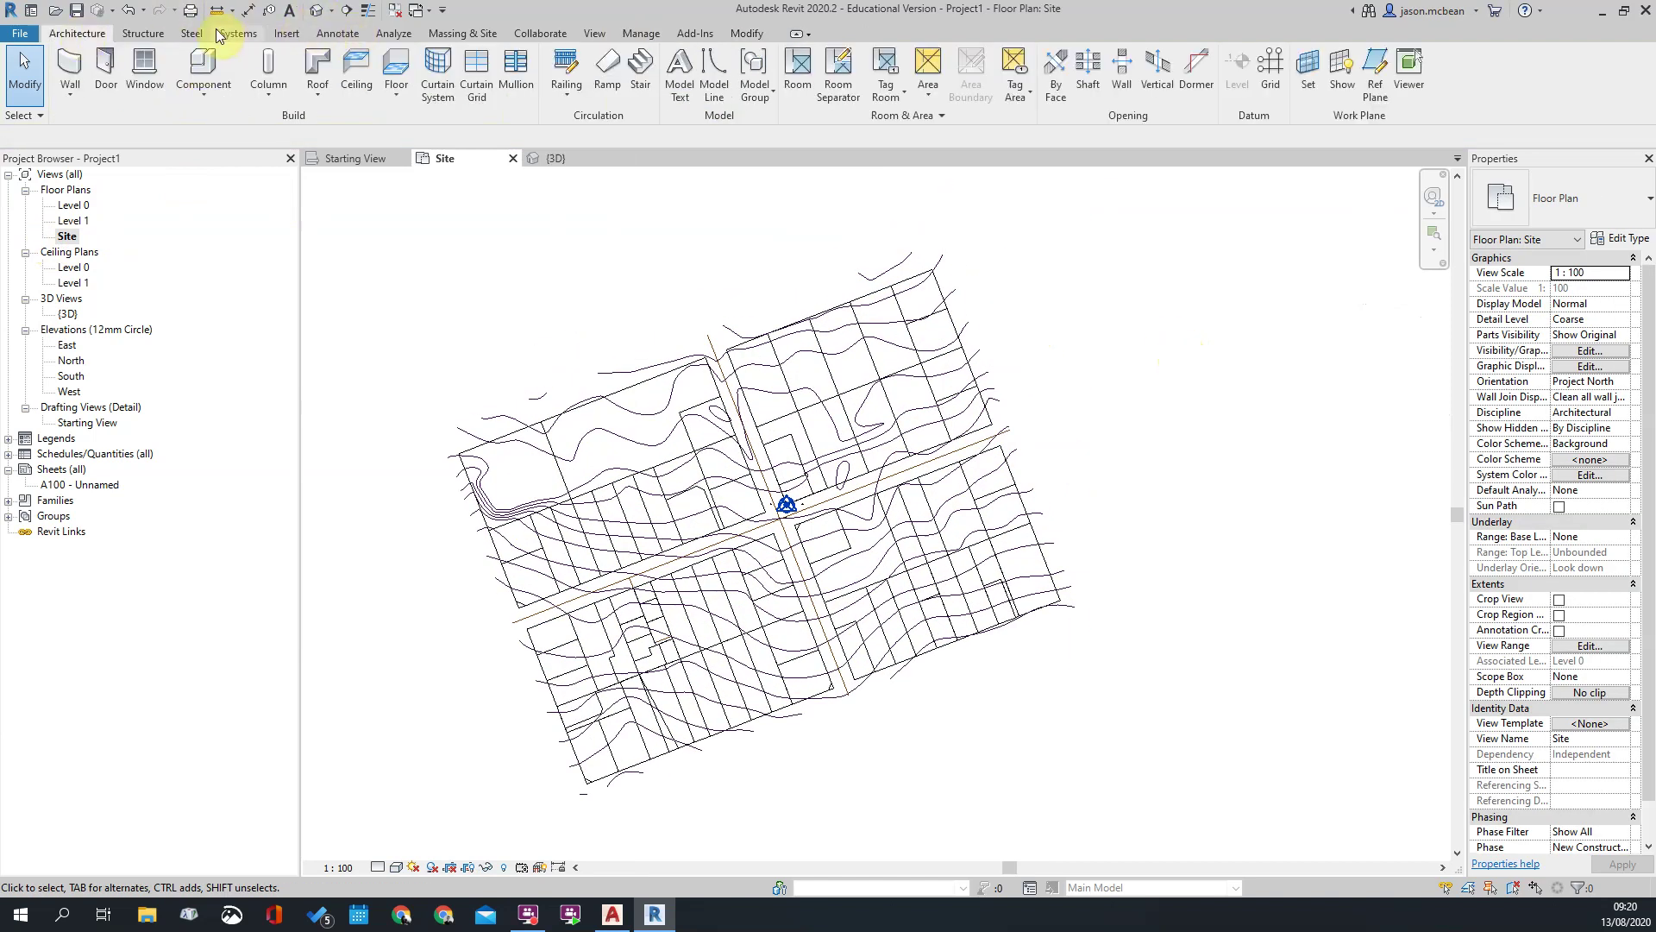
left_click(470, 35)
left_click(396, 69)
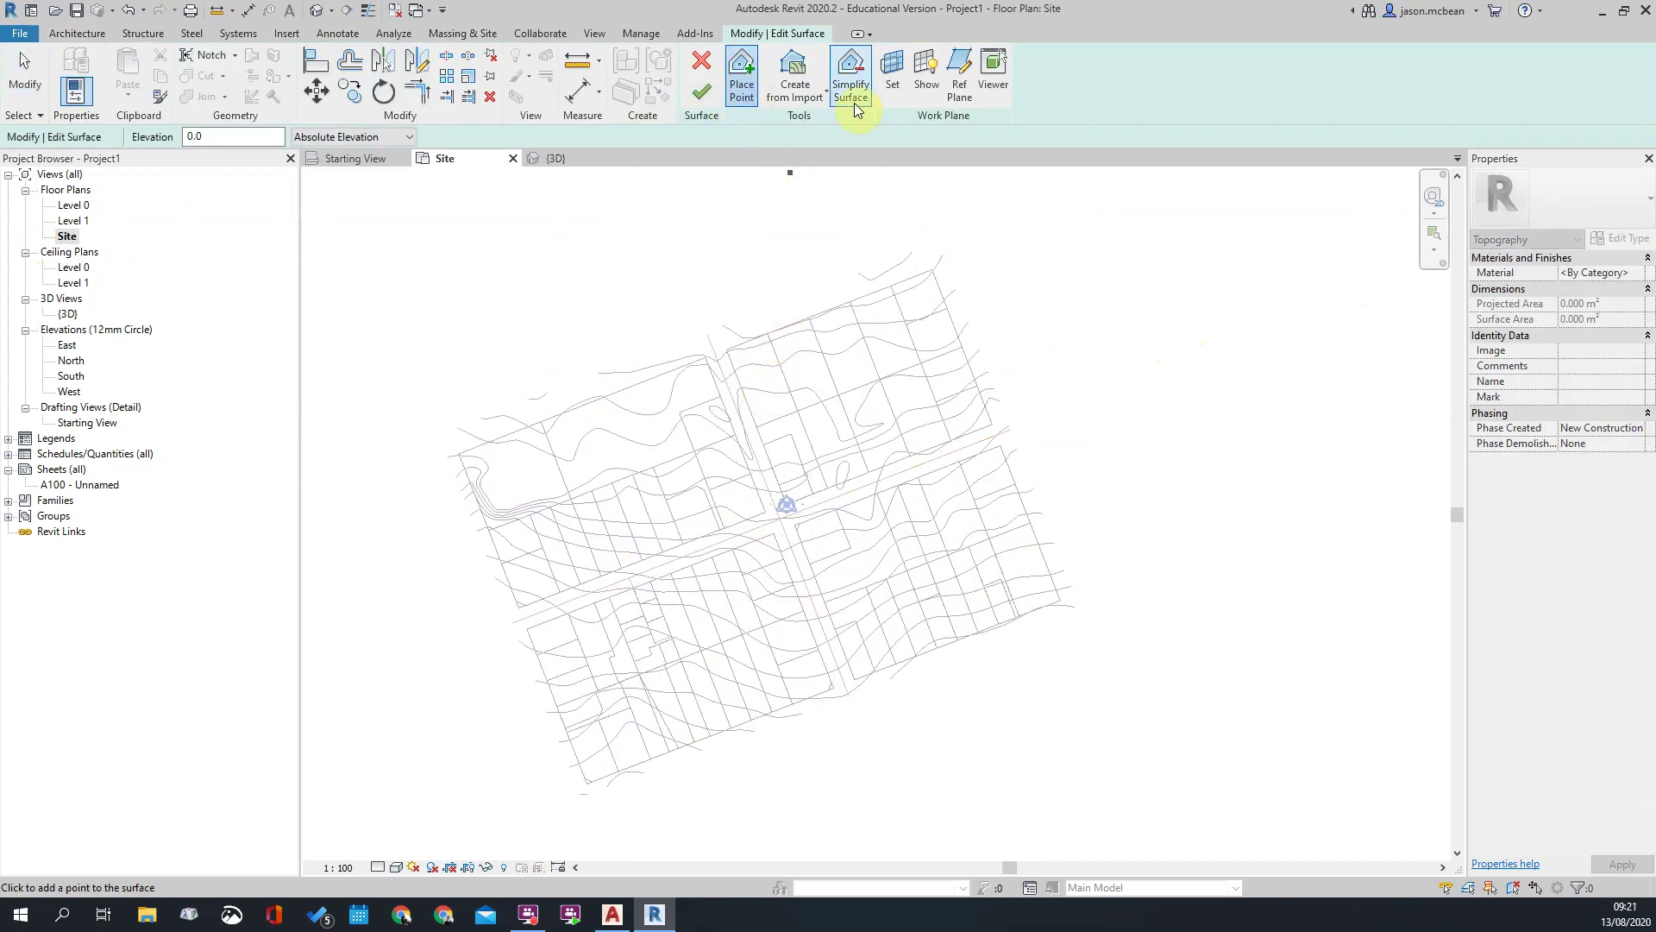
left_click(801, 85)
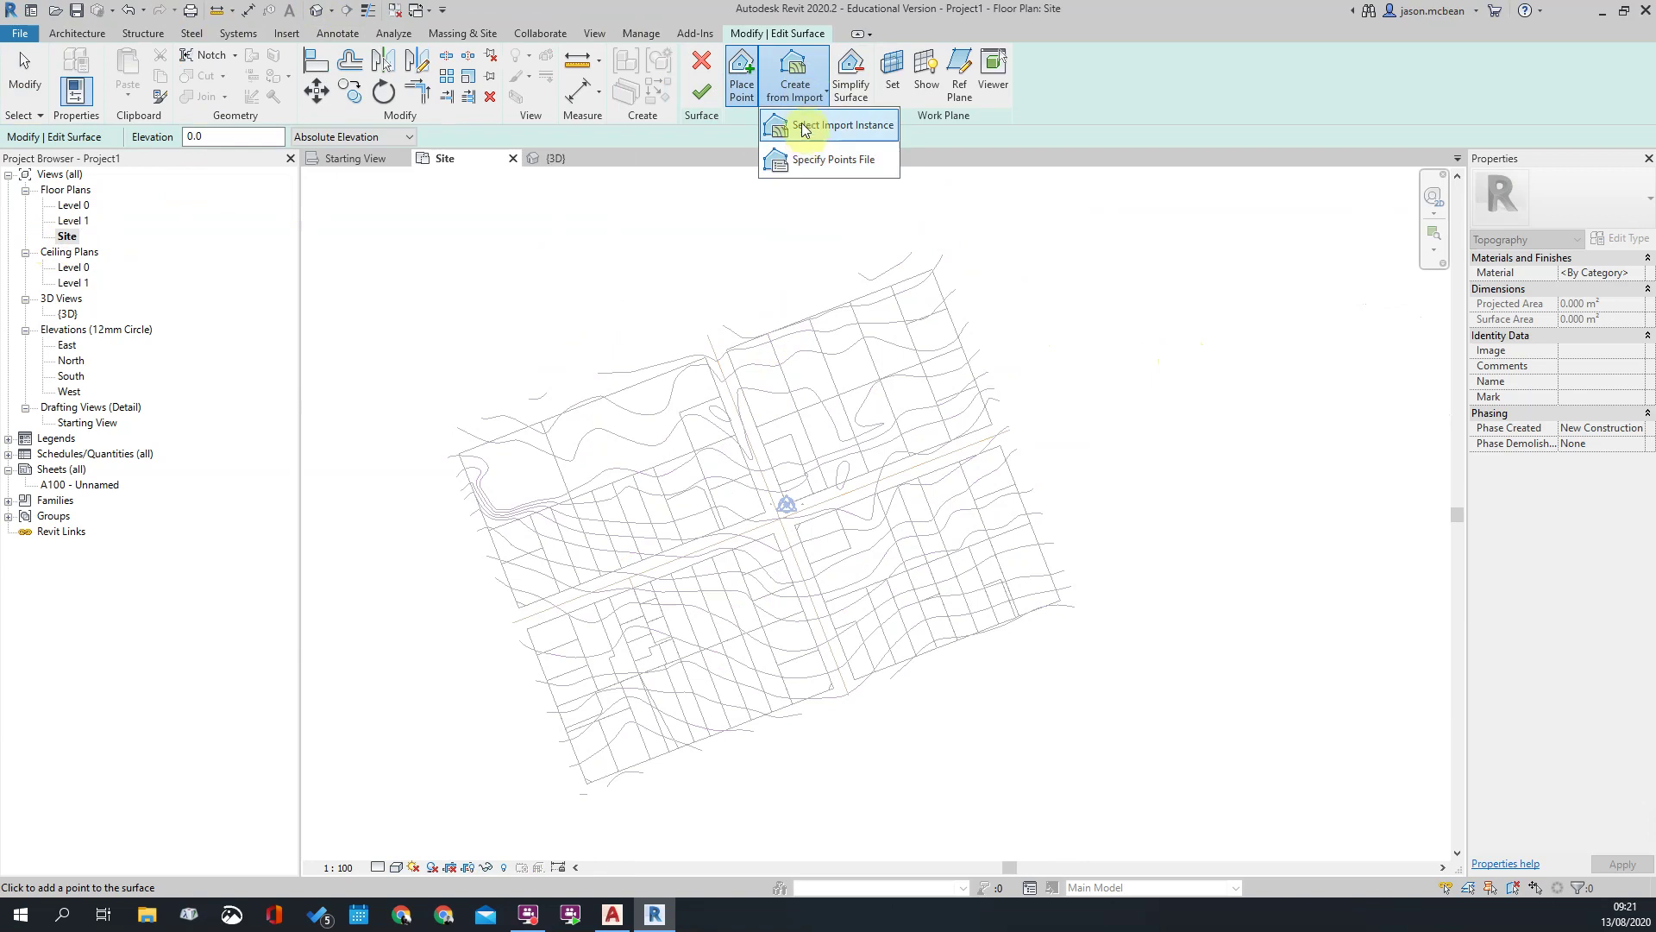
left_click(811, 128)
left_click(877, 335)
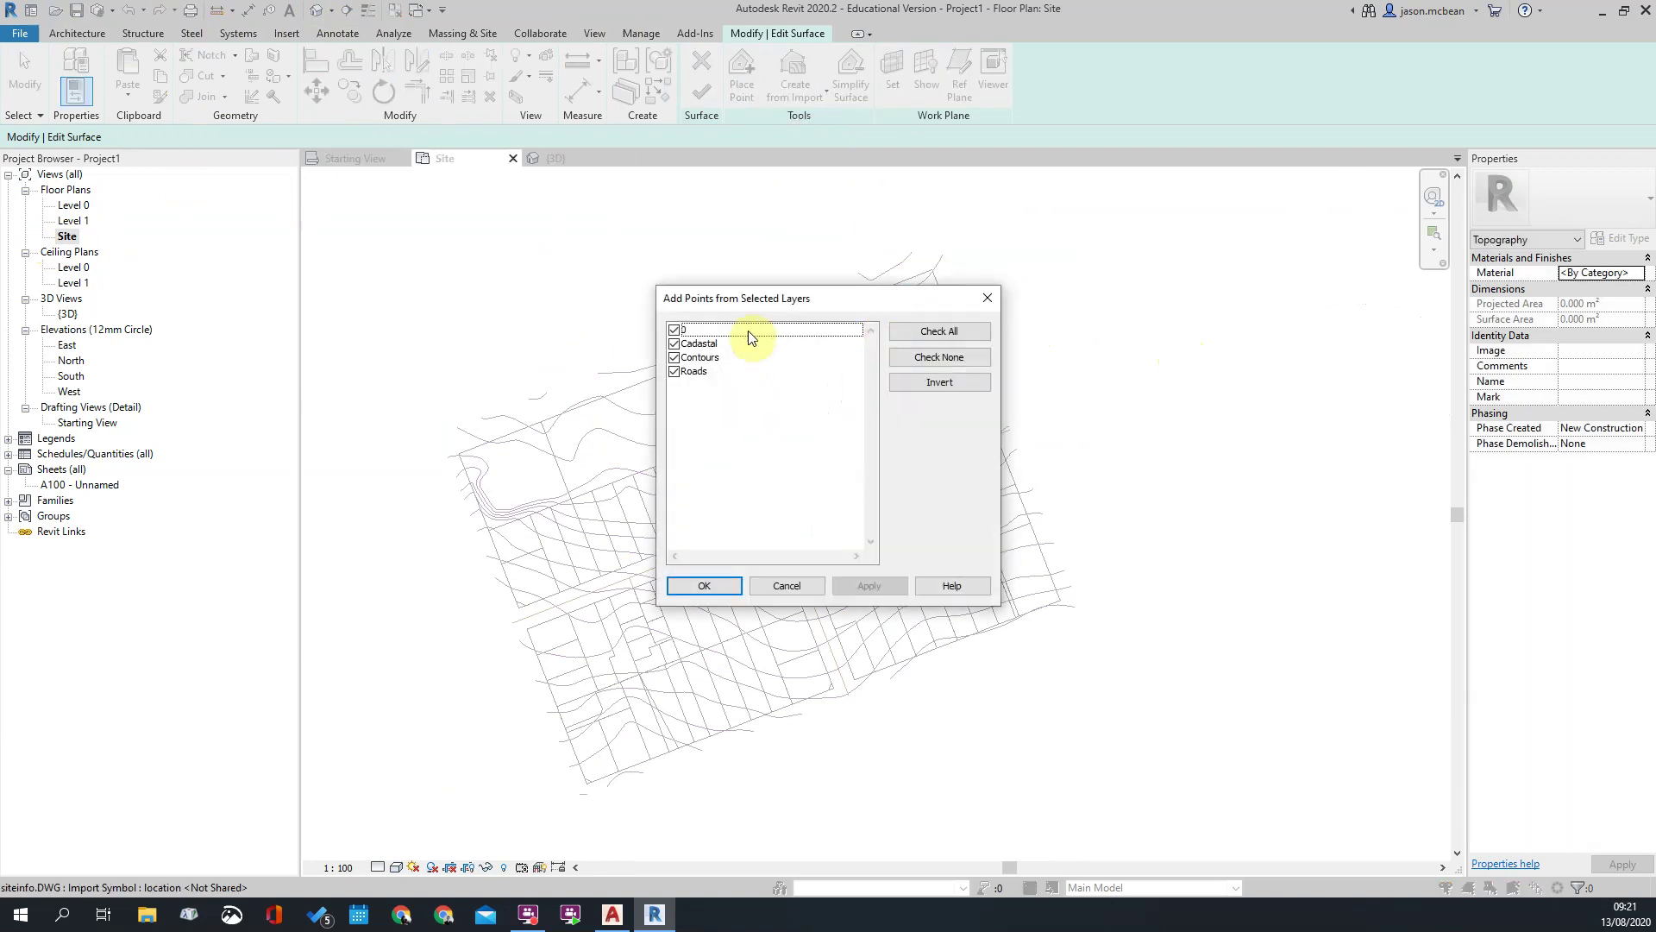
left_click(947, 361)
left_click(676, 359)
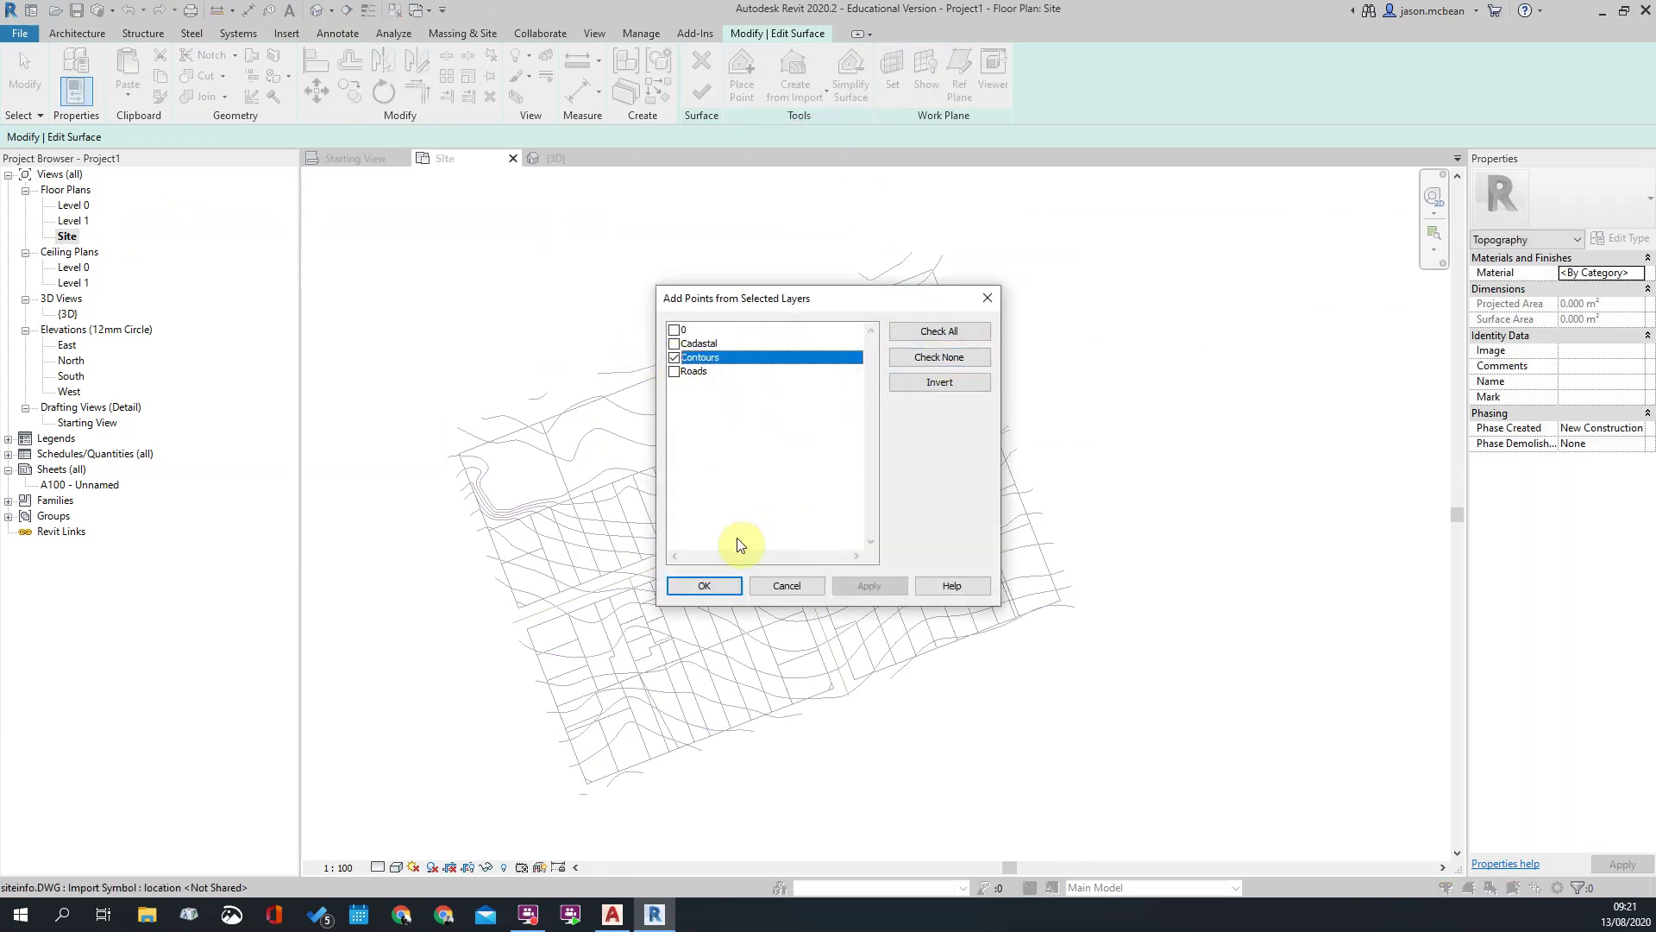
left_click(703, 587)
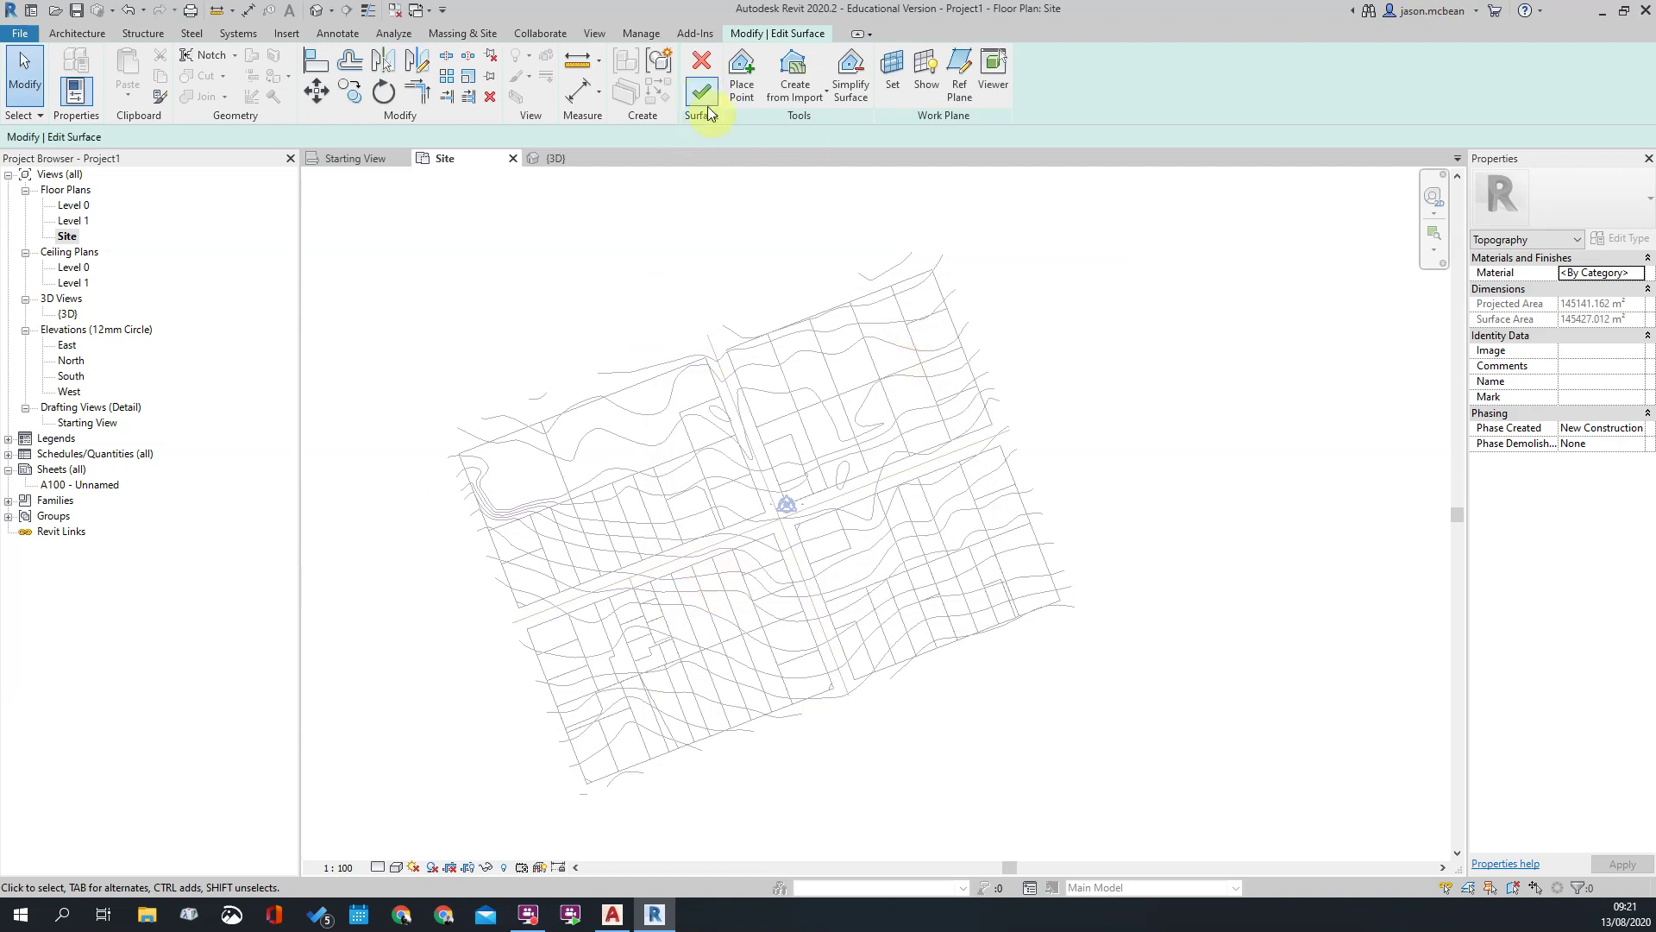
Step: Finish the toposurface and view it in the default 3D view
left_click(707, 112)
scroll(868, 427, "up", 2)
left_click(317, 12)
Step: Select the imported drawing in 3D, zoom around it, then clear the selection
left_click(870, 354)
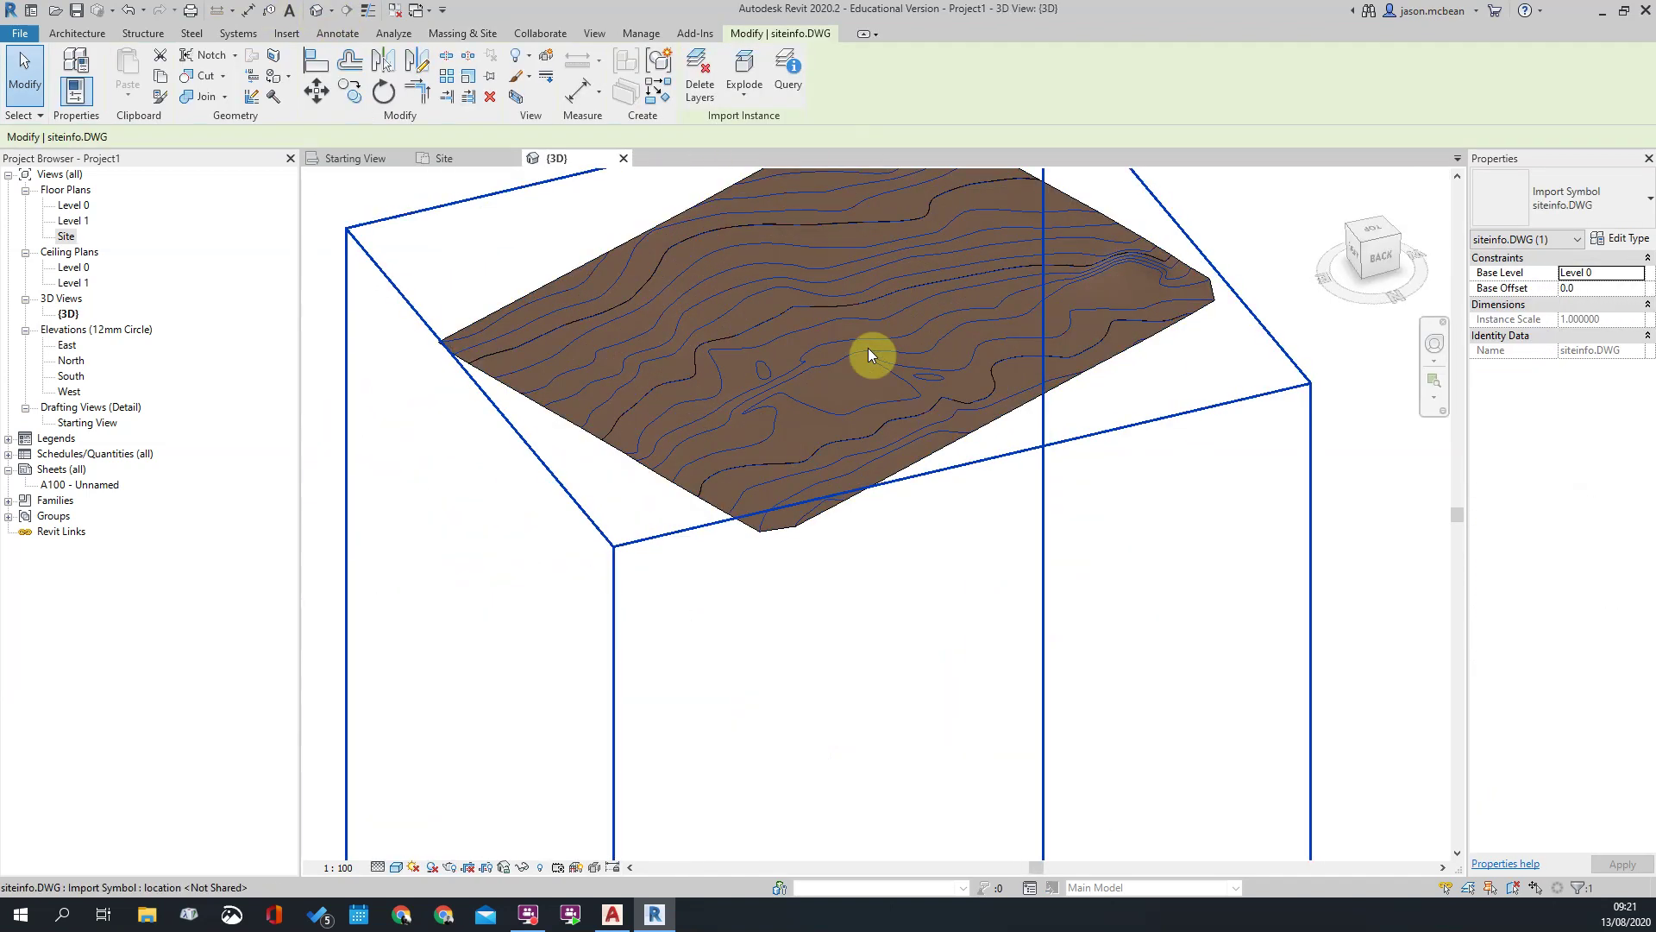
scroll(870, 354, "up", 3)
scroll(888, 517, "down", 1)
scroll(1153, 606, "up", 2)
scroll(1000, 662, "down", 2)
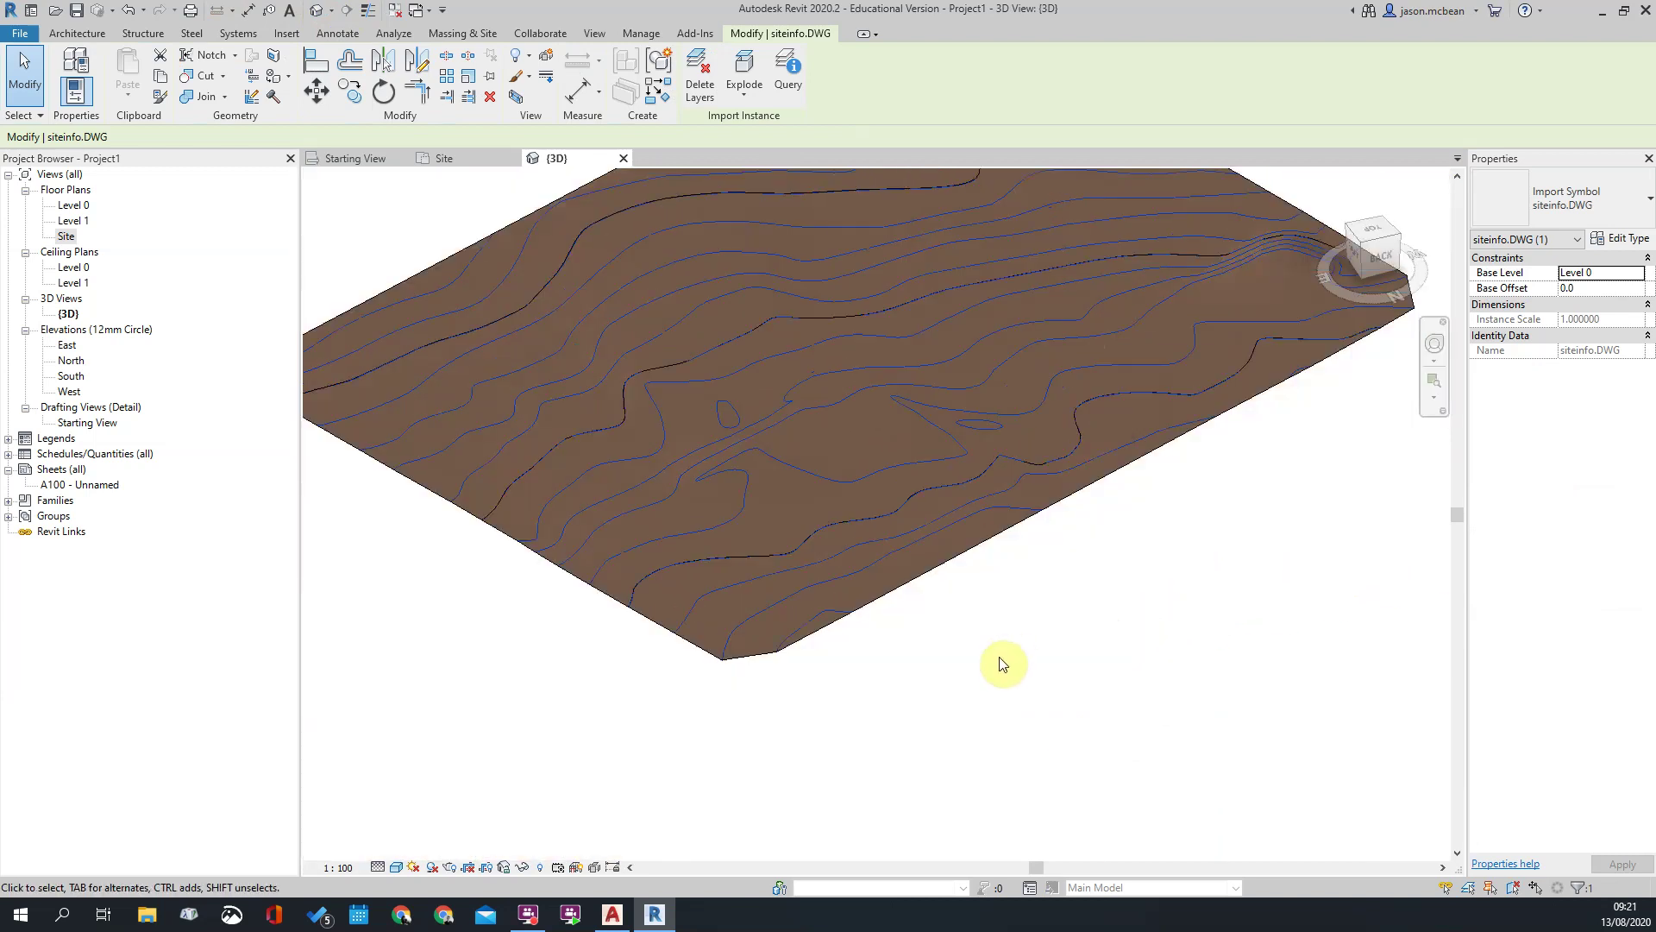
left_click(1001, 663)
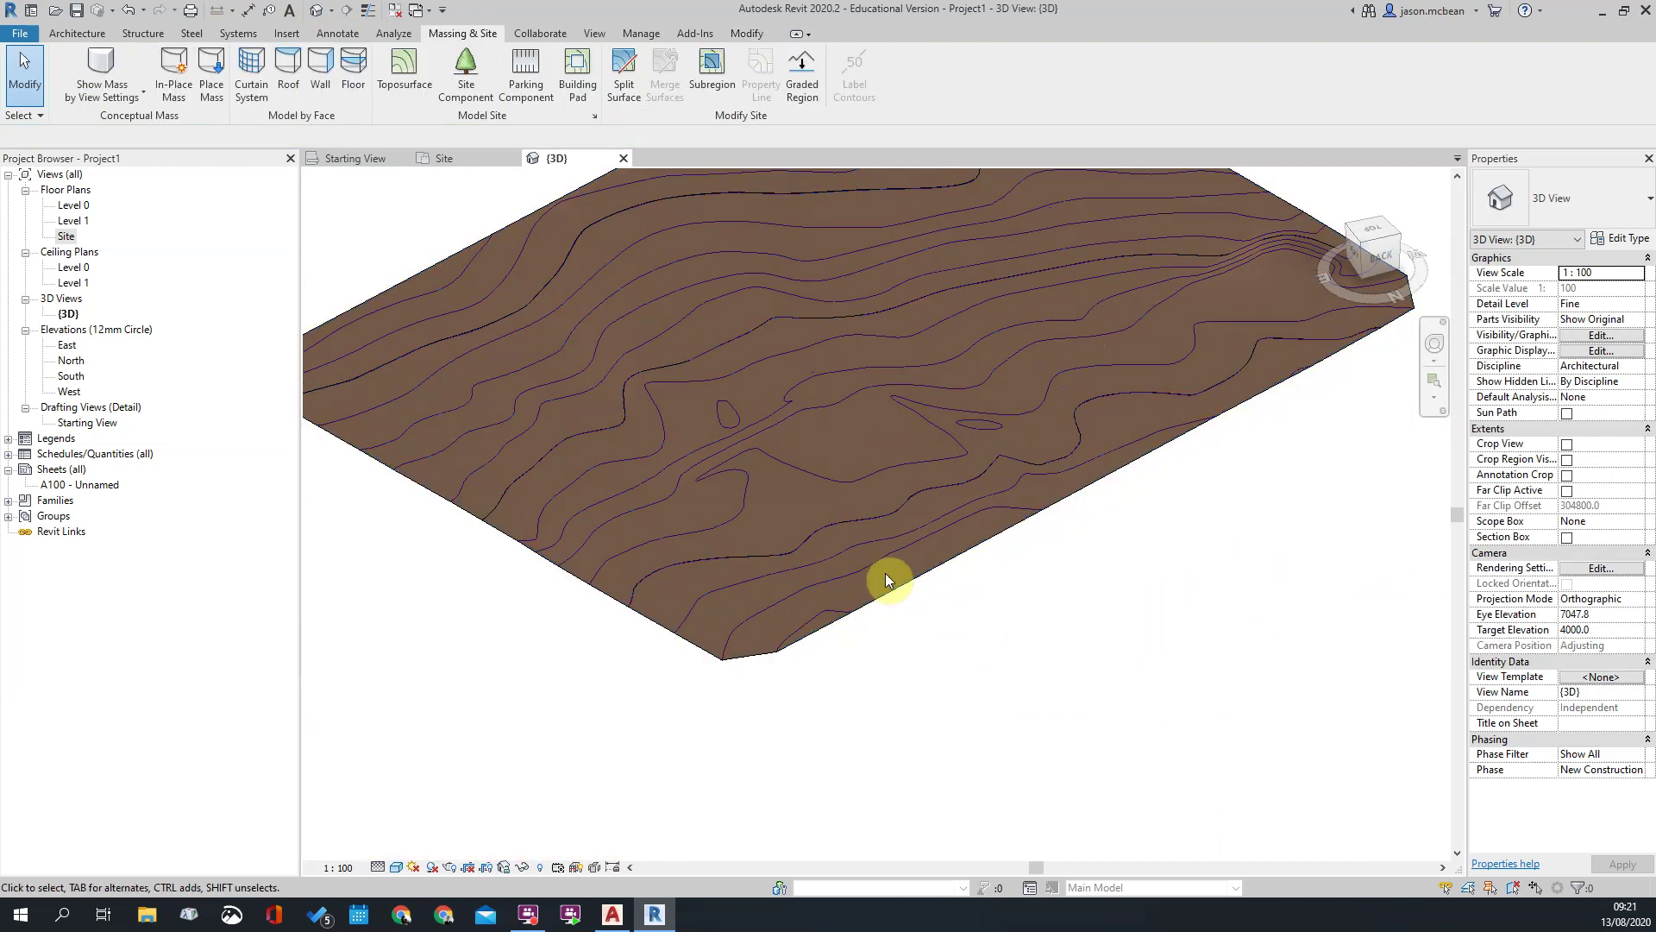
Step: In Site Settings, turn off At Intervals of and set the contour row to Primary Contours
left_click(594, 116)
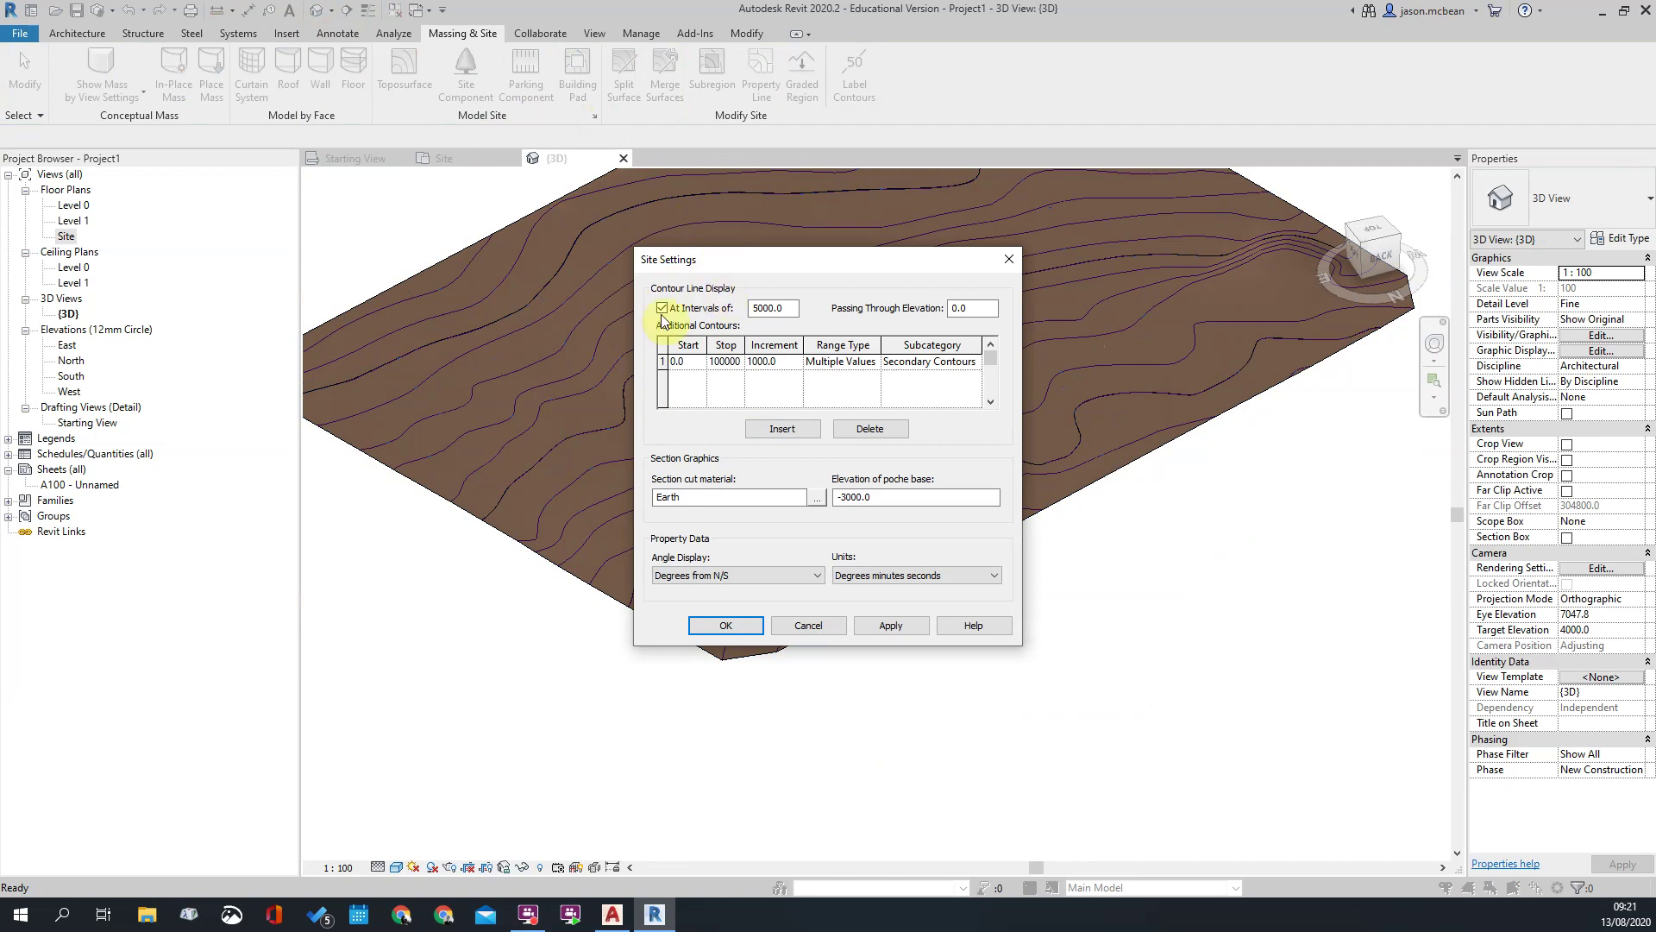
left_click(662, 309)
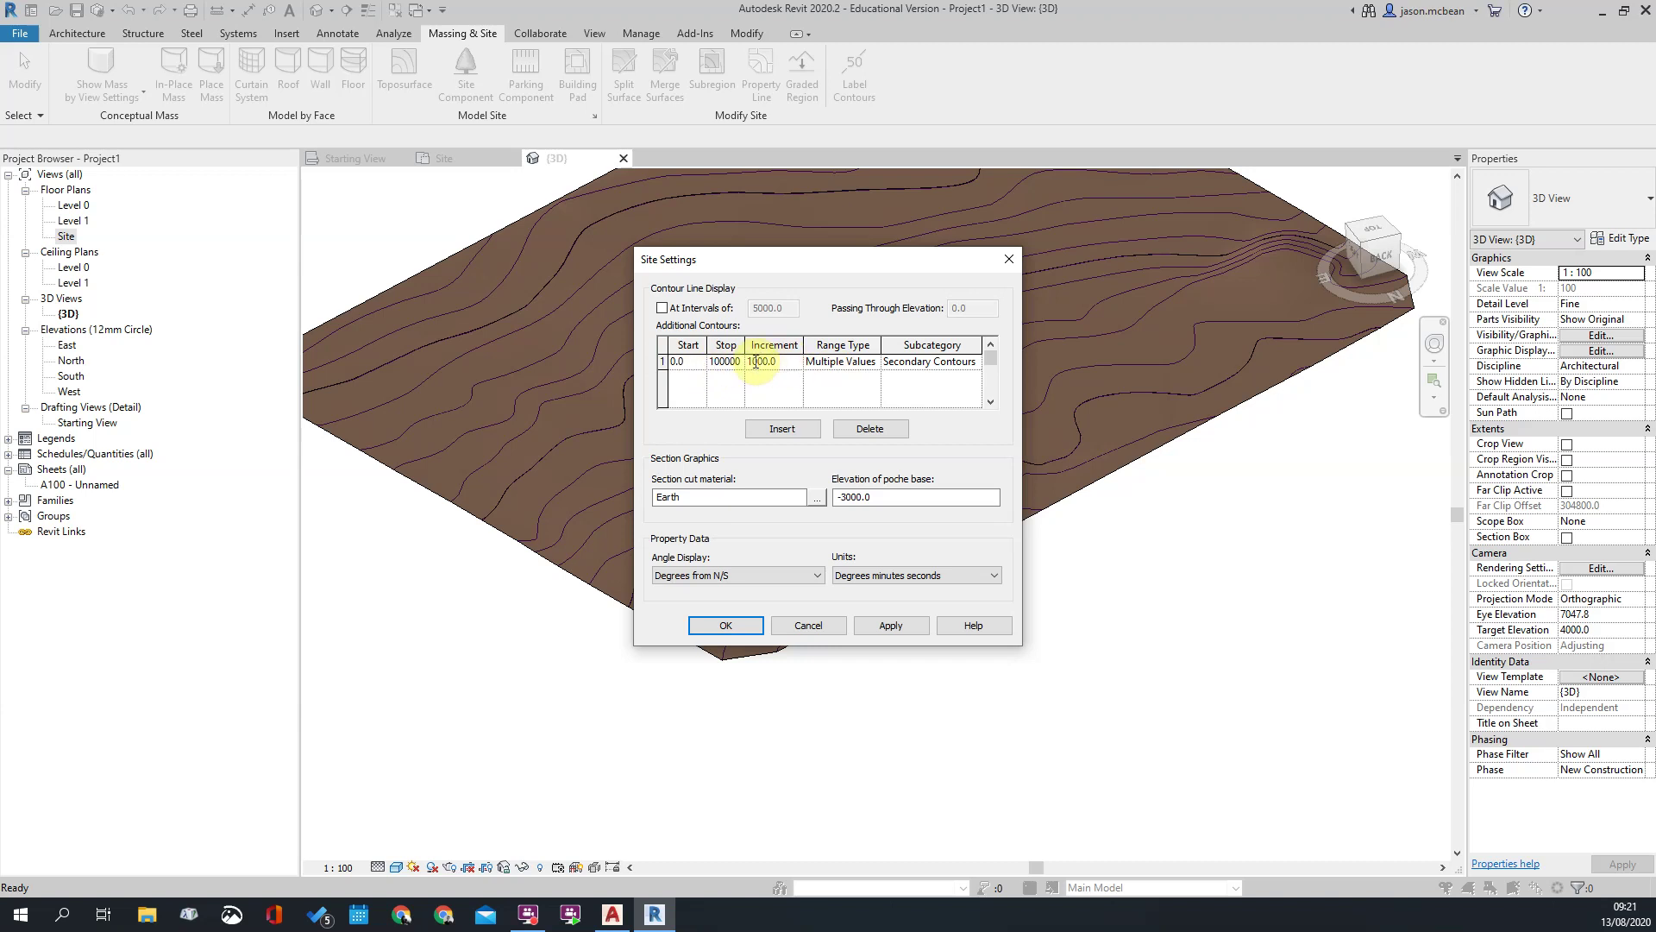
left_click_drag(786, 364, 720, 365)
left_click(932, 361)
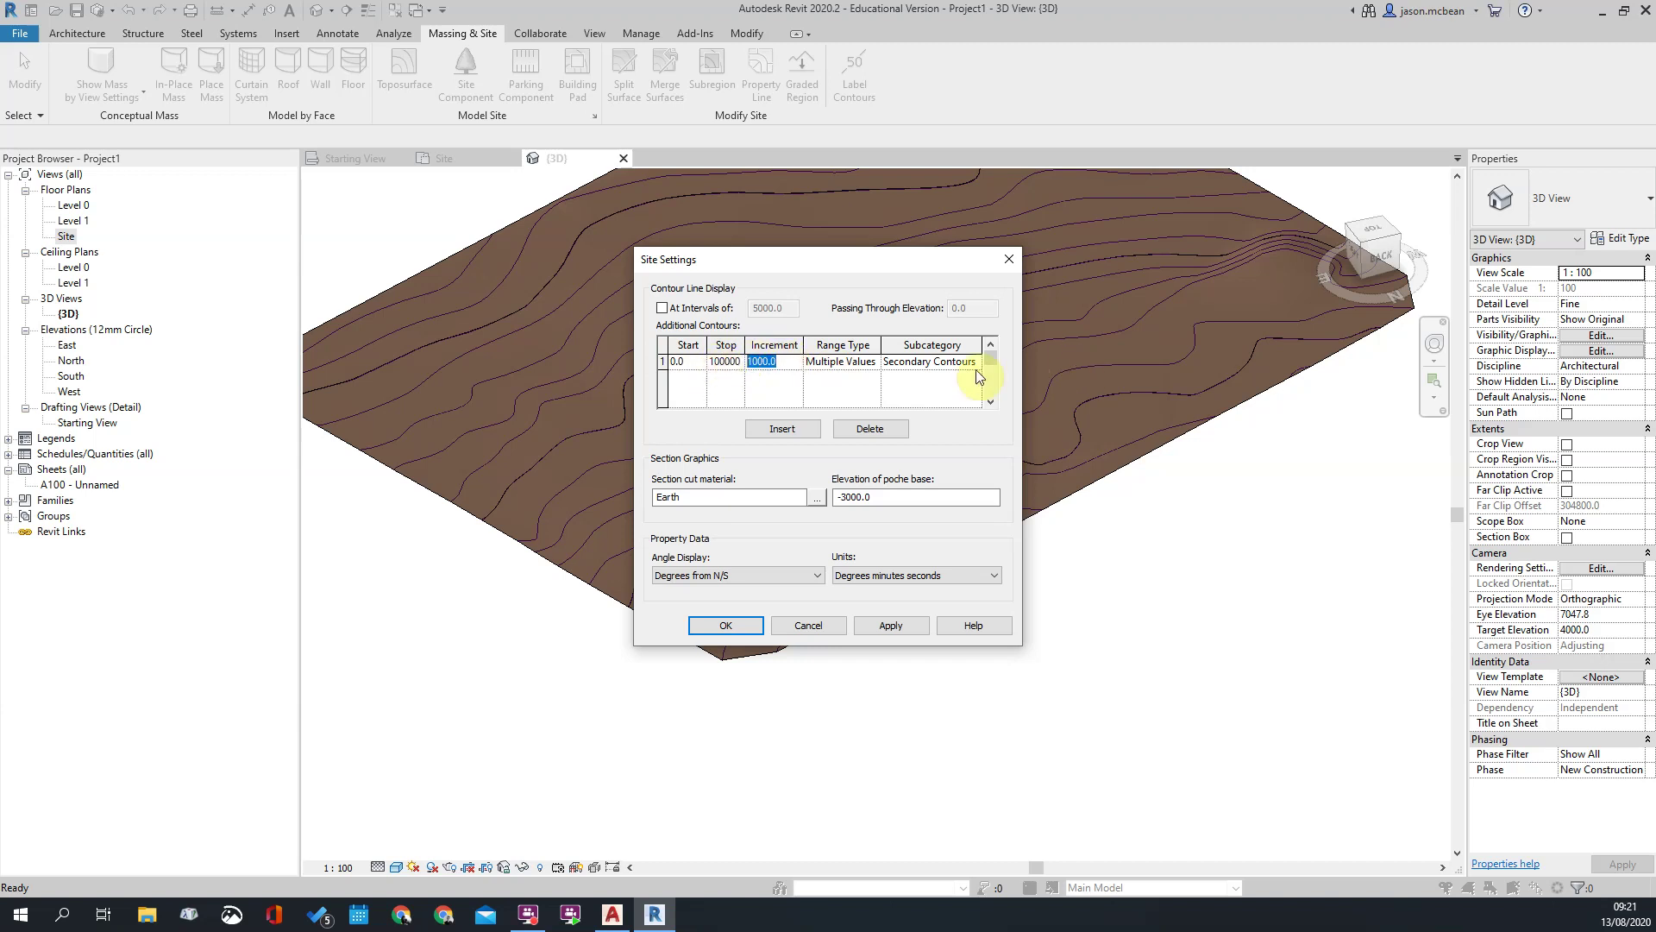
left_click(974, 362)
left_click(918, 390)
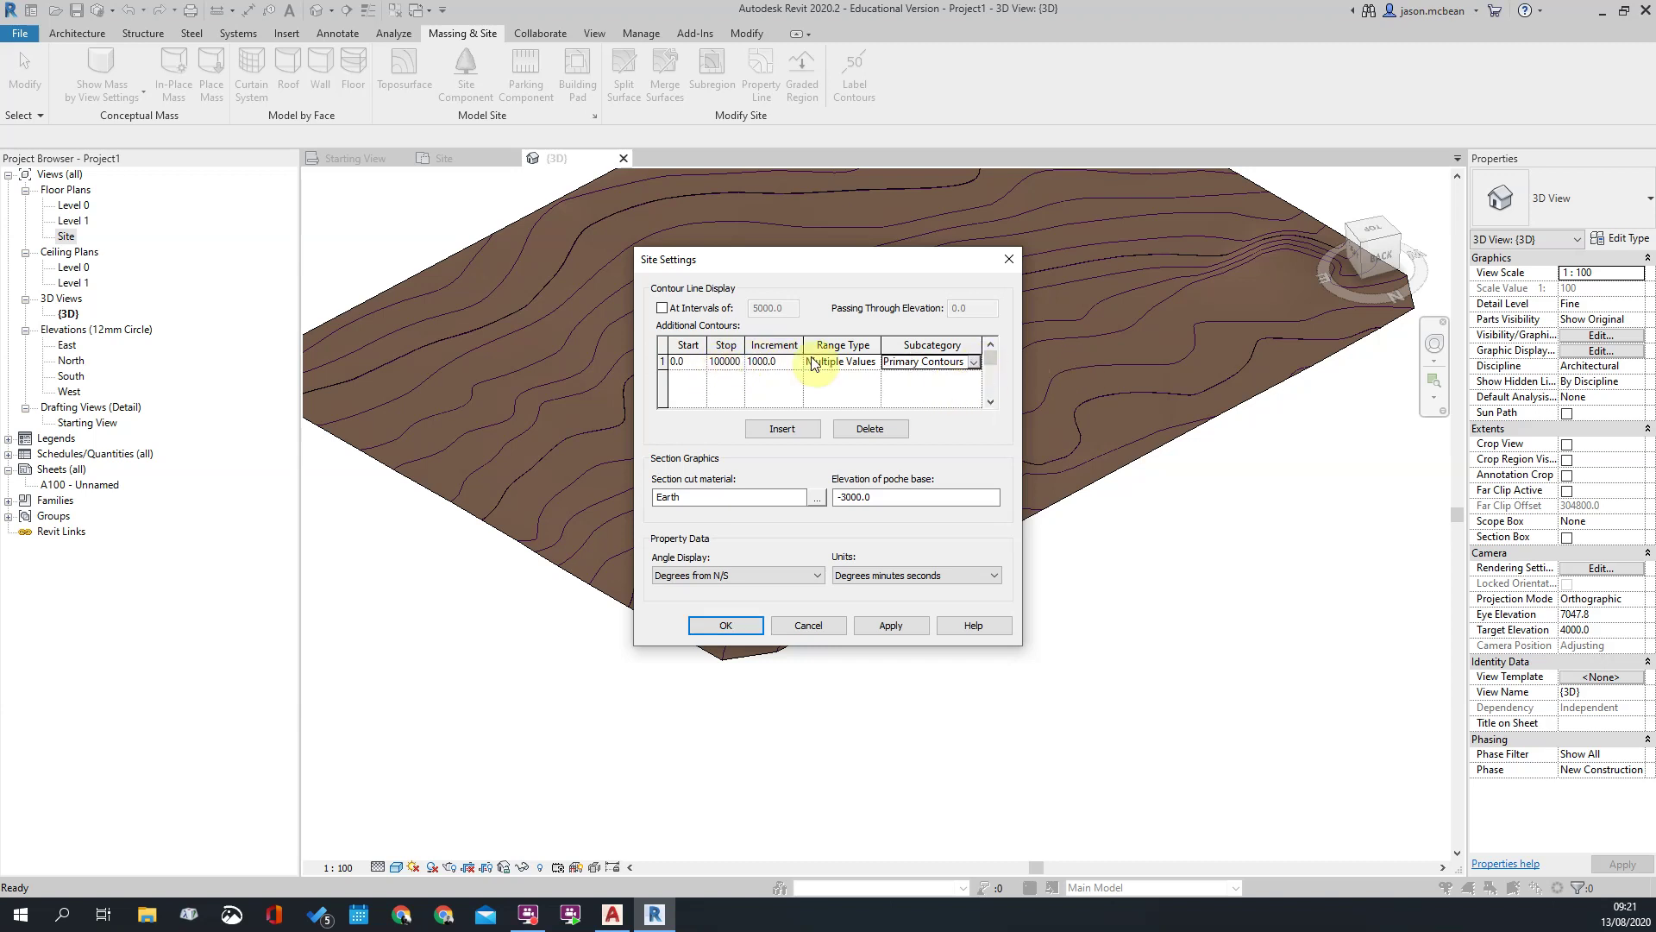
Step: Insert a second contour range row with Range Type Multiple Values
left_click(785, 432)
left_click(876, 363)
left_click(874, 362)
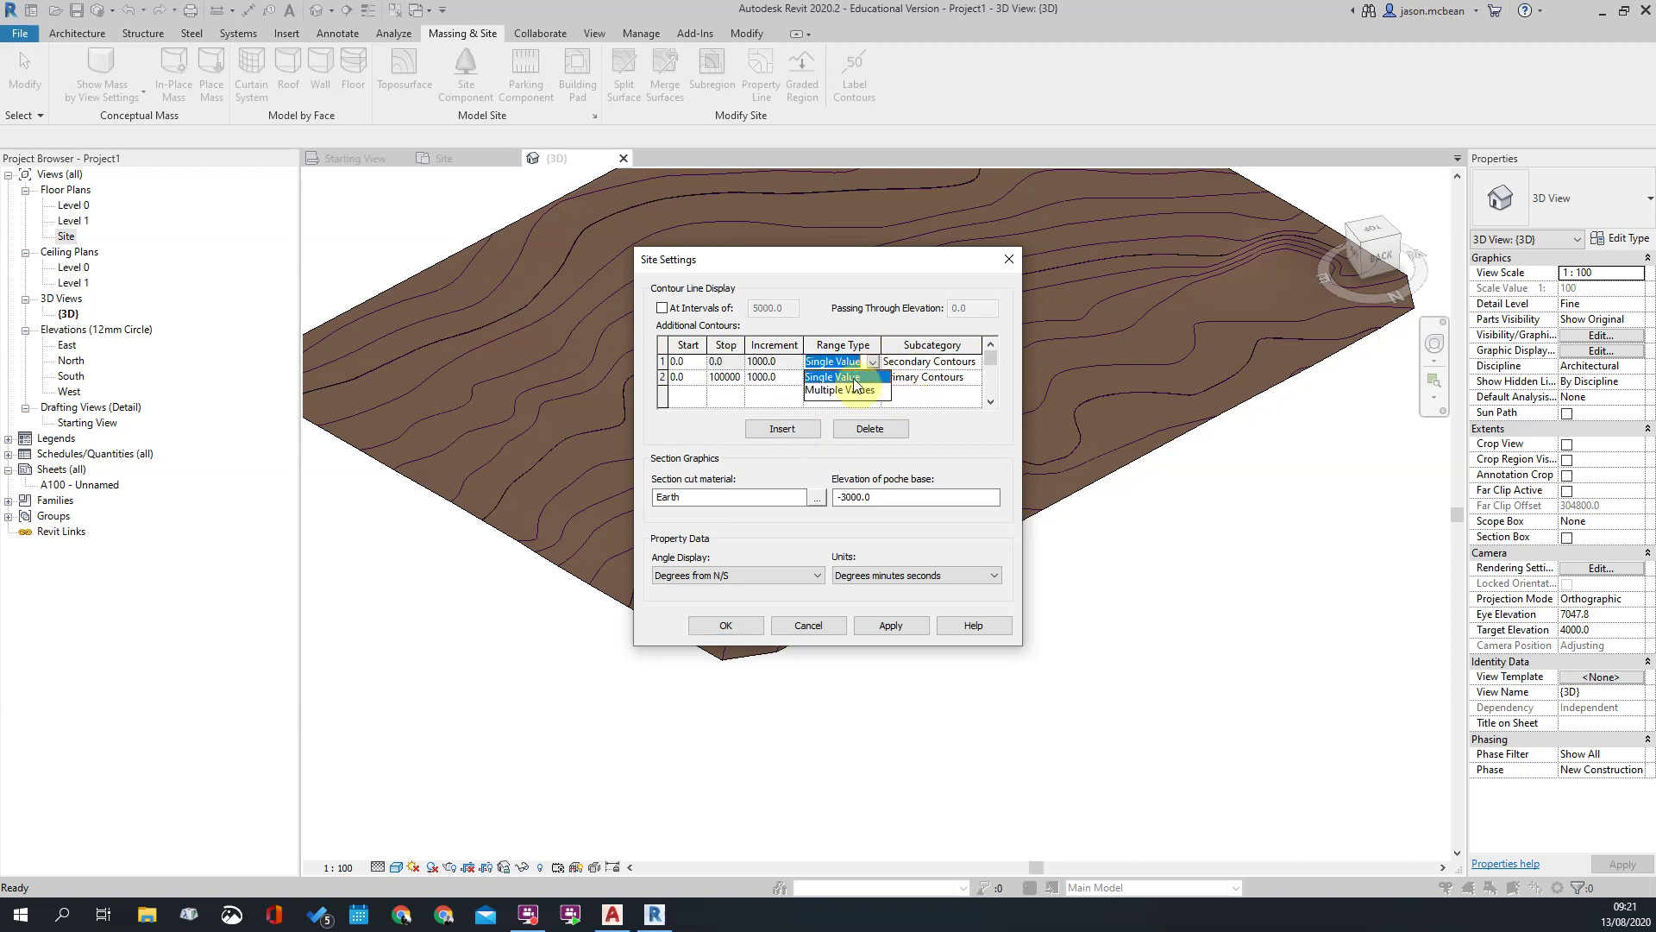
left_click(841, 386)
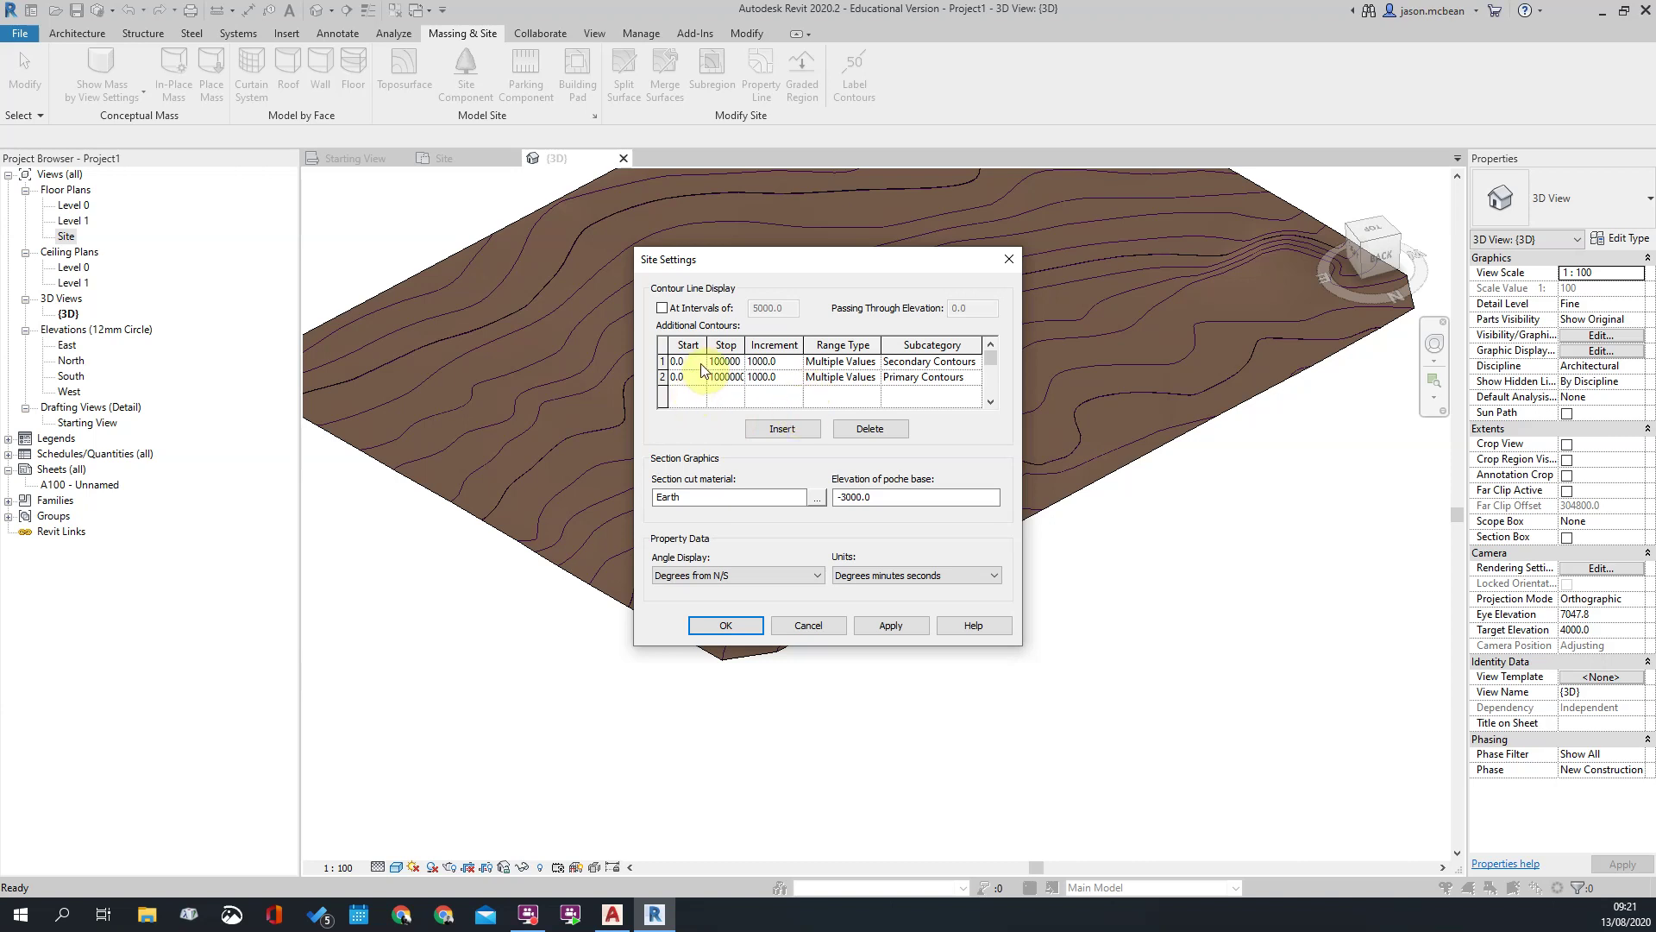
Step: Set both contour ranges to stop at 190000 and apply them
left_click(842, 362)
left_click(835, 384)
left_click(833, 378)
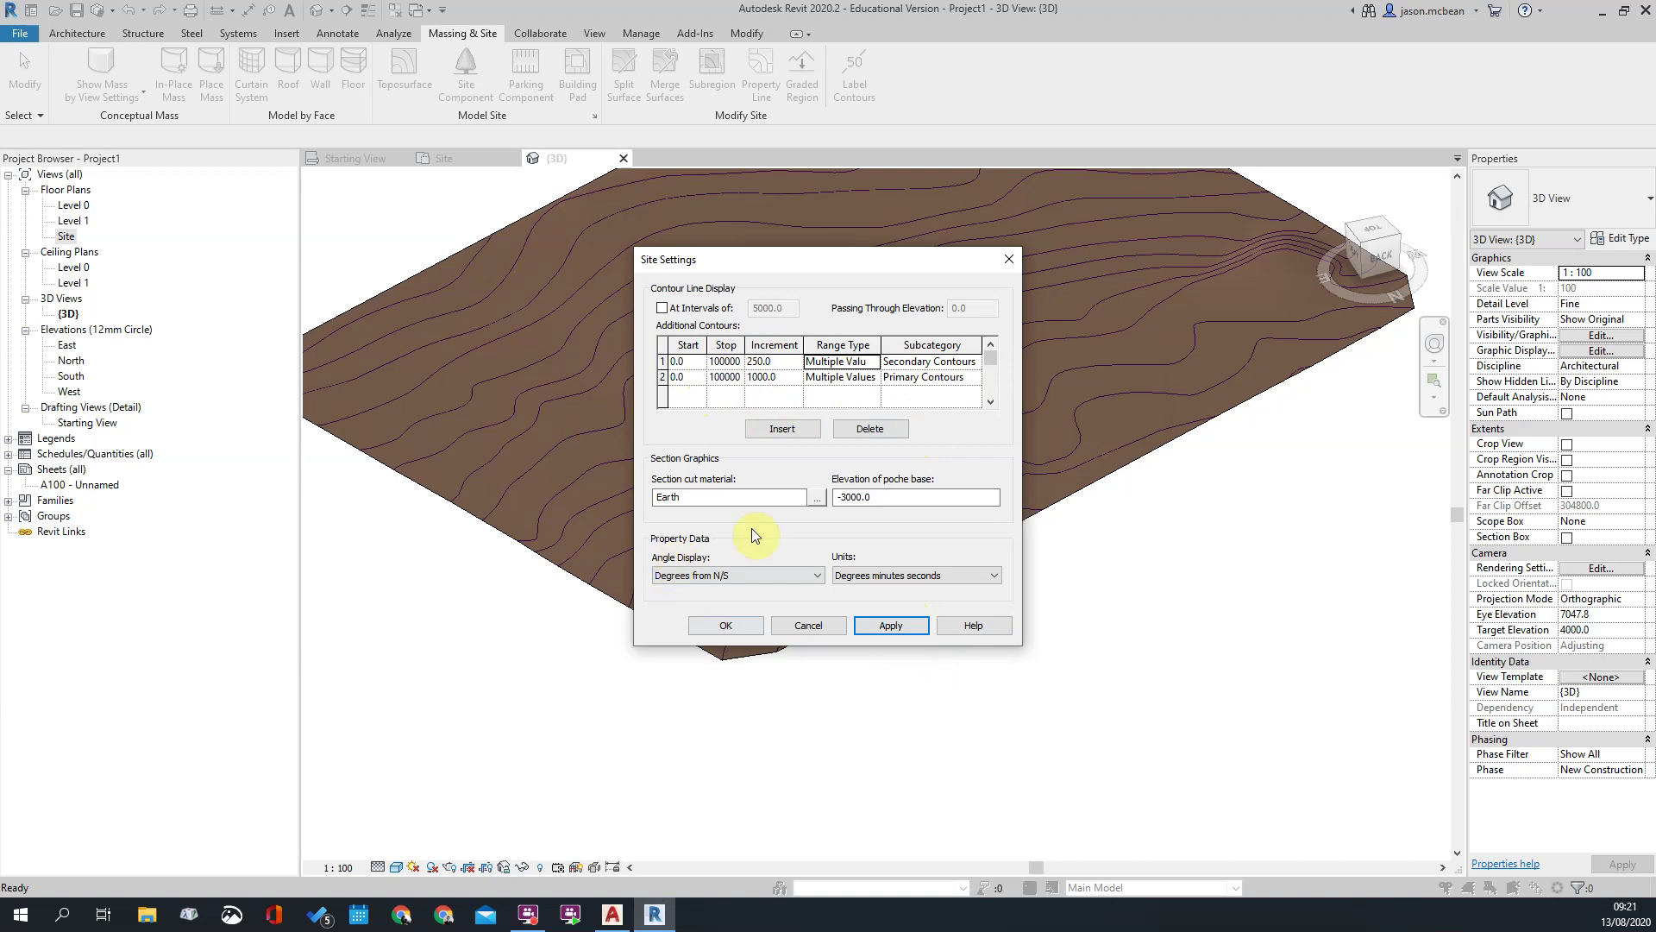
left_click(723, 362)
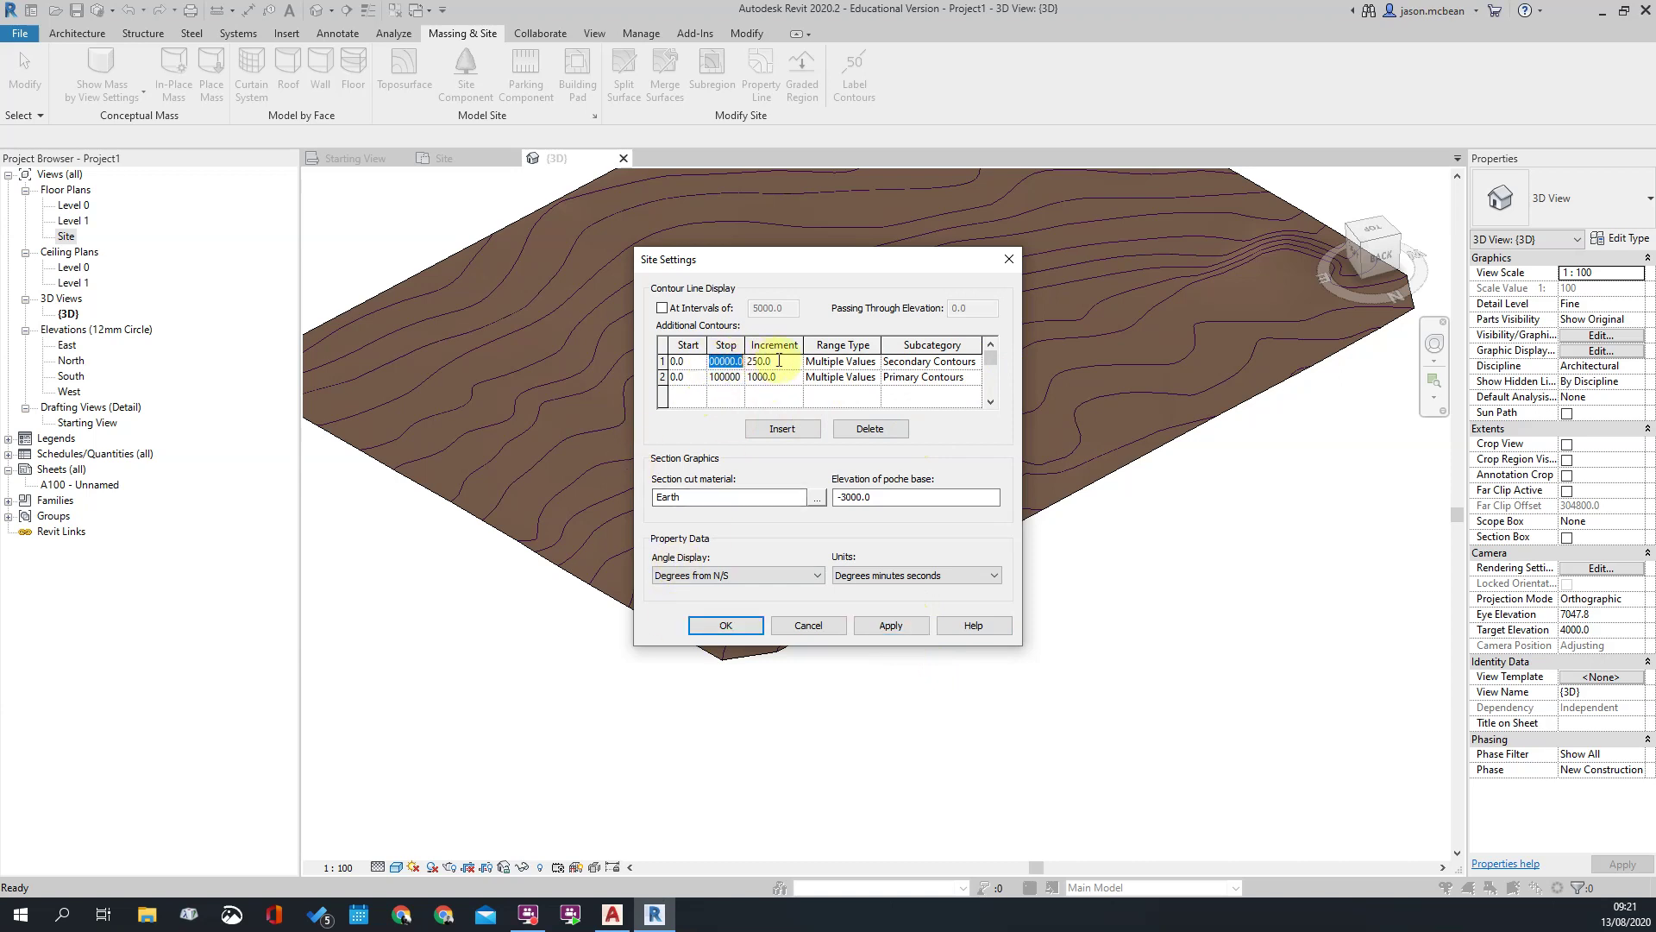
left_click(714, 368)
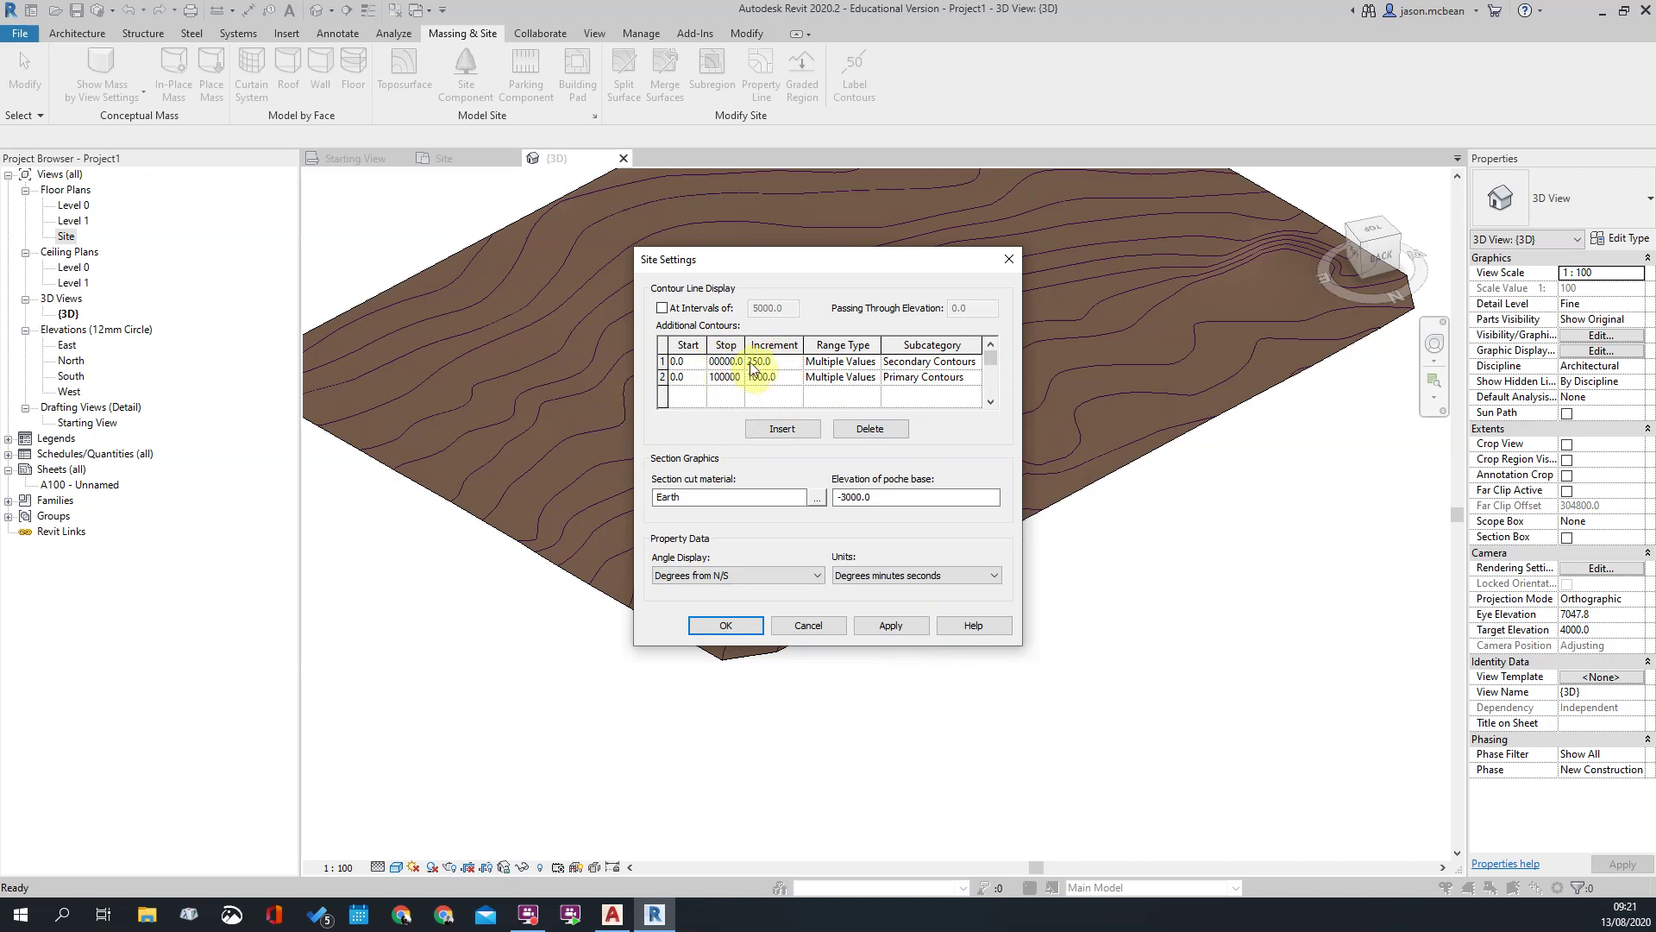
left_click_drag(742, 362, 691, 363)
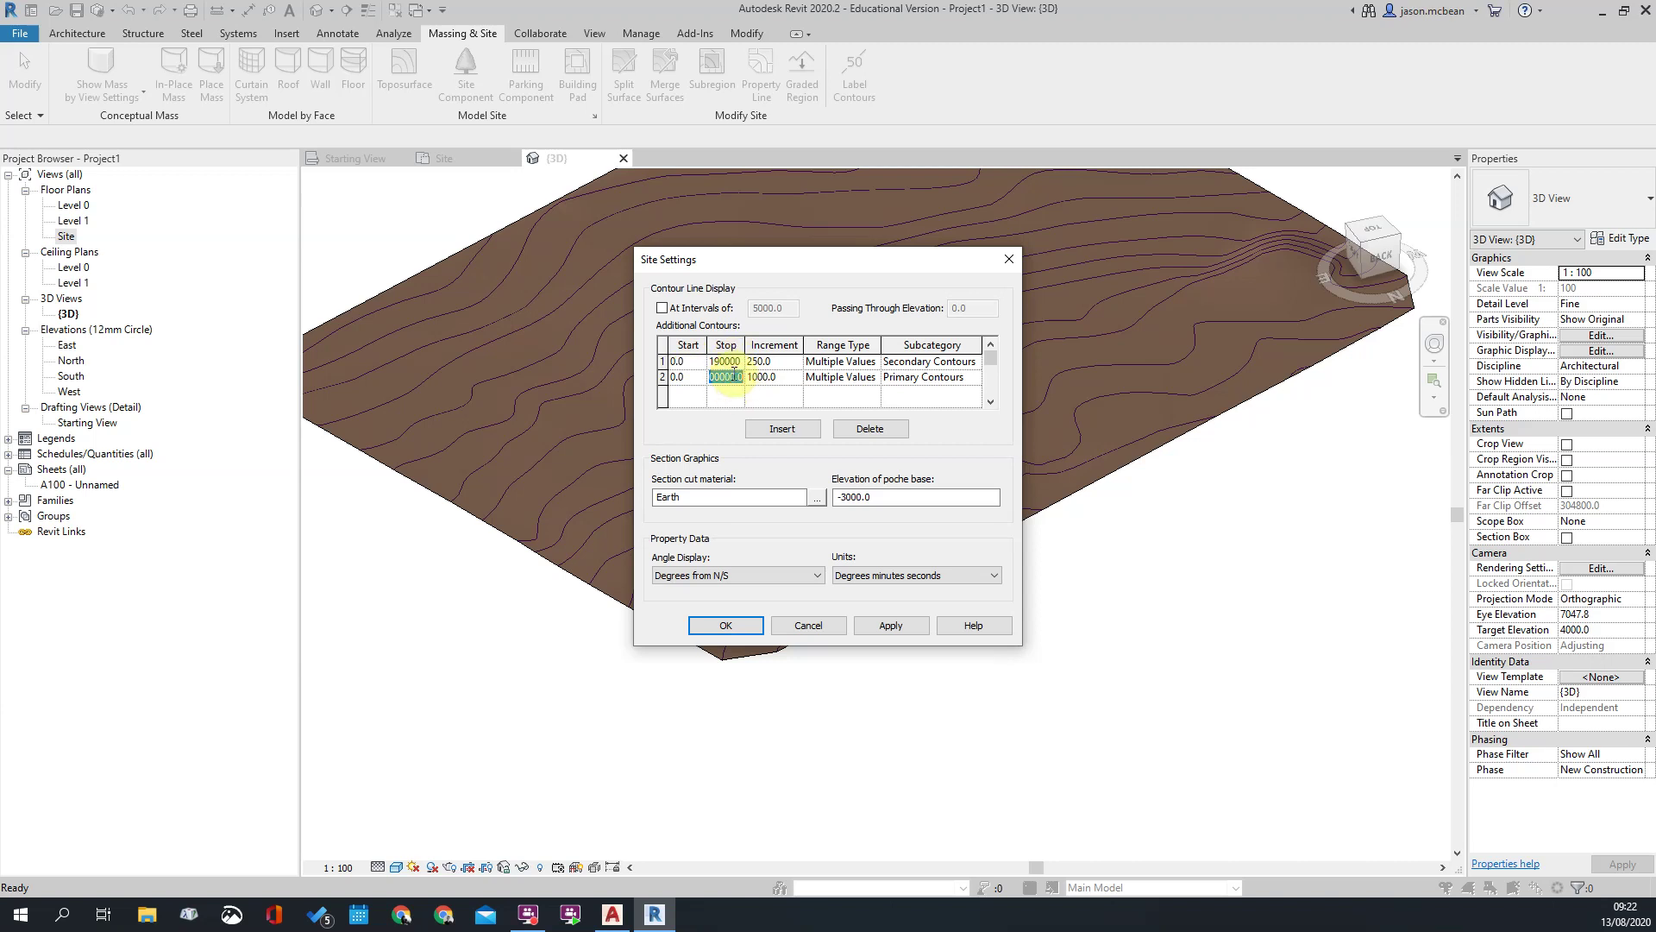
left_click(905, 627)
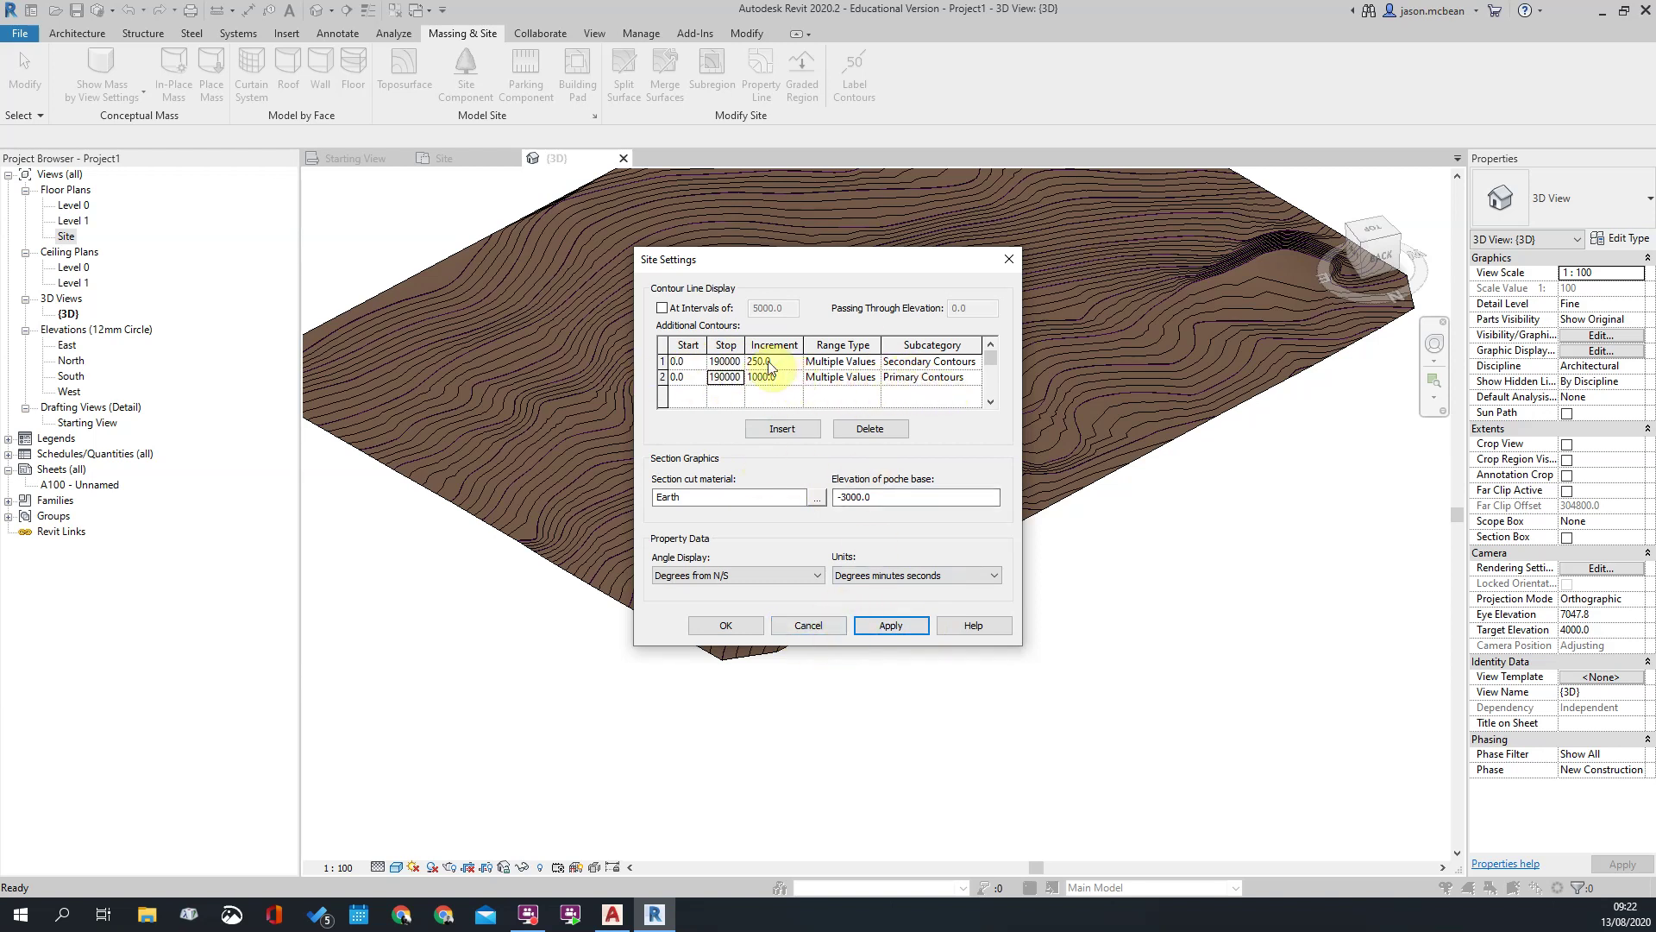
Step: Change the Secondary Contours increment to 500, apply, and close Site Settings
left_click(790, 362)
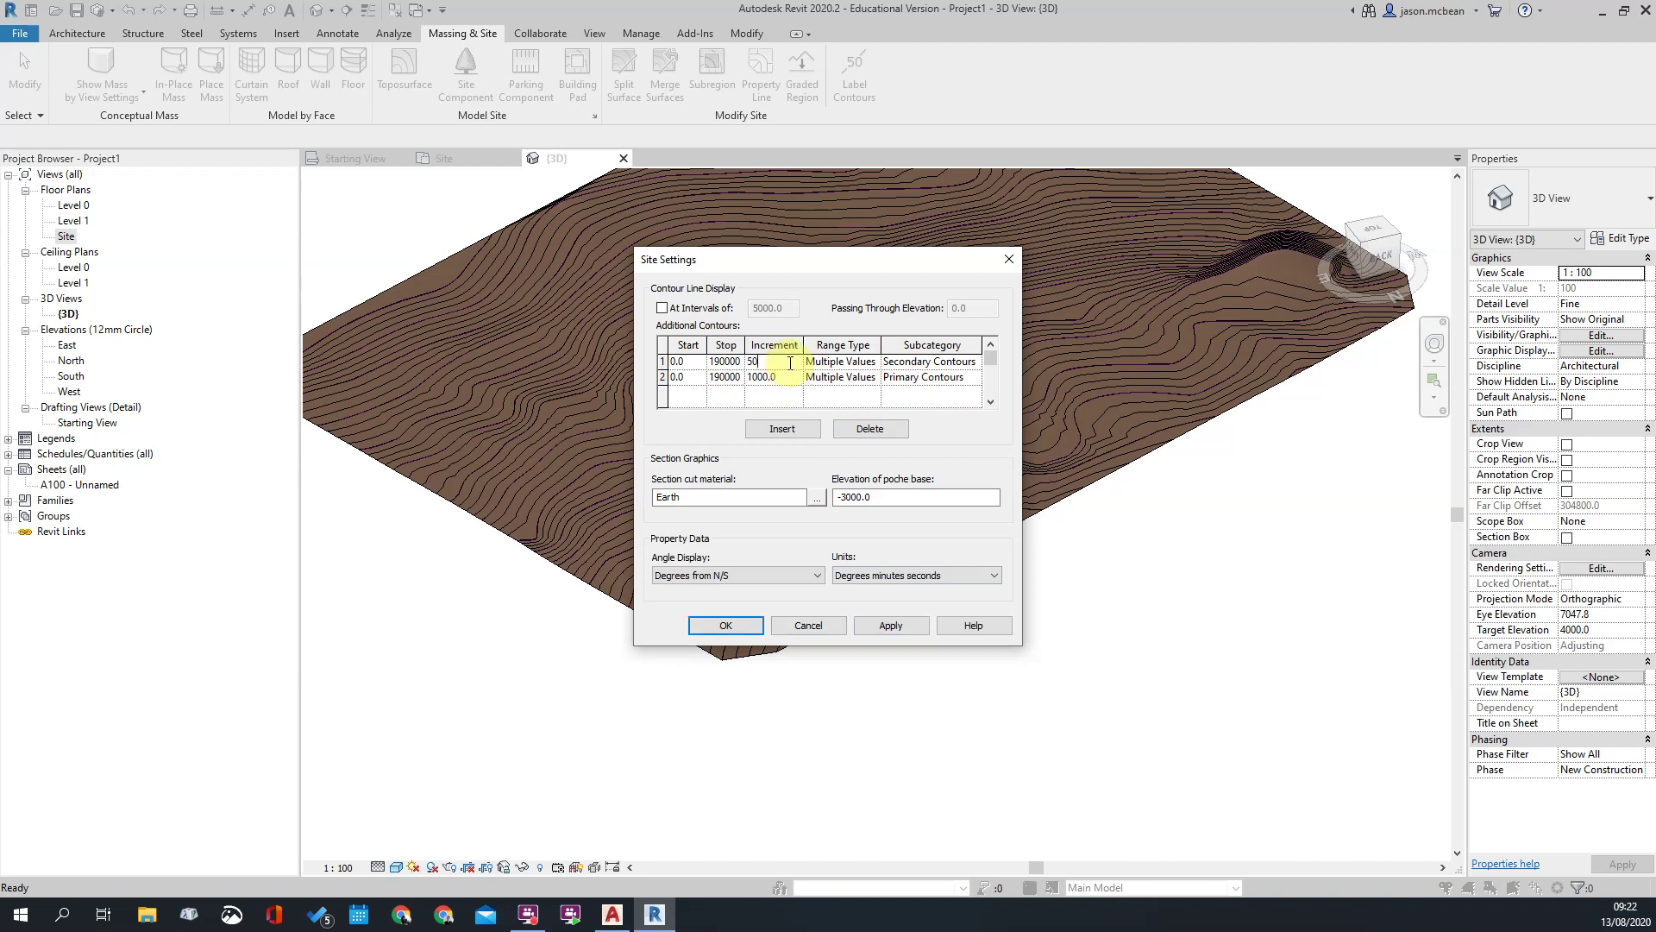
left_click(880, 628)
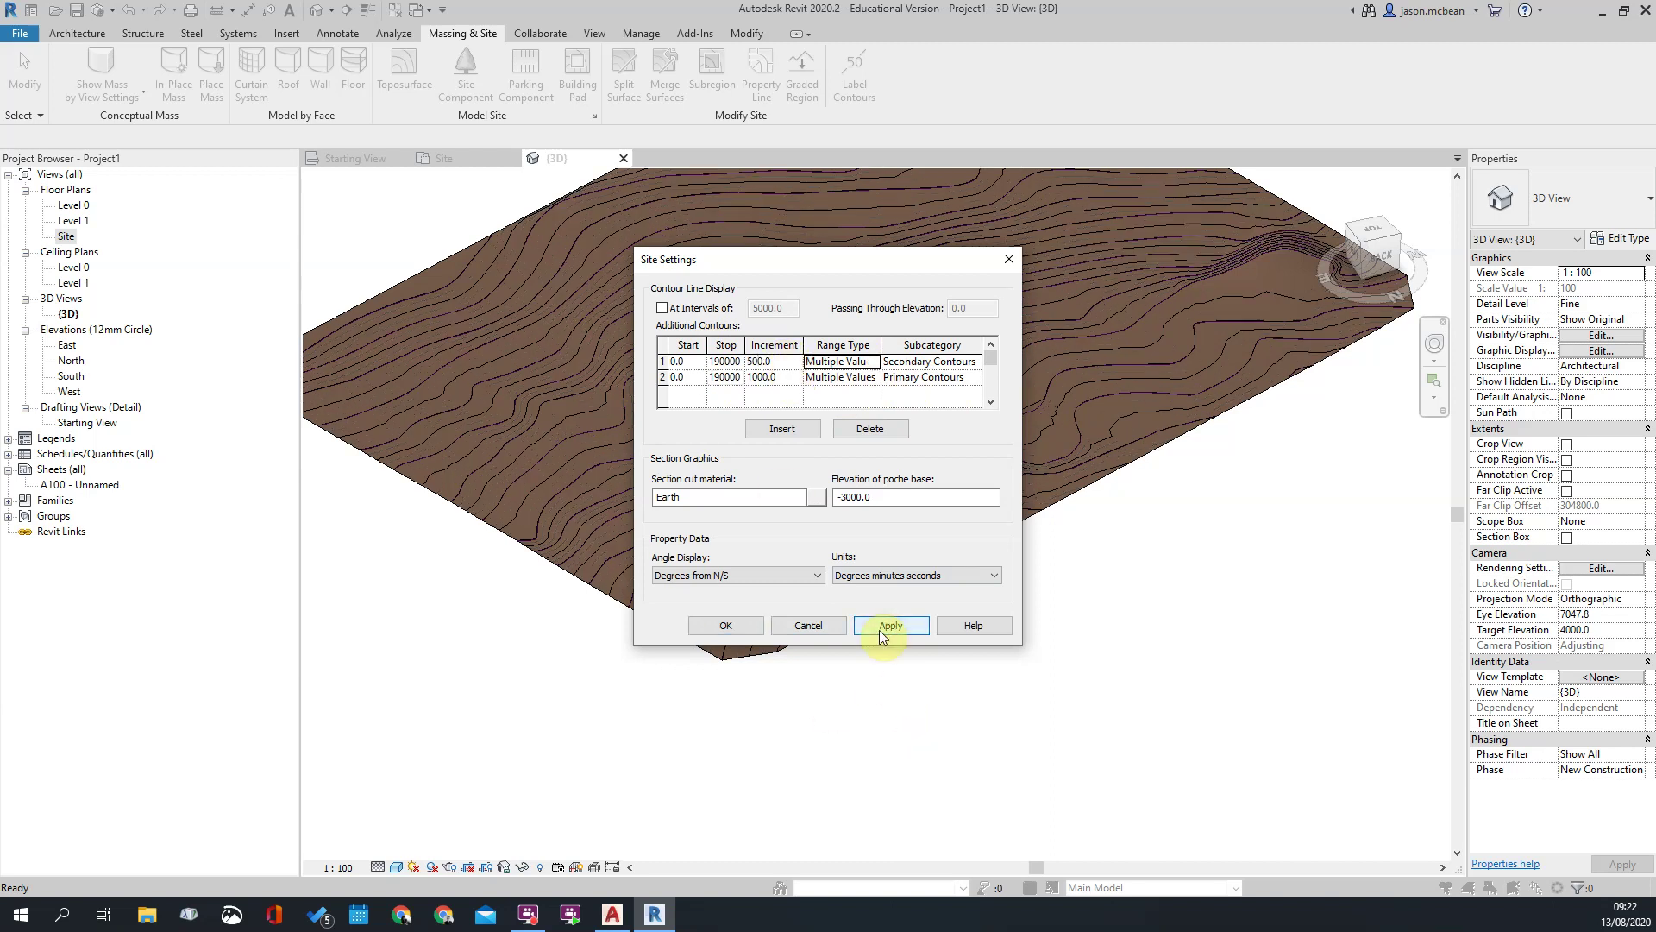
left_click(725, 626)
Step: Zoom the 3D view and switch to the ViewCube's Top view of the toposurface
scroll(676, 535, "up", 10)
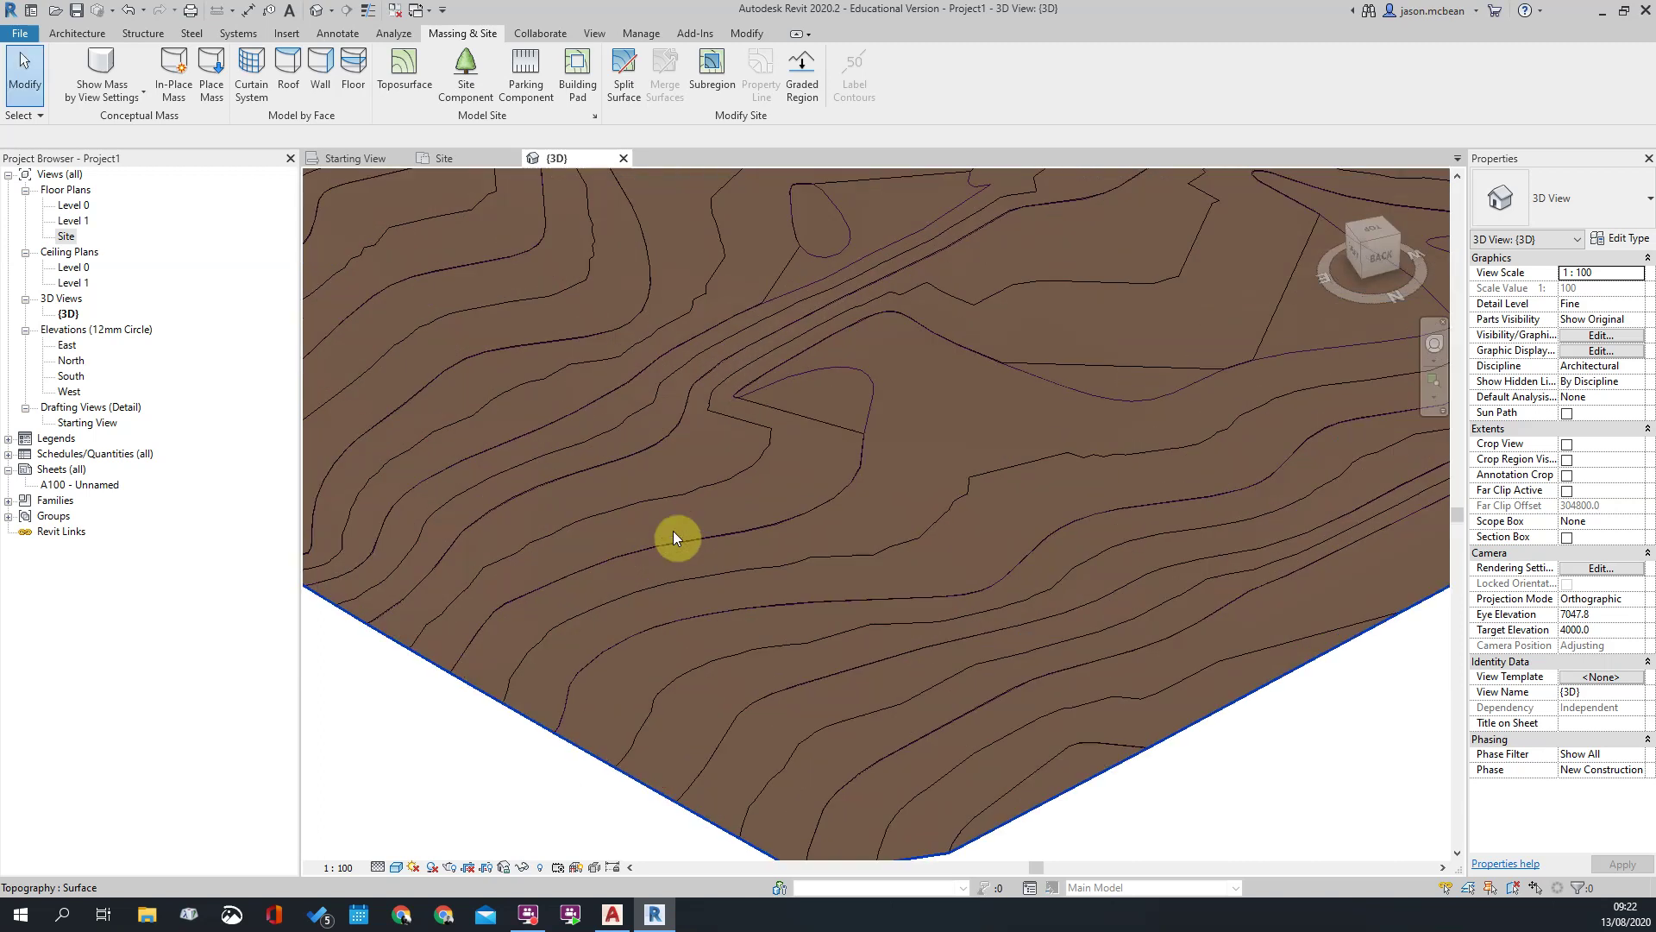
scroll(1021, 418, "down", 5)
scroll(644, 277, "up", 5)
scroll(1050, 444, "down", 6)
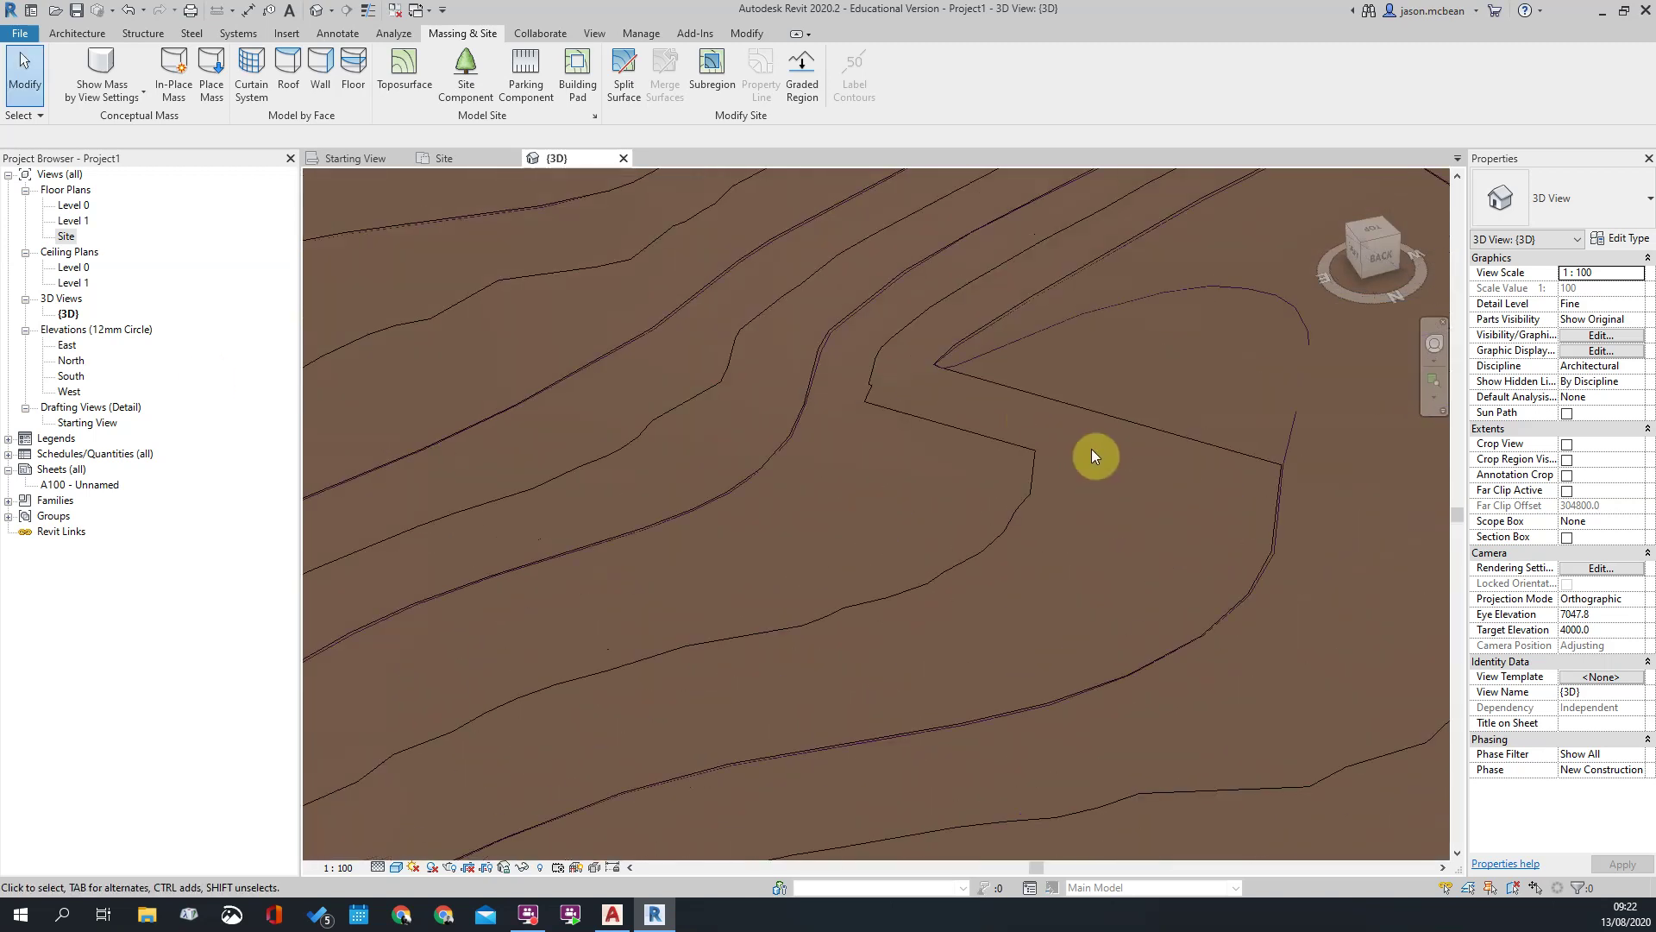
scroll(1135, 414, "up", 8)
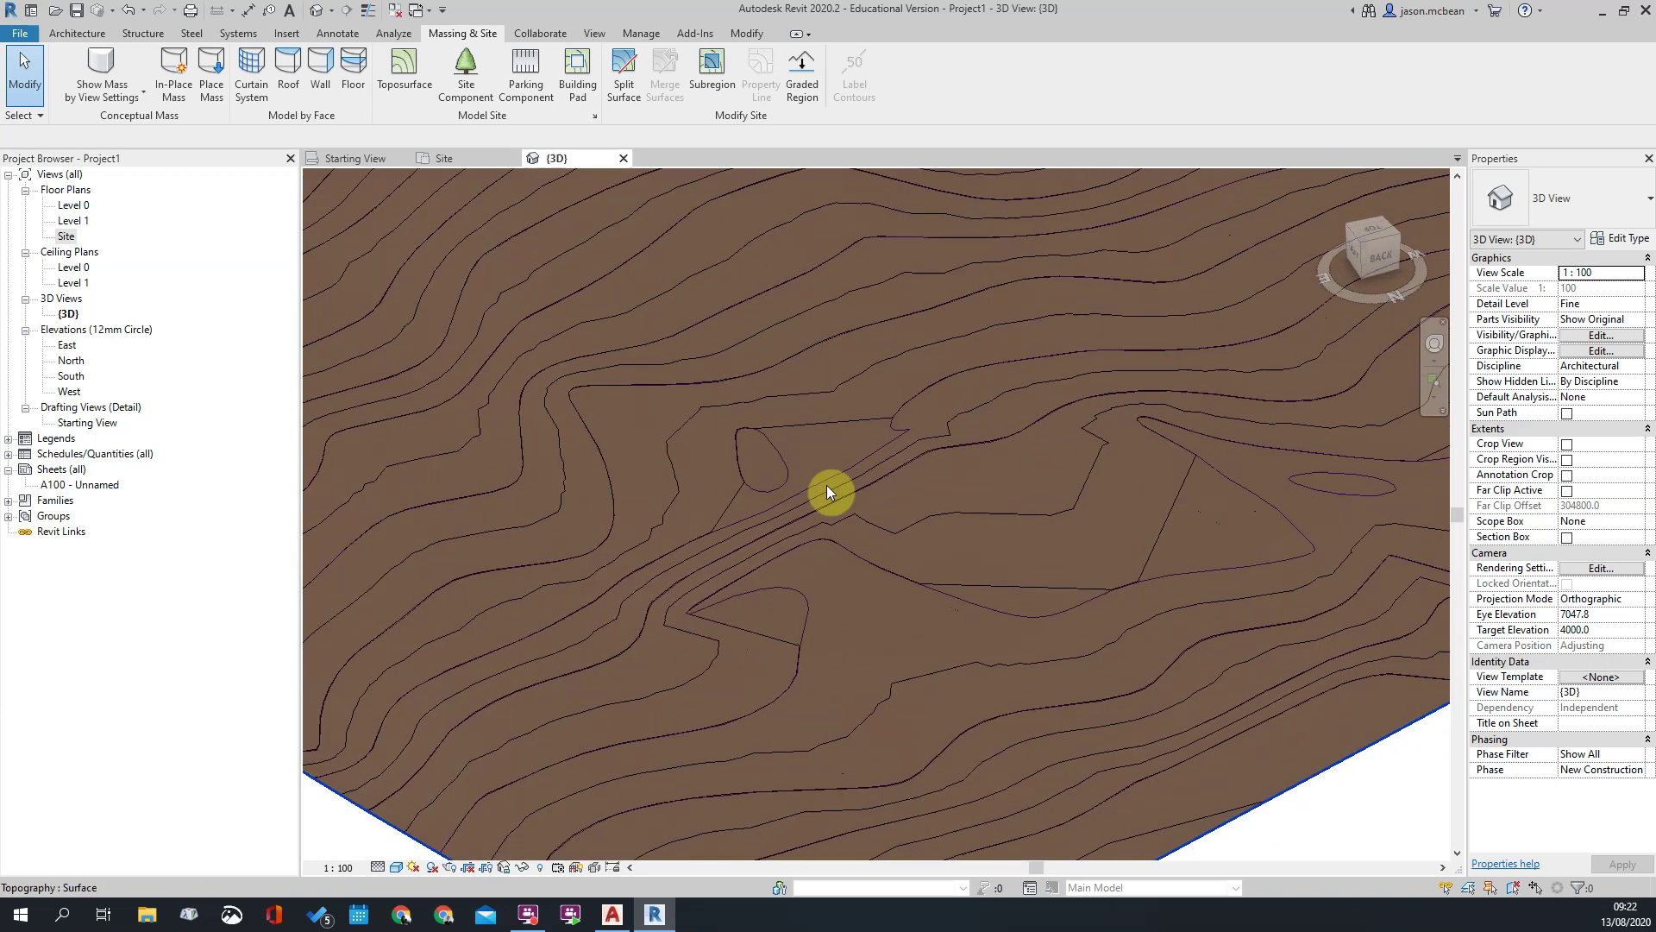
scroll(968, 395, "down", 5)
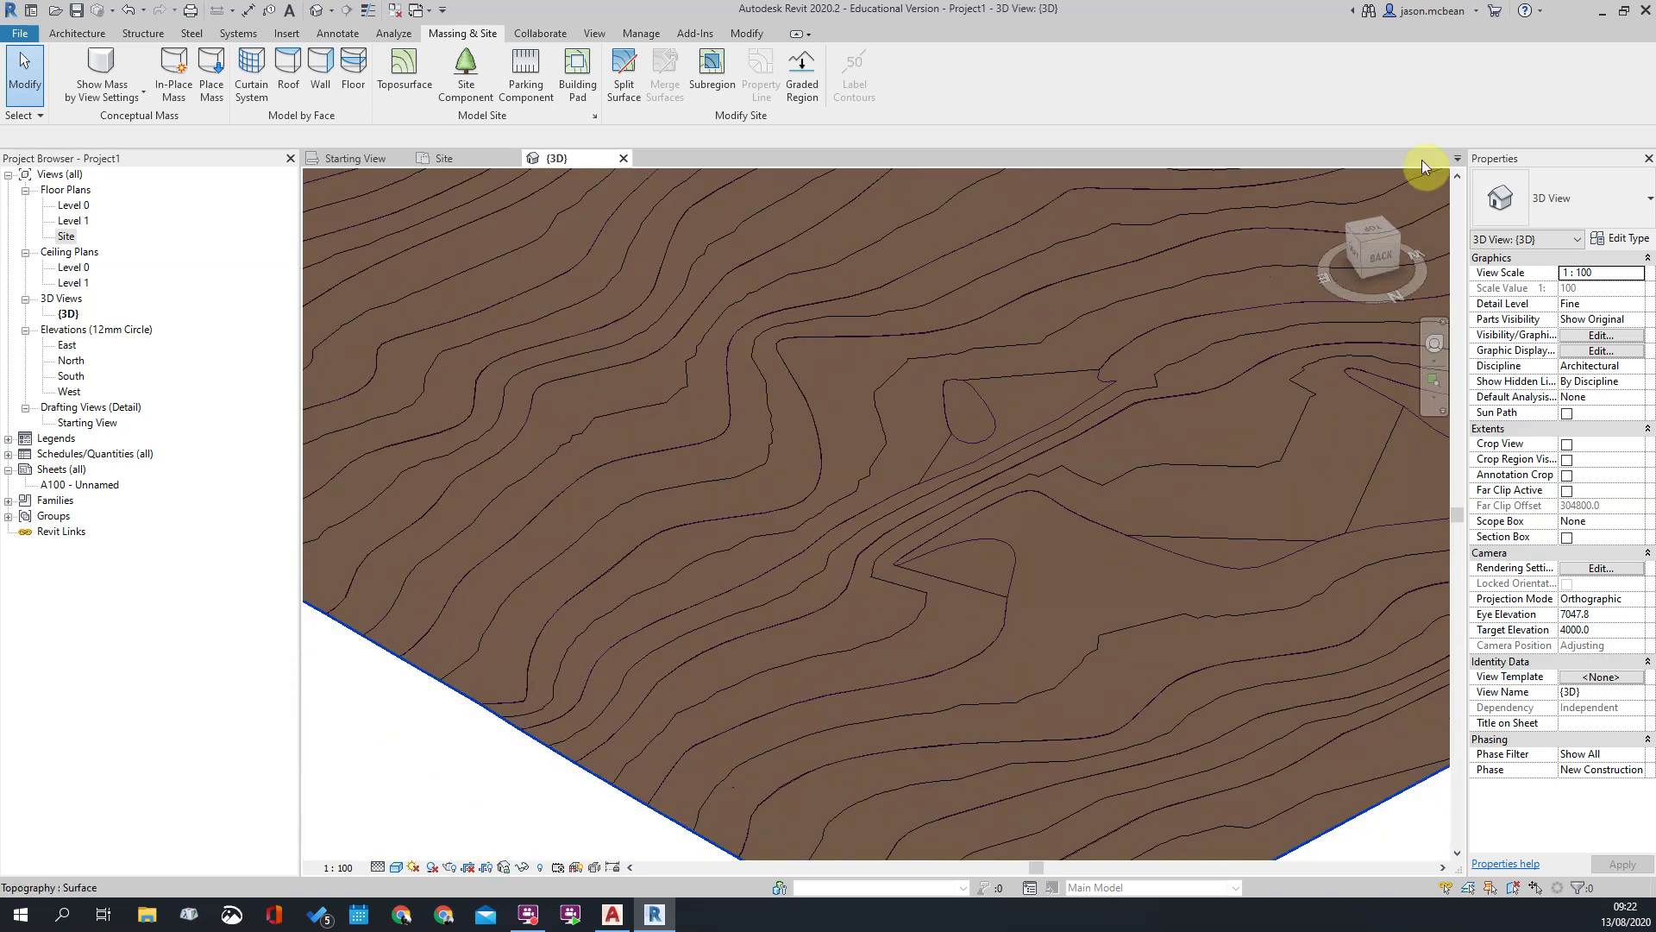
left_click(1369, 242)
Step: Zoom in to check the contours from above, then open the Site floor plan
scroll(828, 507, "up", 8)
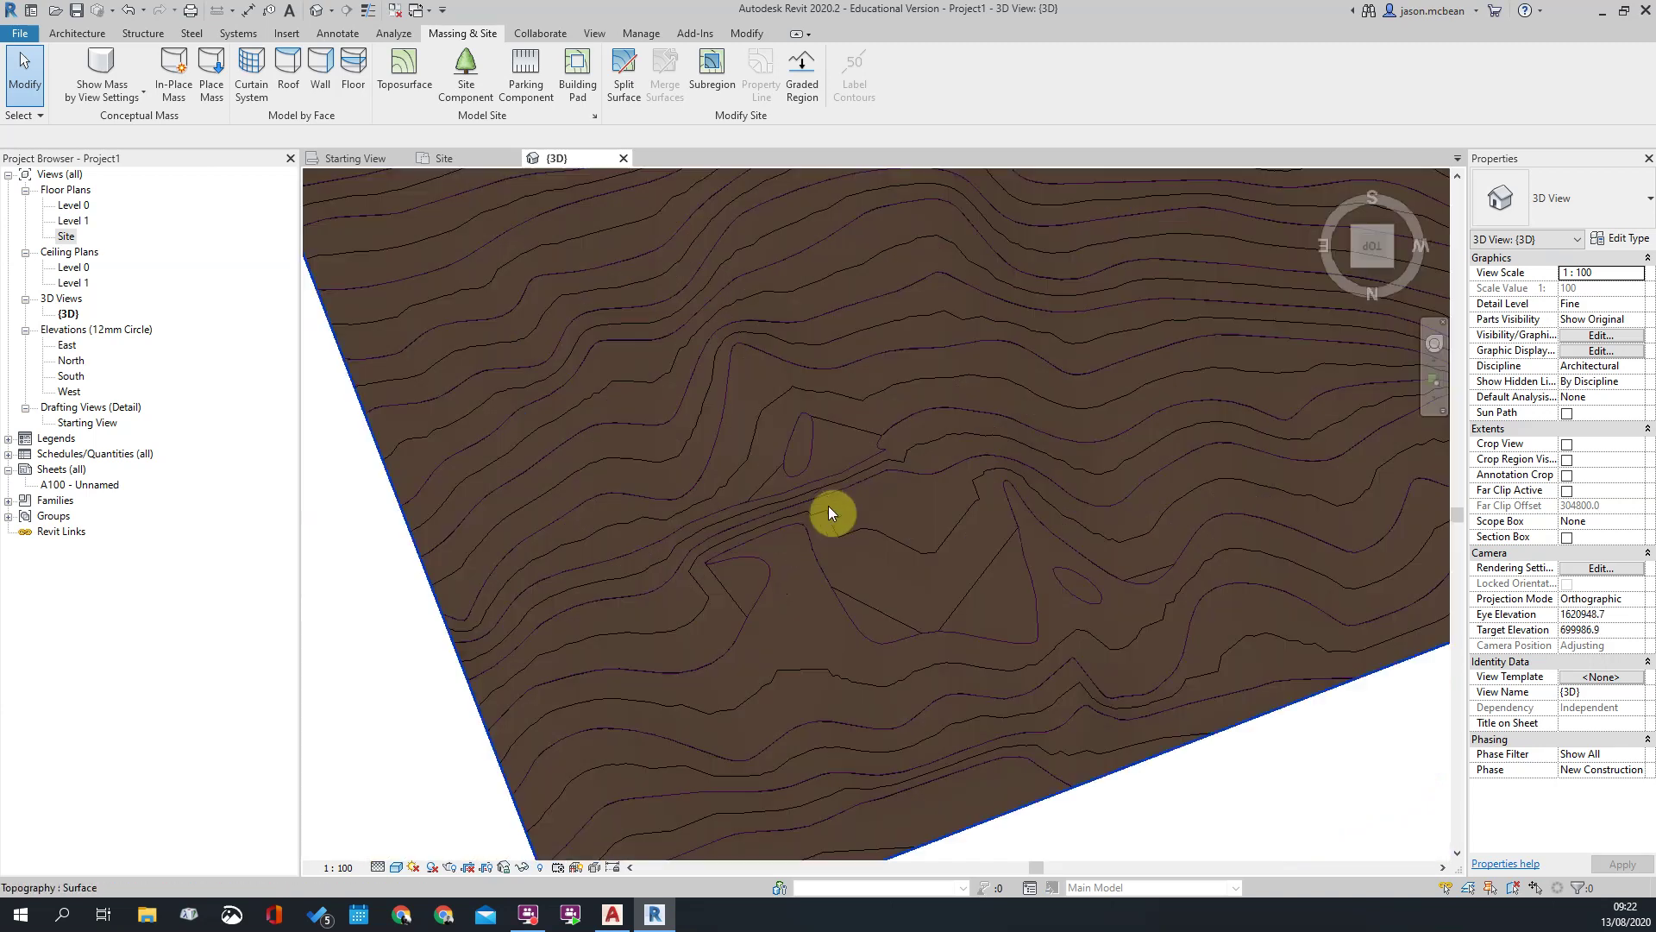
scroll(615, 501, "down", 5)
scroll(1176, 429, "up", 6)
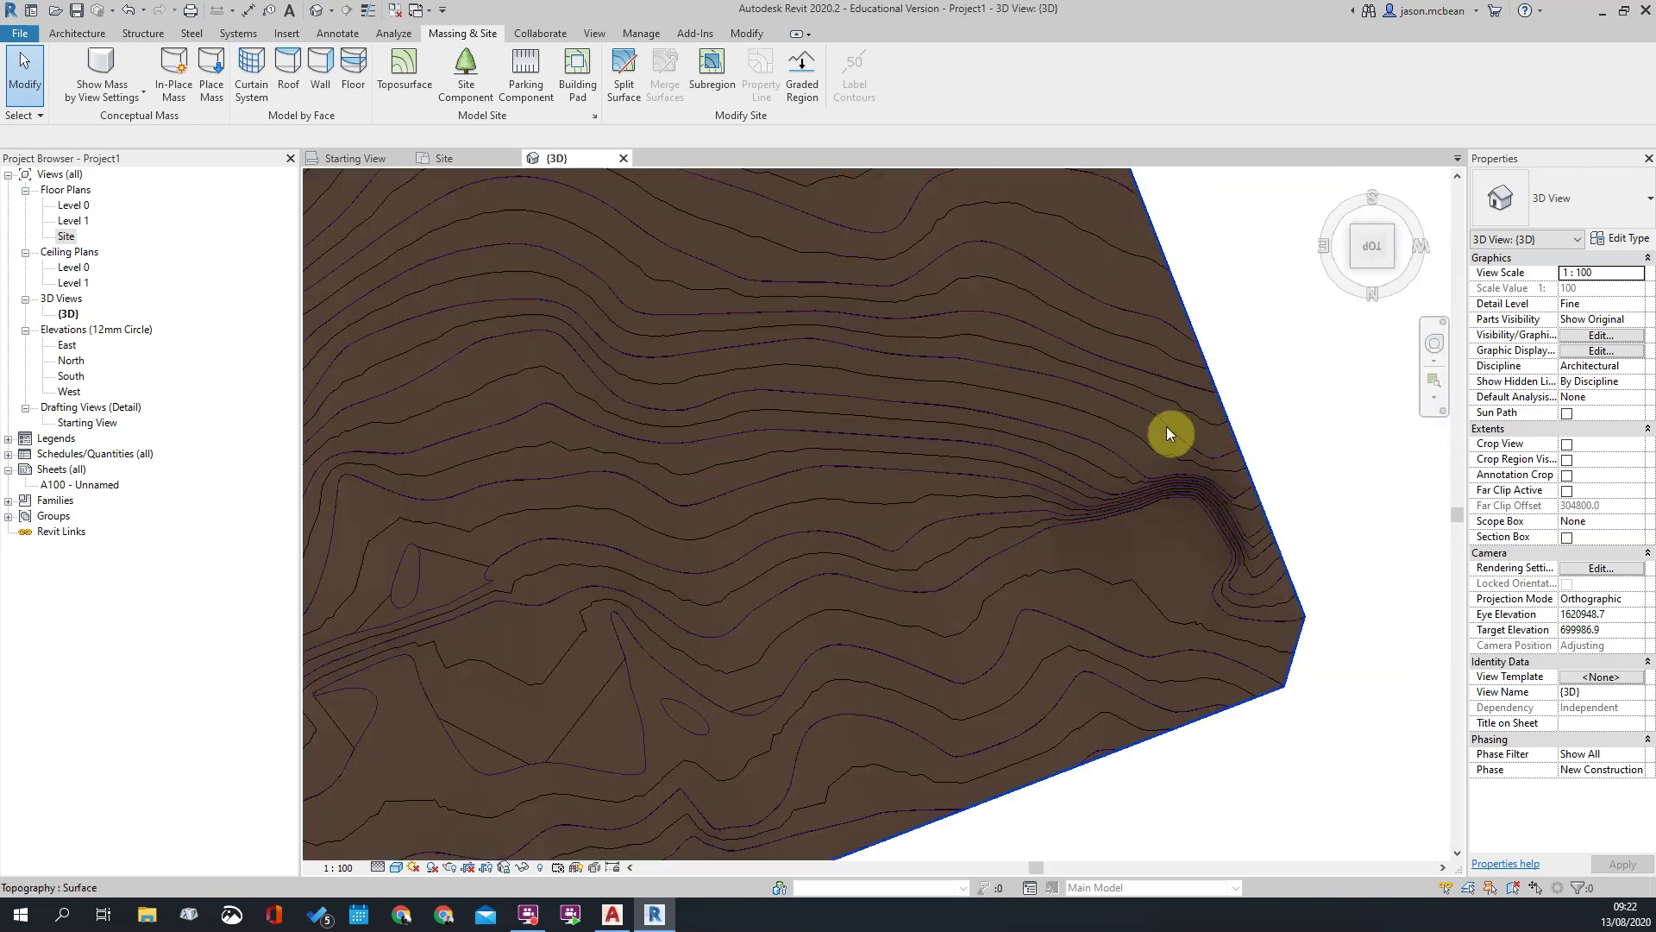
scroll(1277, 540, "down", 5)
scroll(950, 629, "up", 3)
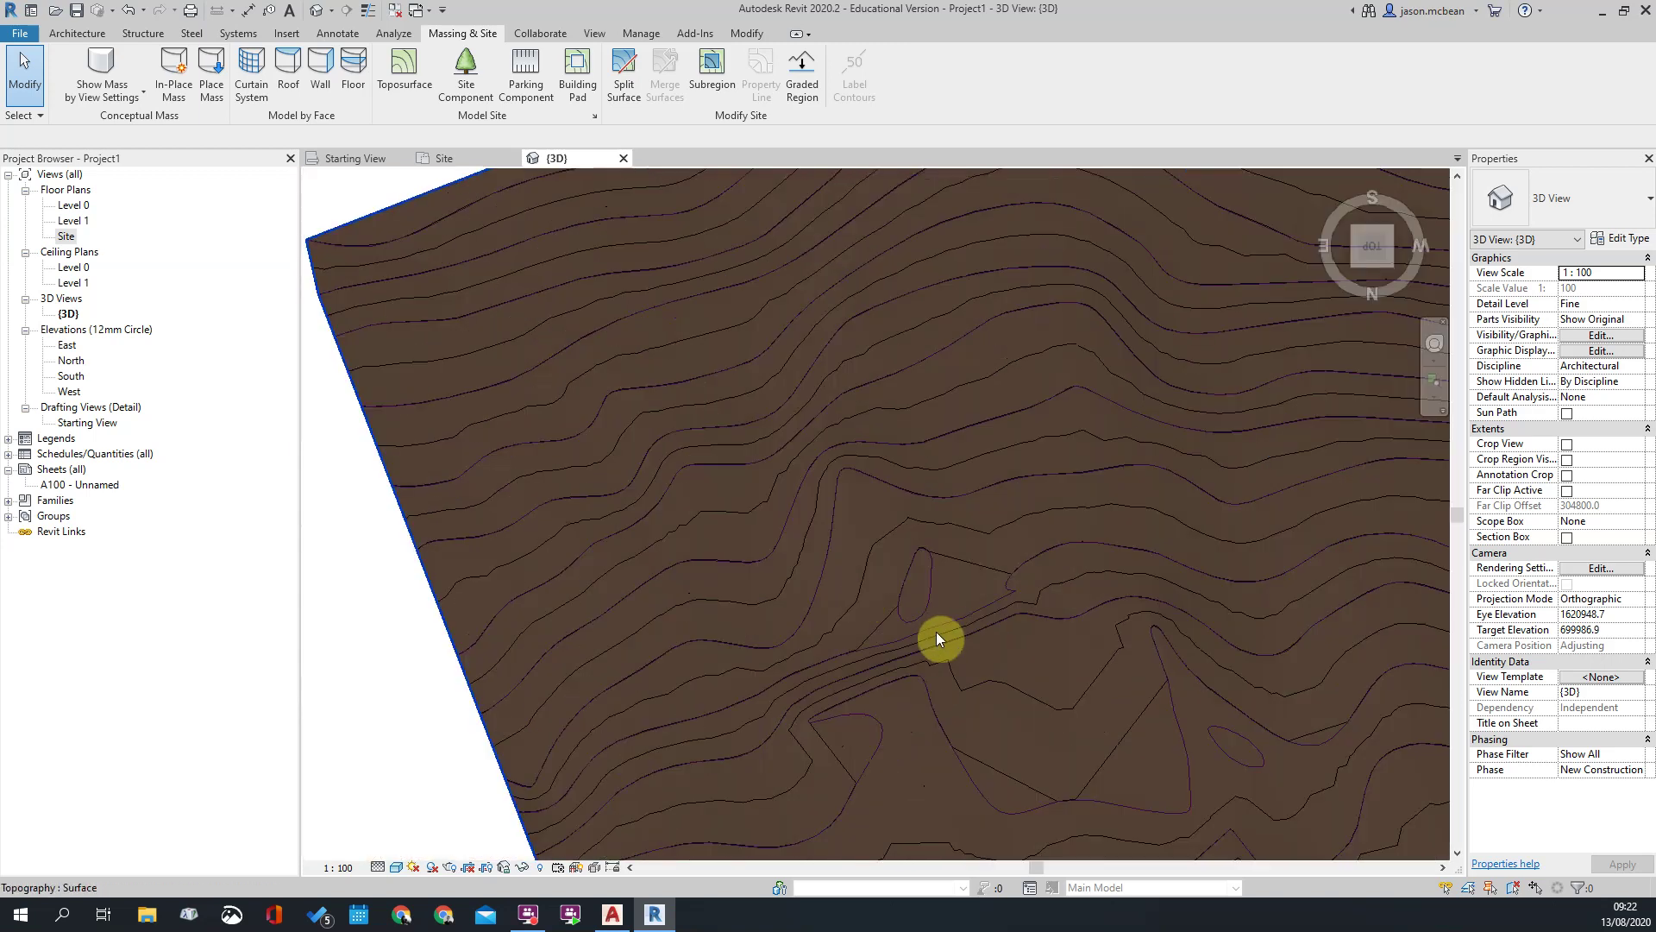
scroll(950, 629, "down", 1)
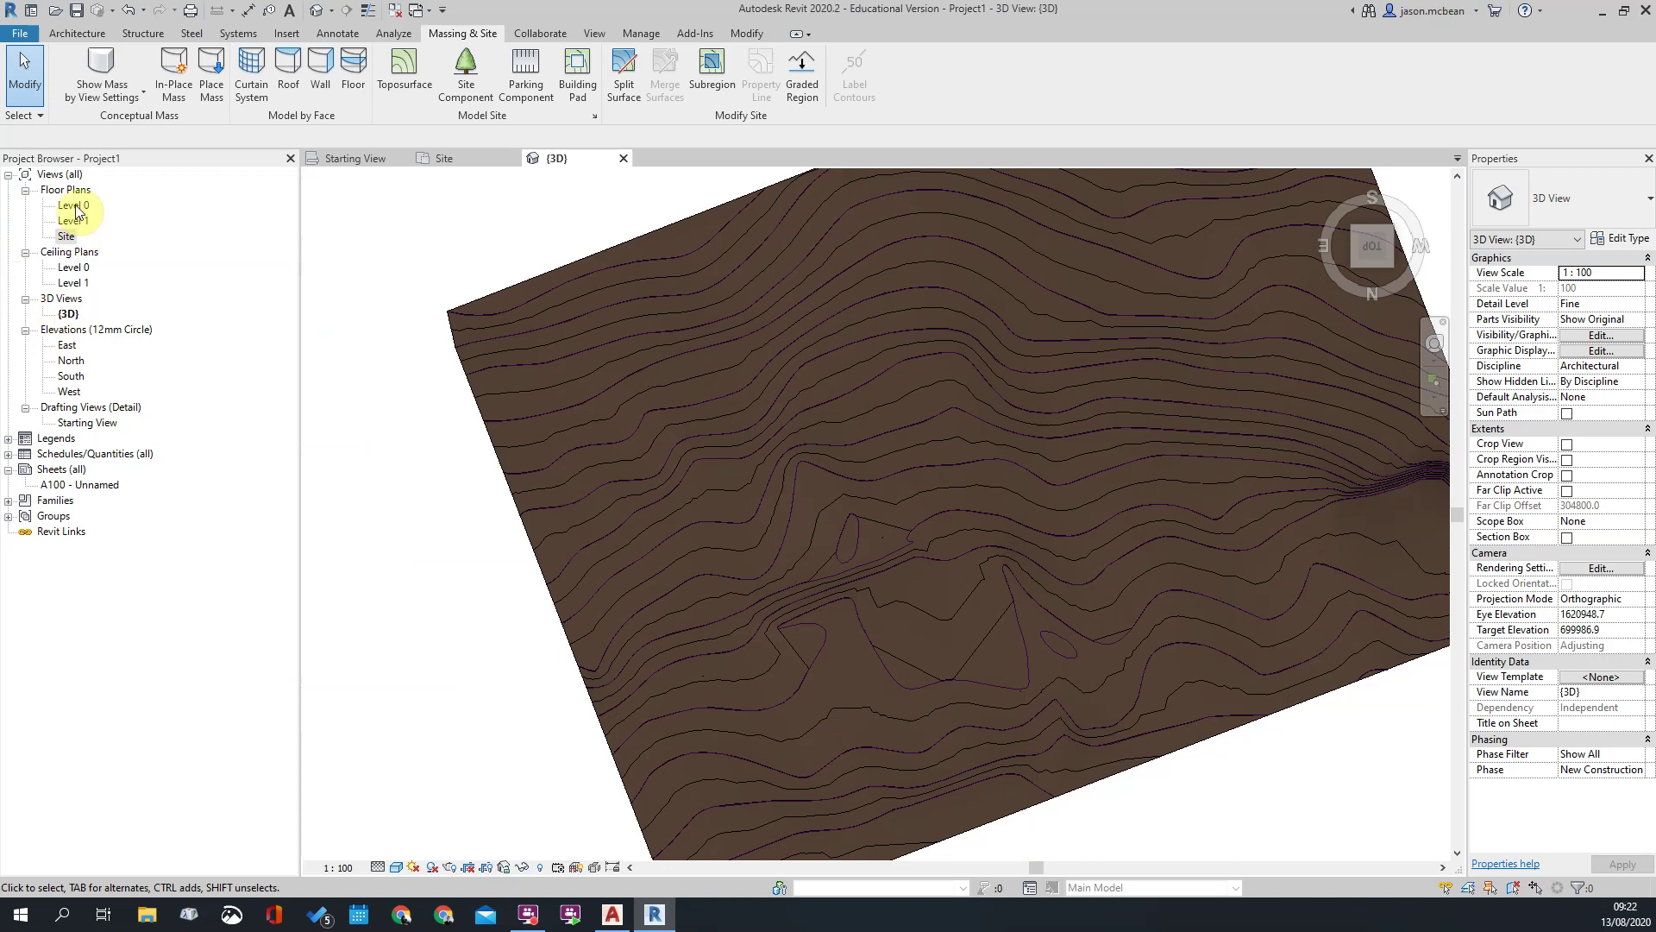
double_click(68, 235)
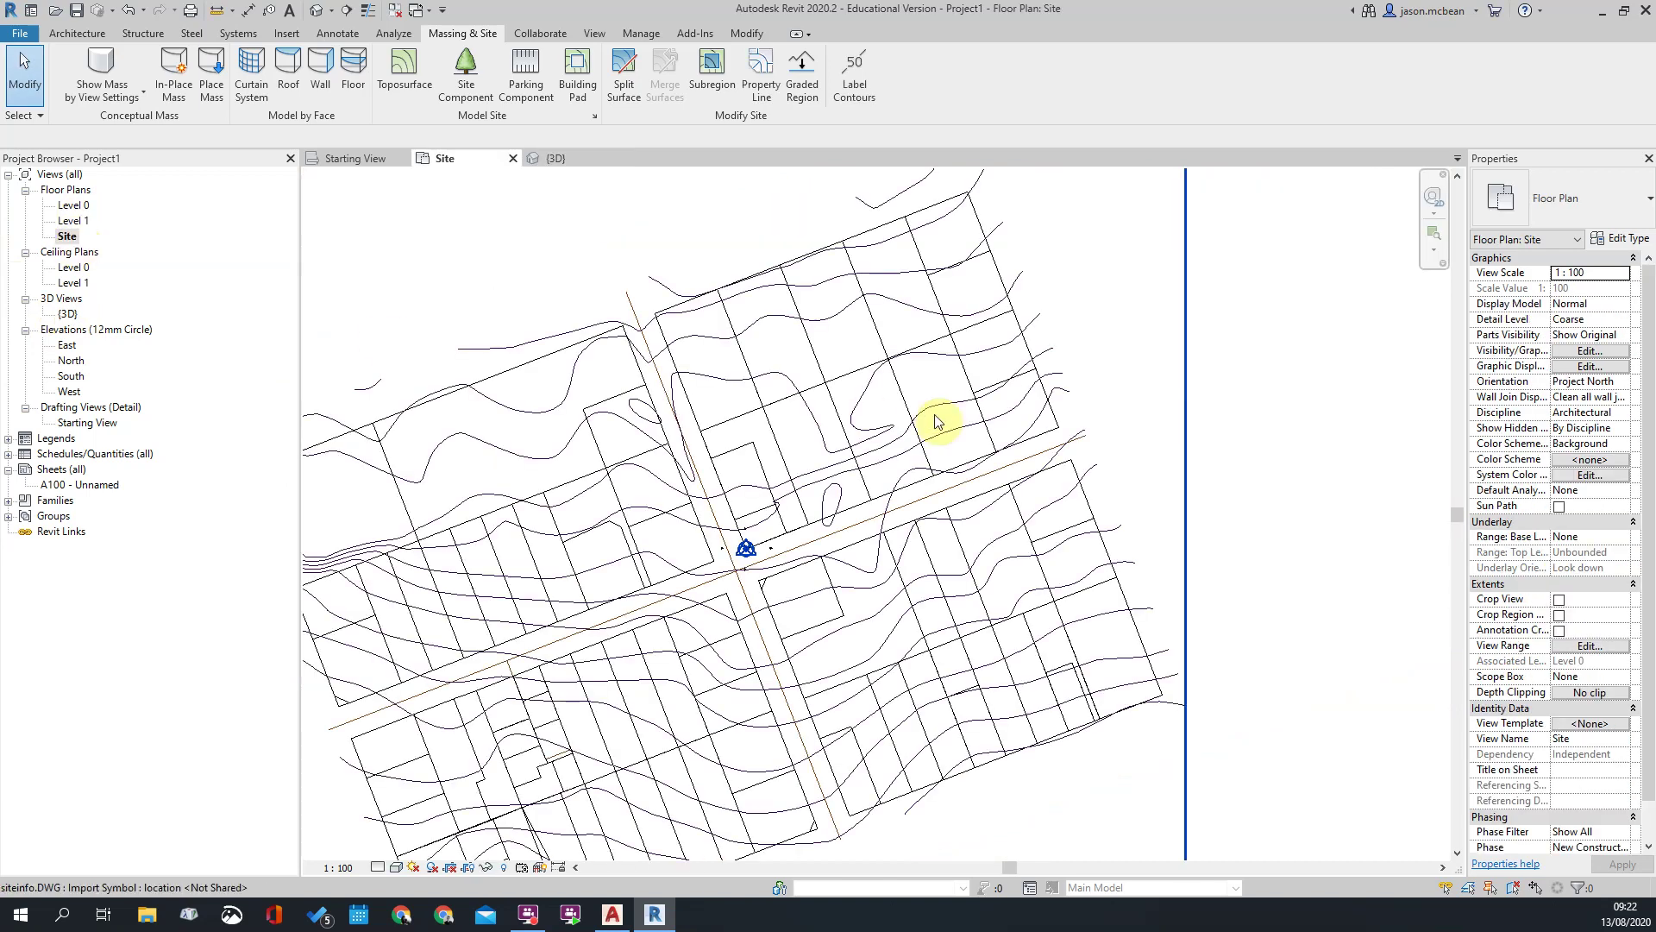
Step: Set the Site plan's View Range cut plane offset to 1900000 and apply it
left_click(1051, 410)
left_click(1224, 396)
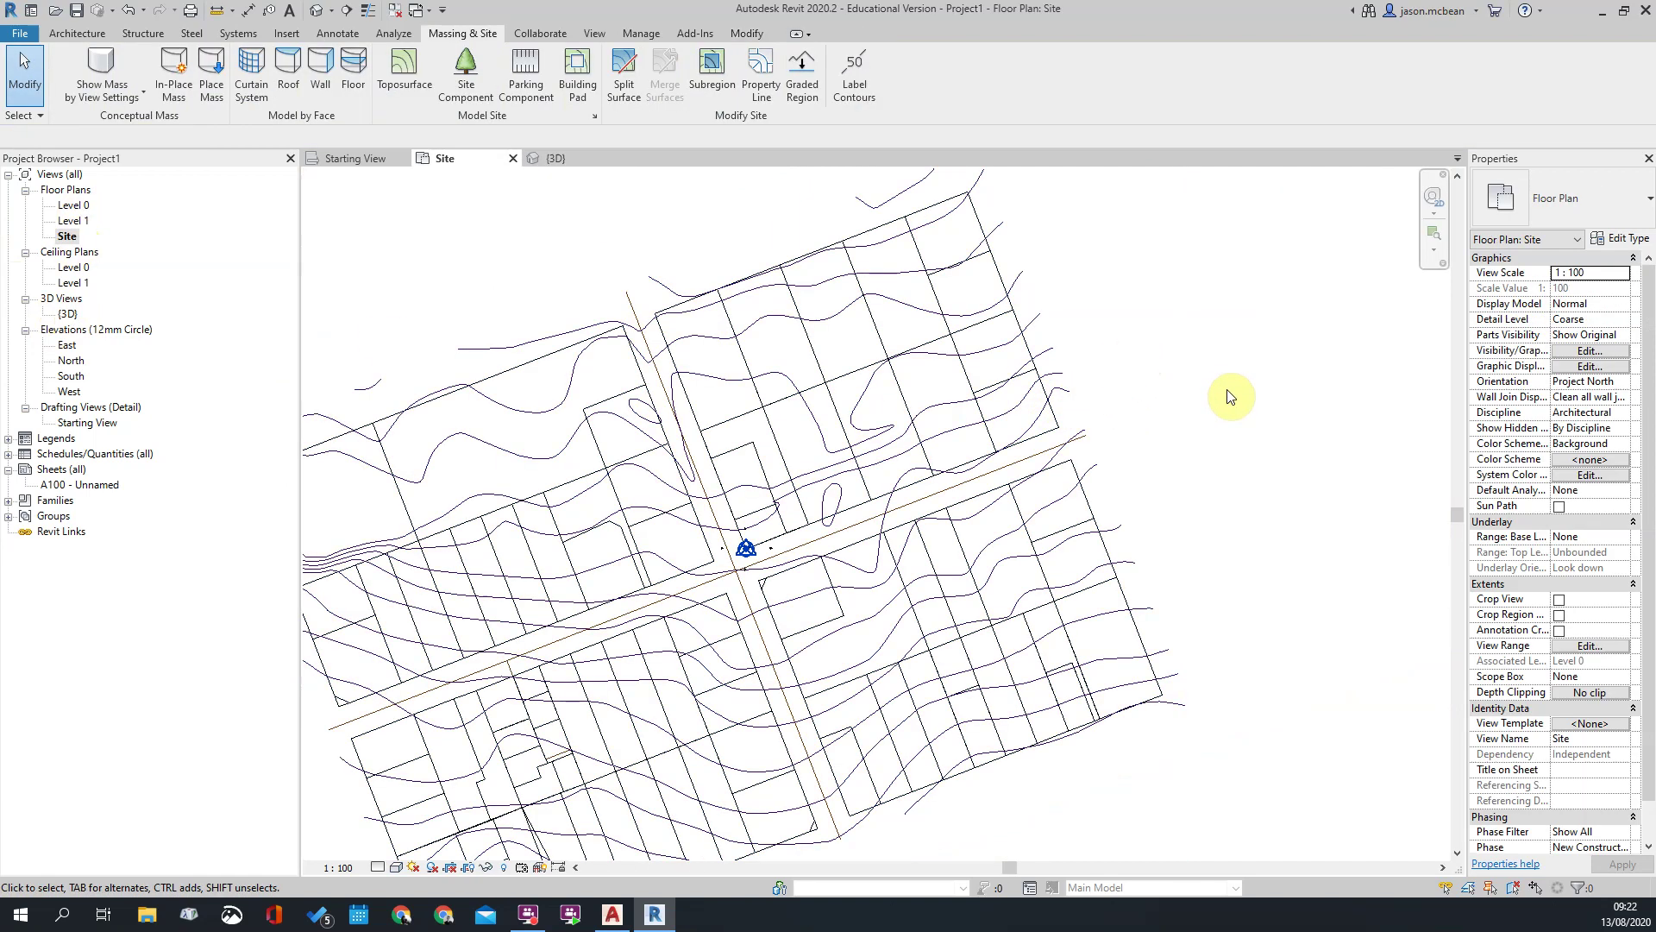
left_click(1586, 646)
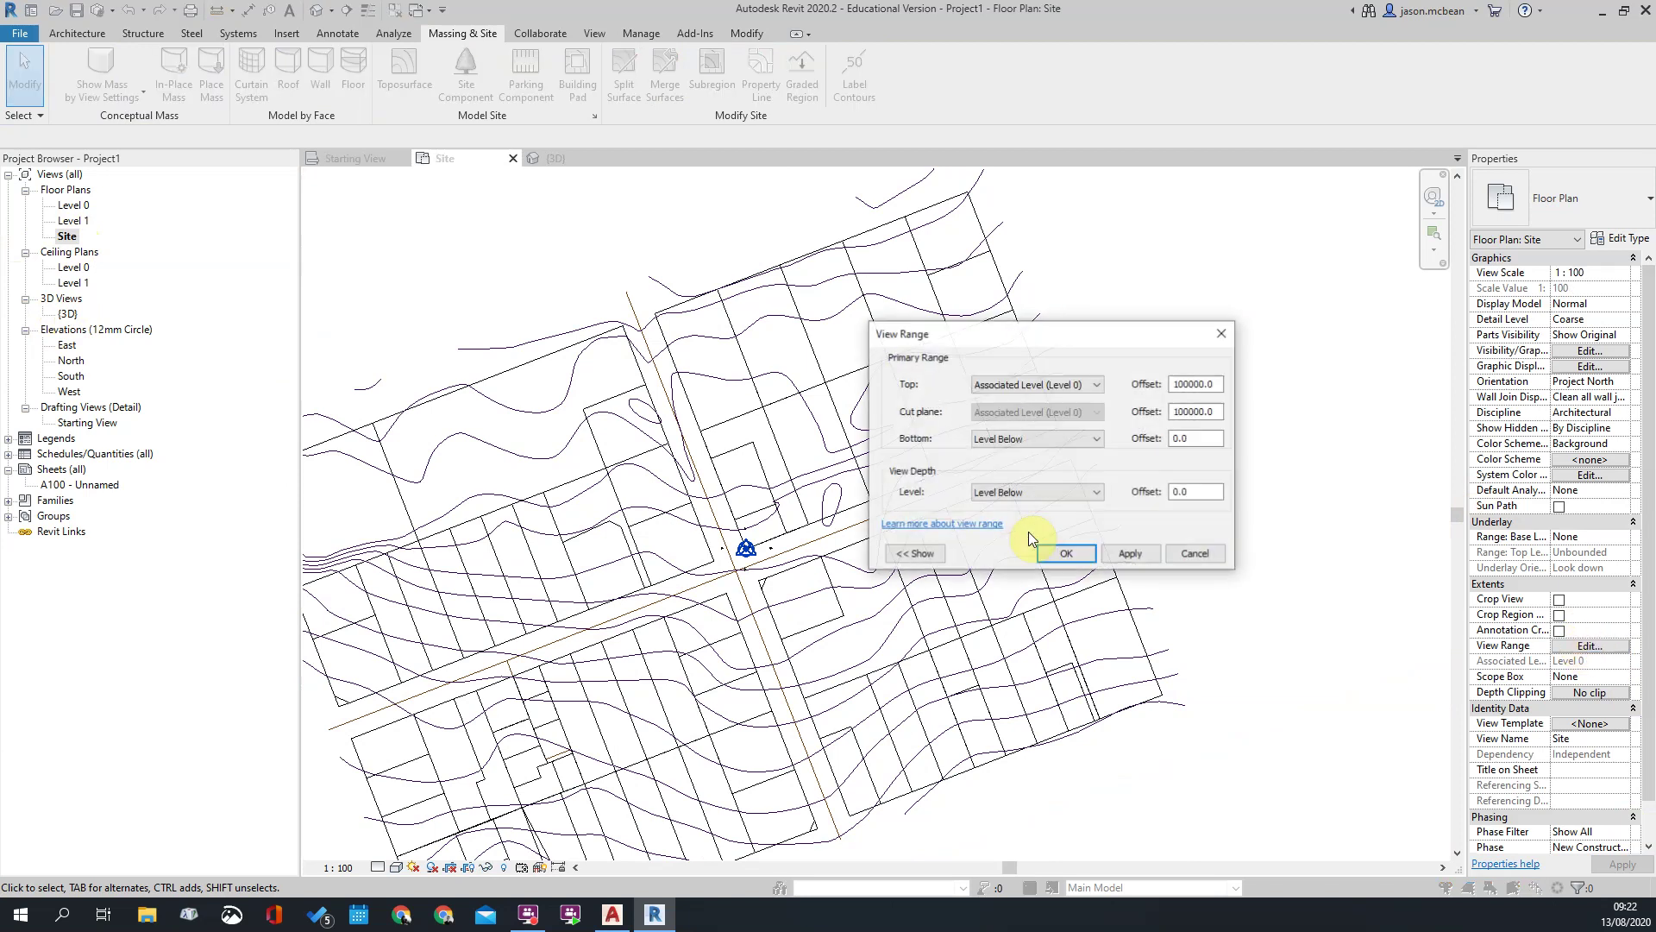
left_click(1201, 410)
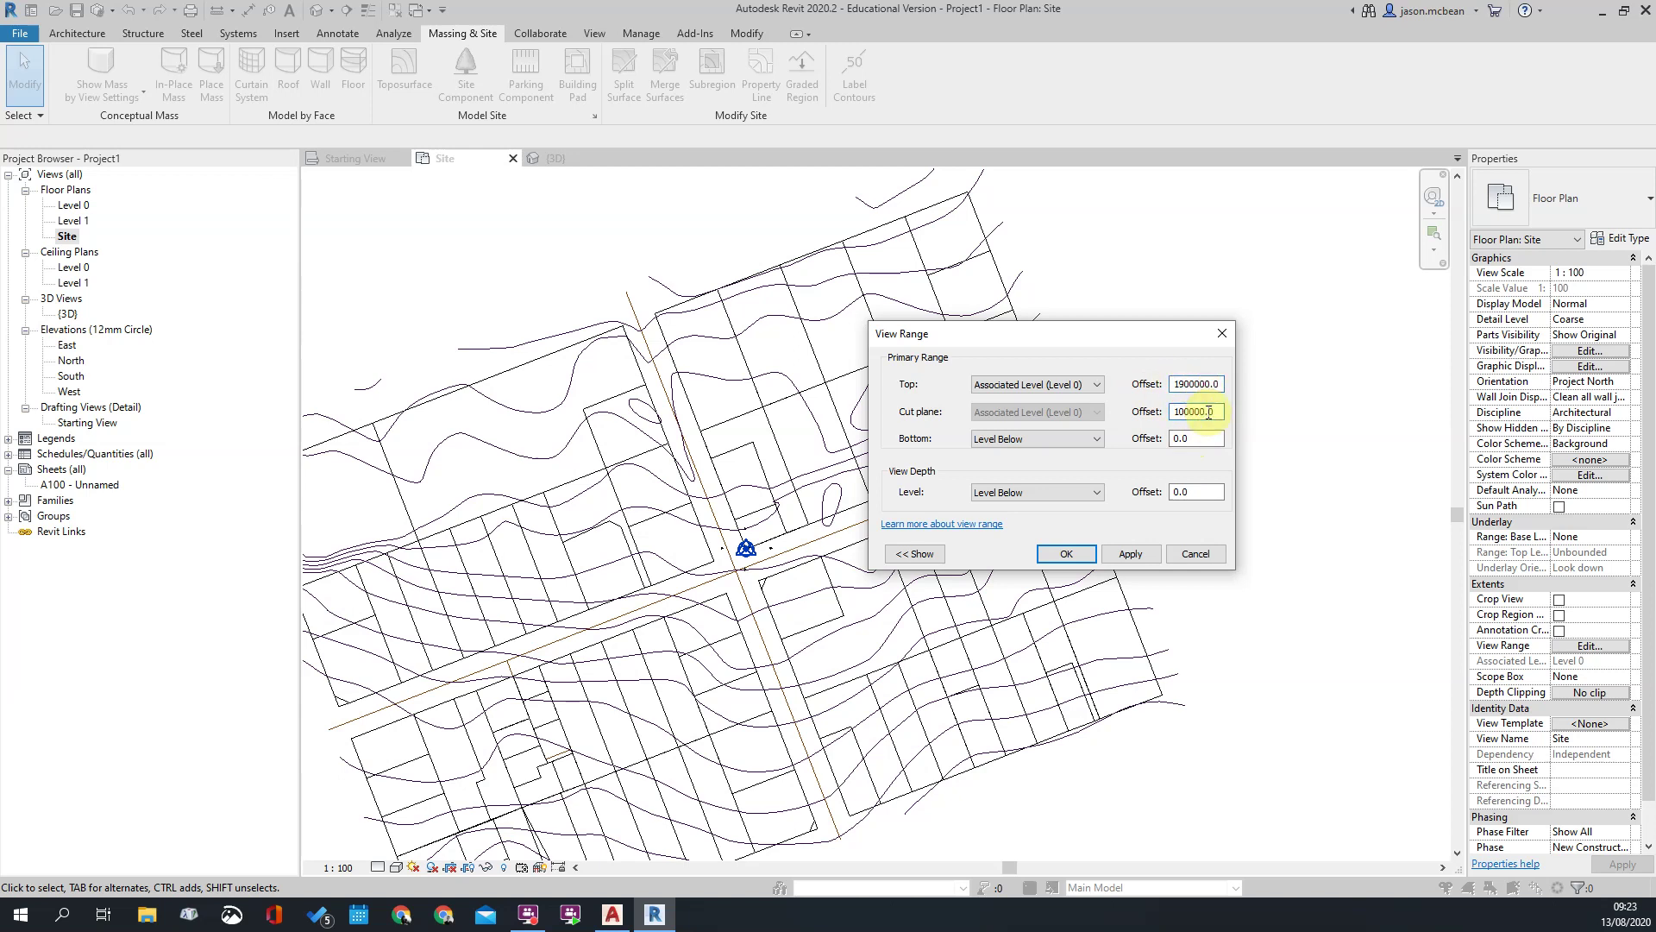
left_click(1146, 557)
left_click(1066, 554)
Step: Switch the Site plan's visual style to Wireframe
scroll(698, 540, "up", 5)
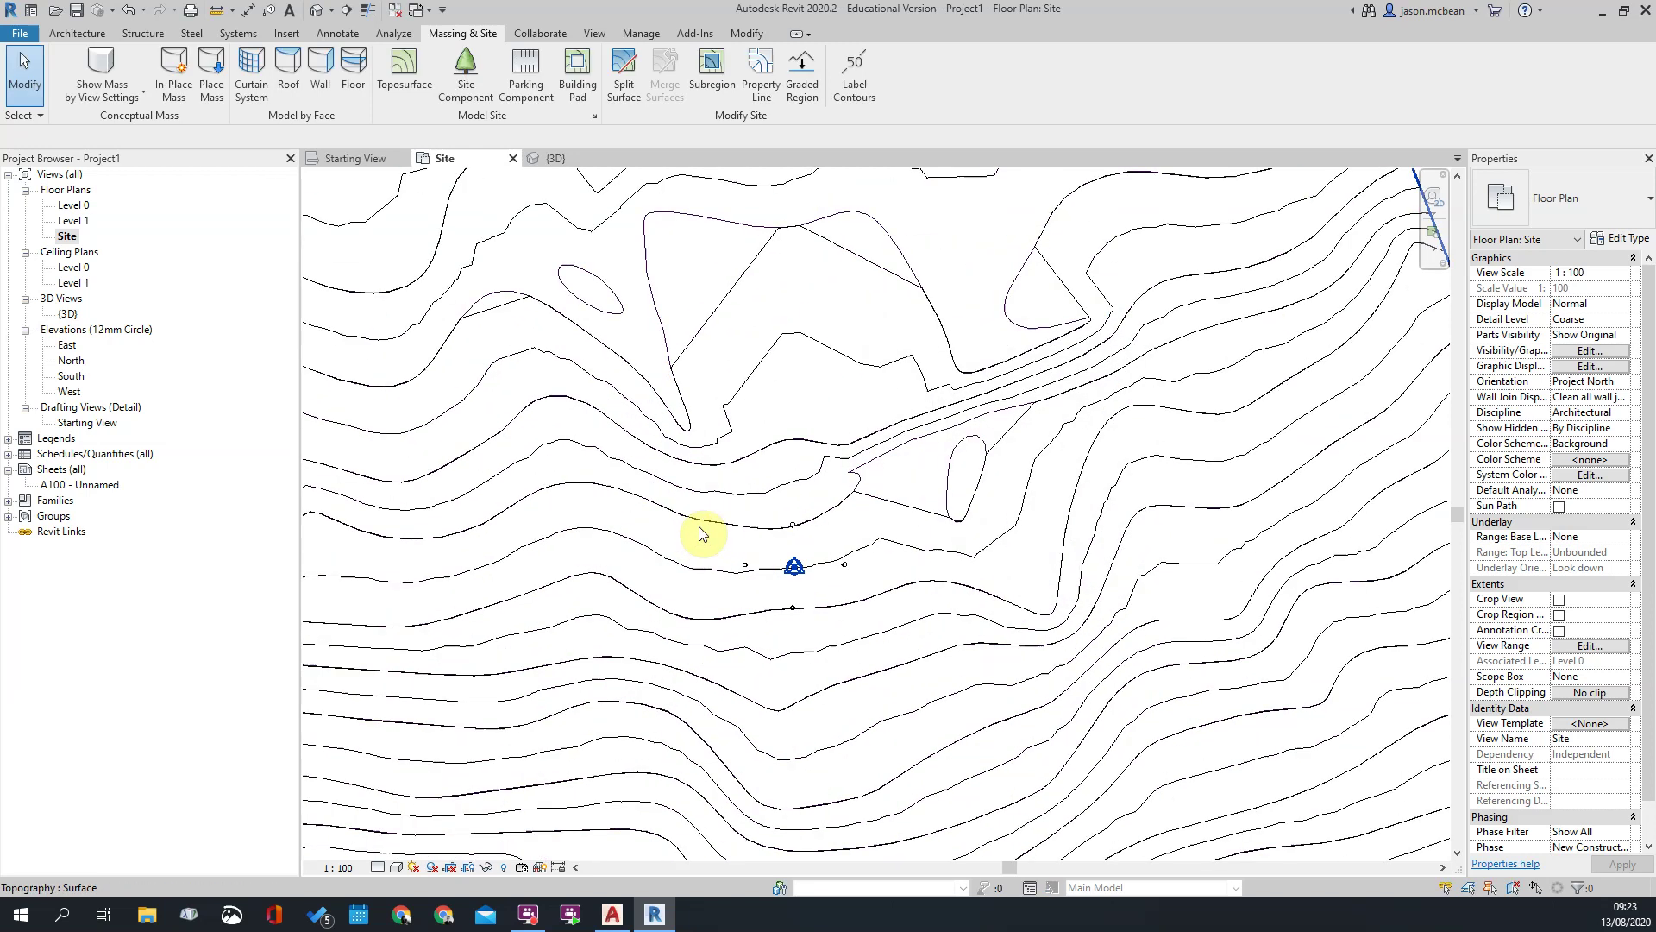
scroll(861, 417, "down", 3)
scroll(1068, 507, "down", 5)
scroll(1006, 536, "up", 7)
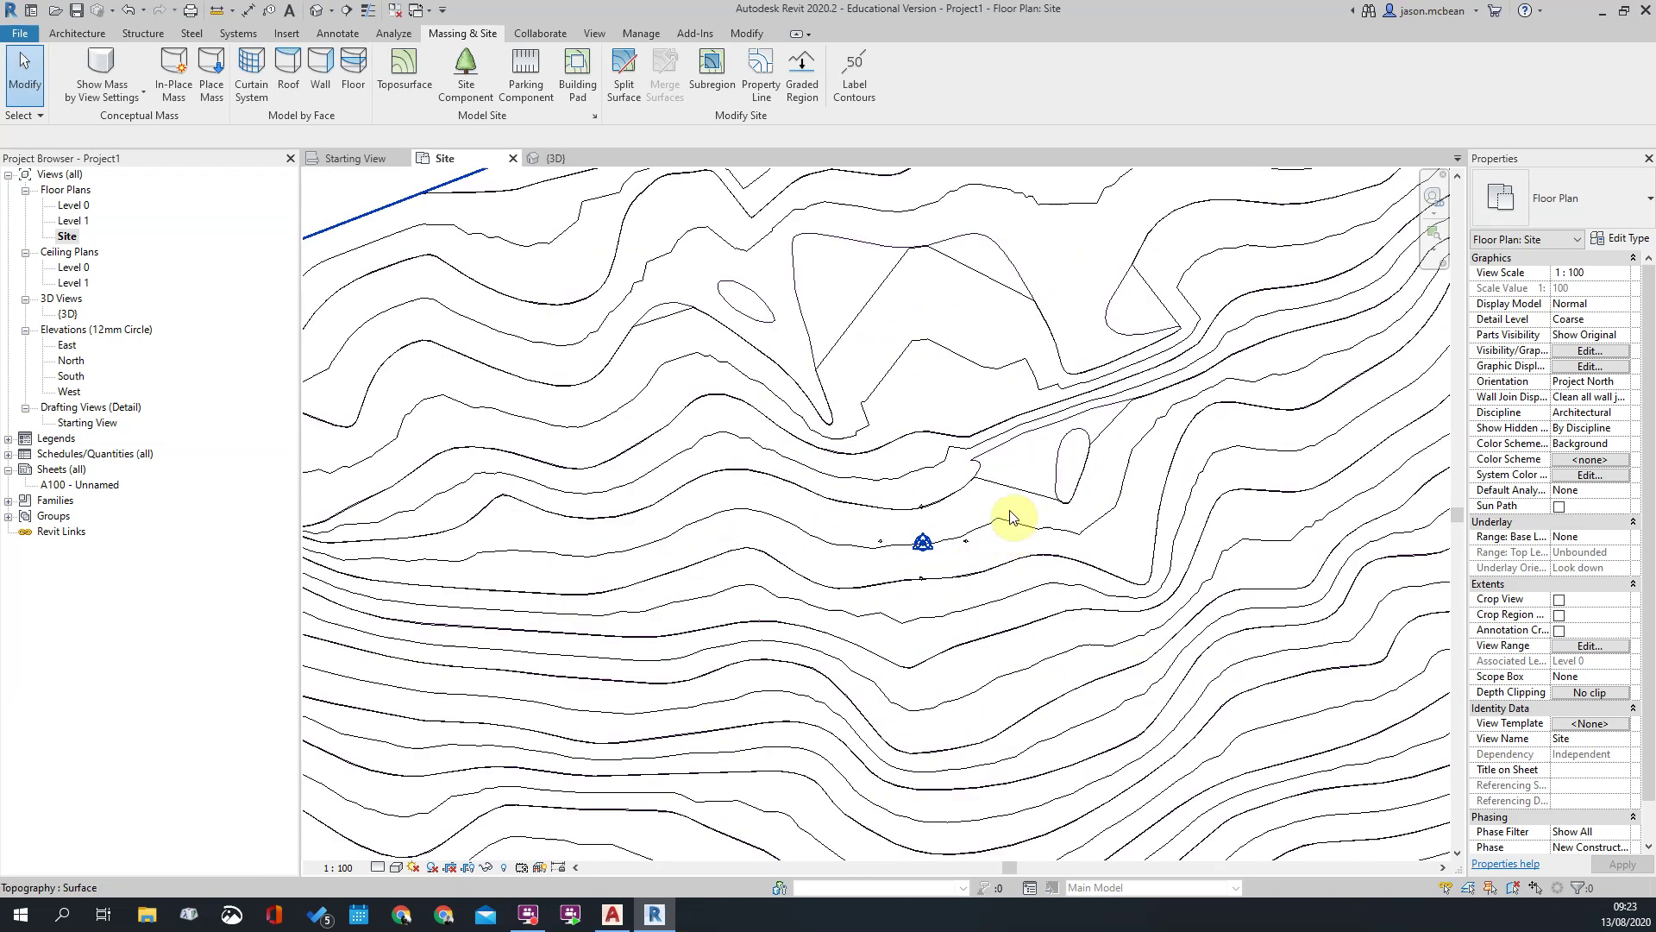
scroll(880, 581, "down", 2)
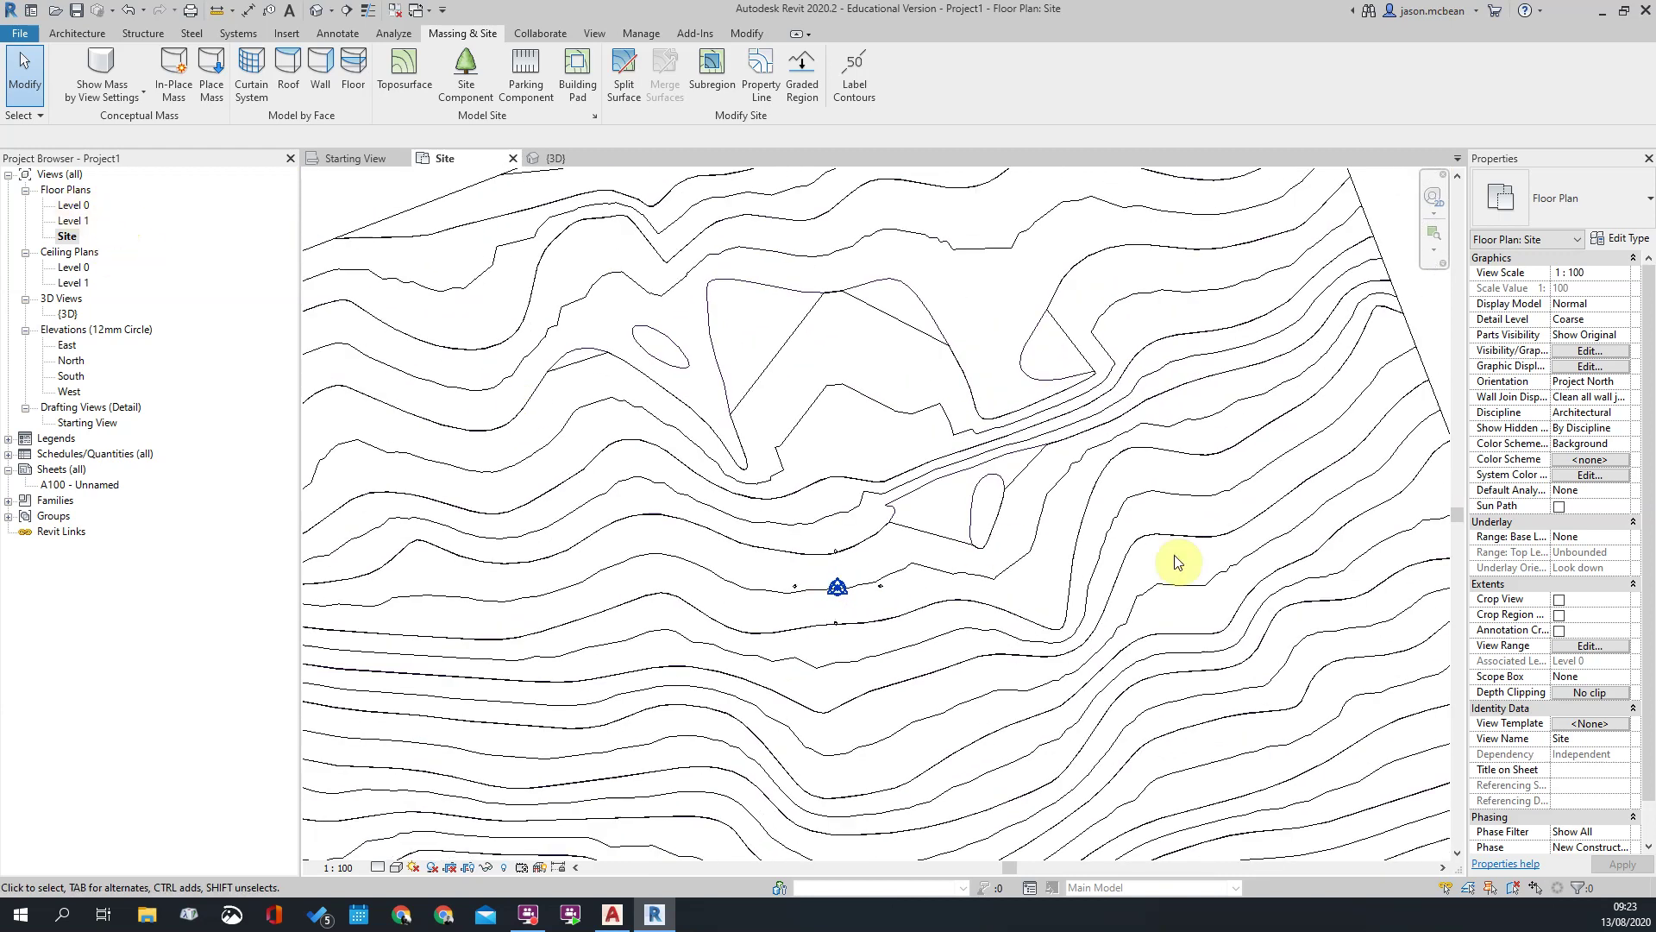
left_click(396, 867)
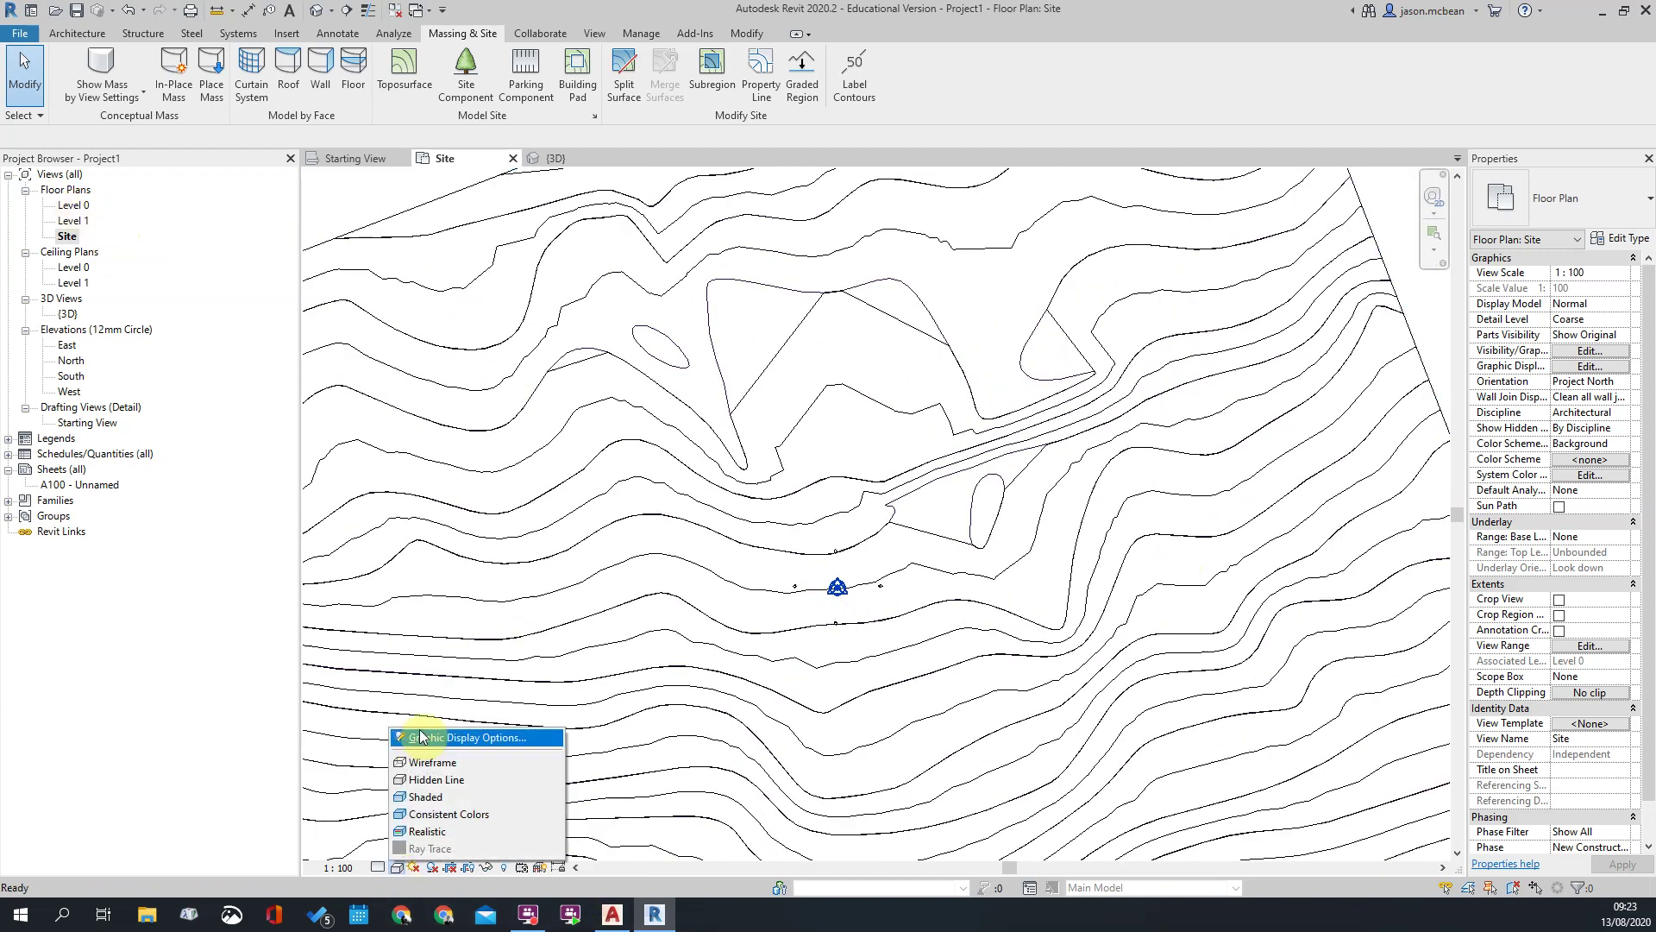
left_click(457, 764)
Step: Zoom in on the survey point to see the site linework through the toposurface
scroll(943, 536, "up", 8)
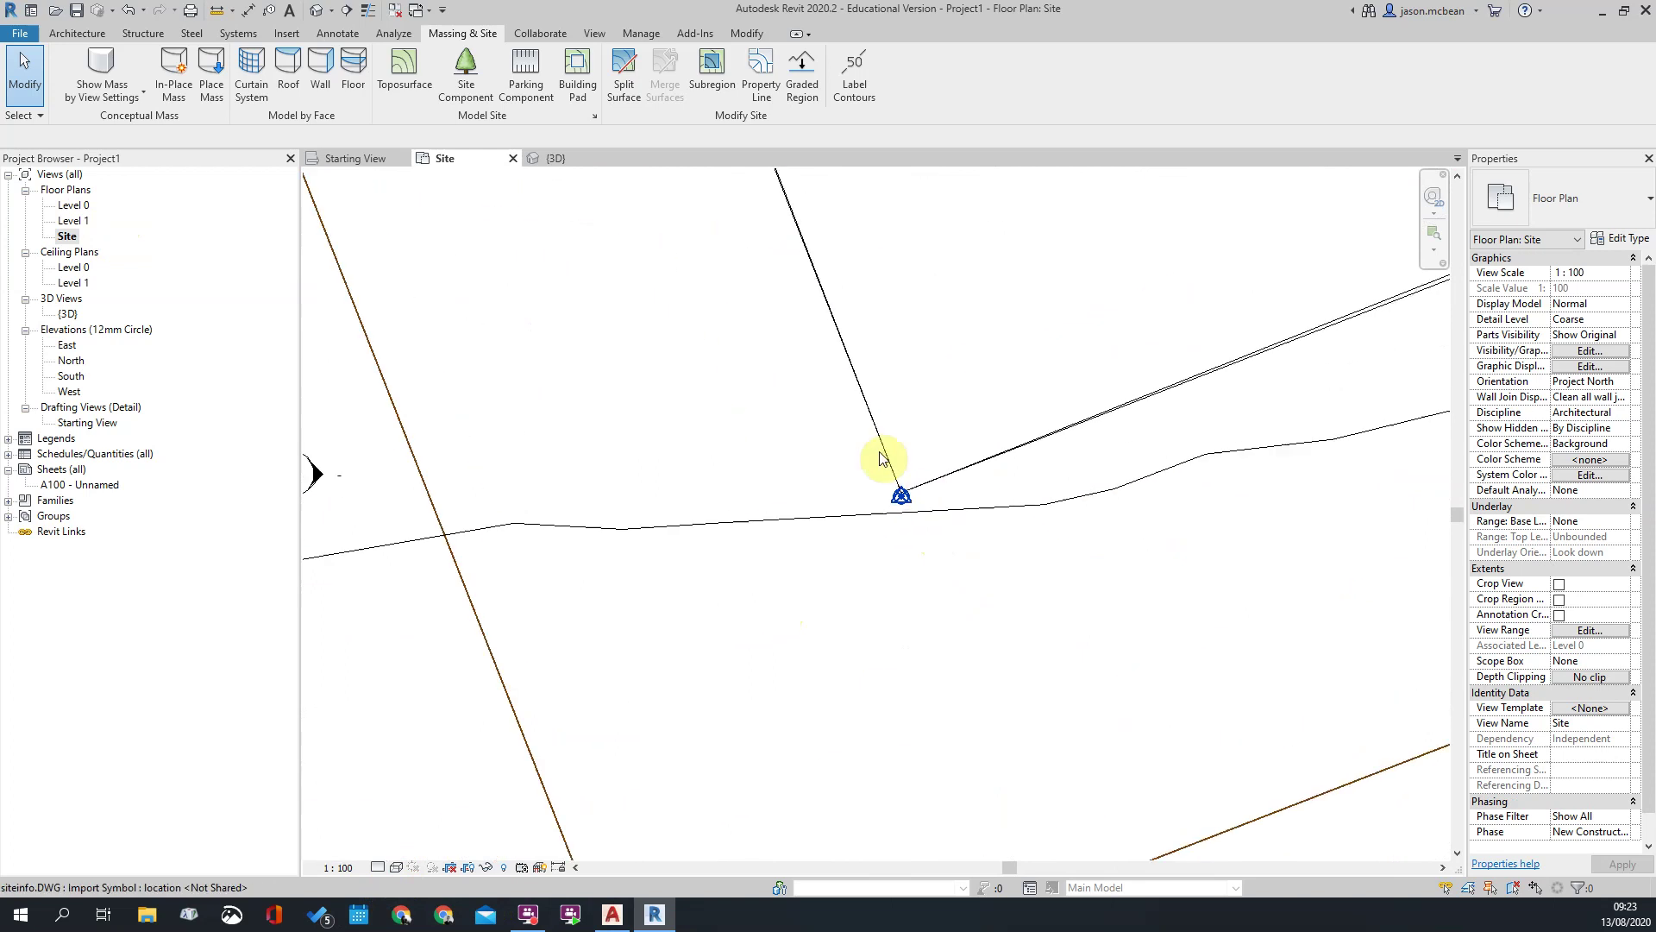
scroll(960, 504, "down", 10)
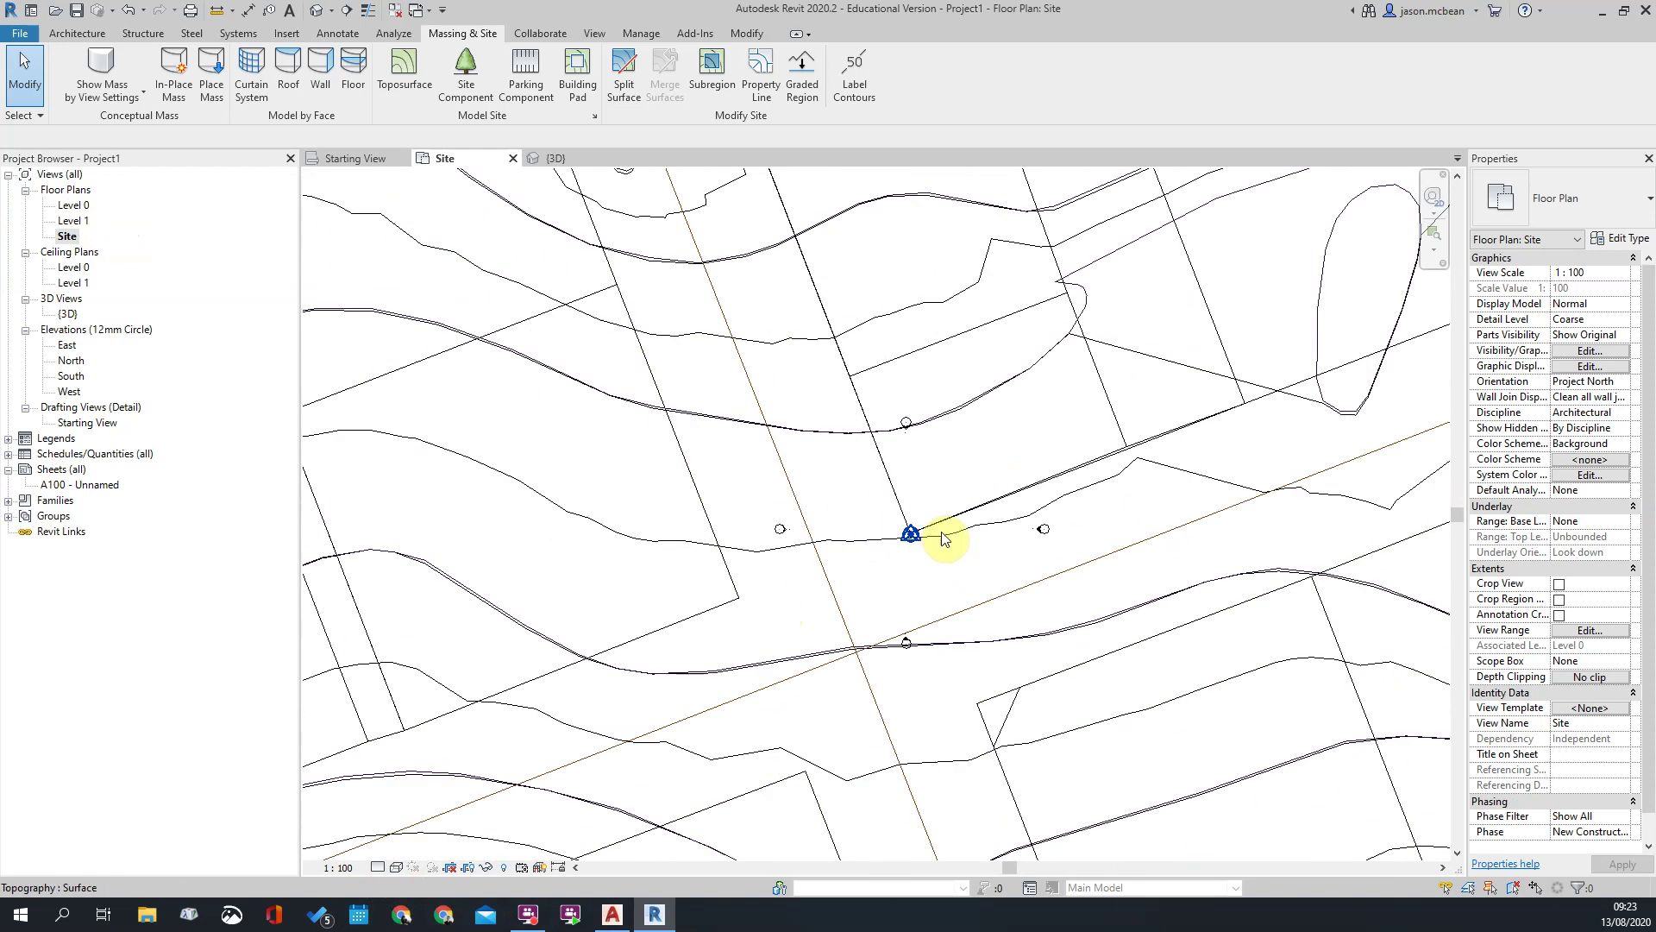
scroll(949, 538, "up", 3)
scroll(933, 535, "up", 6)
scroll(935, 538, "down", 5)
scroll(924, 535, "up", 6)
scroll(836, 555, "down", 6)
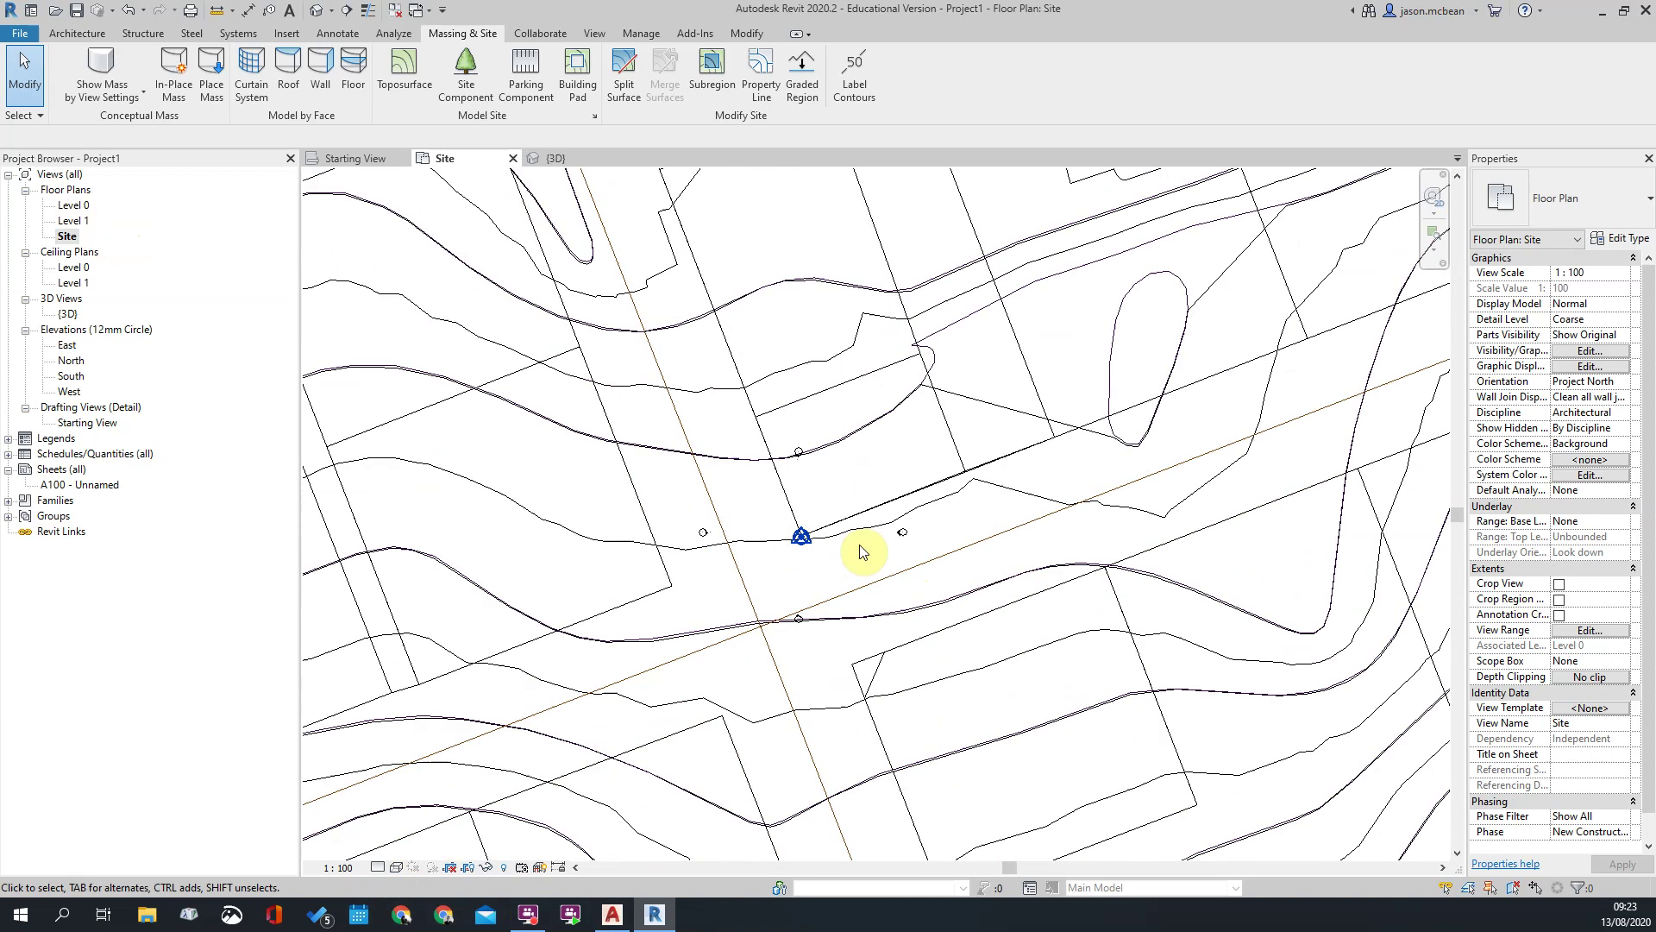
scroll(680, 820, "up", 4)
scroll(815, 560, "up", 5)
scroll(822, 578, "down", 7)
scroll(739, 537, "up", 4)
scroll(843, 525, "down", 3)
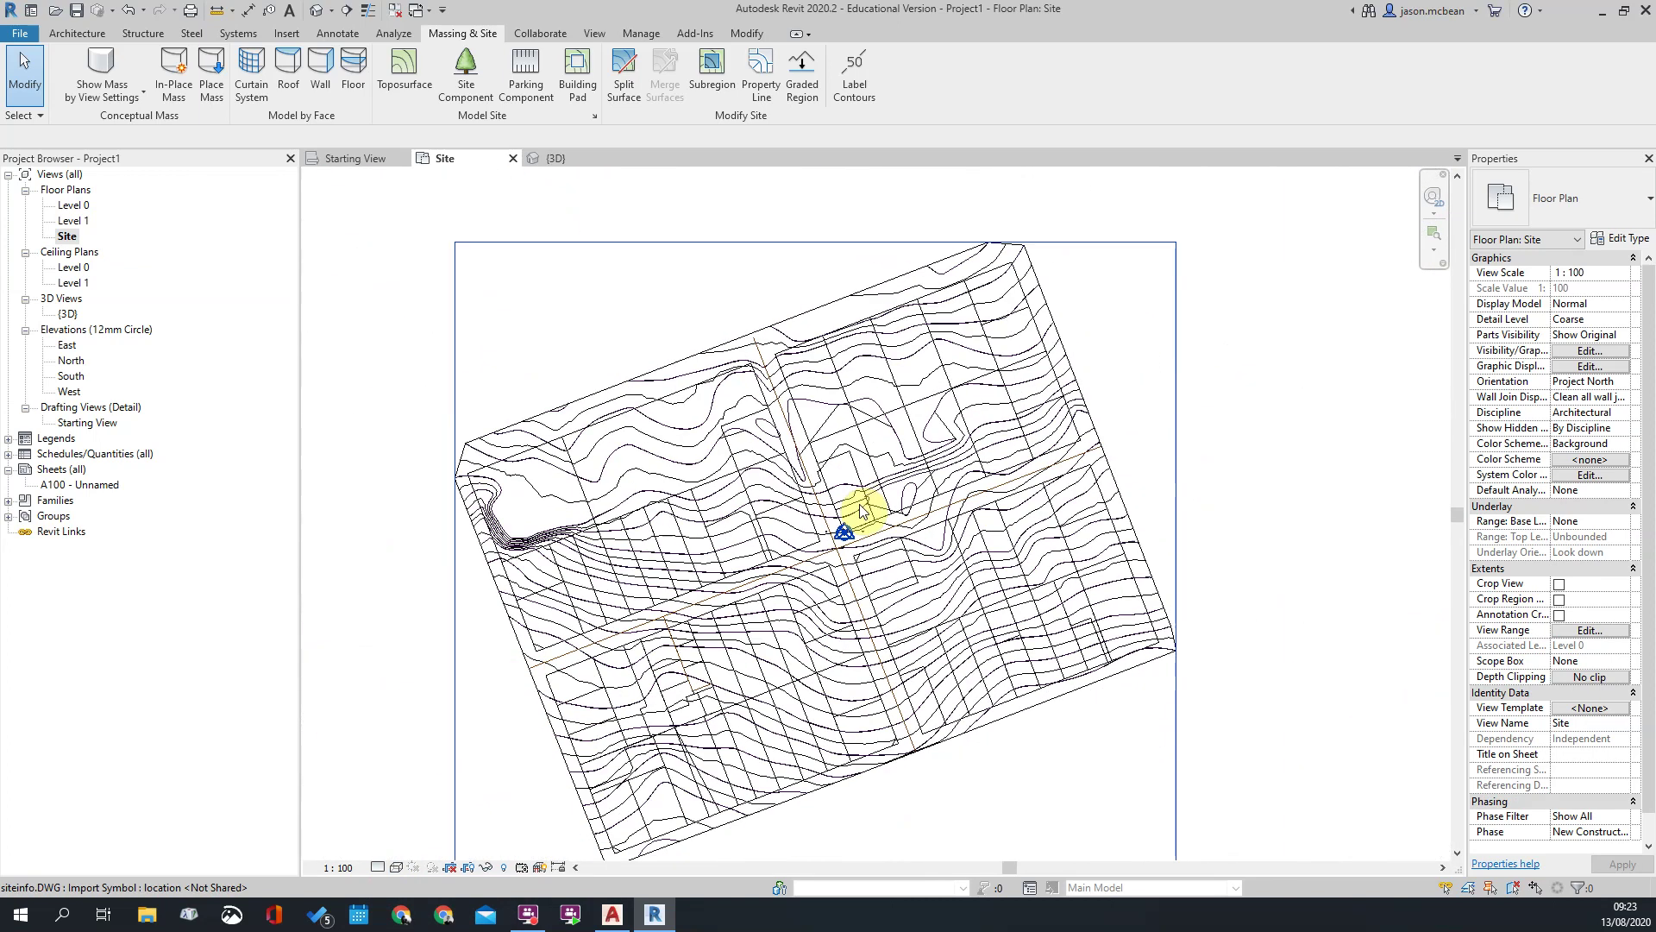
scroll(874, 515, "up", 4)
scroll(872, 518, "down", 4)
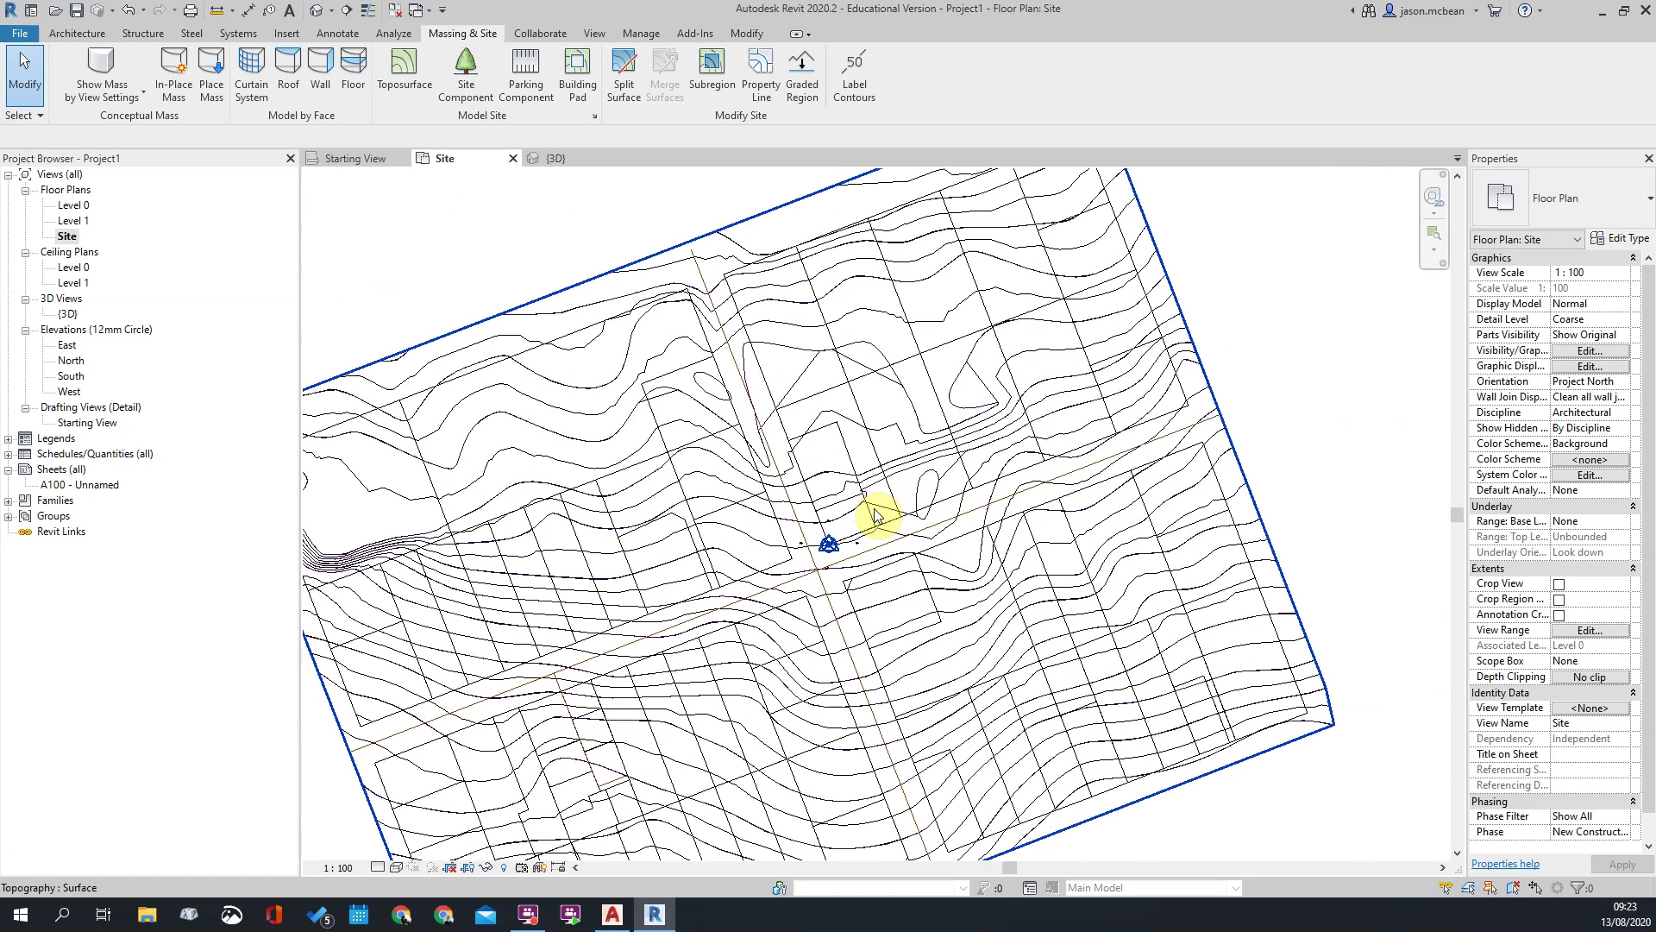
scroll(865, 554, "up", 6)
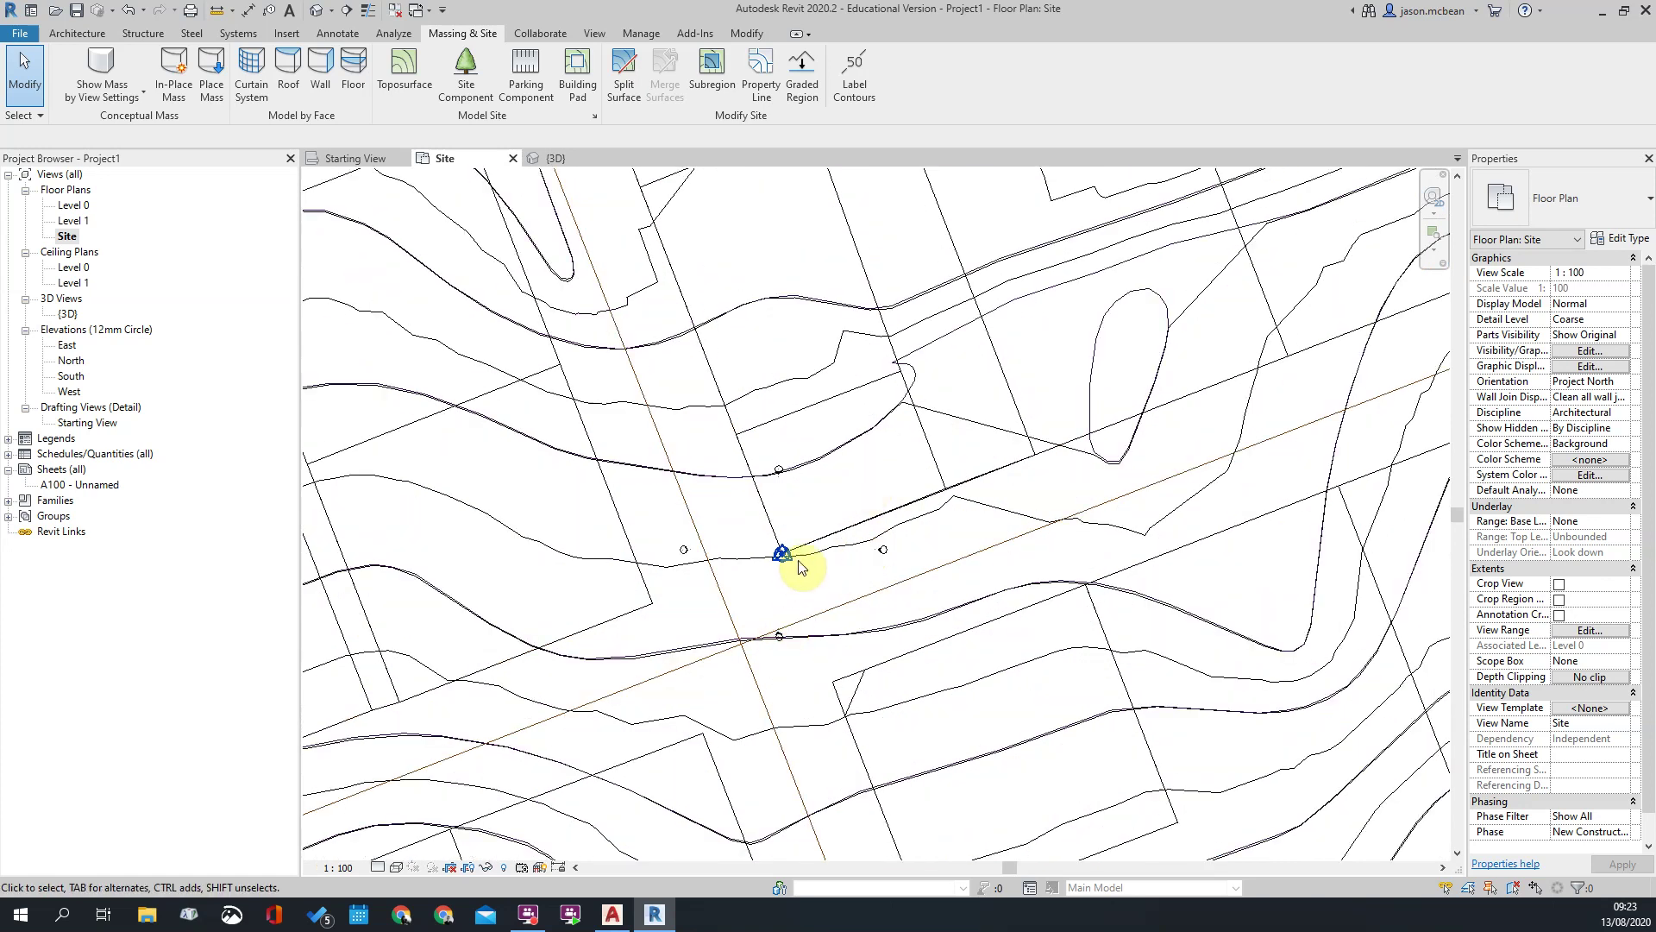
scroll(798, 573, "down", 2)
scroll(774, 375, "up", 1)
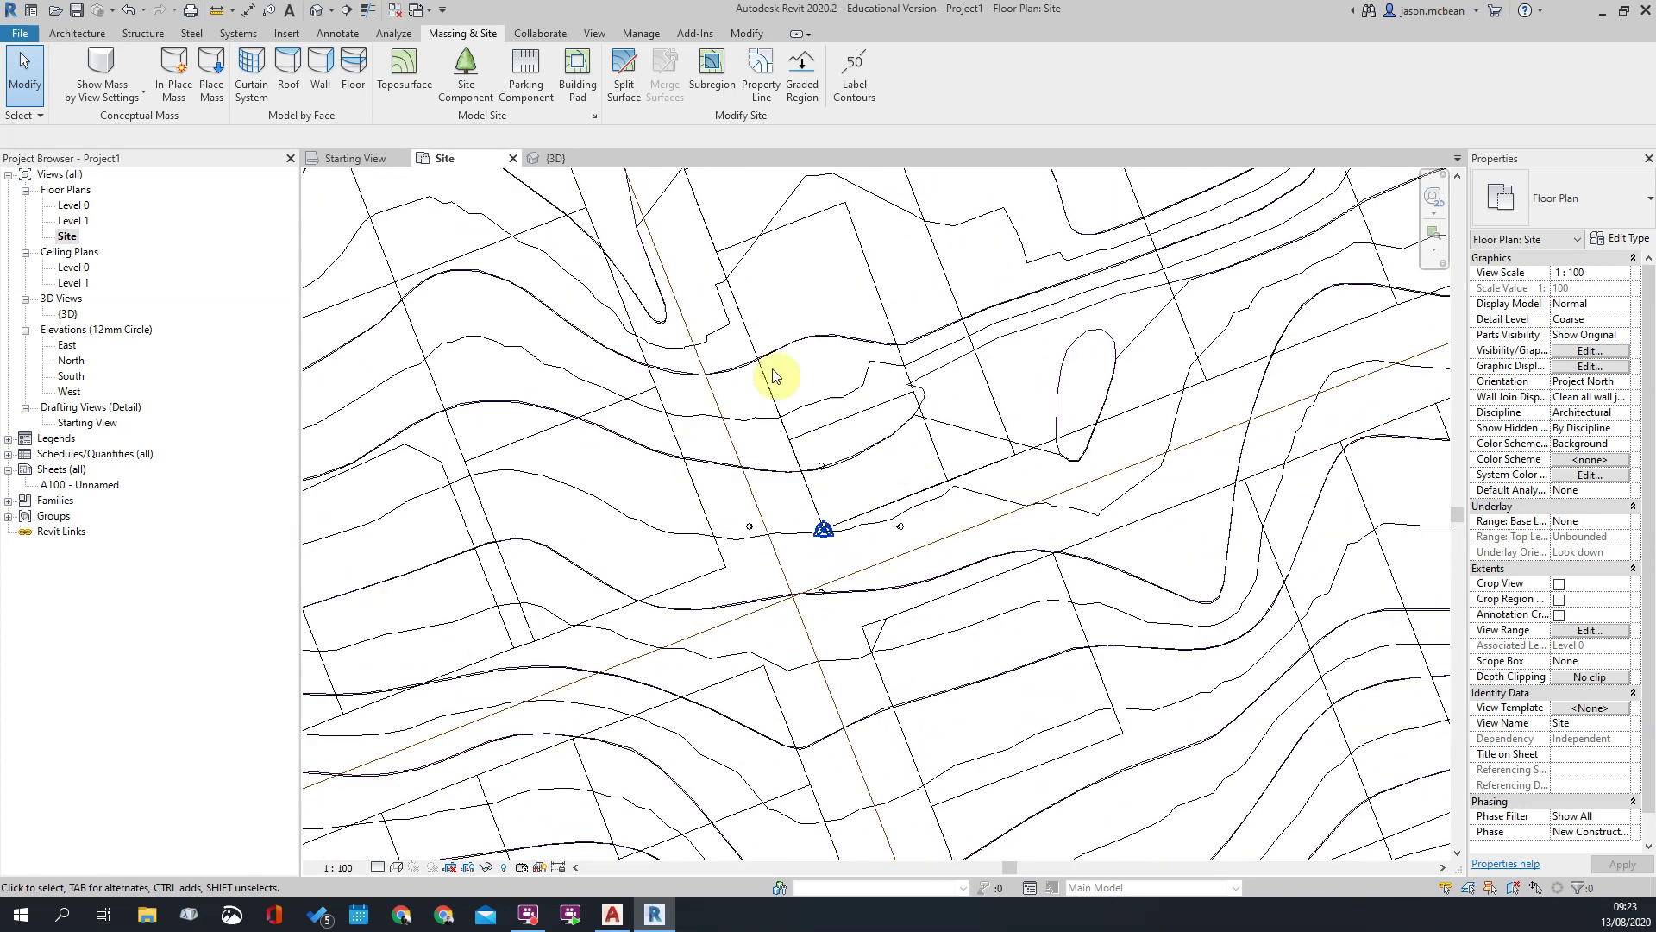
scroll(789, 328, "down", 4)
scroll(758, 473, "down", 4)
Step: Open the North elevation and zoom to the toposurface's grey terrain section
double_click(71, 361)
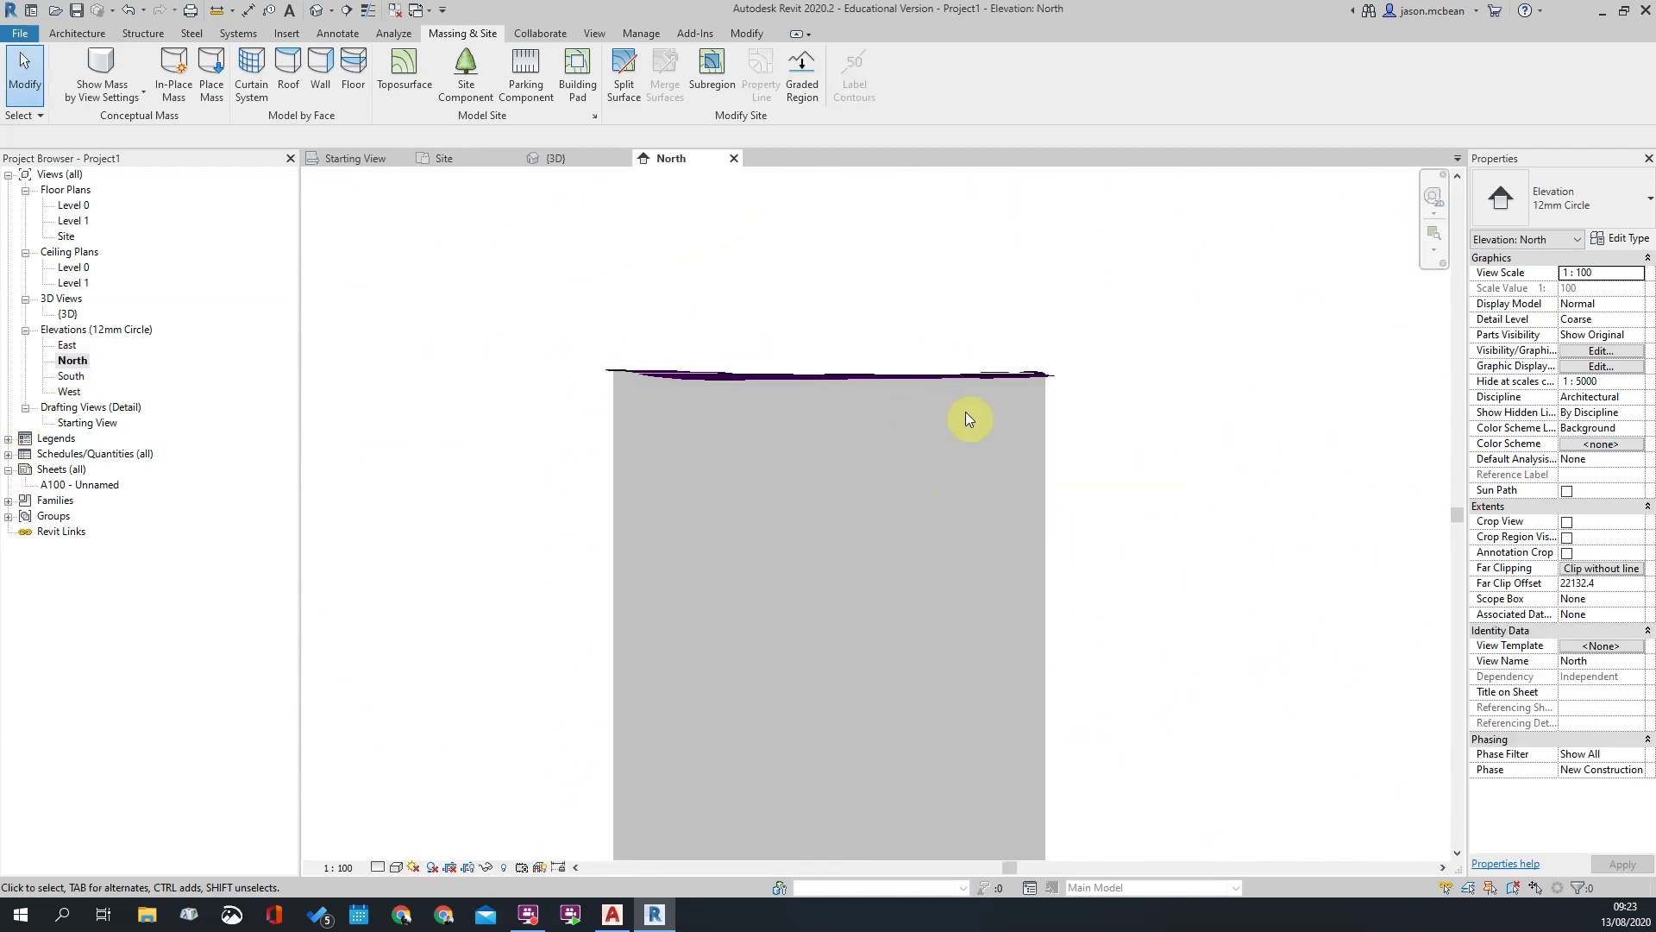
scroll(954, 374, "down", 2)
scroll(792, 633, "up", 4)
scroll(792, 633, "up", 5)
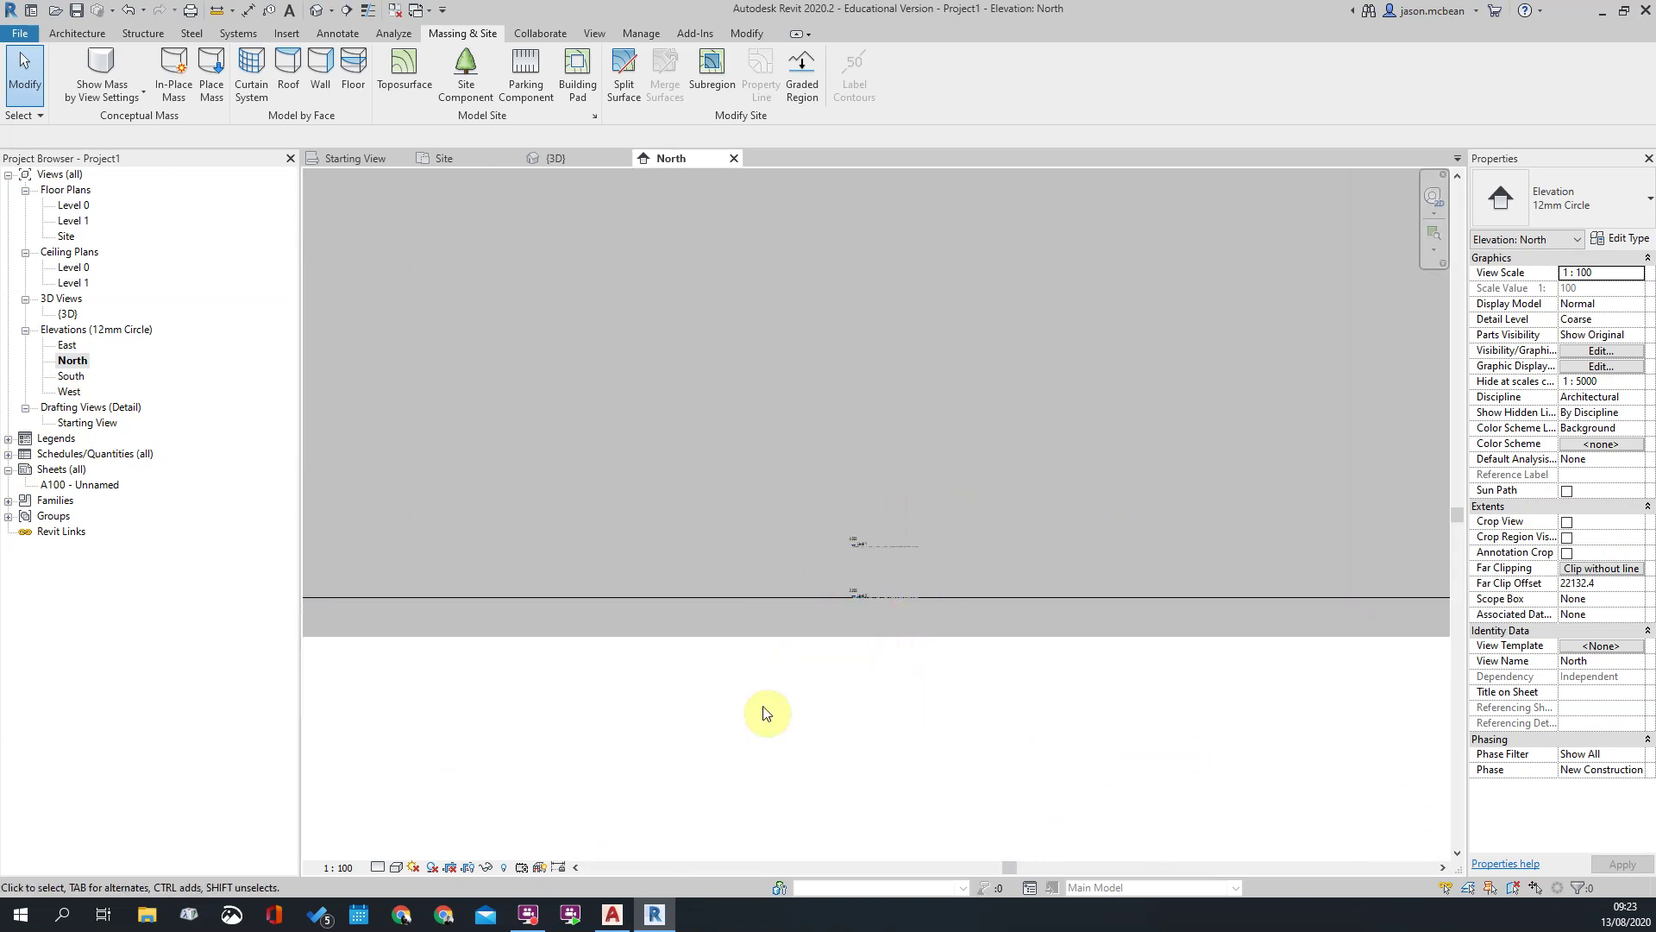
scroll(854, 638, "down", 6)
scroll(824, 302, "up", 4)
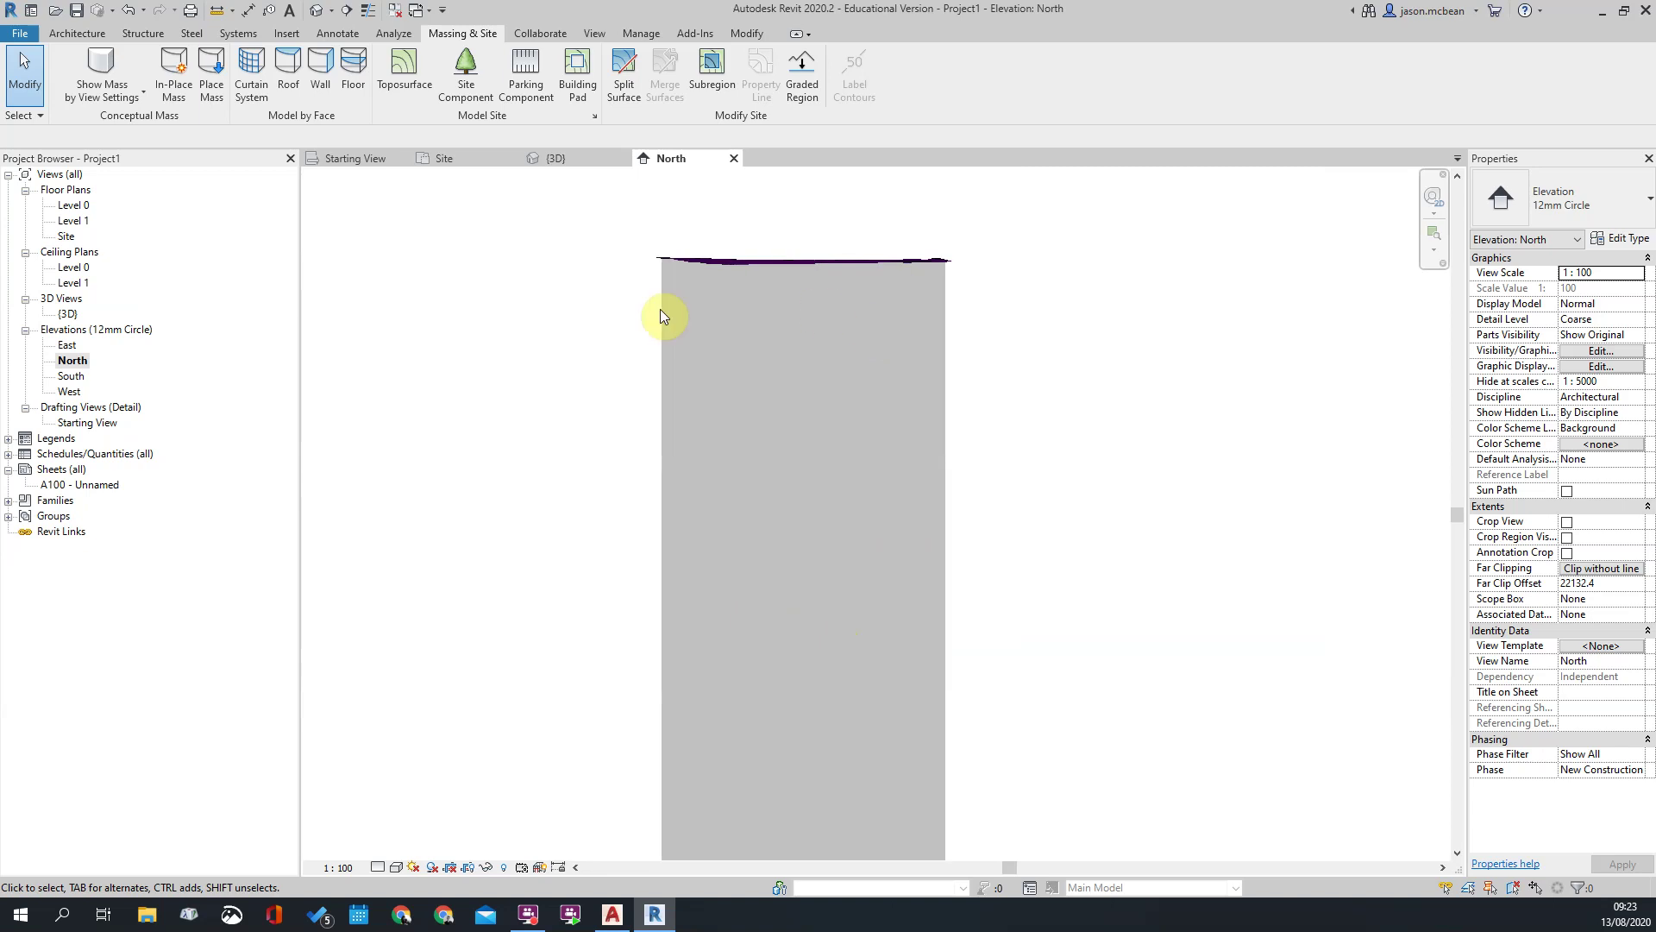
scroll(586, 574, "down", 3)
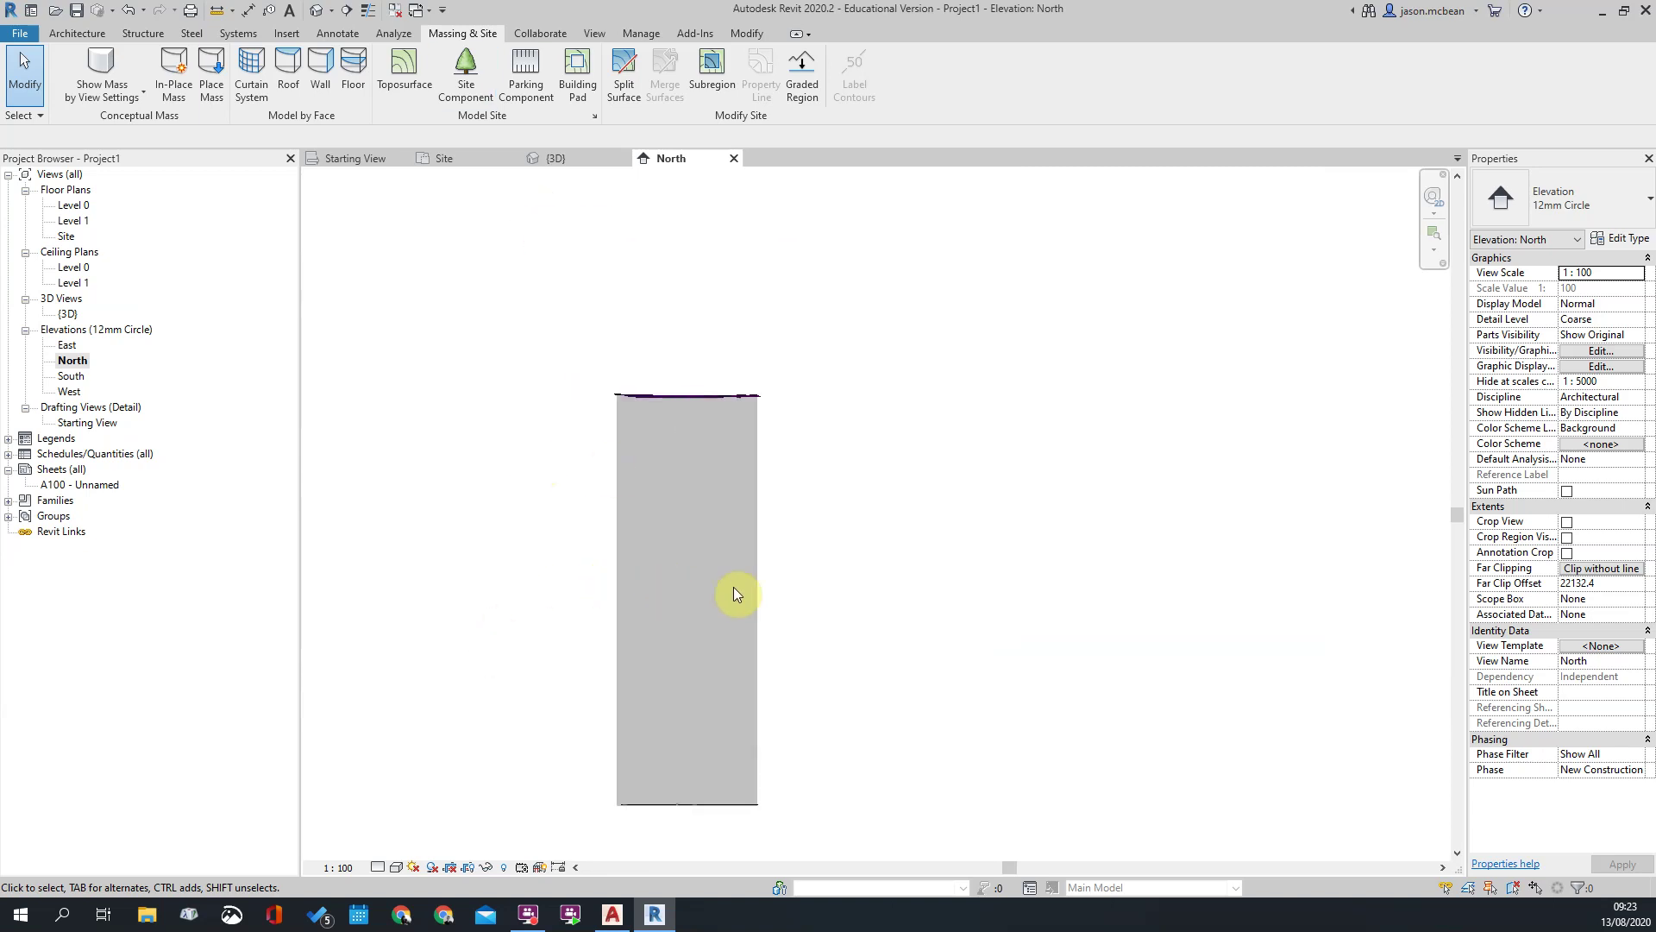
Step: Return to the 3D view and open its Visibility/Graphic Overrides (VG) on Model Categories
left_click(318, 10)
scroll(815, 723, "down", 5)
key("v")
key("g")
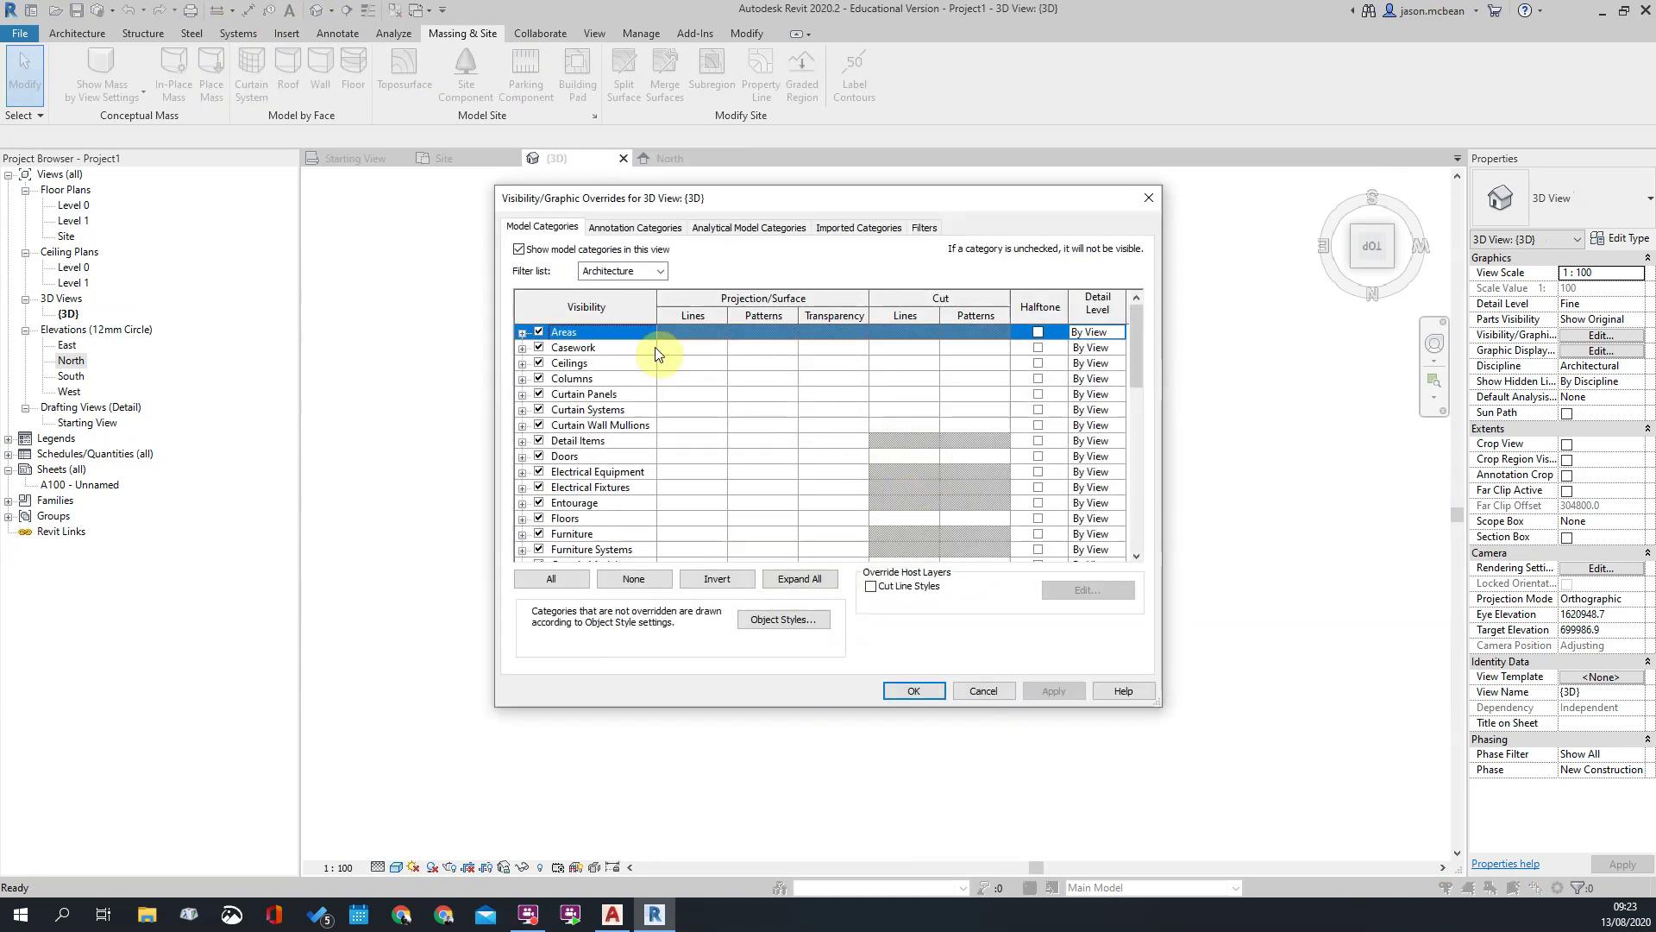
left_click(636, 227)
scroll(621, 509, "down", 4)
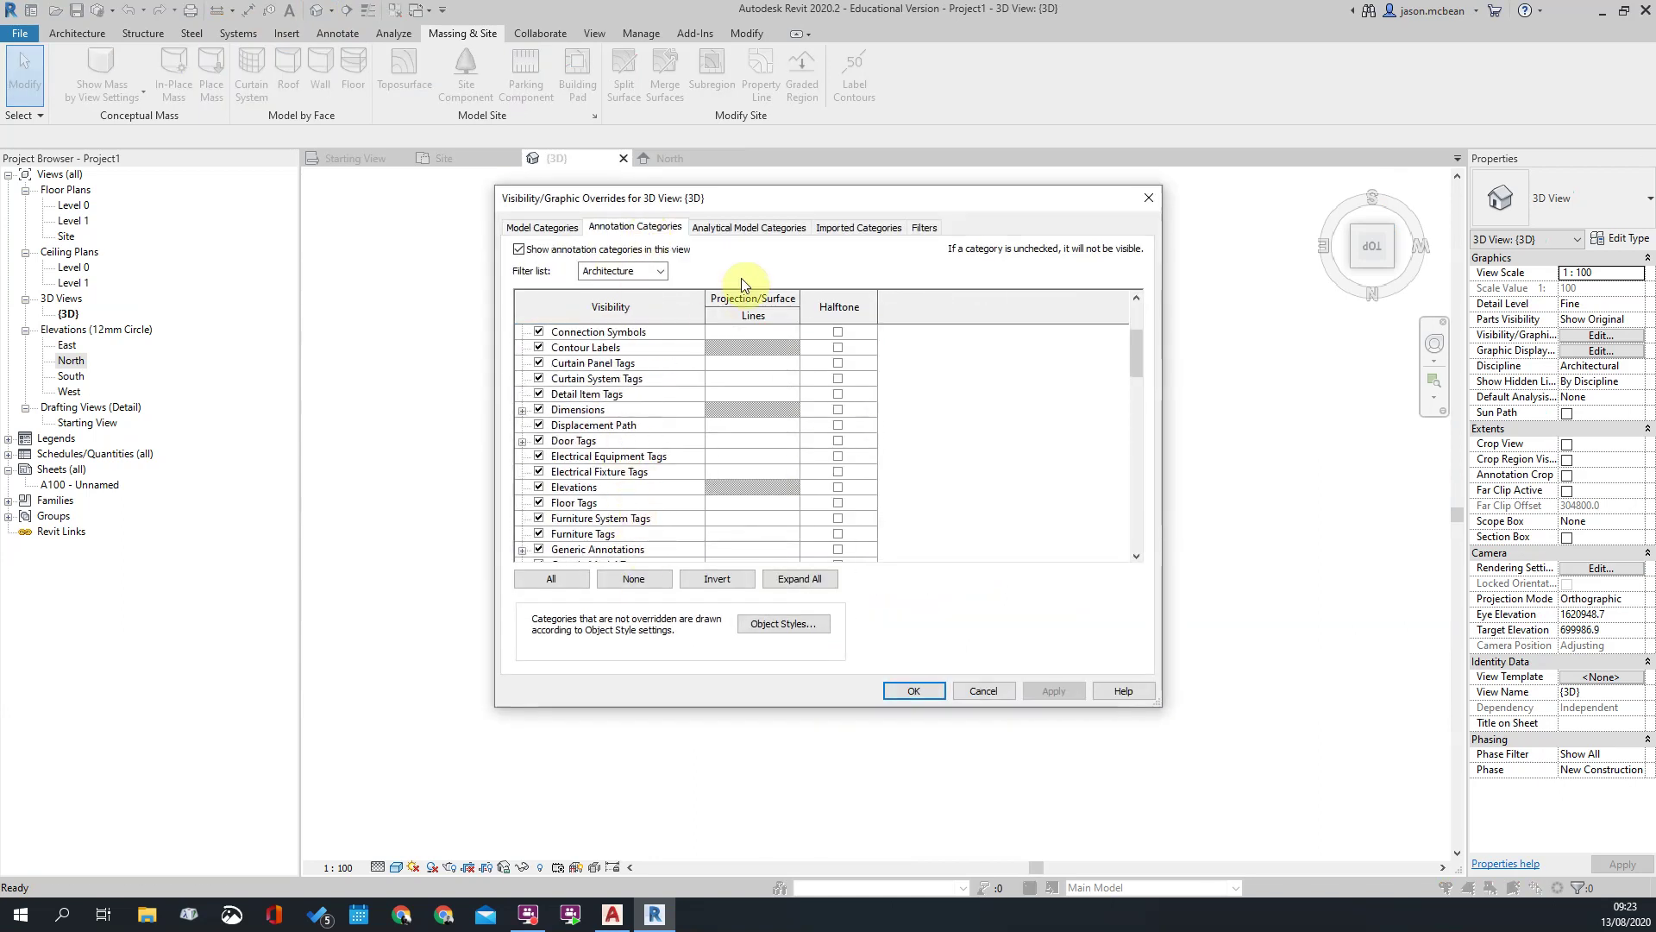
left_click(542, 227)
left_click(588, 533)
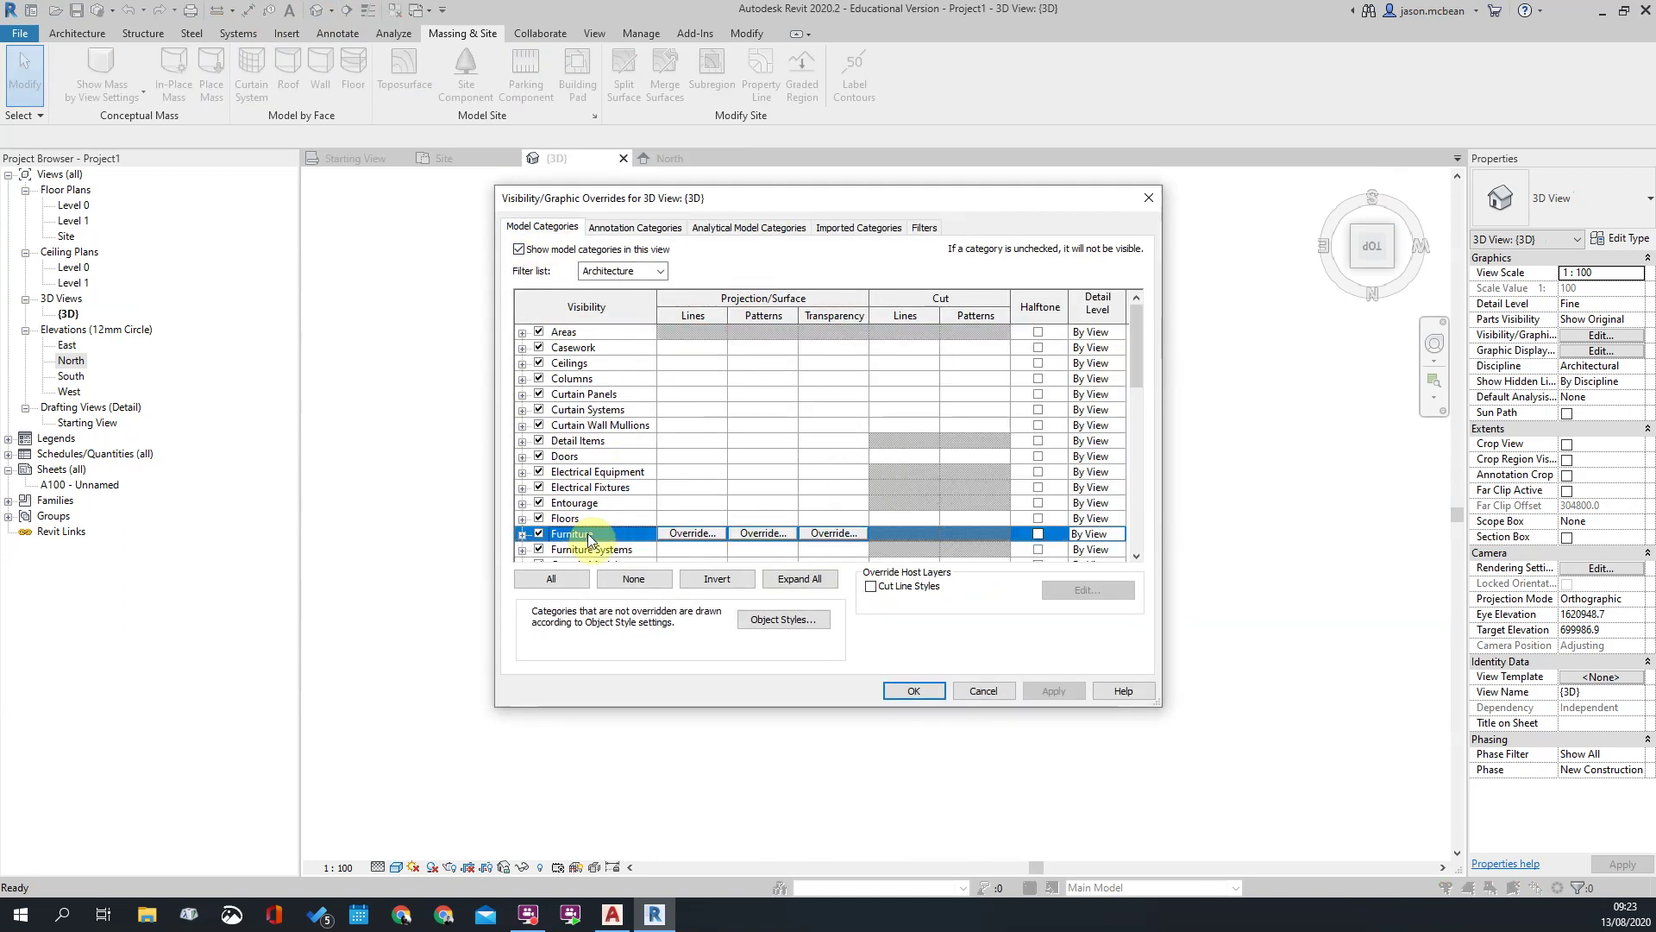
scroll(587, 533, "down", 2)
Step: Under Site, turn on Internal Origin, Project Base Point and Survey Point, and apply
left_click(532, 446)
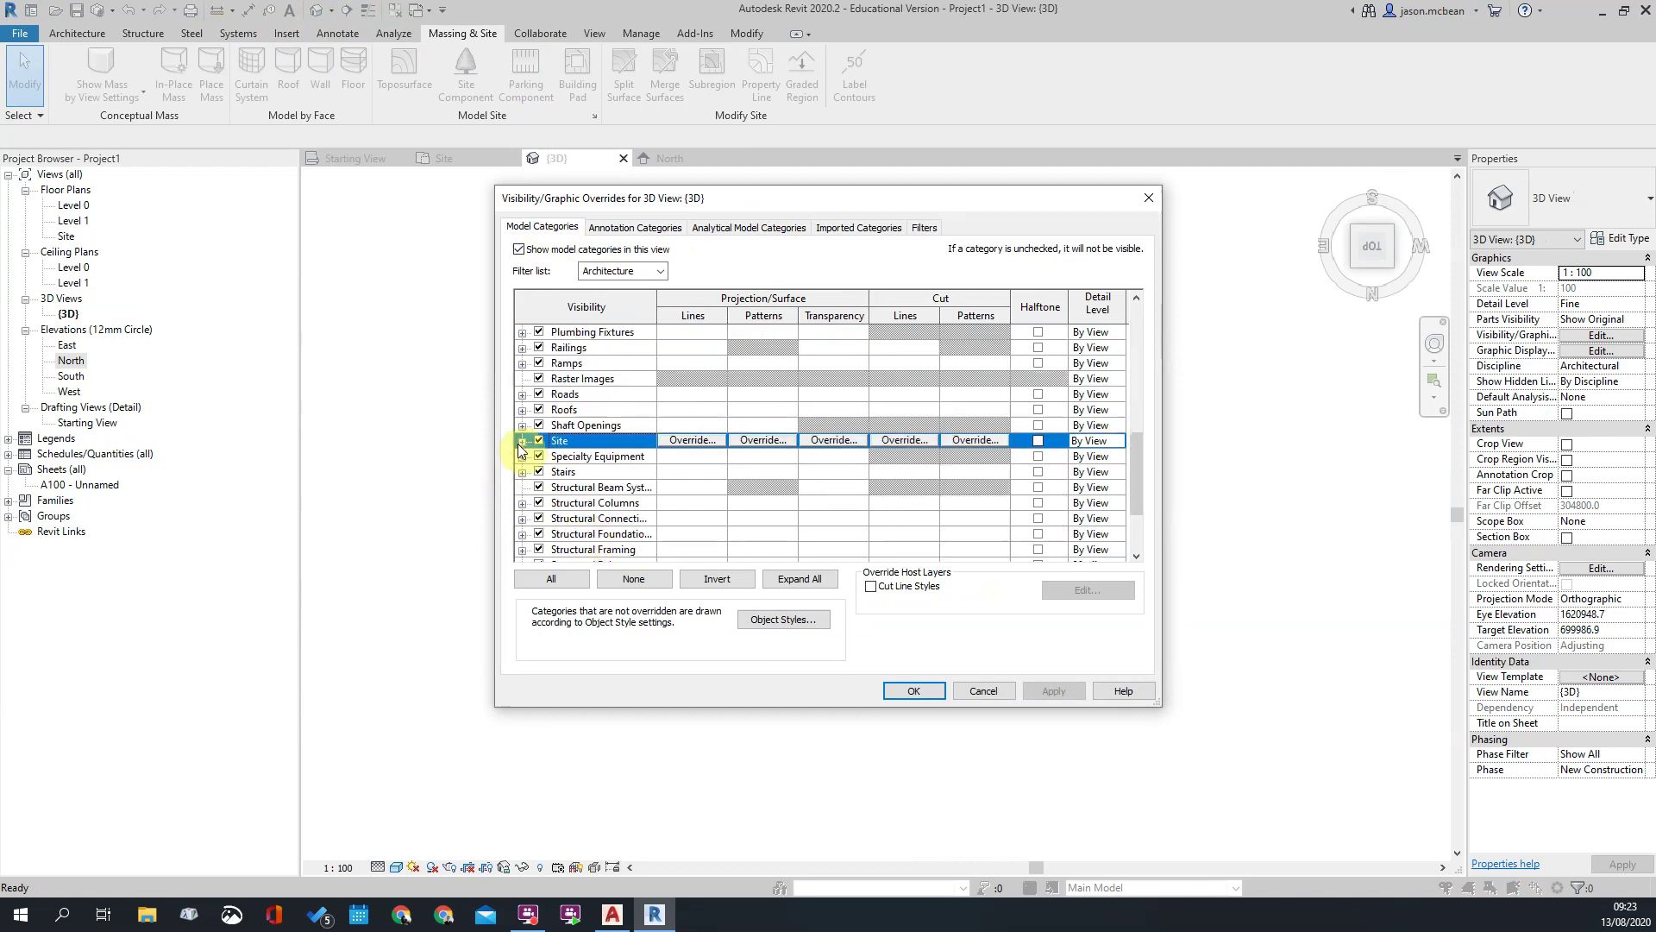
left_click(523, 446)
left_click(556, 440)
left_click(556, 487)
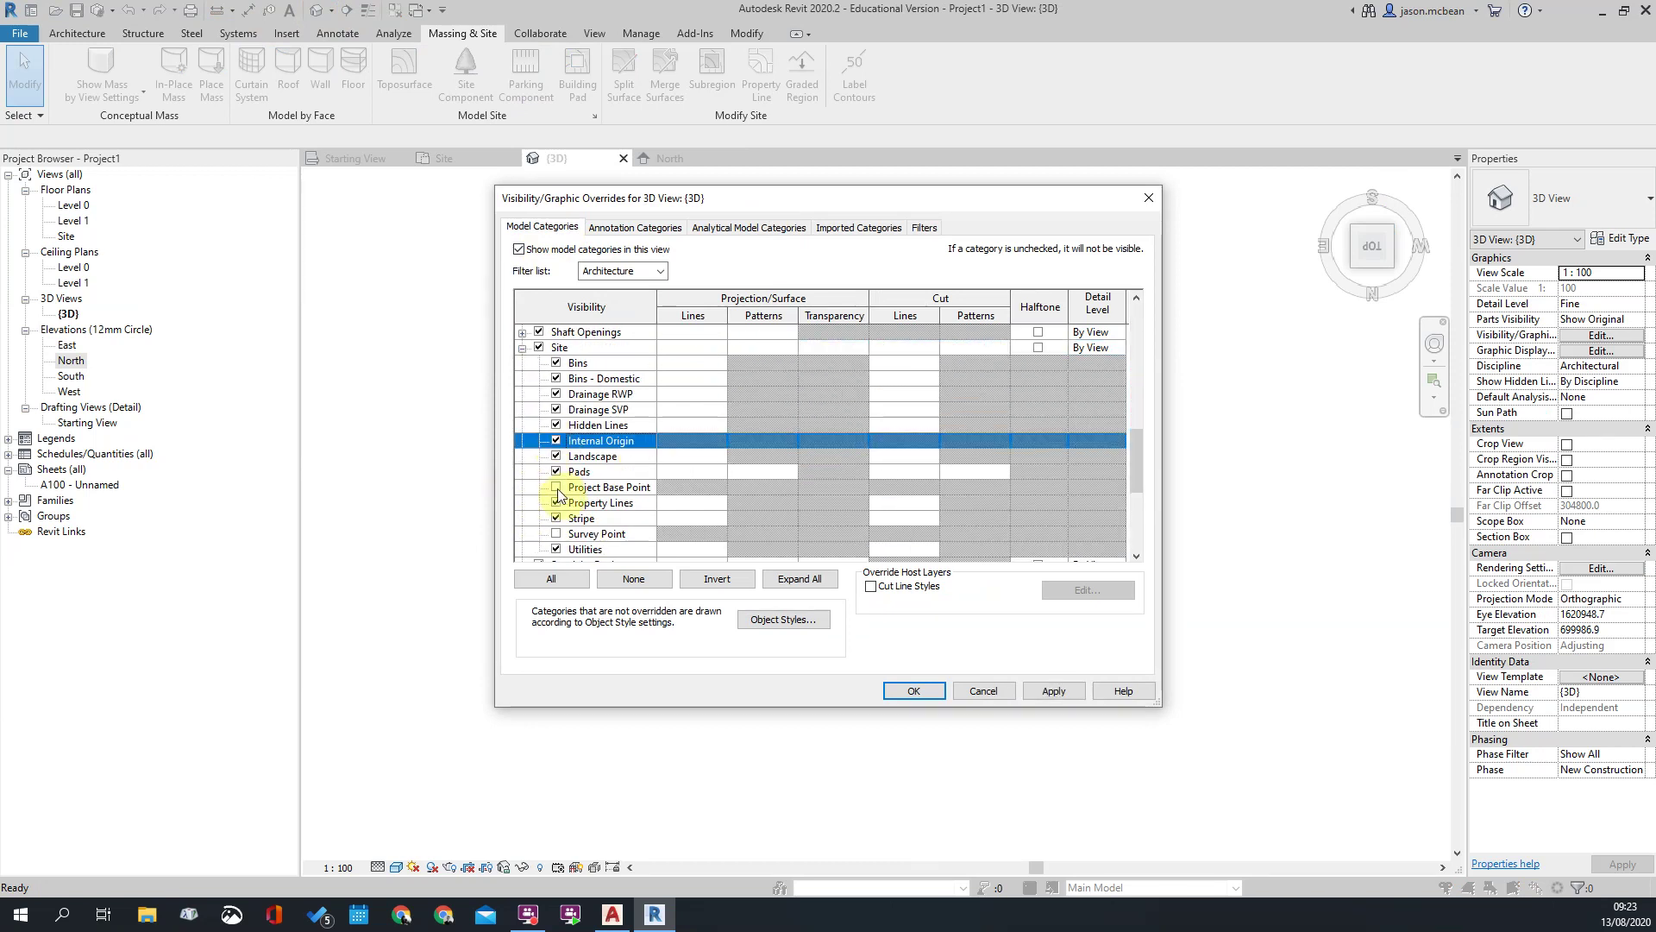
left_click(557, 533)
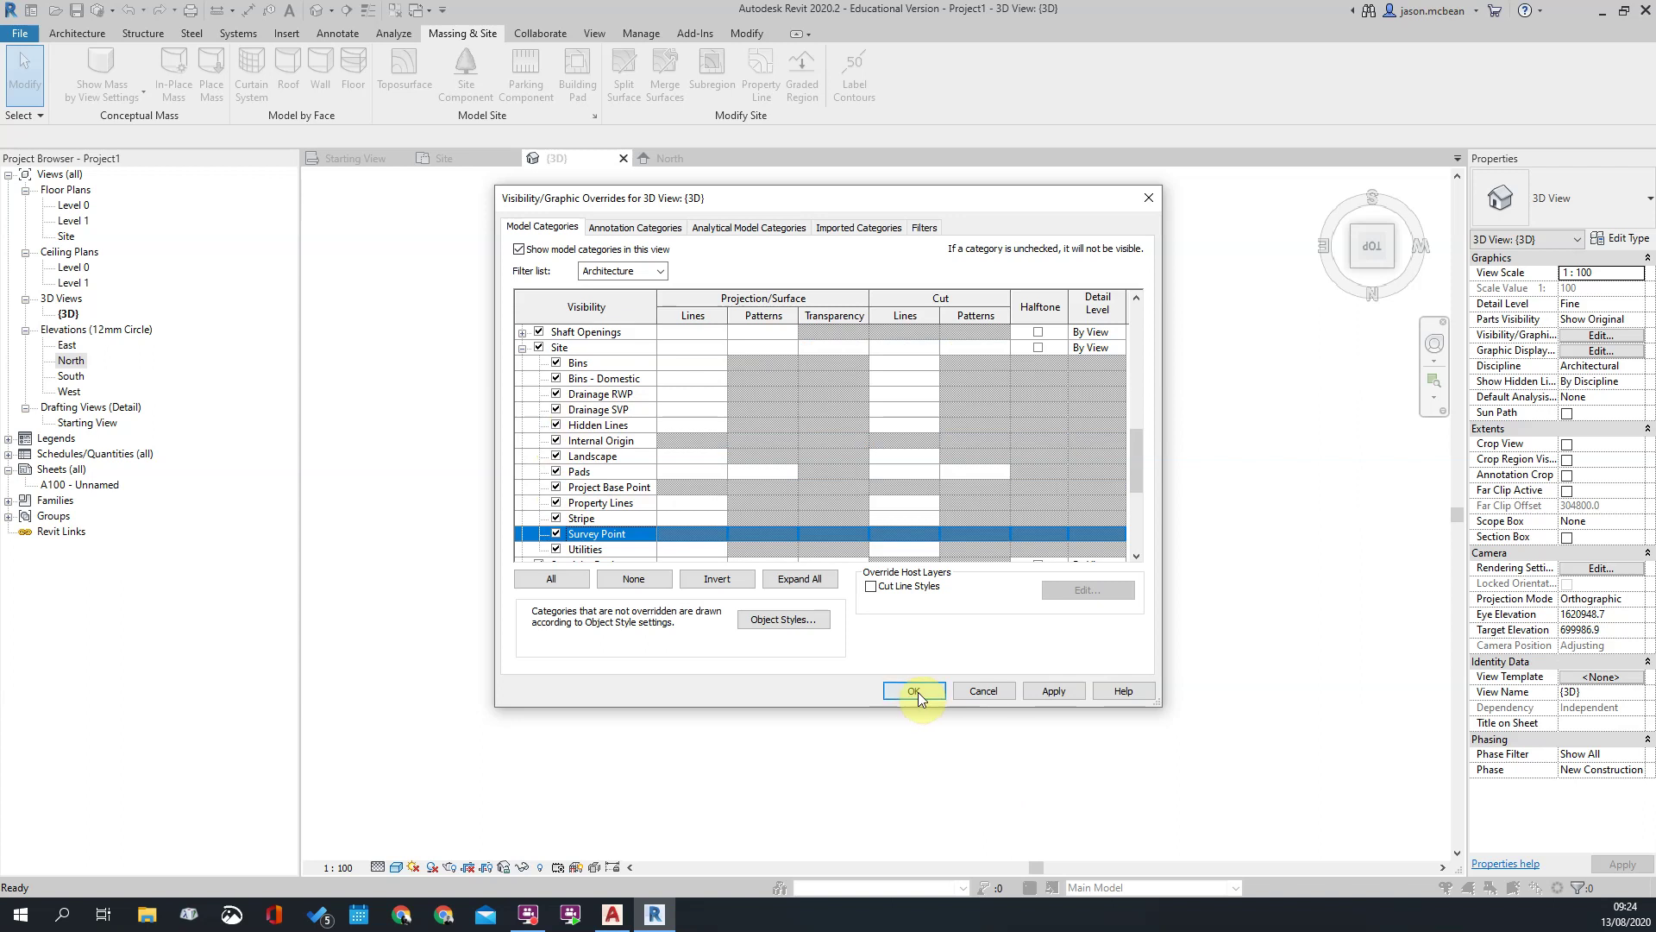
left_click(915, 691)
scroll(820, 509, "up", 5)
Step: View the site isometrically, then from the top rotated 90° to show the whole surface
scroll(832, 529, "up", 2)
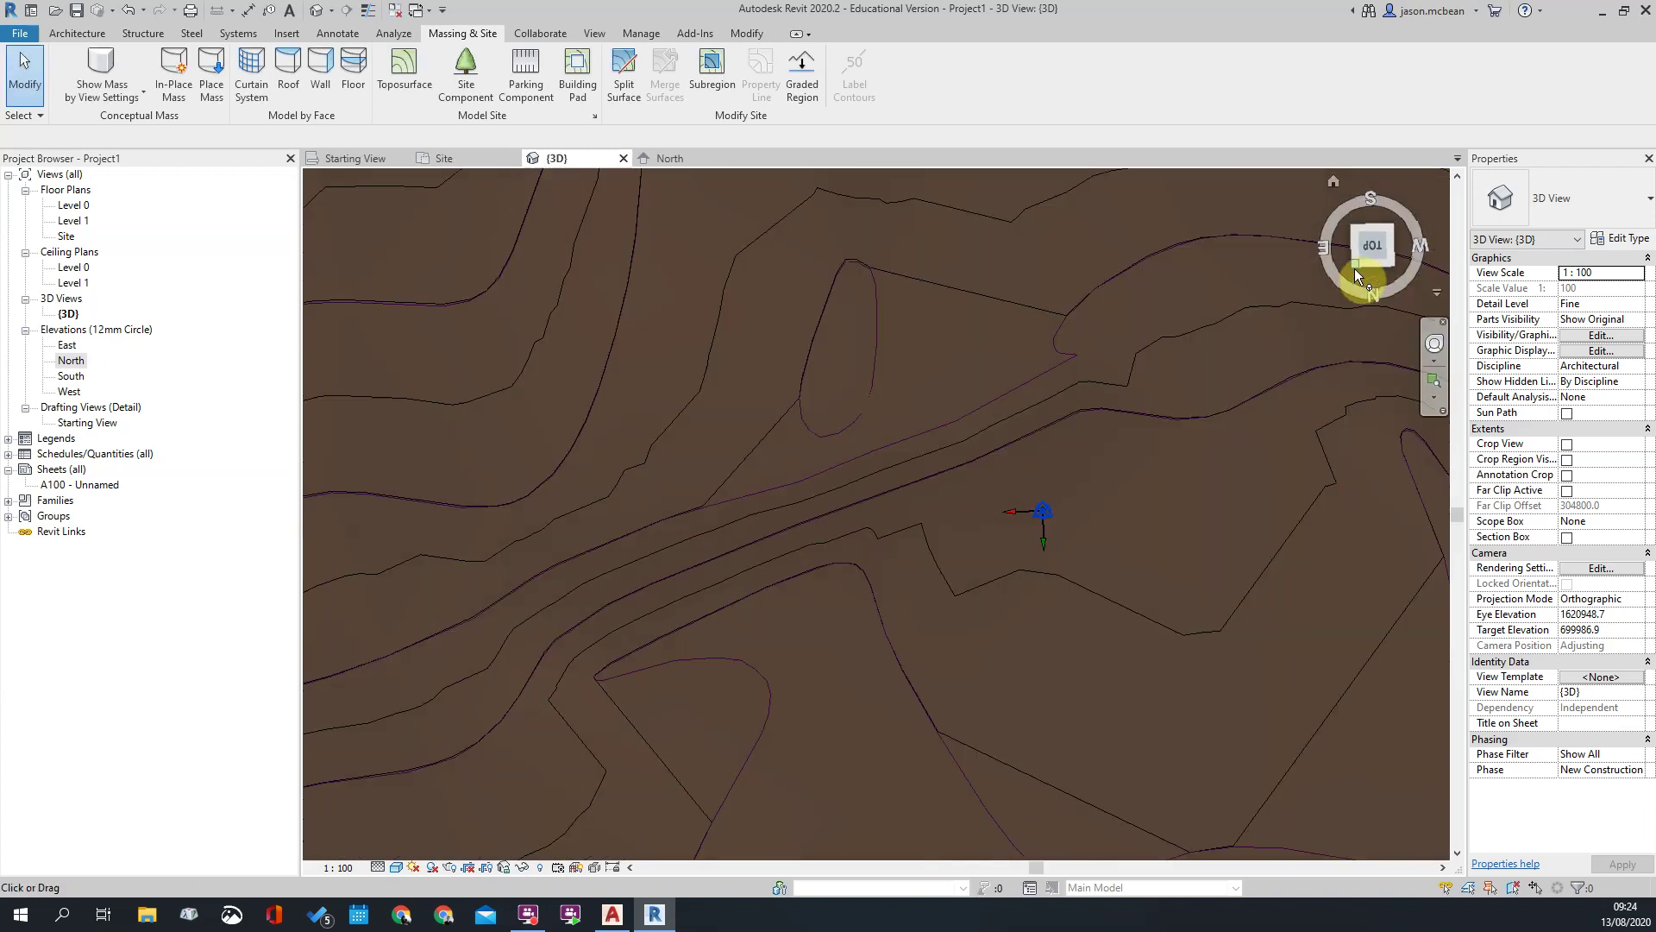
left_click(1356, 276)
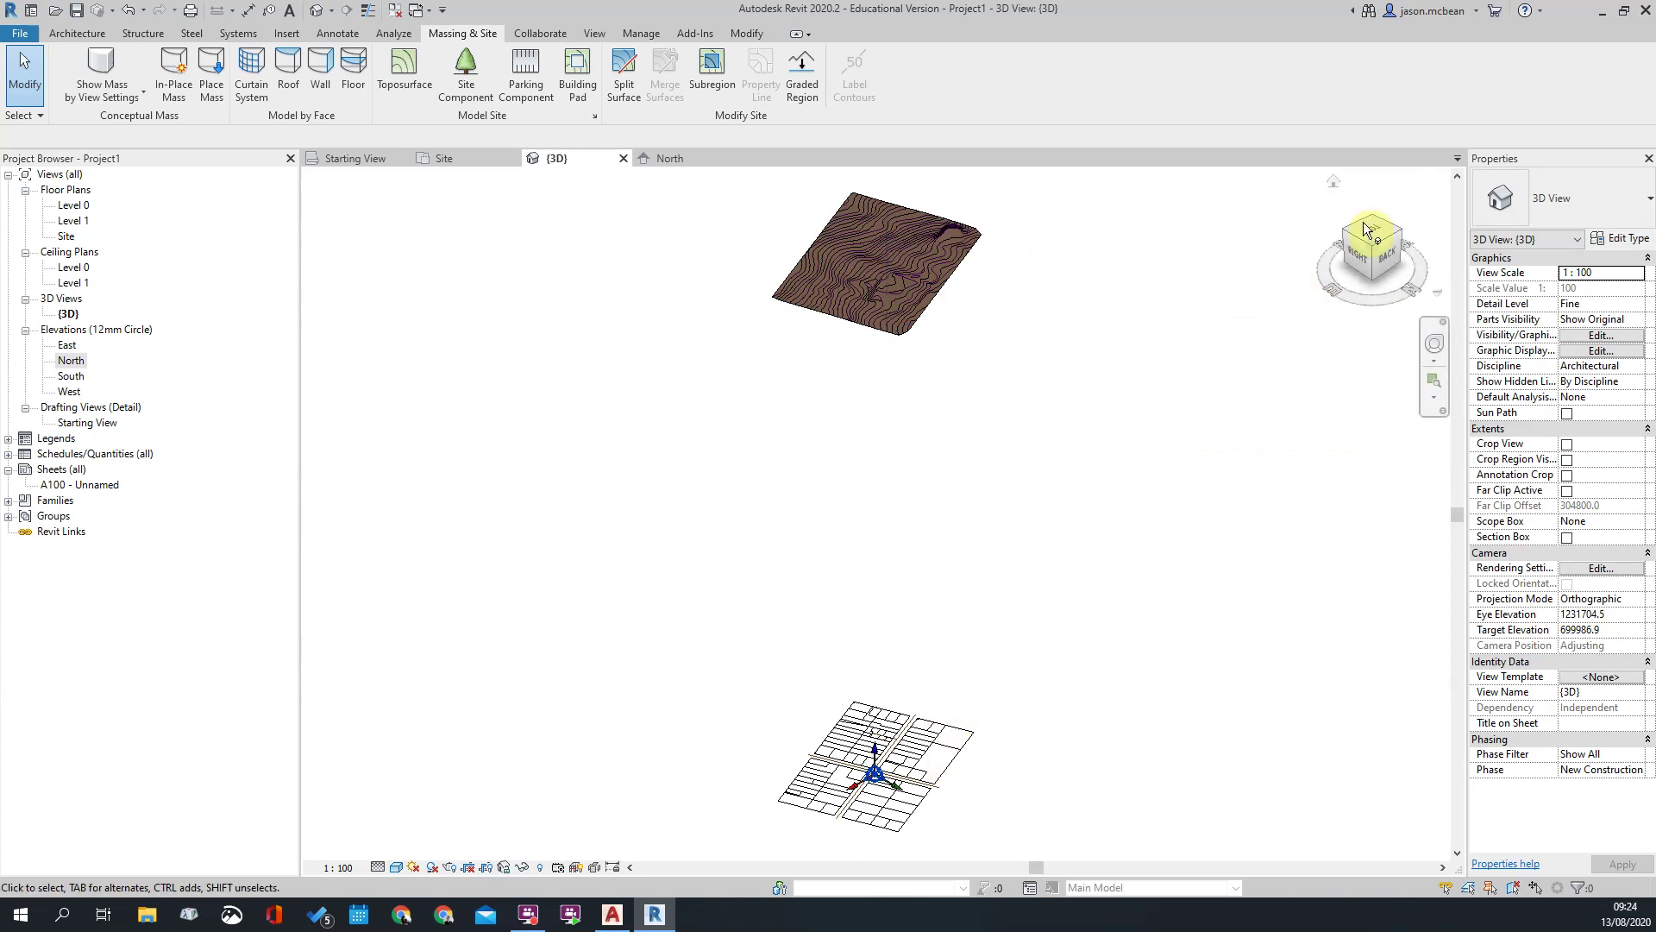
scroll(992, 742, "up", 5)
scroll(874, 747, "up", 2)
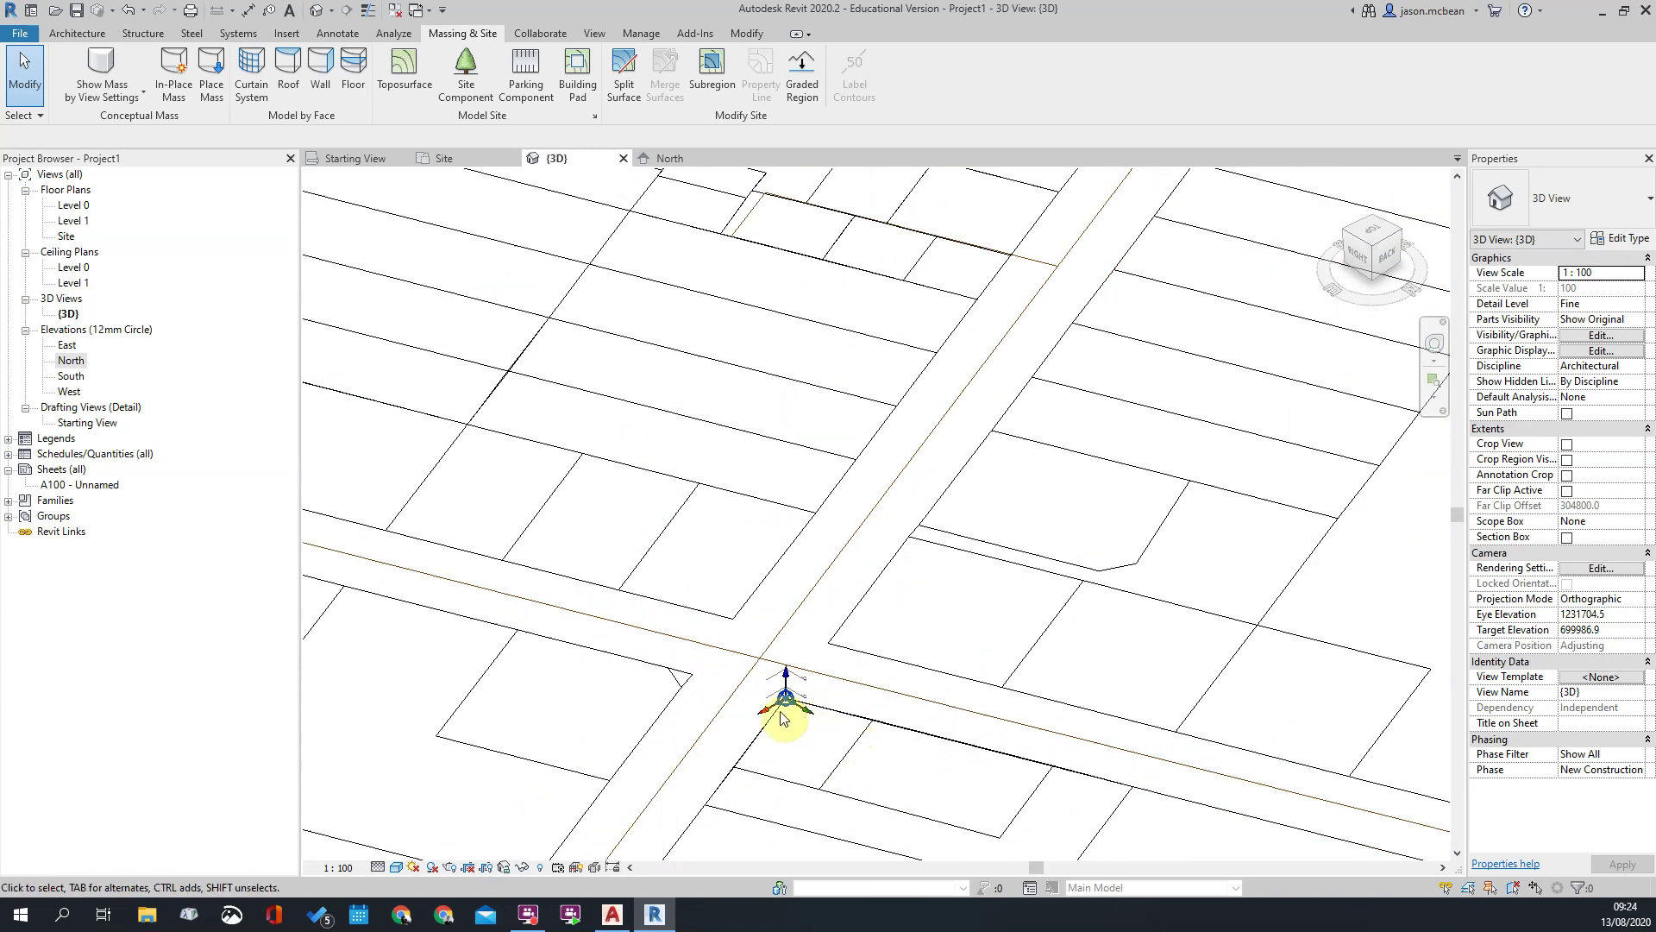
left_click(1378, 231)
left_click(1426, 189)
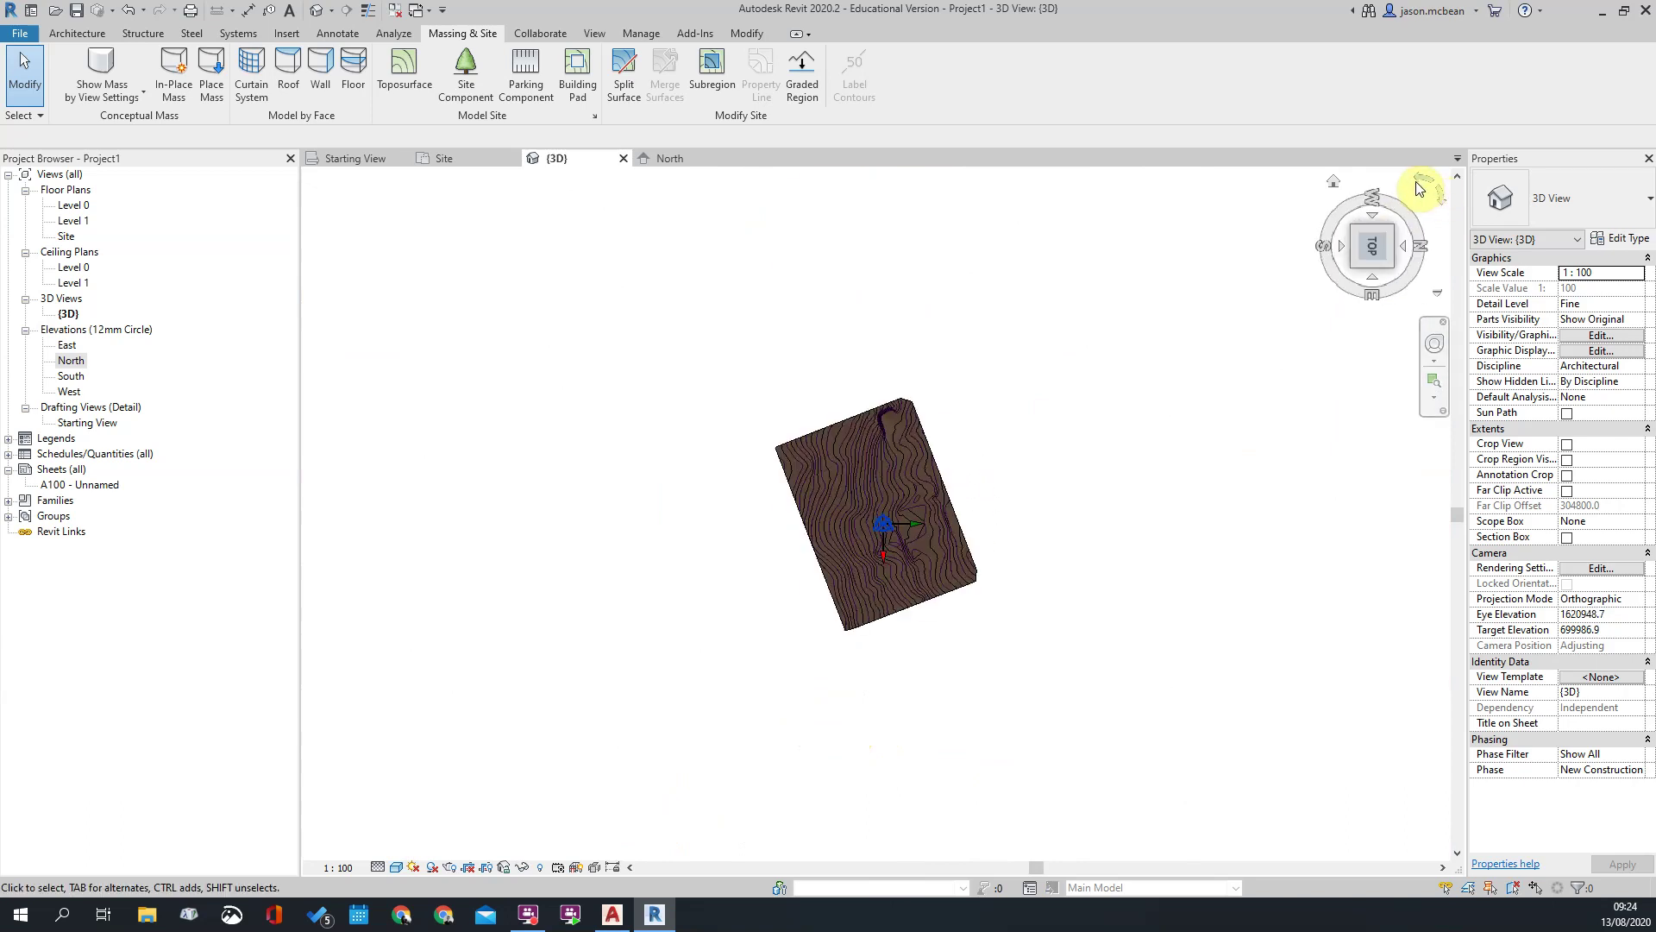
scroll(936, 469, "up", 5)
scroll(986, 408, "down", 5)
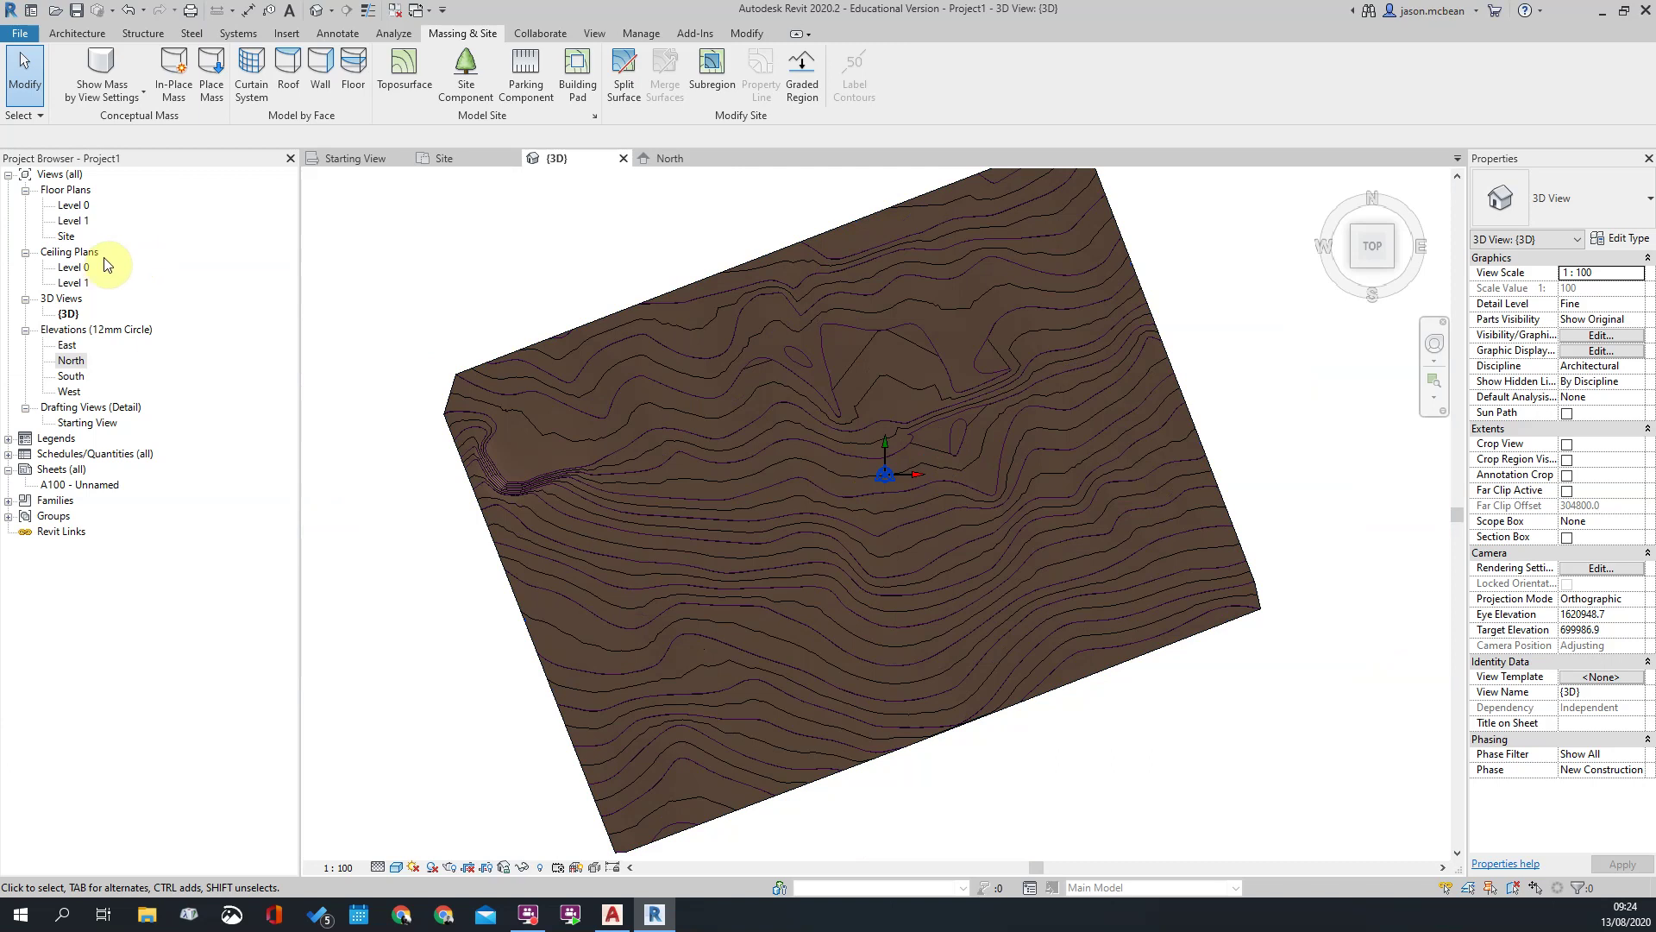
Step: On the Site plan, draw a Label Contours line from the top to the bottom of the site
double_click(68, 236)
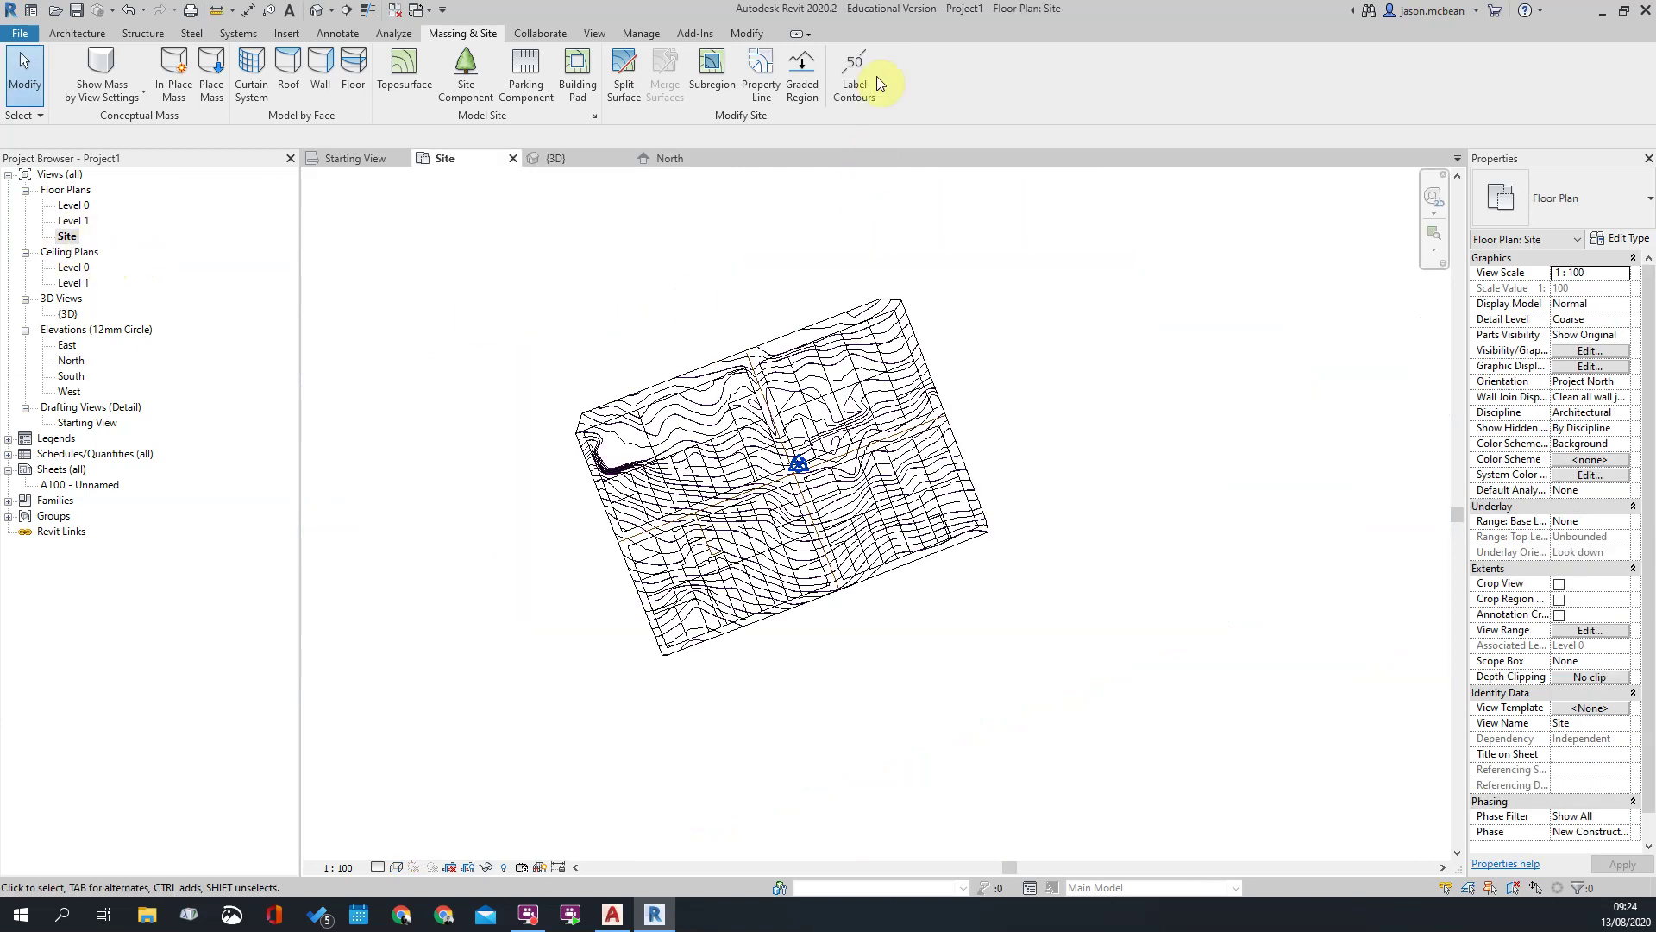
left_click(855, 69)
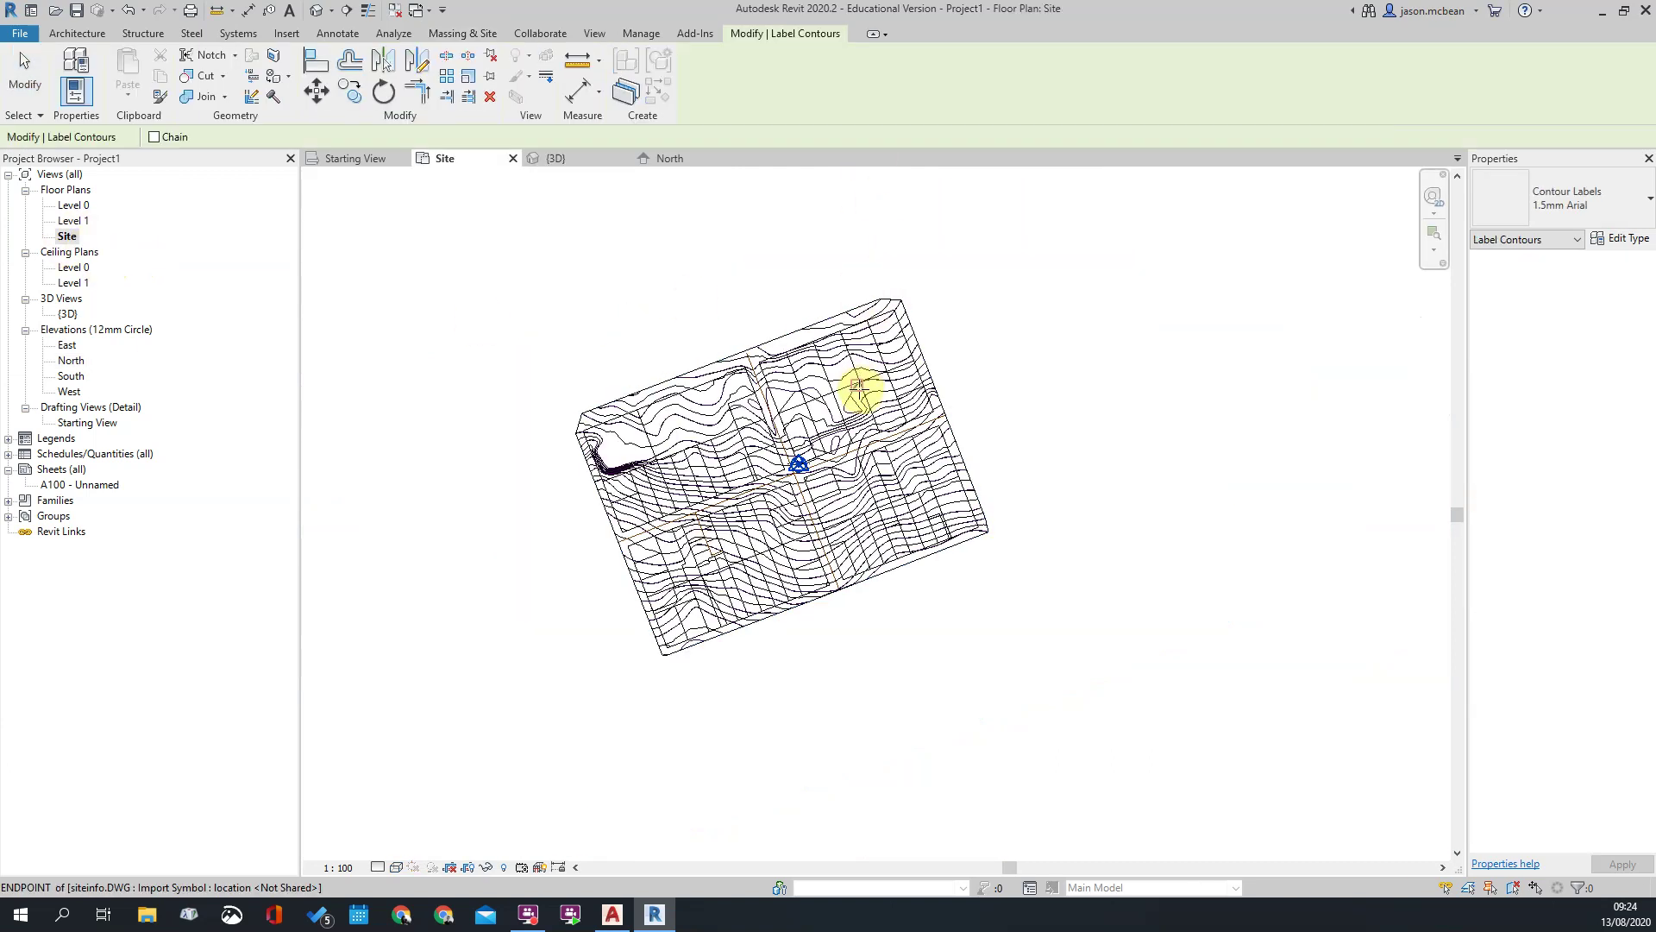
scroll(859, 383, "up", 2)
left_click(760, 267)
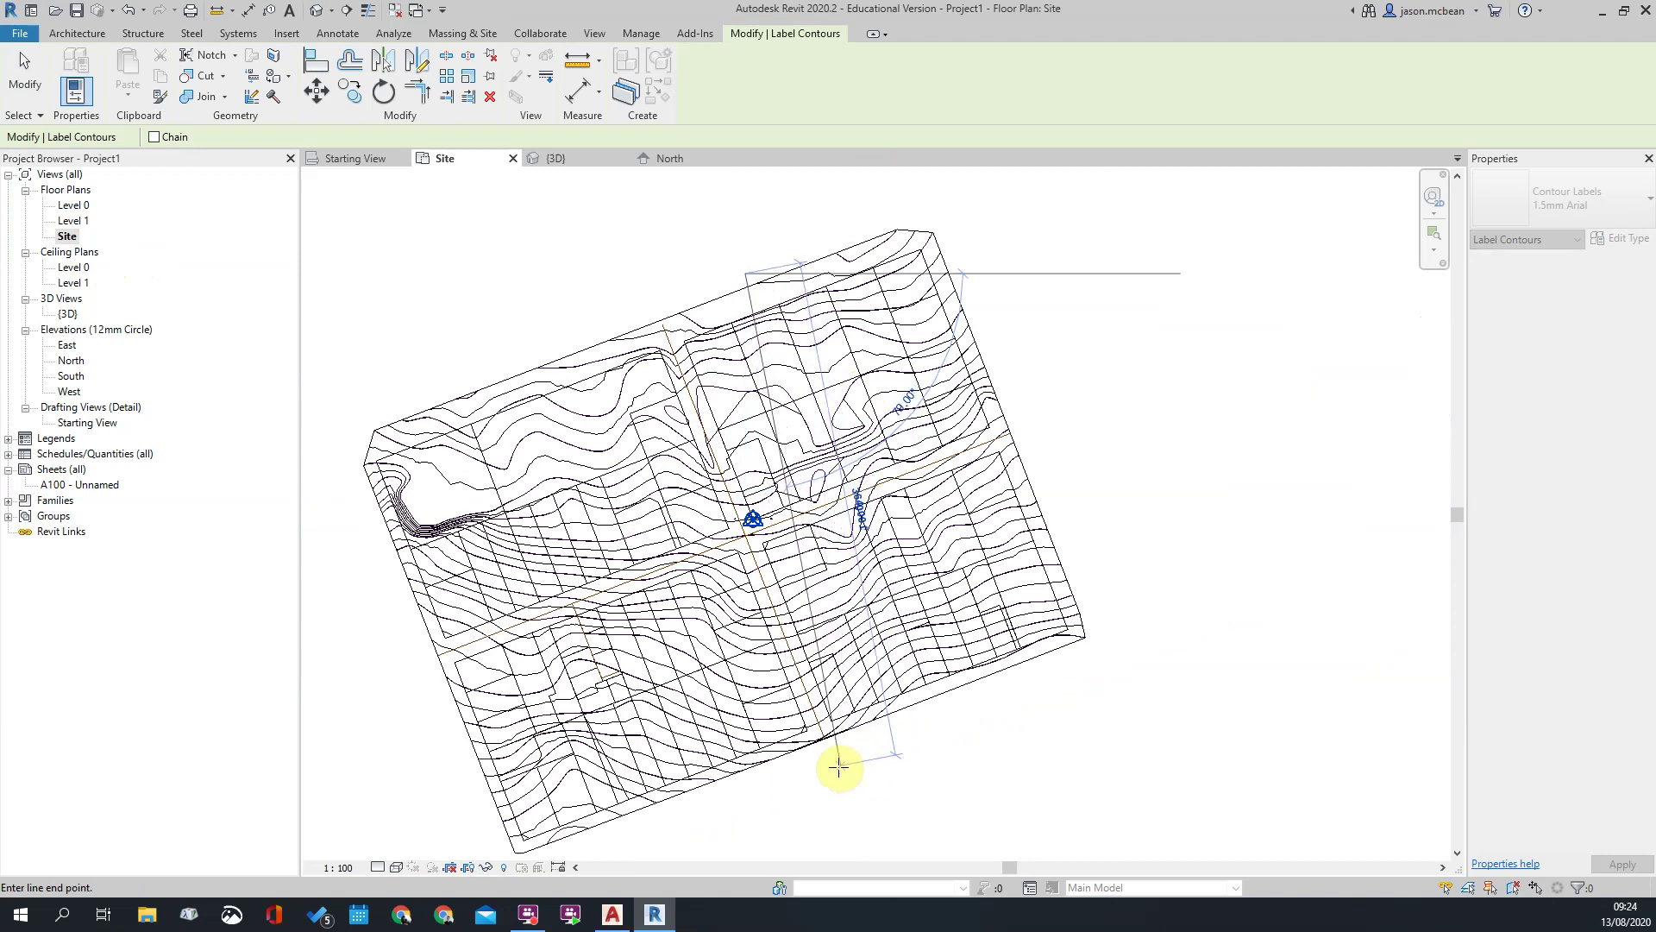
left_click(795, 773)
Step: Finish labelling, then open the type properties of one placed contour label
scroll(799, 417, "up", 4)
scroll(800, 426, "up", 5)
key("Escape")
key("Escape")
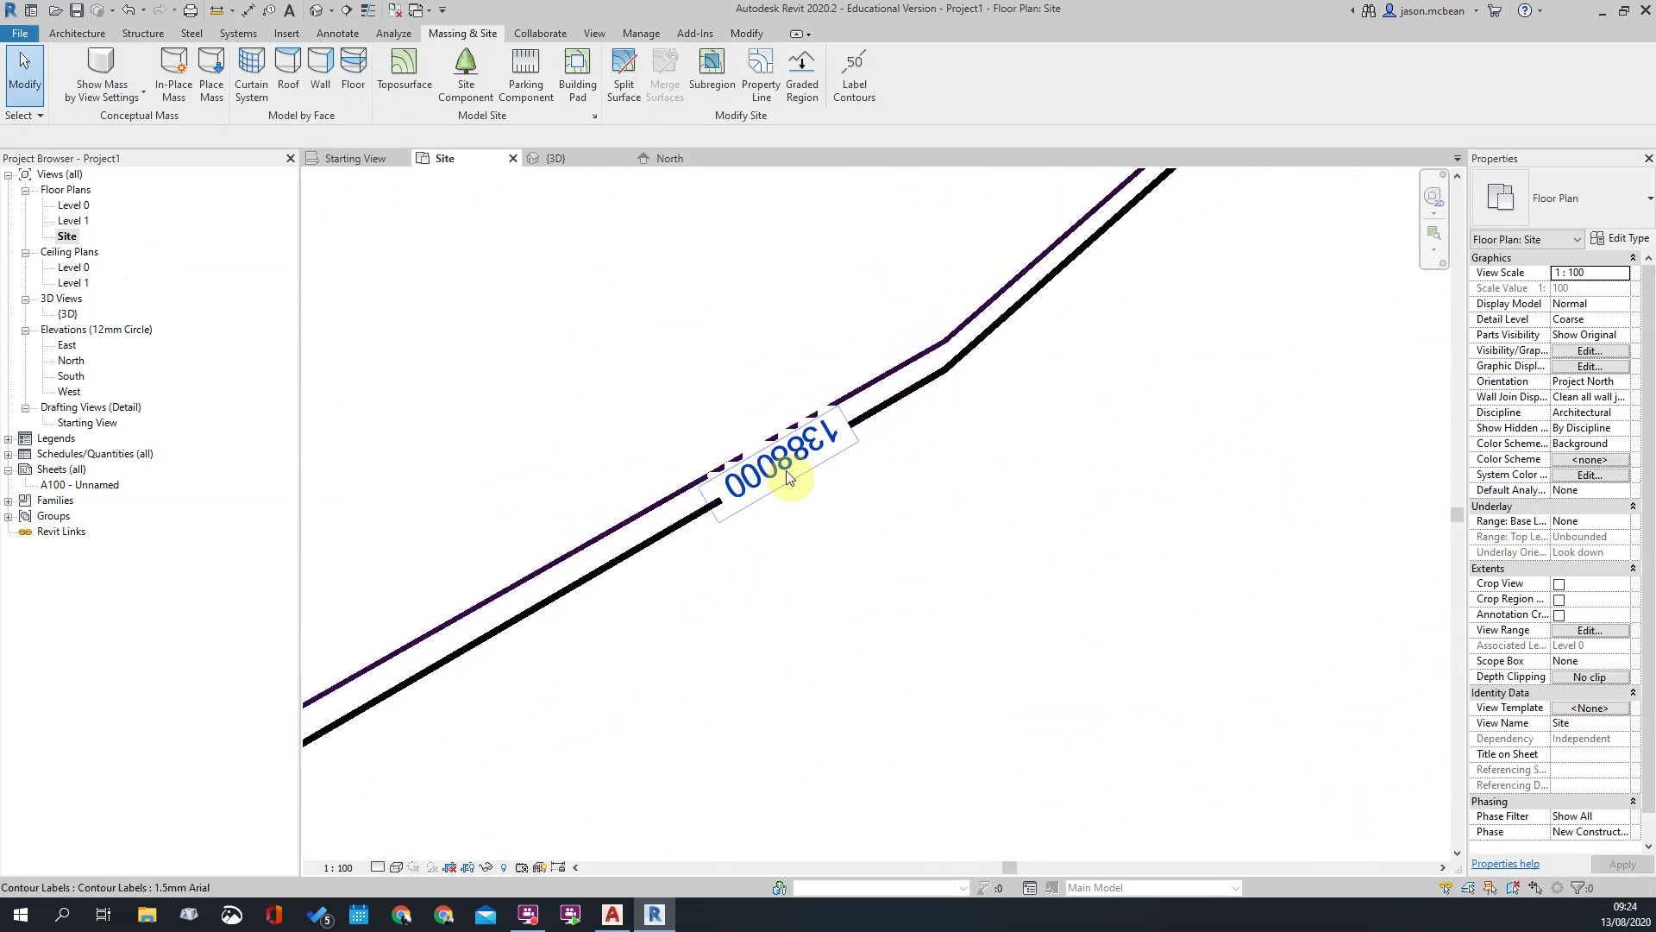
left_click(789, 477)
left_click(1622, 239)
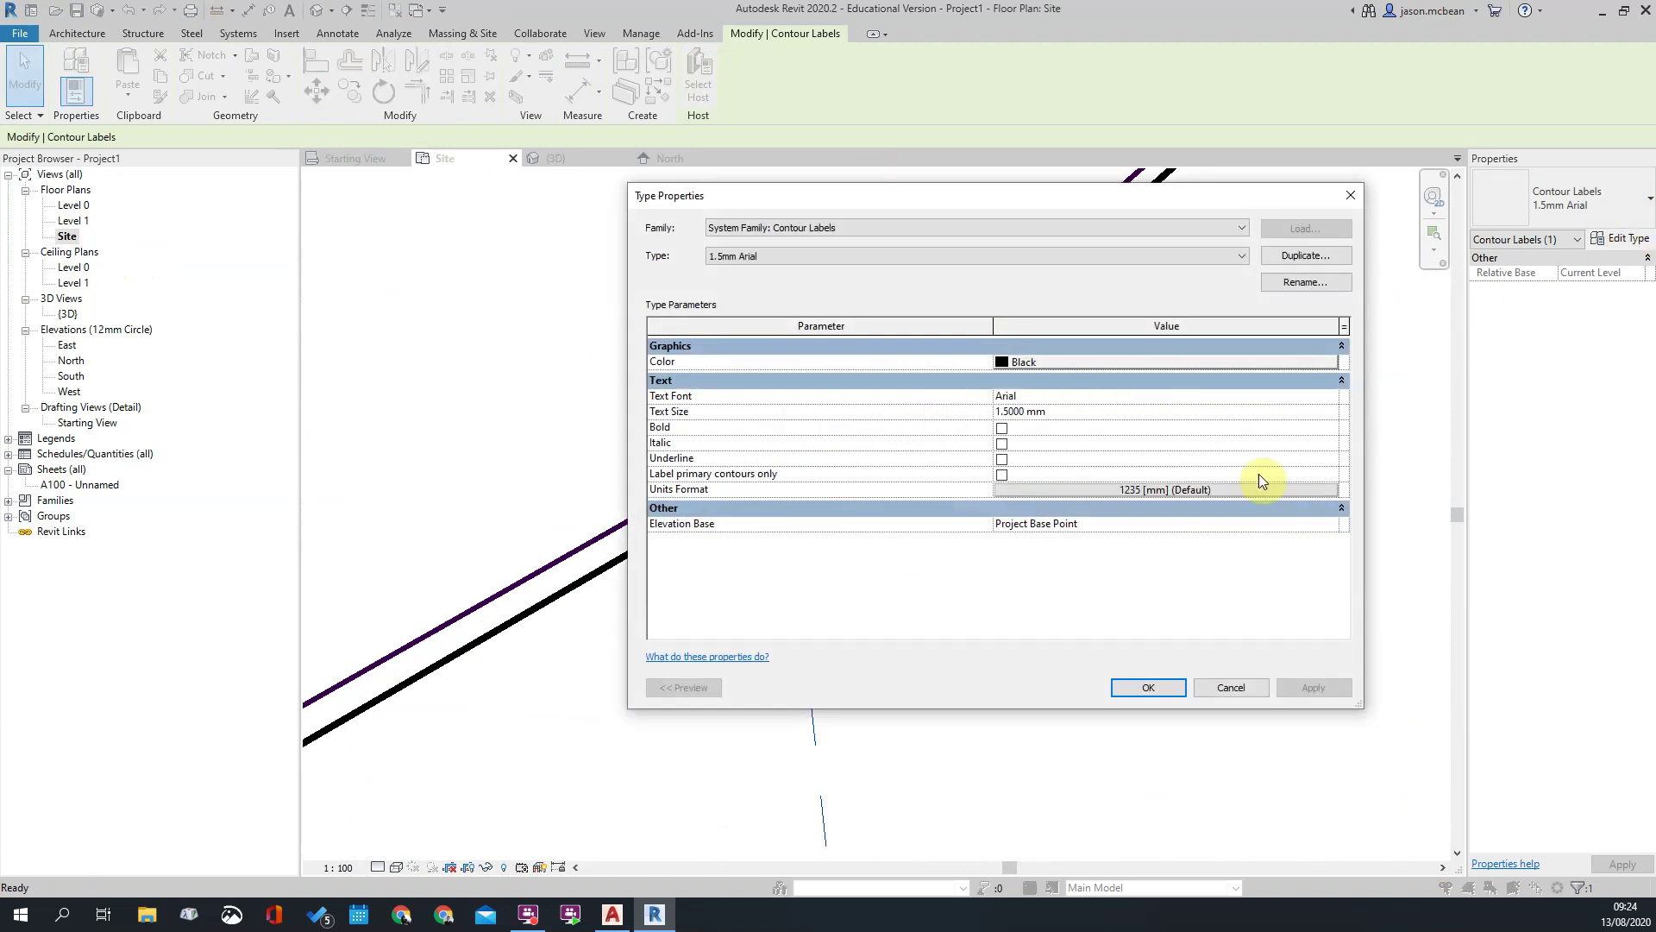
Step: Set the contour label Units Format to Meters, no unit symbol, rounded to 2 decimal places
left_click(1091, 524)
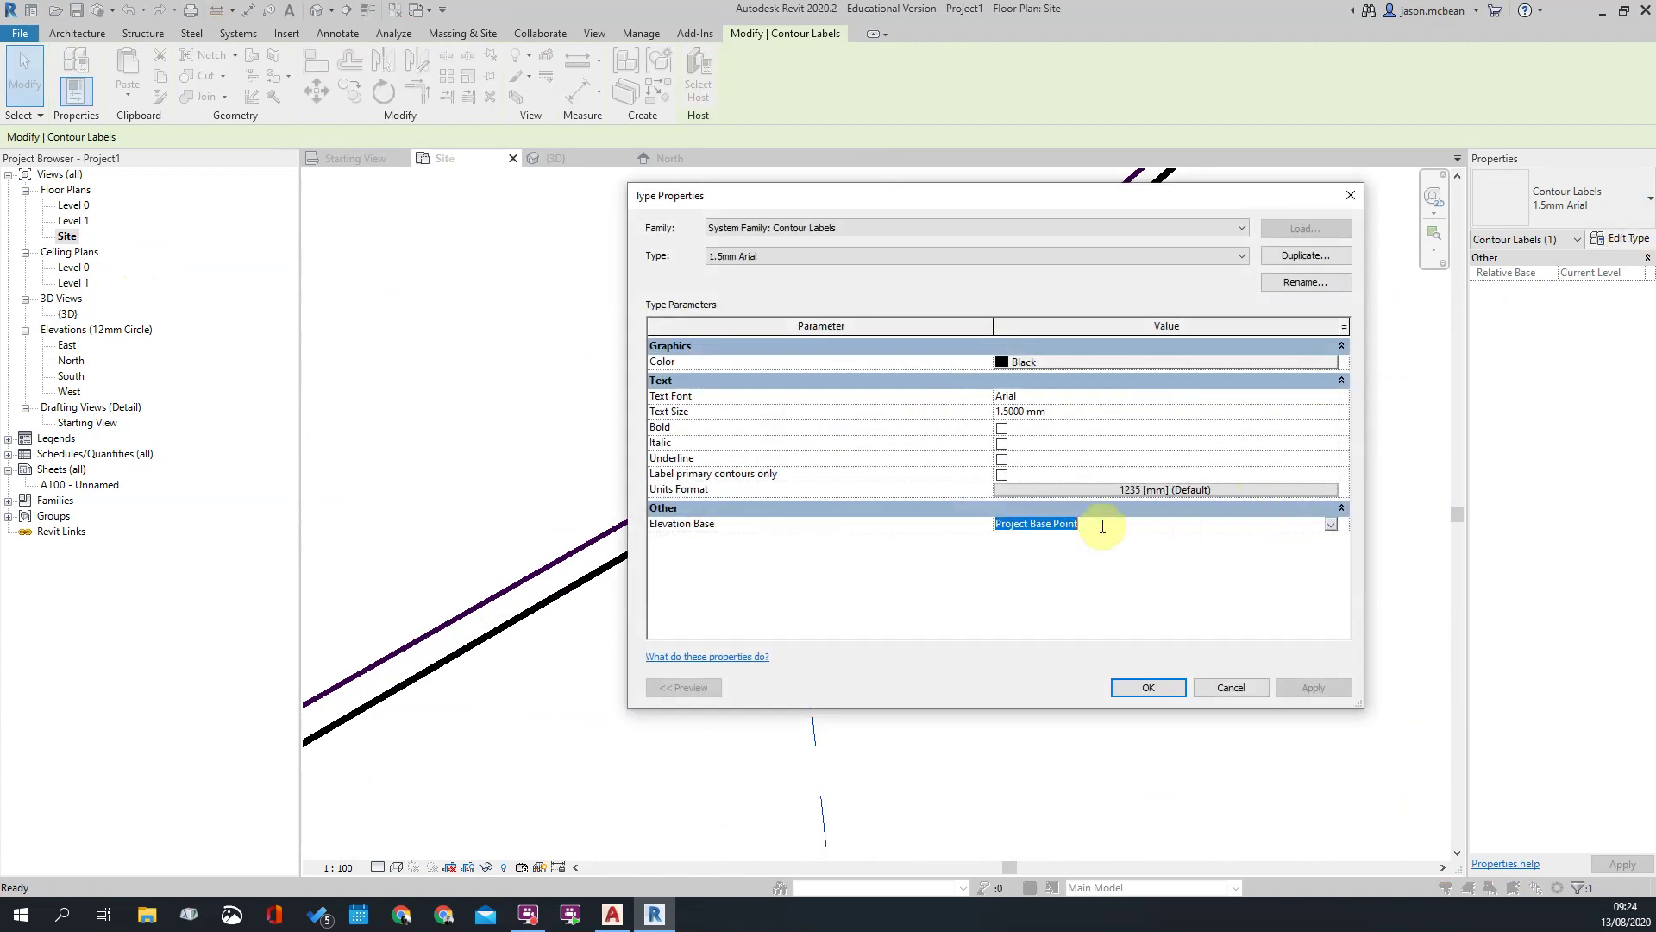
left_click(1212, 492)
left_click(868, 335)
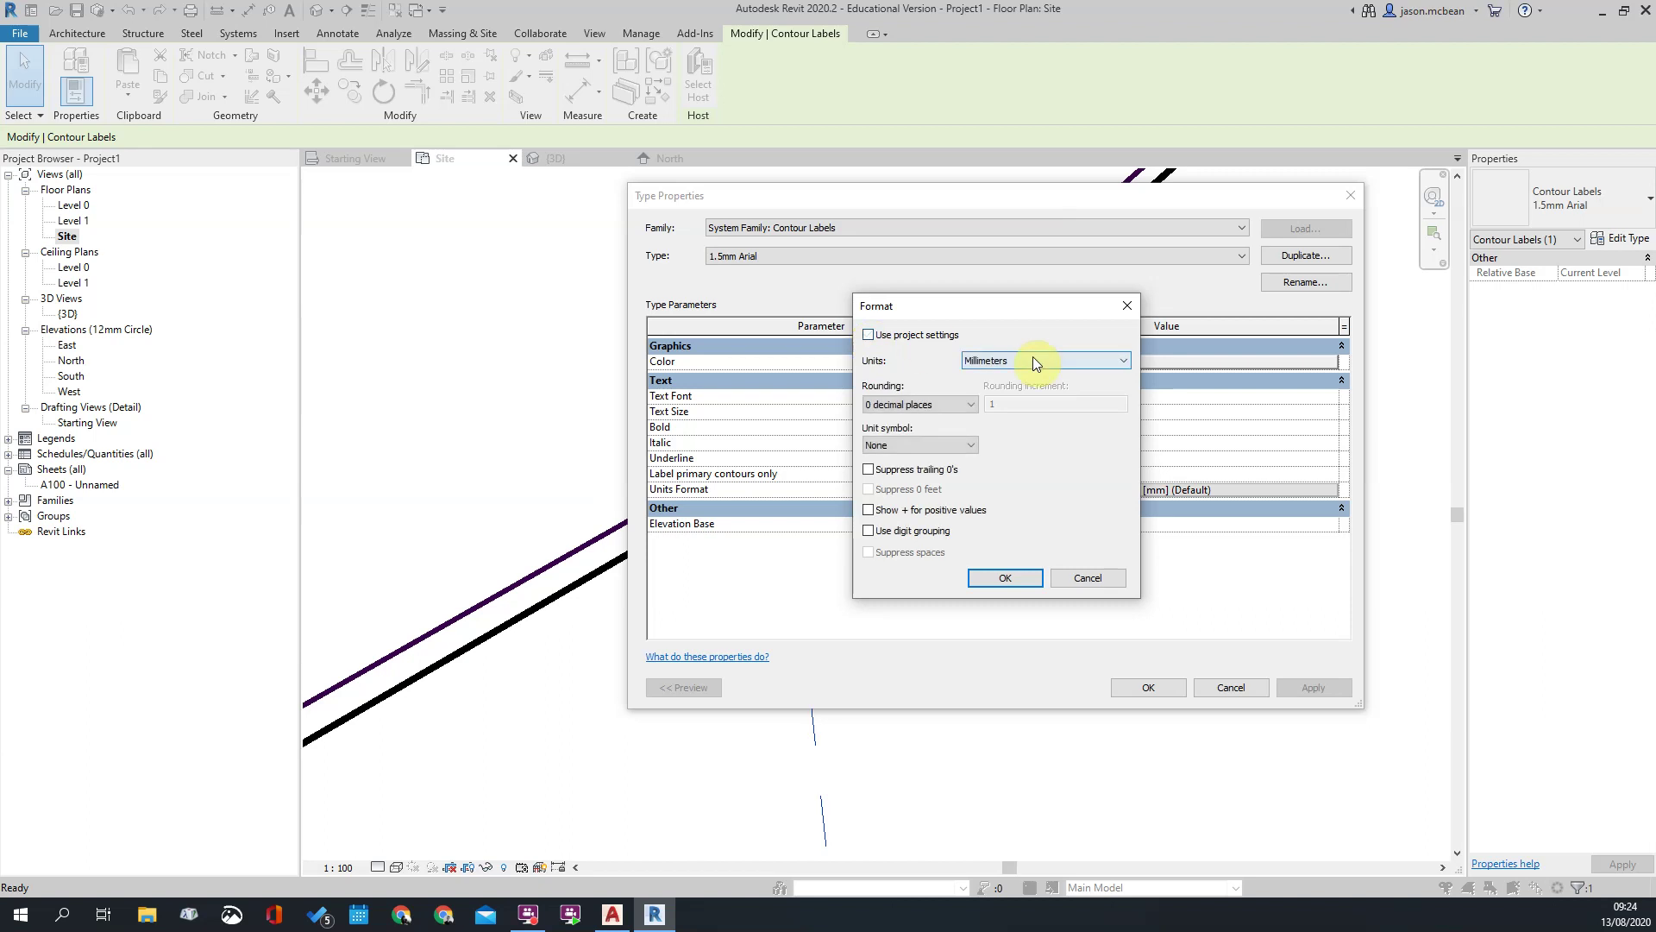
left_click(1032, 357)
left_click(1008, 421)
left_click(884, 443)
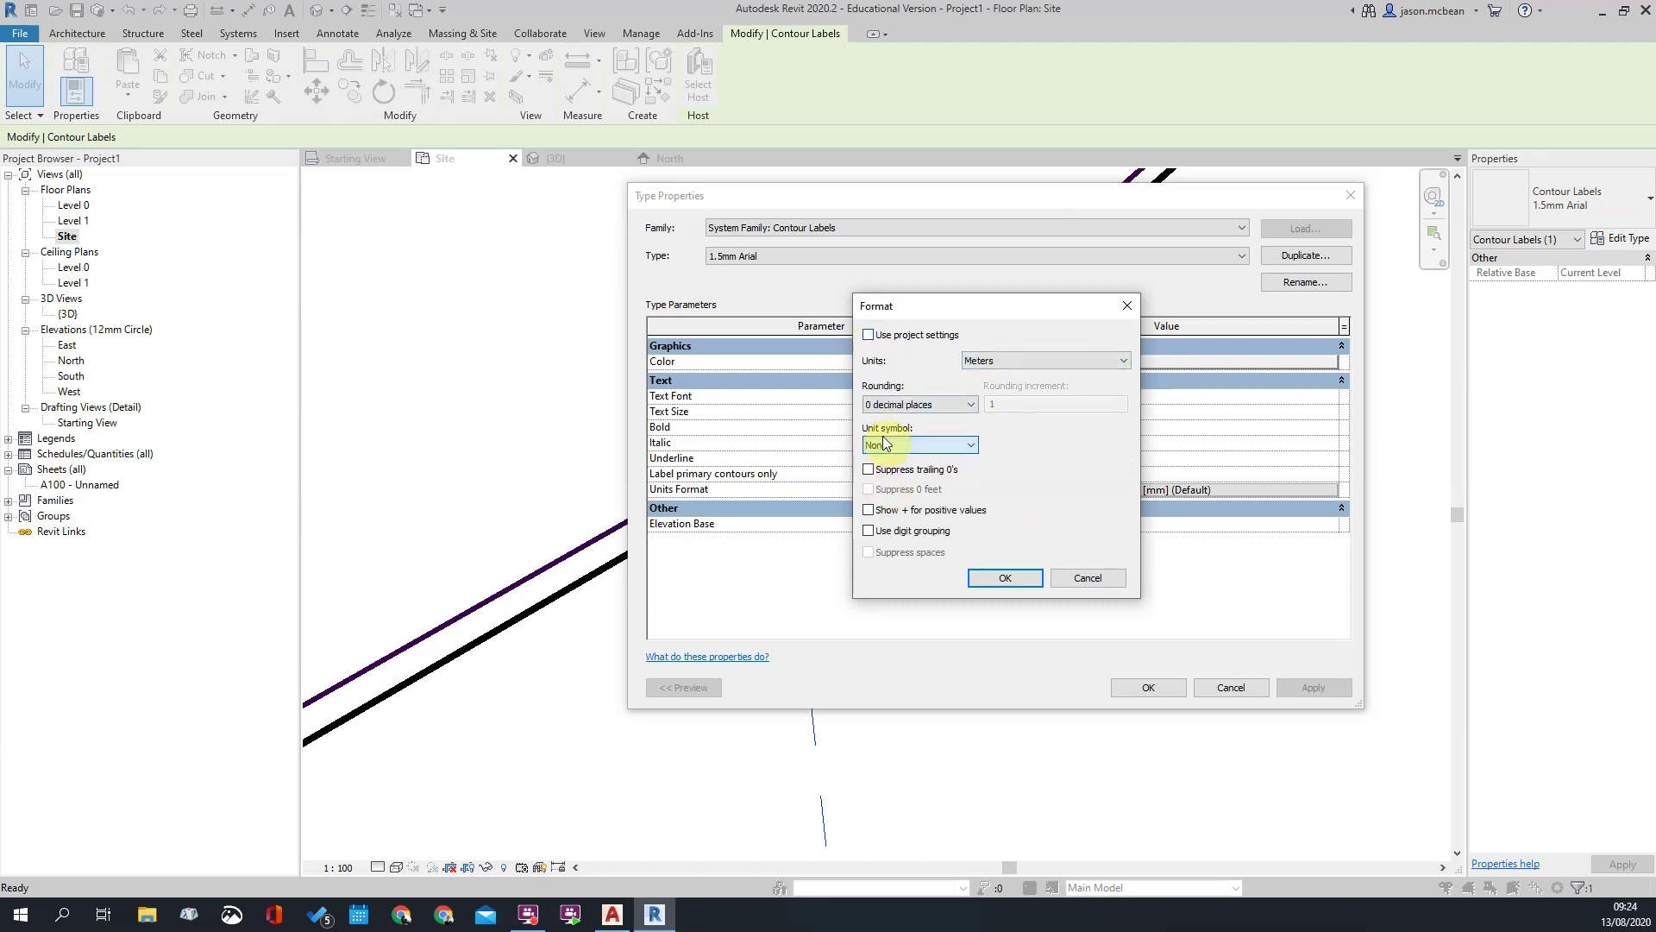
left_click(916, 404)
left_click(892, 477)
left_click(1007, 576)
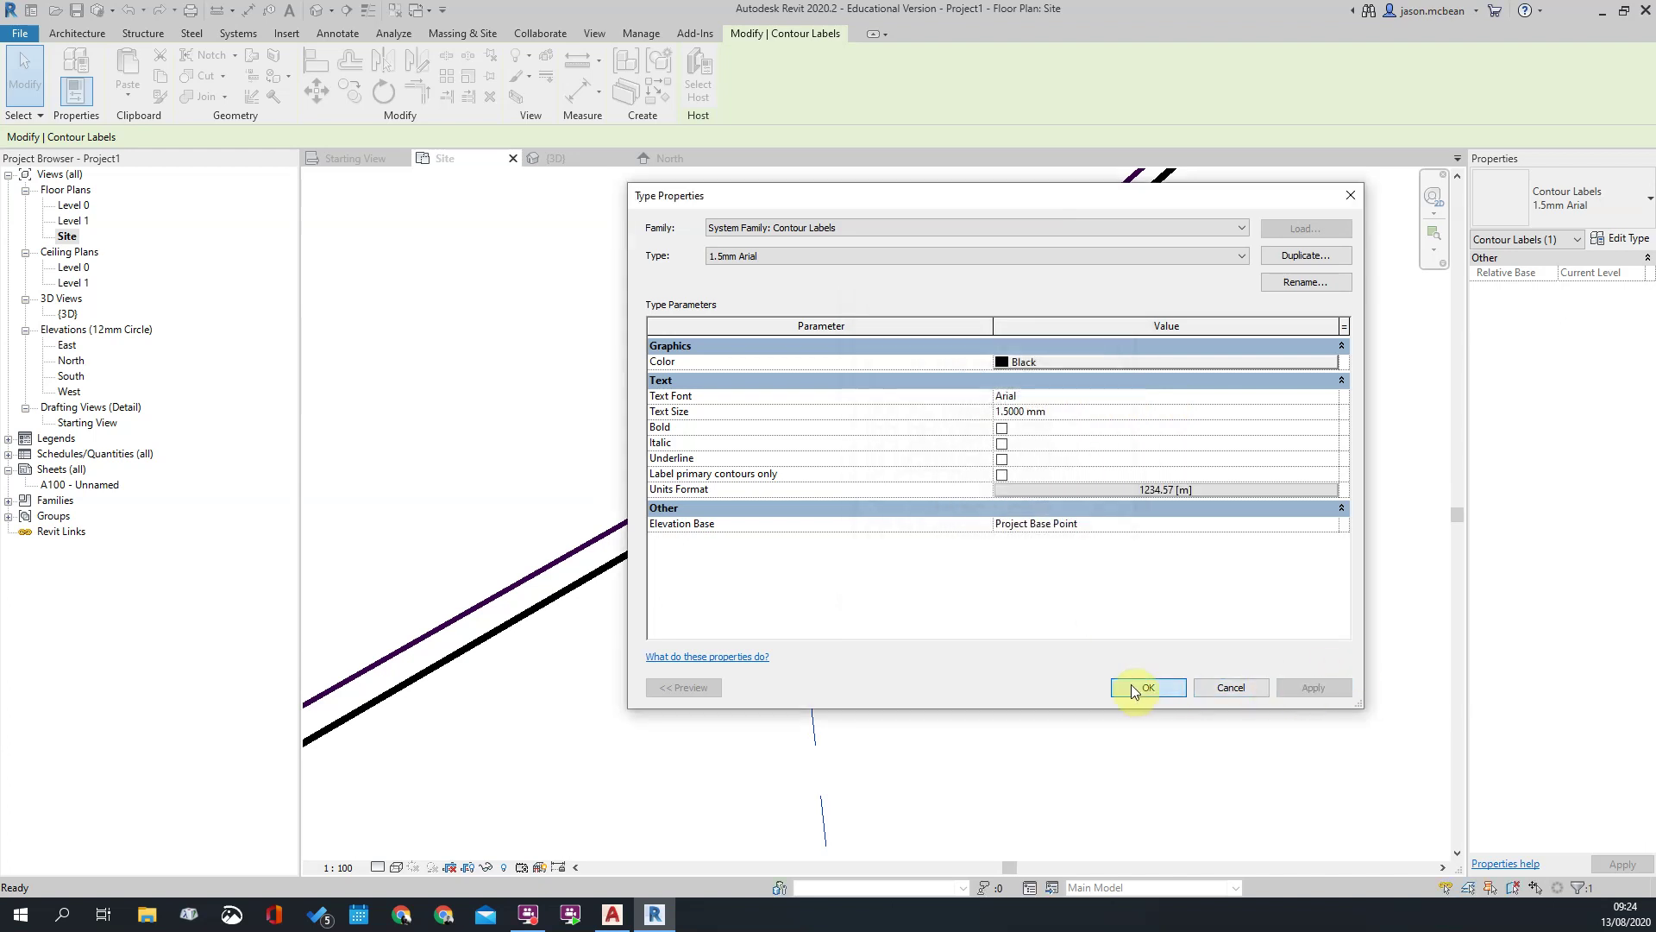
left_click(1138, 688)
key("Escape")
scroll(953, 414, "down", 5)
scroll(958, 420, "up", 5)
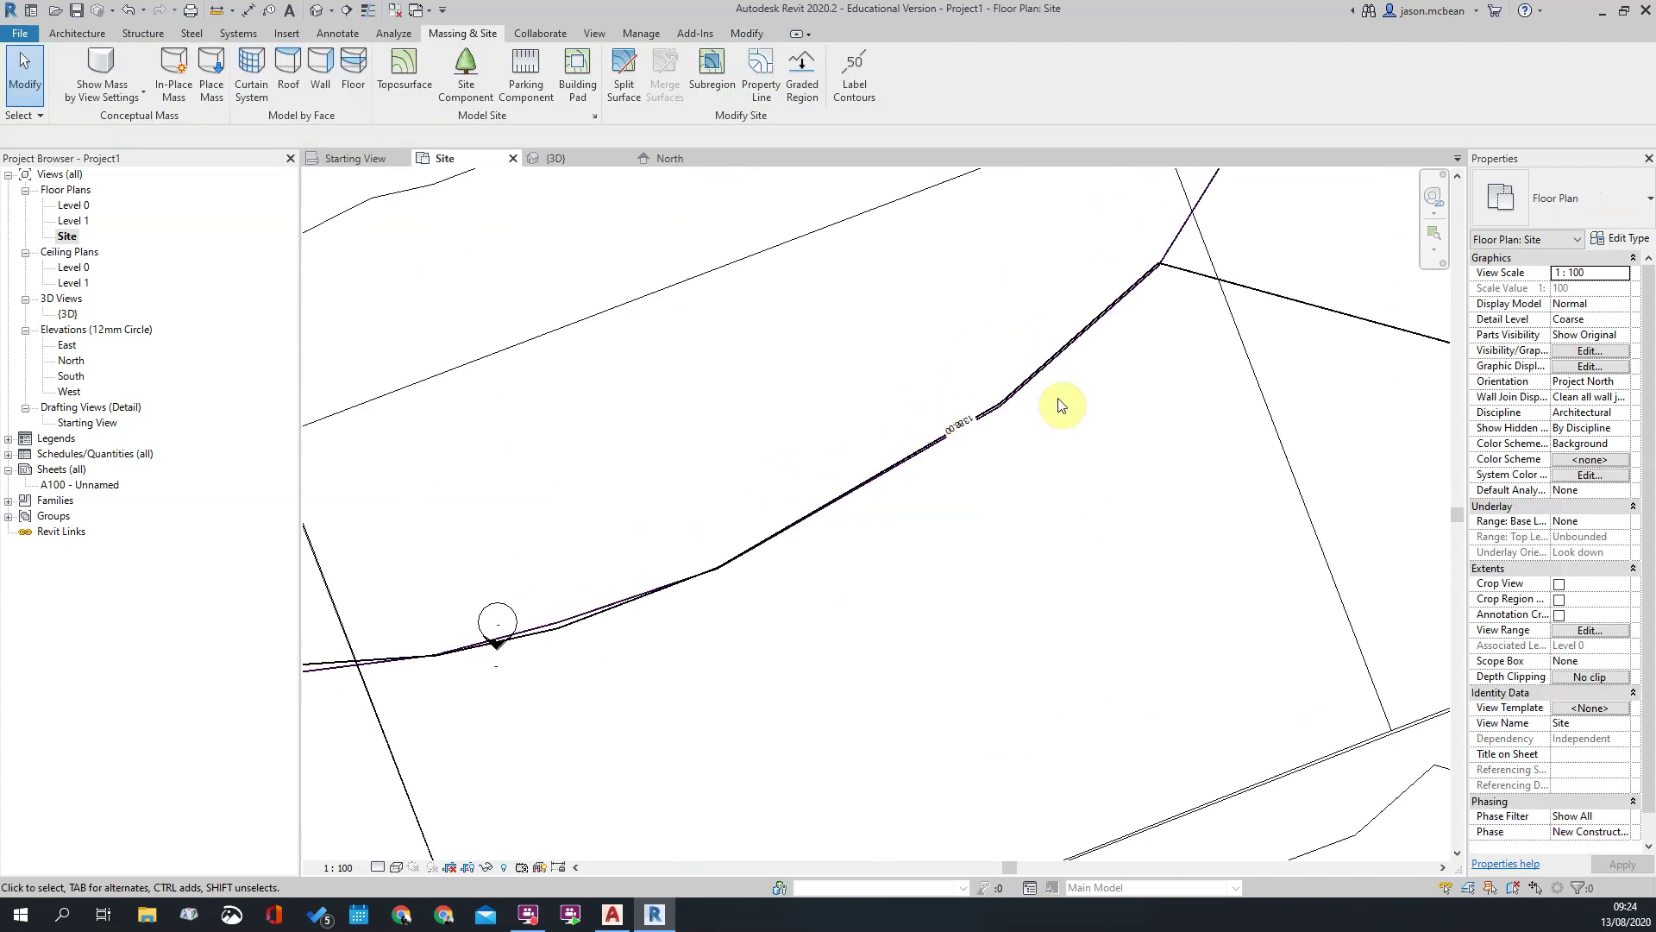
scroll(898, 426, "down", 5)
scroll(828, 431, "up", 3)
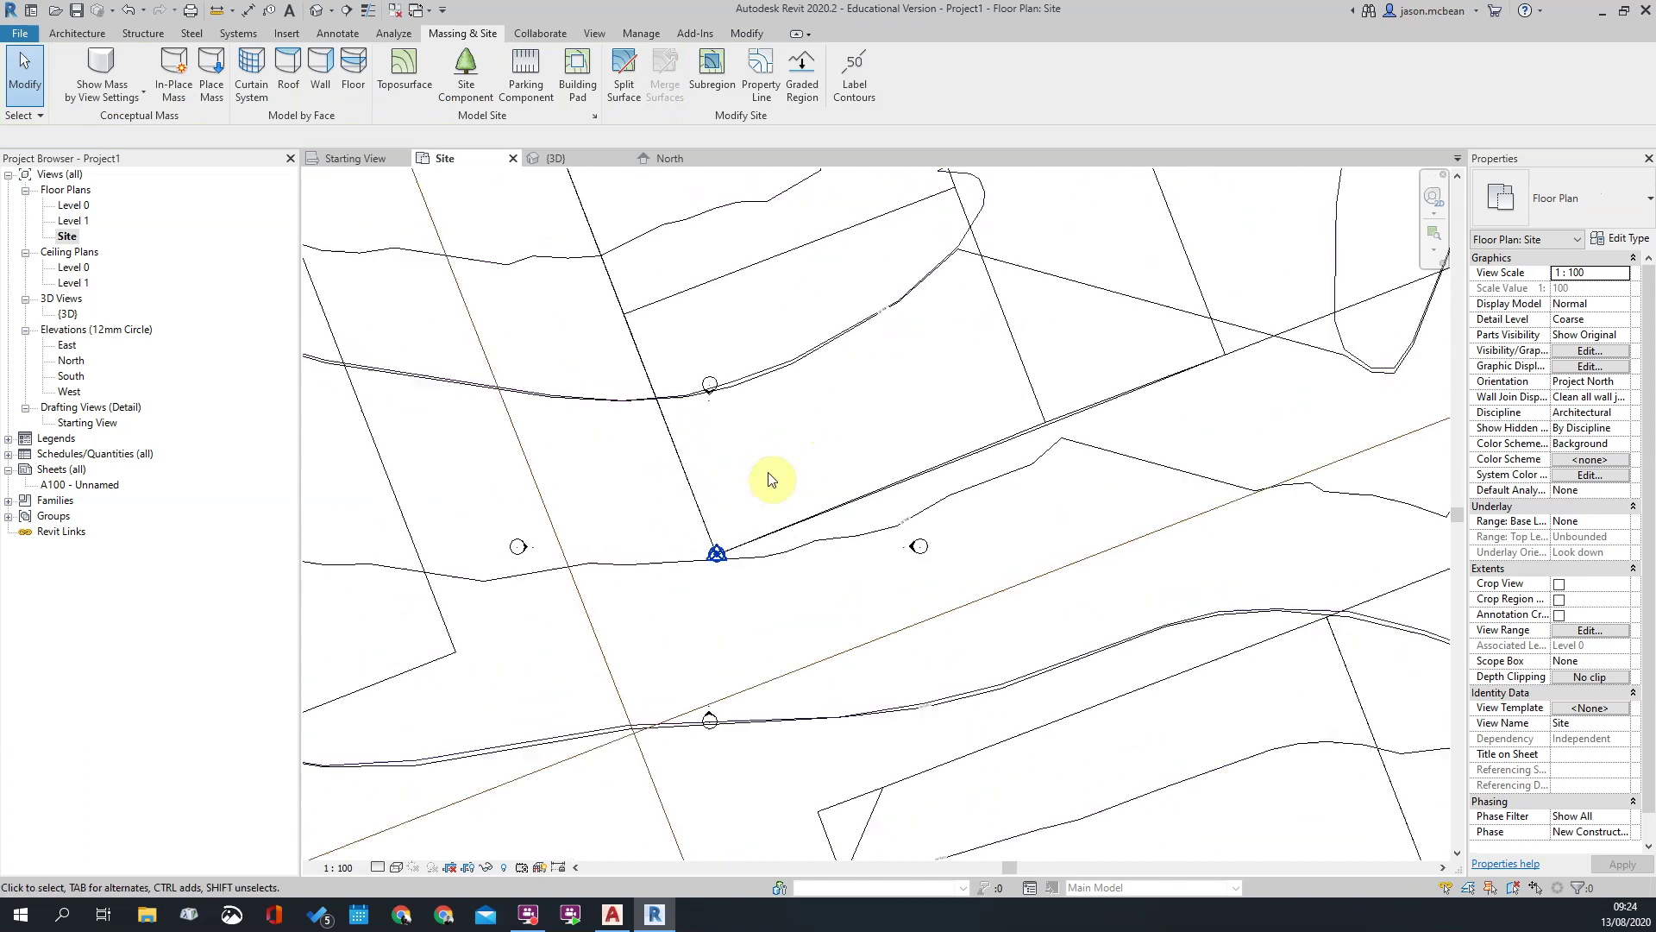
scroll(869, 558, "up", 4)
scroll(1041, 515, "up", 4)
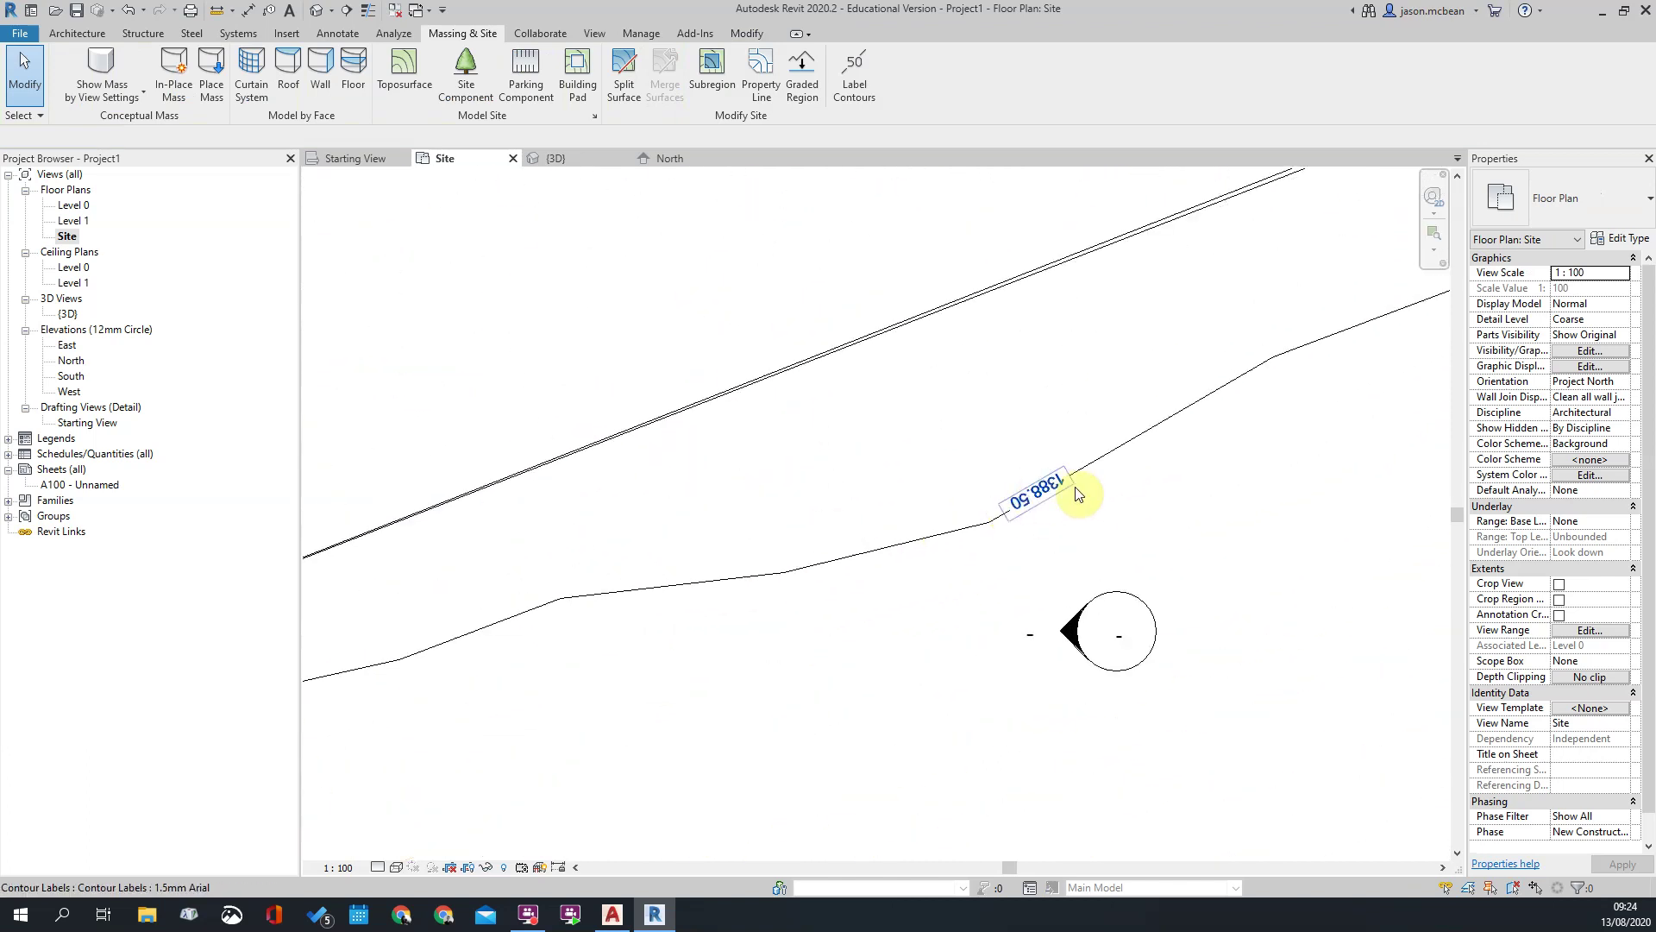
scroll(1016, 518, "down", 3)
middle_click_drag(1009, 518, 1016, 325)
scroll(999, 369, "up", 6)
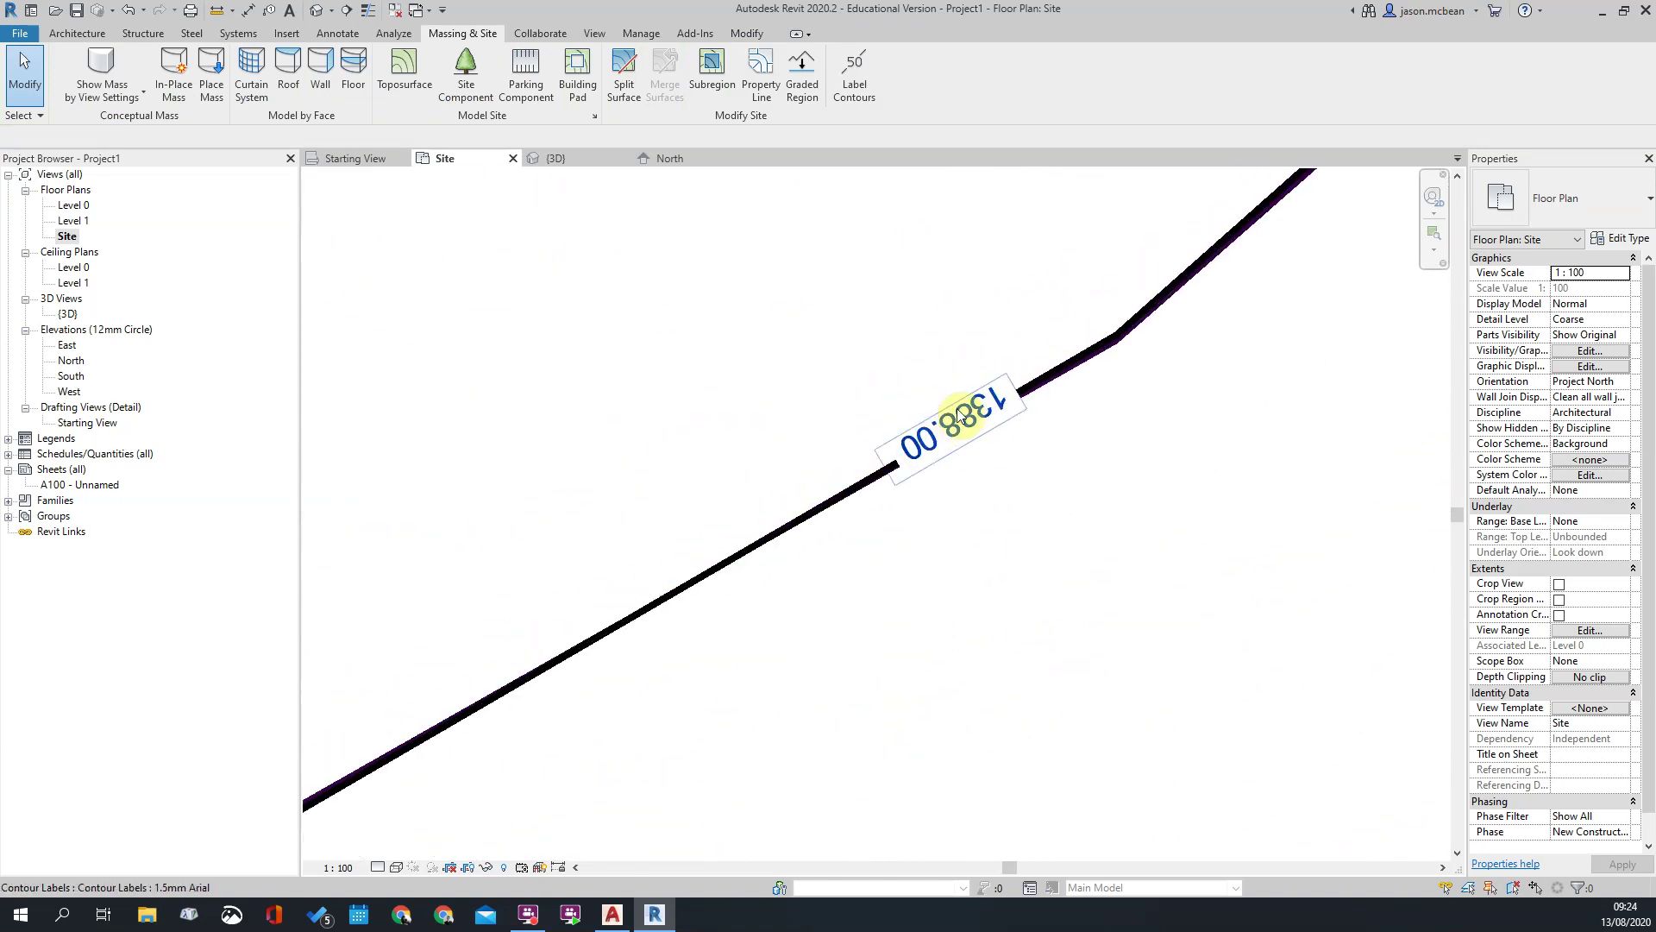
scroll(940, 432, "down", 5)
scroll(936, 432, "down", 4)
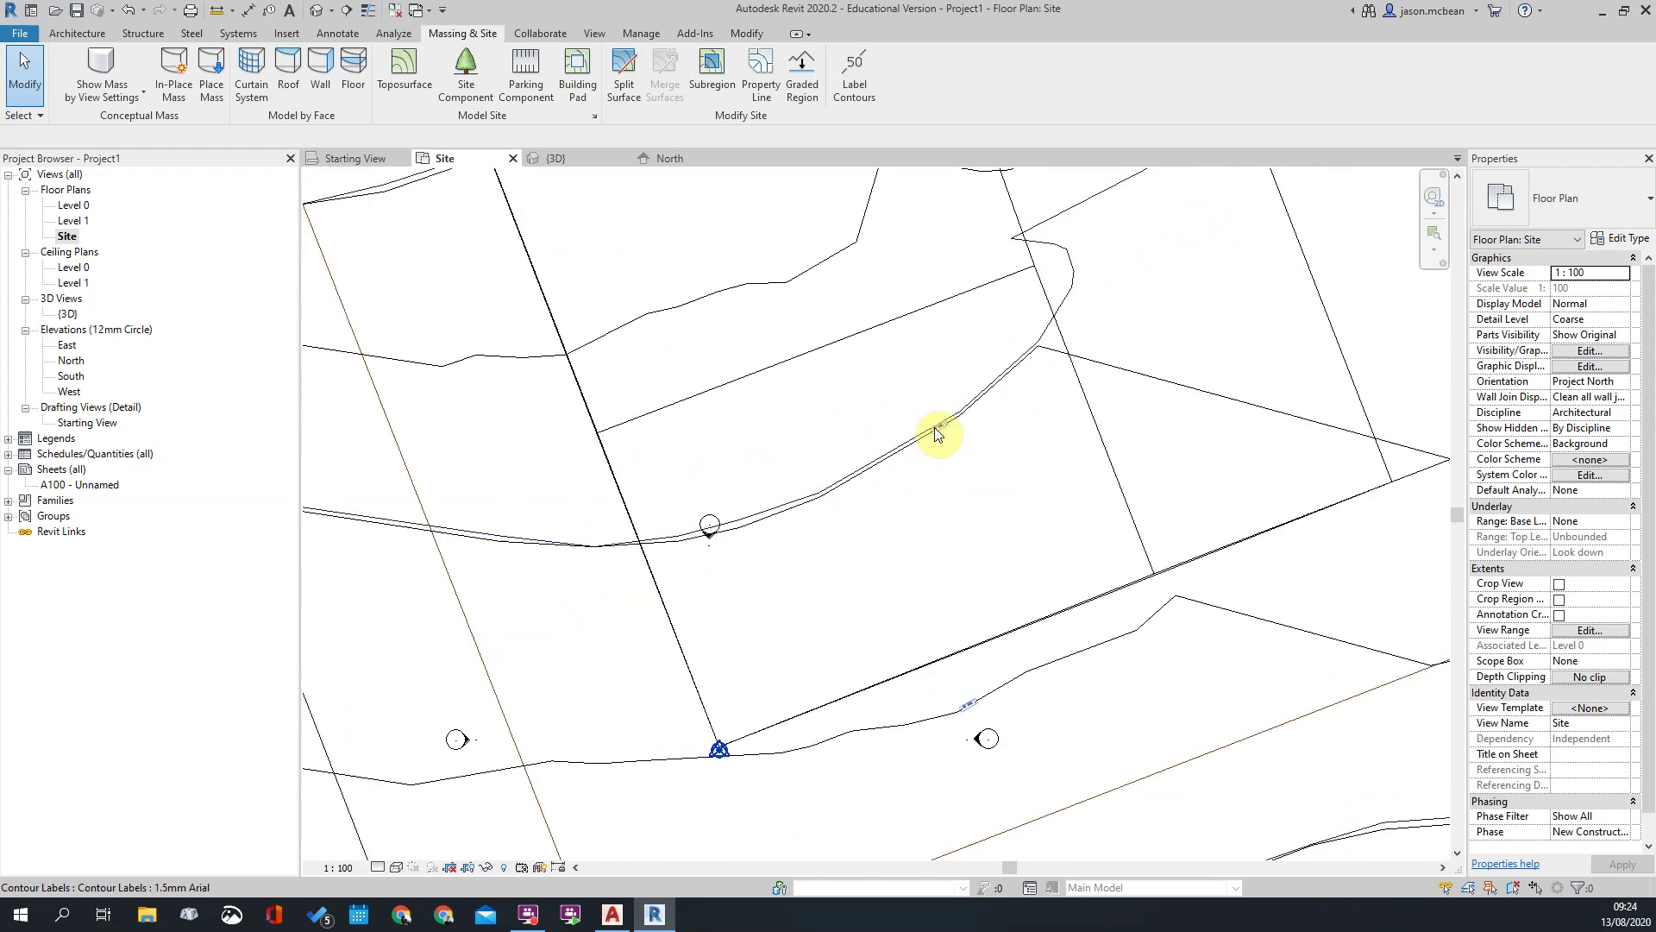
scroll(903, 418, "up", 2)
scroll(903, 418, "up", 5)
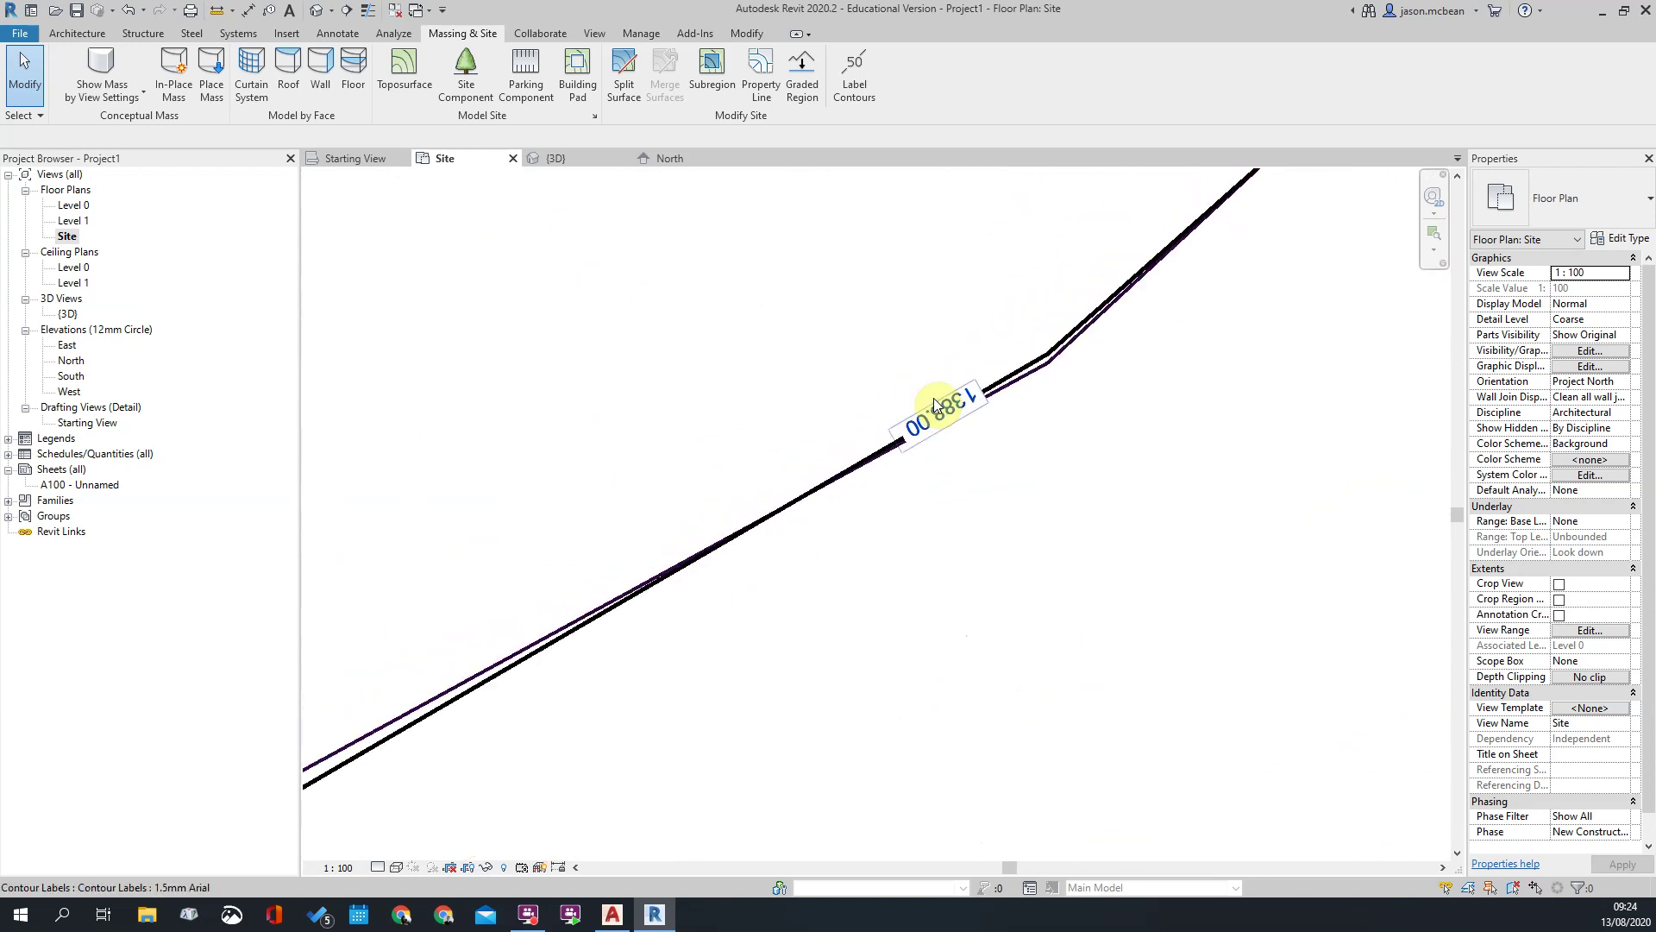
scroll(952, 413, "down", 4)
scroll(949, 656, "up", 2)
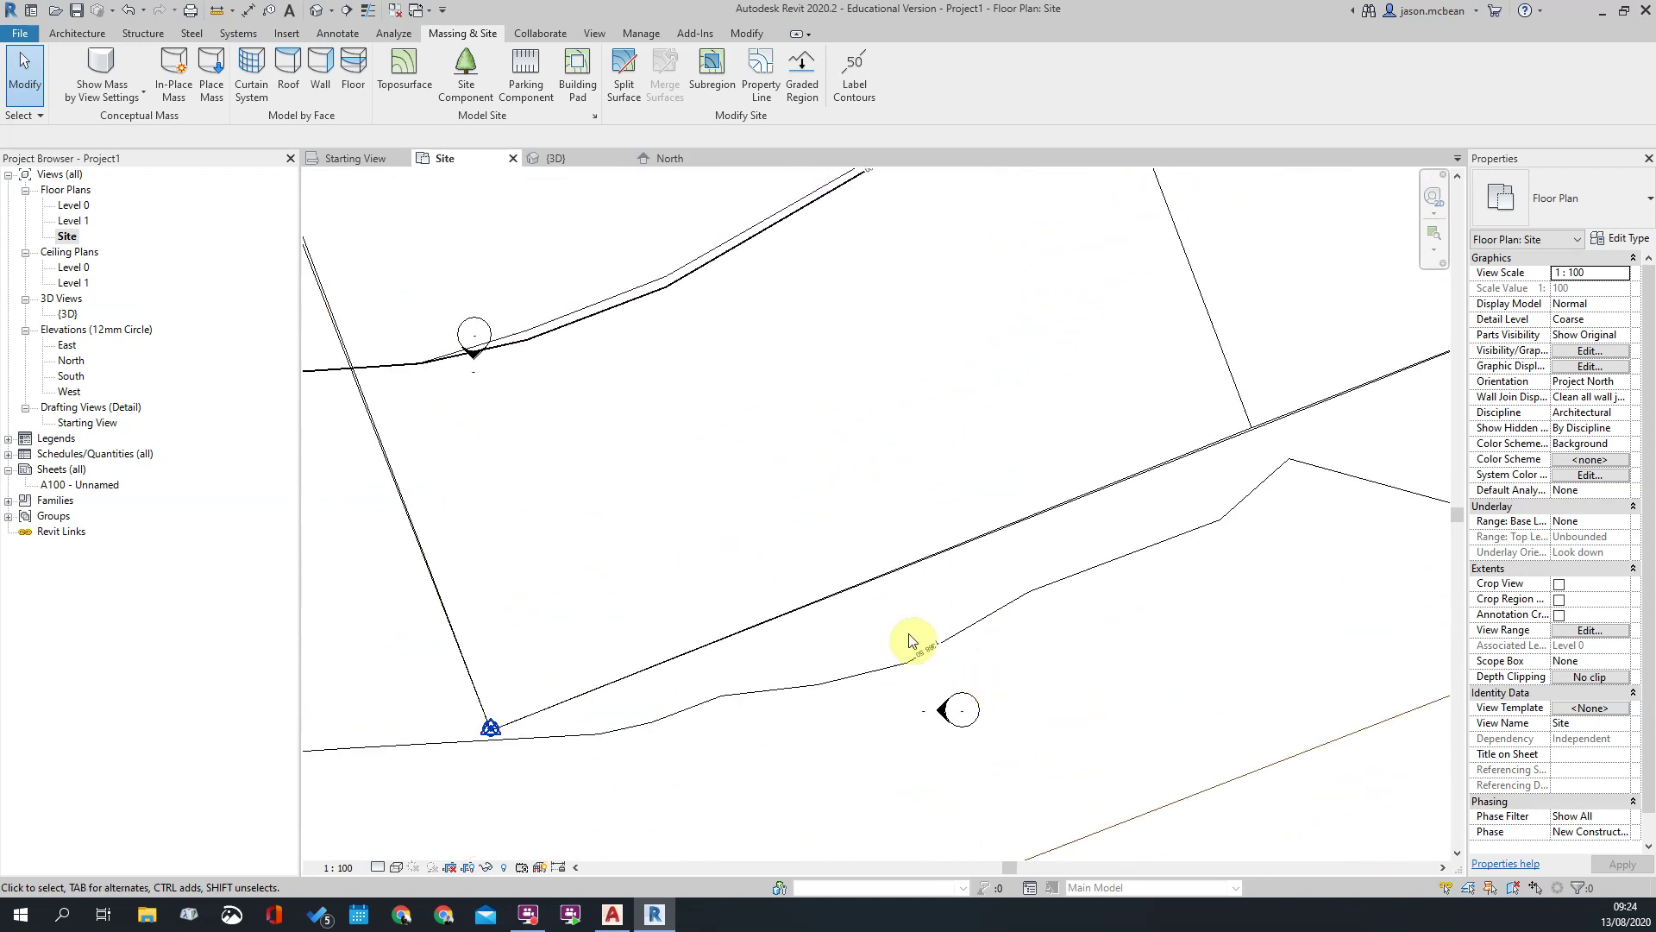
scroll(946, 652, "down", 1)
scroll(948, 651, "up", 1)
scroll(947, 651, "down", 1)
scroll(941, 648, "up", 2)
scroll(938, 649, "up", 1)
scroll(940, 650, "down", 3)
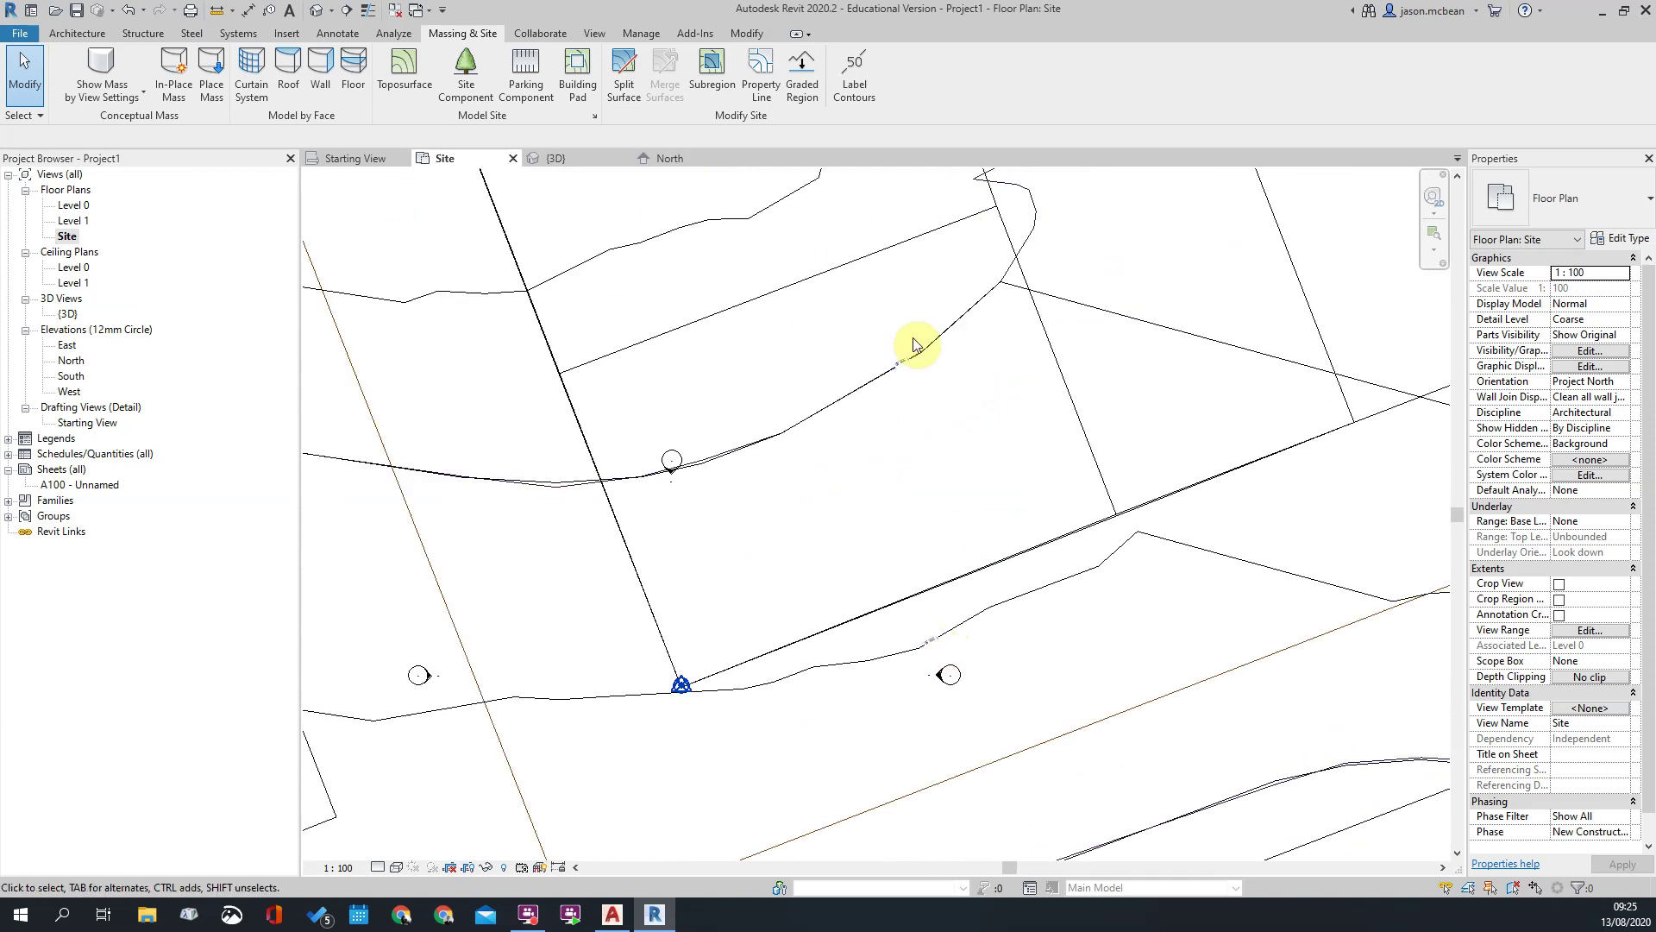
scroll(897, 421, "up", 3)
left_click(889, 442)
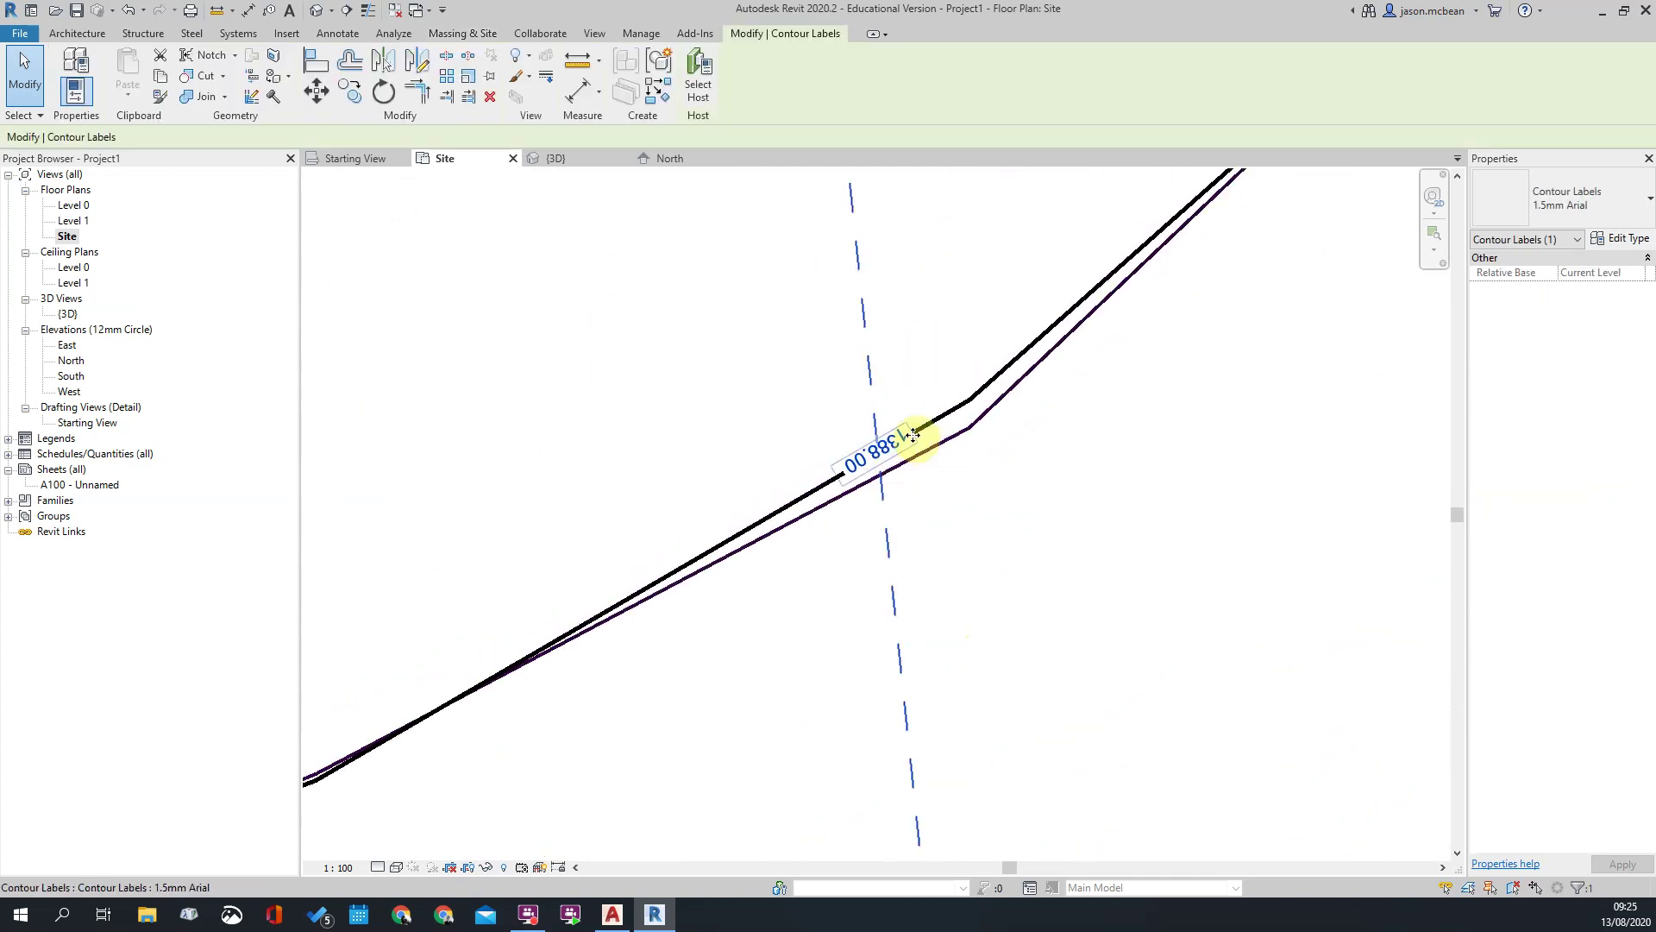
scroll(888, 446, "up", 3)
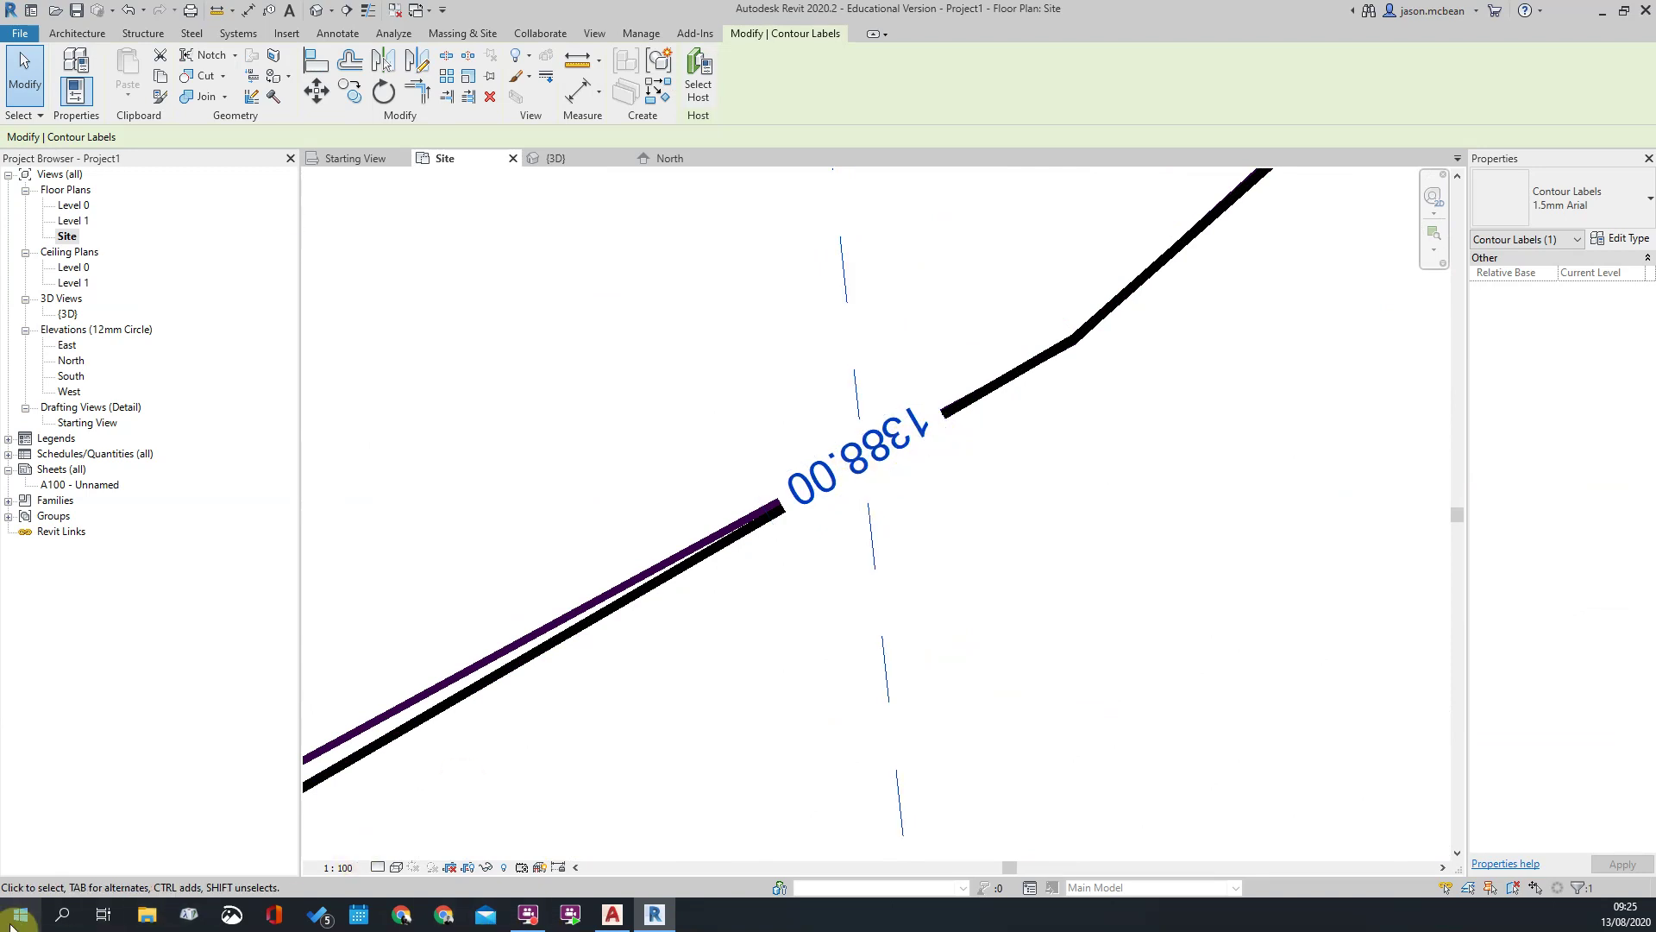
left_click(60, 916)
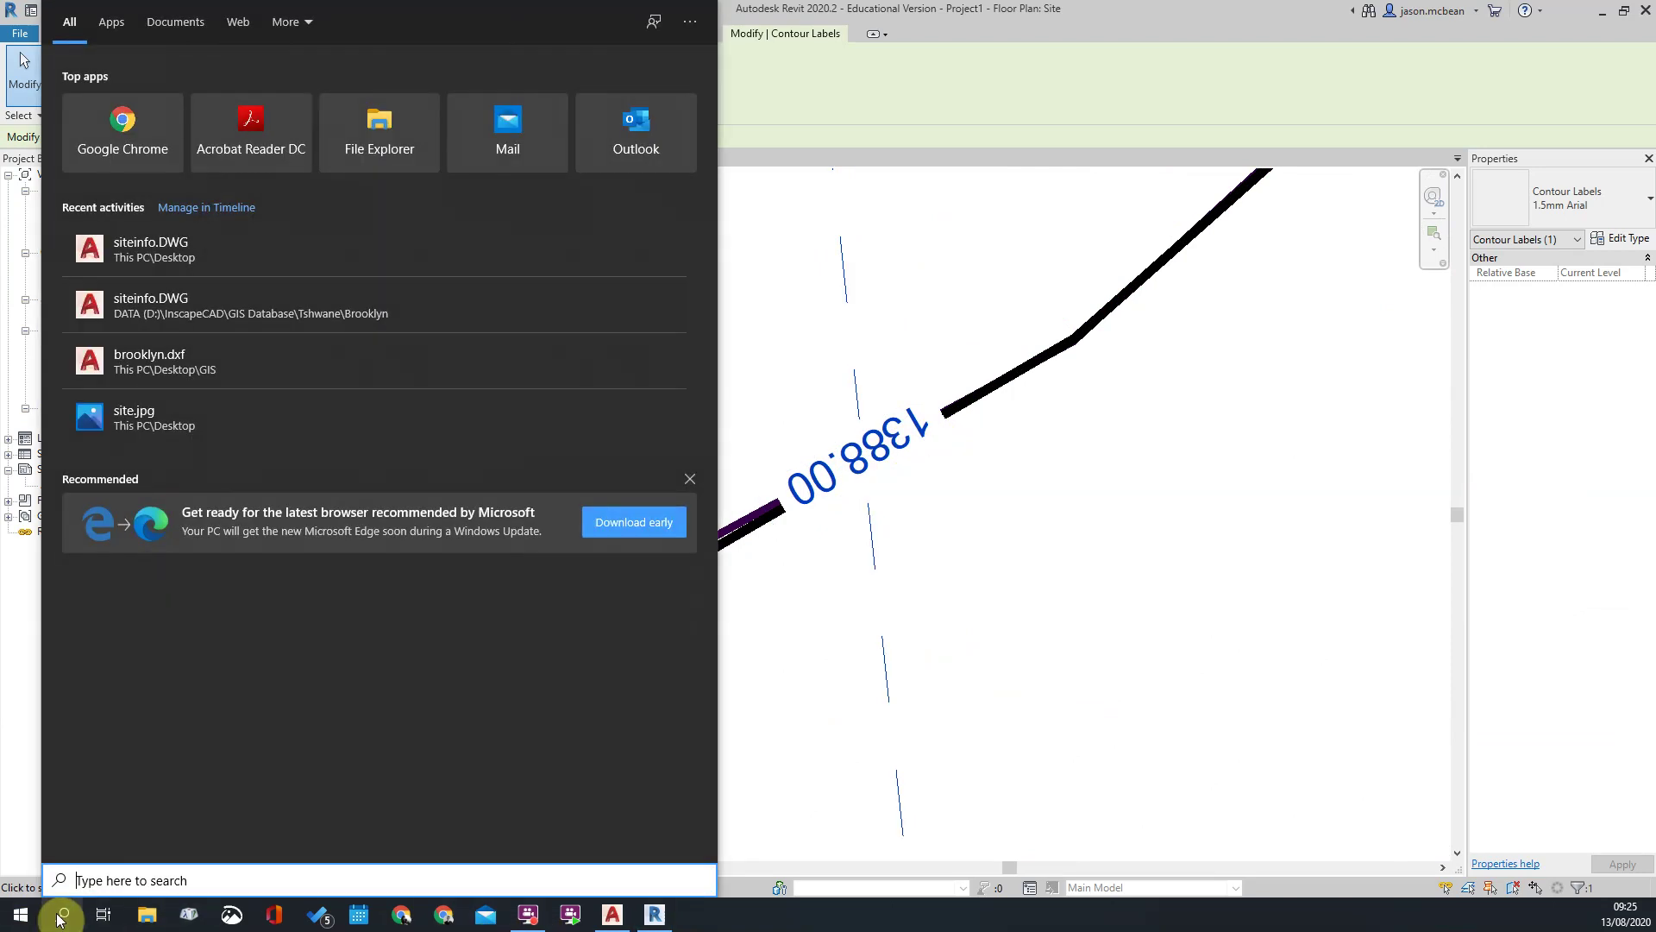
left_click(58, 917)
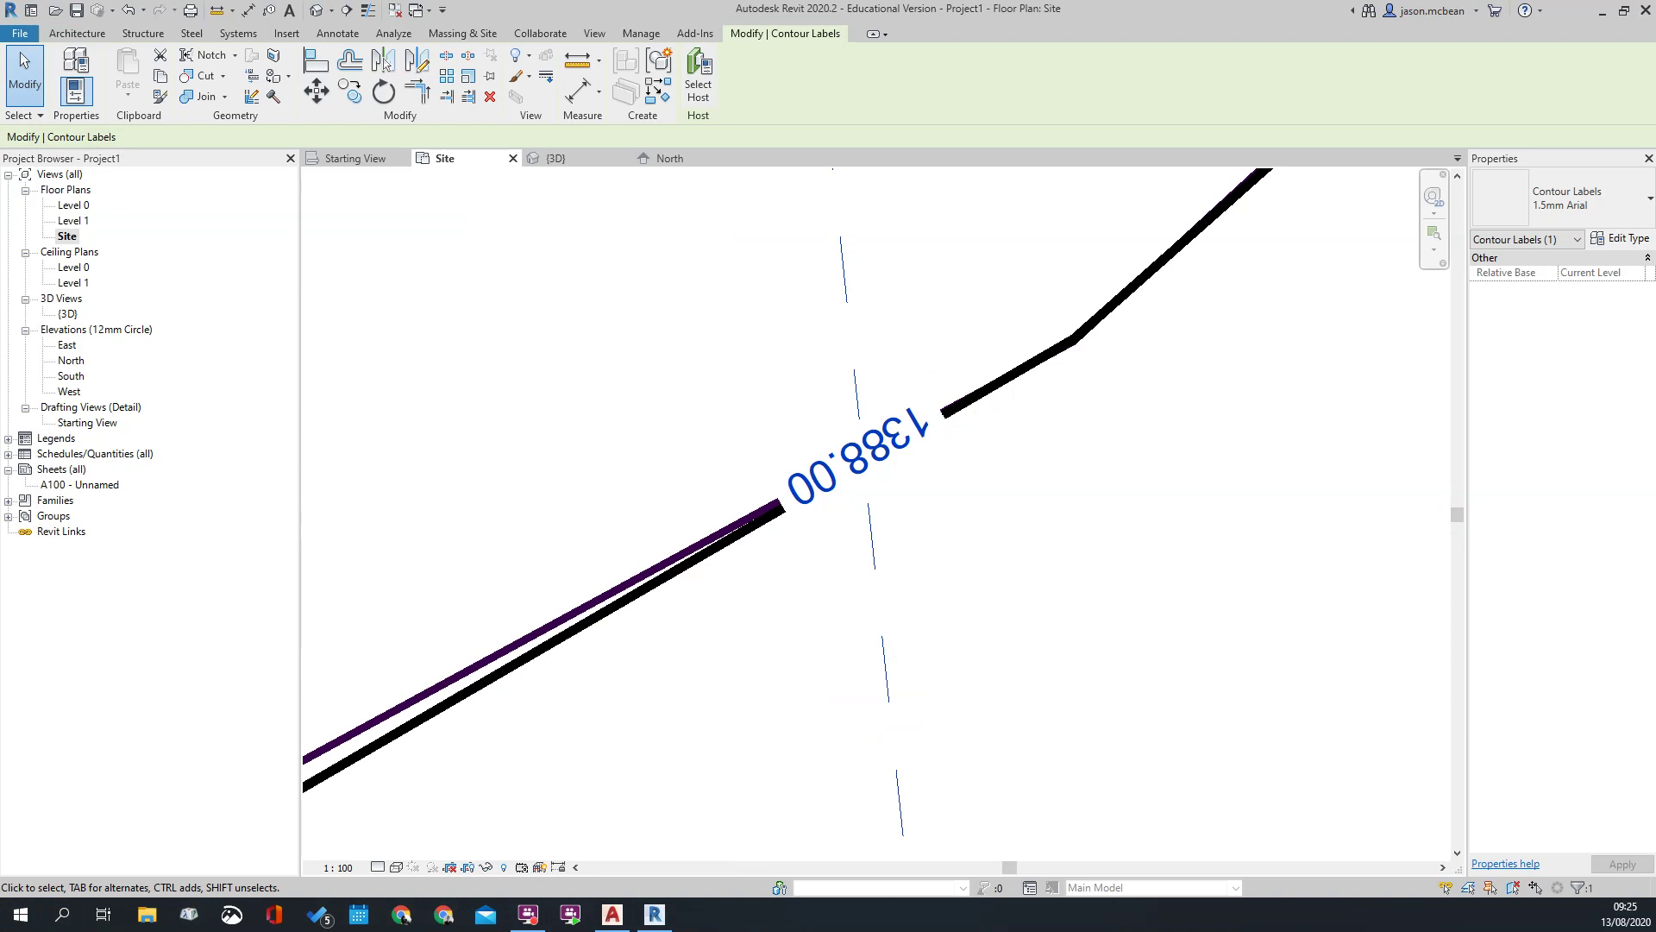
scroll(1084, 457, "down", 5)
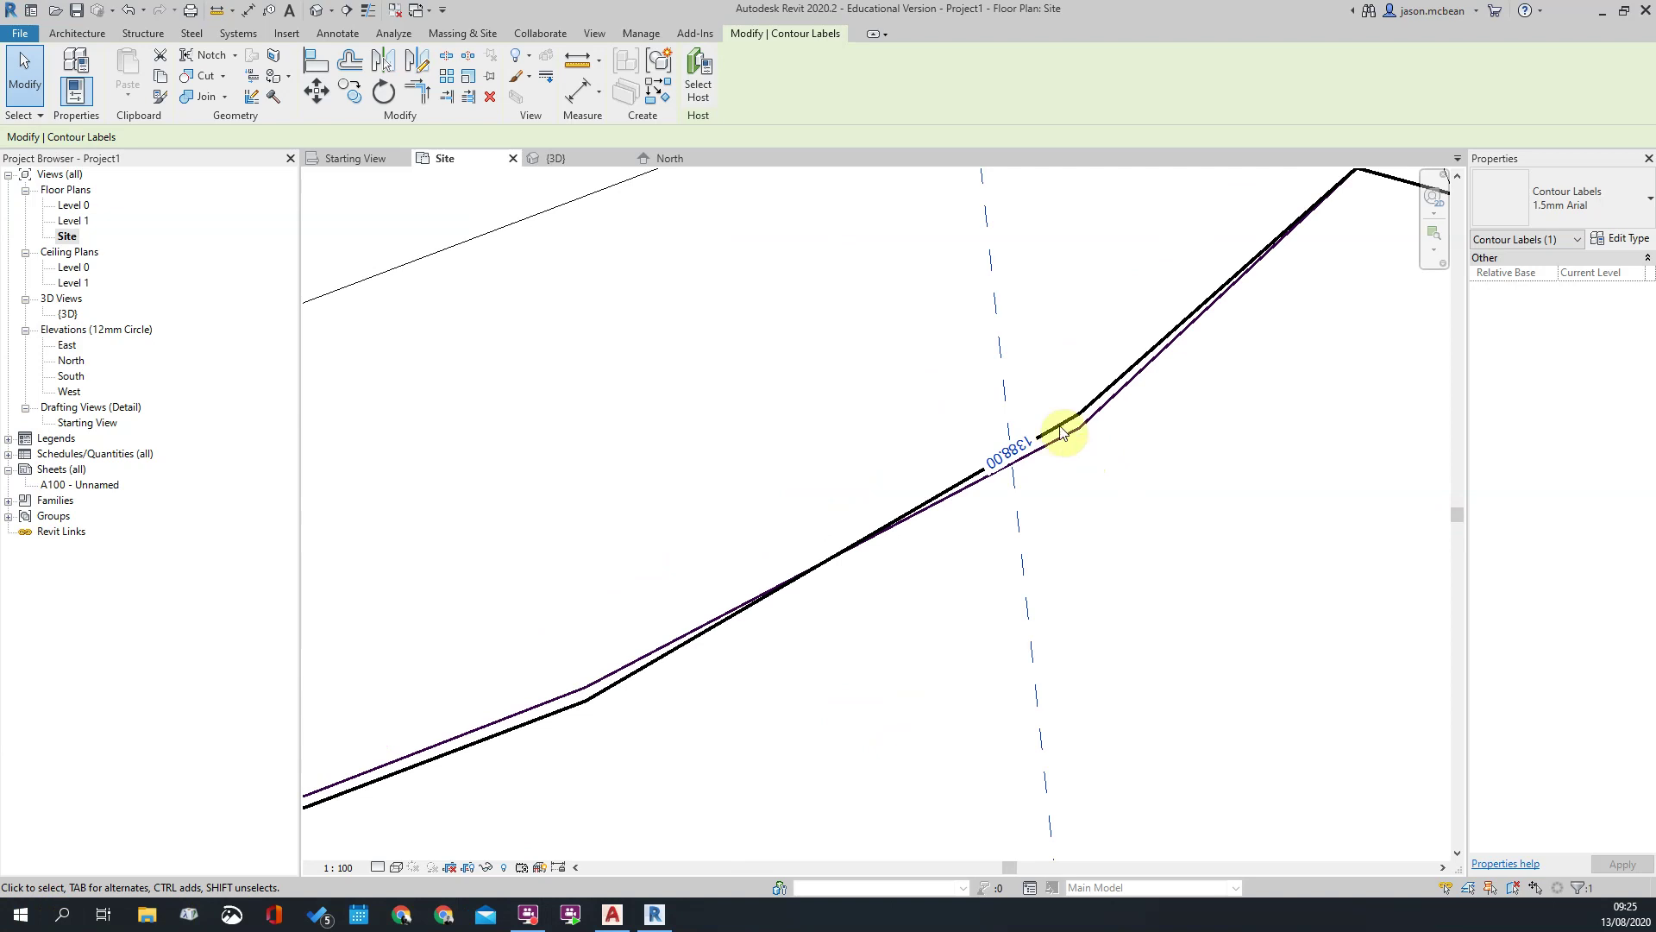
scroll(1083, 457, "down", 5)
scroll(743, 277, "up", 8)
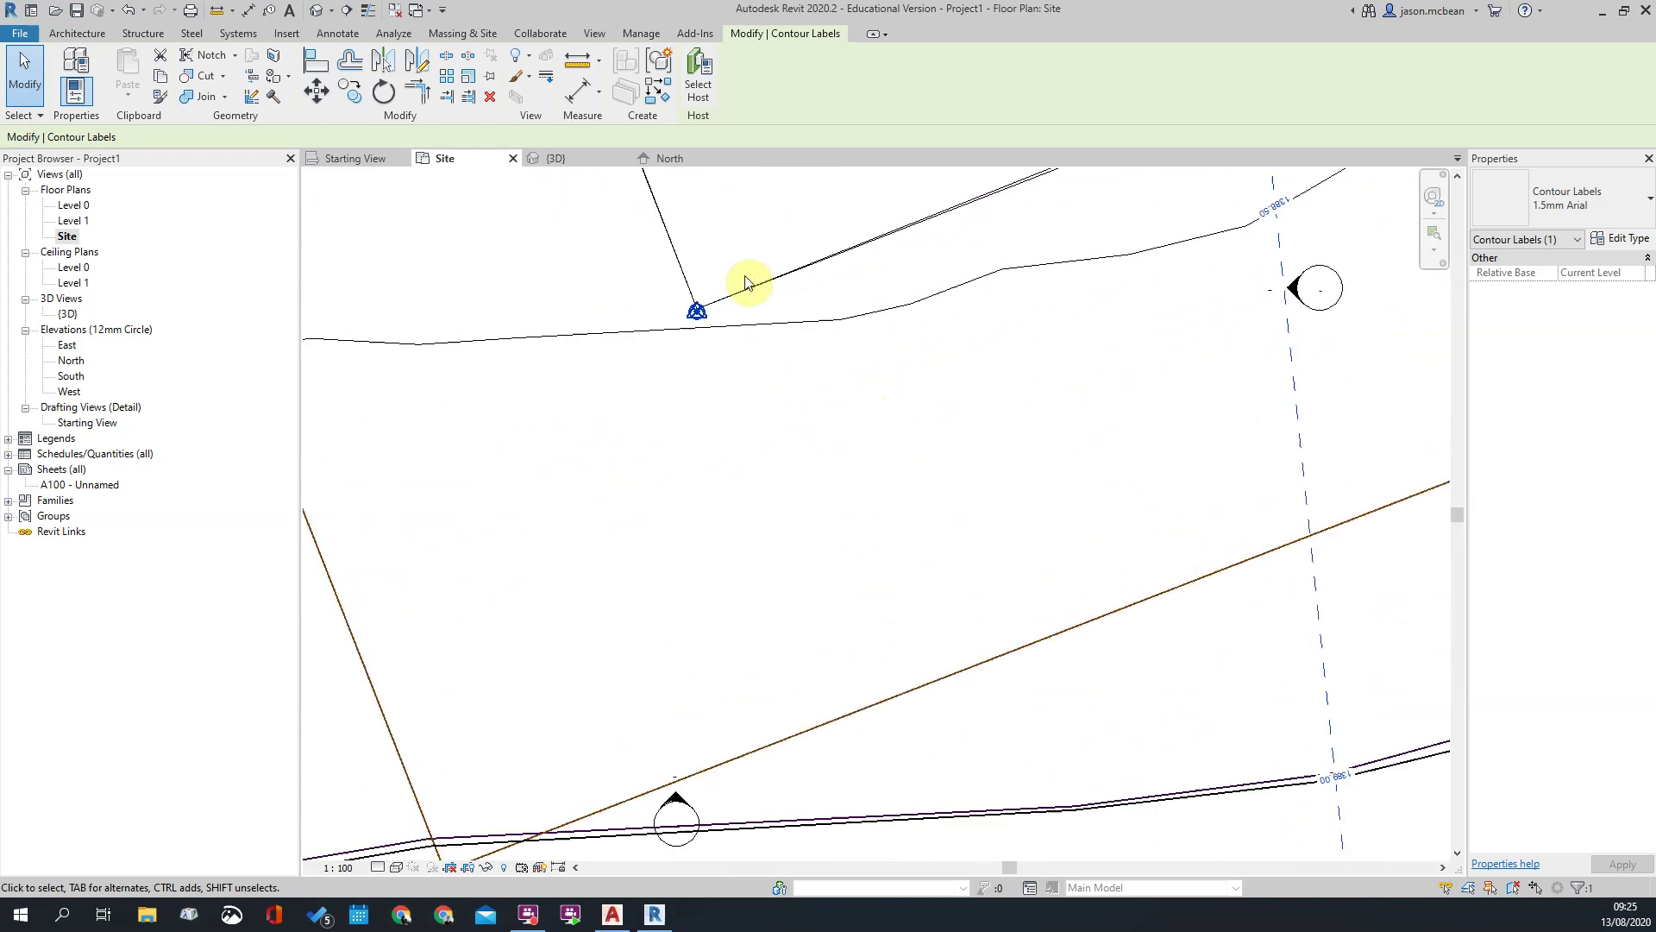
Step: Confirm the project base point reads 0.0 for N/S, E/W and elevation
left_click(697, 312)
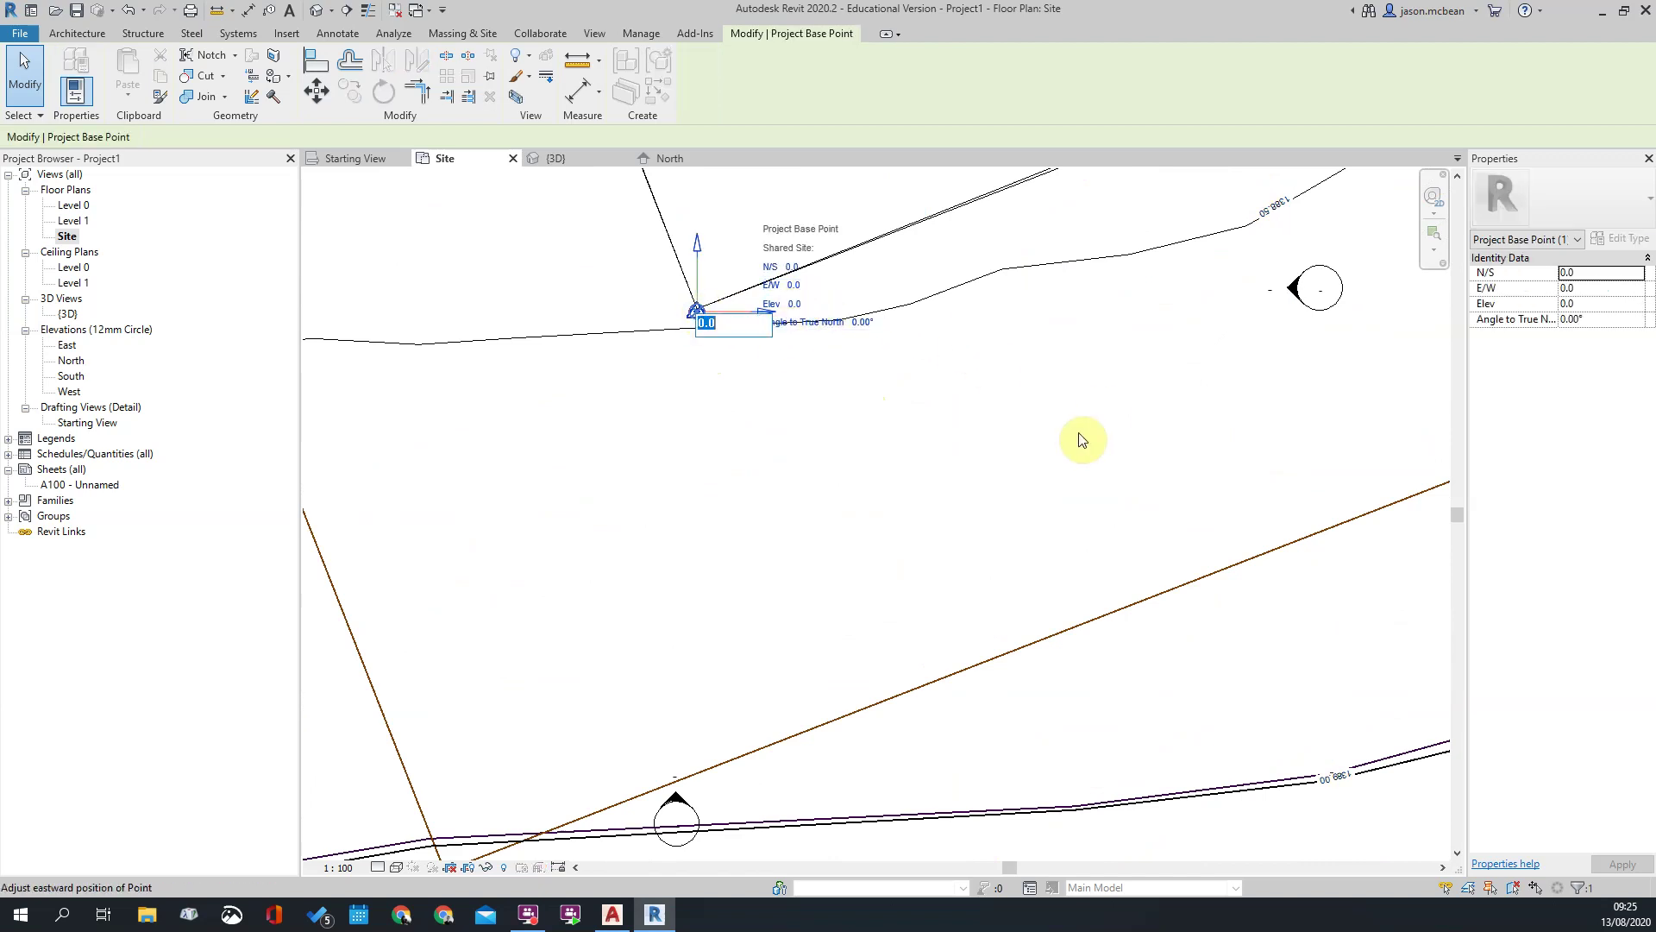
left_click(770, 396)
scroll(770, 396, "down", 2)
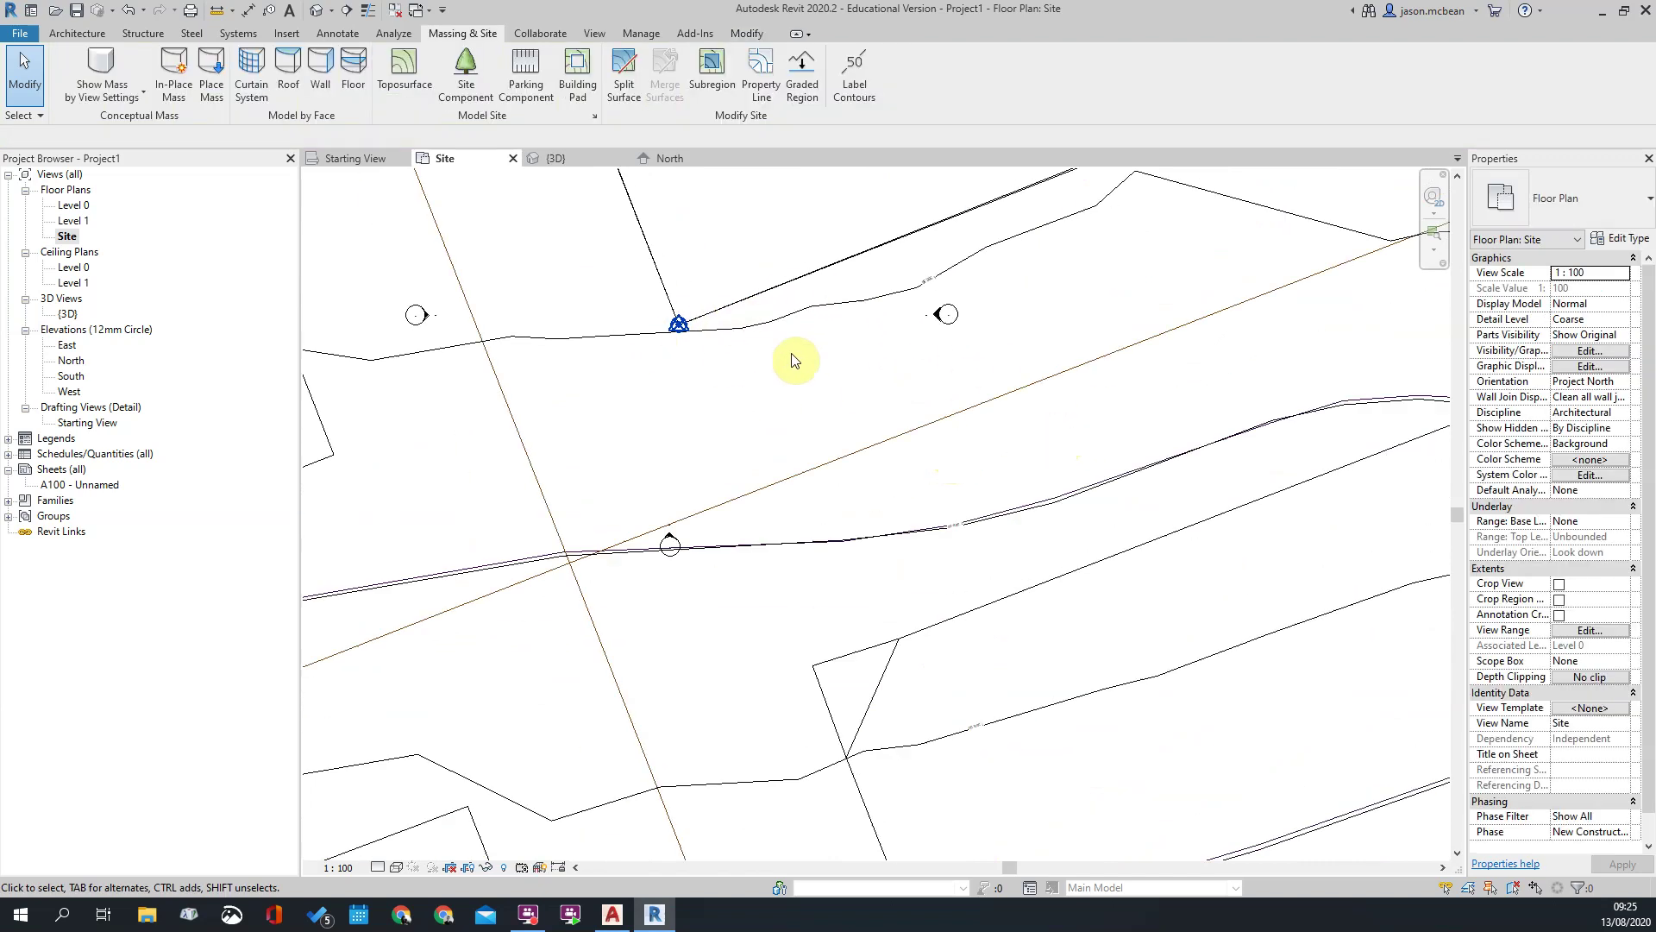
scroll(795, 359, "down", 2)
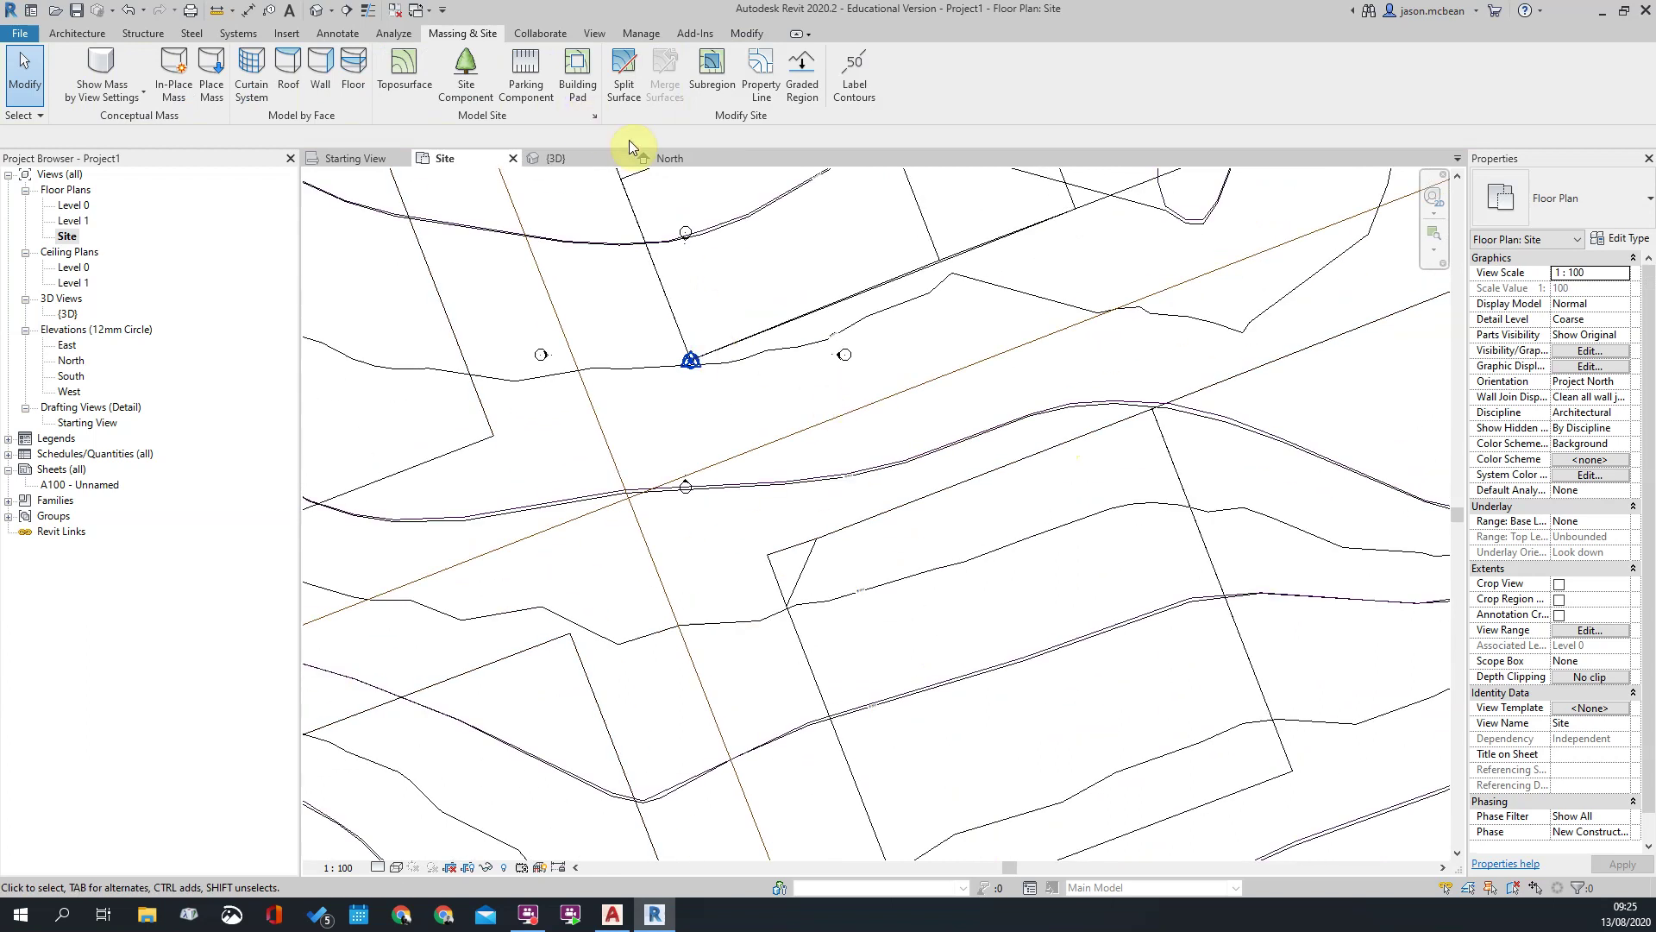
Step: Open the Level 1 floor plan
left_click(75, 34)
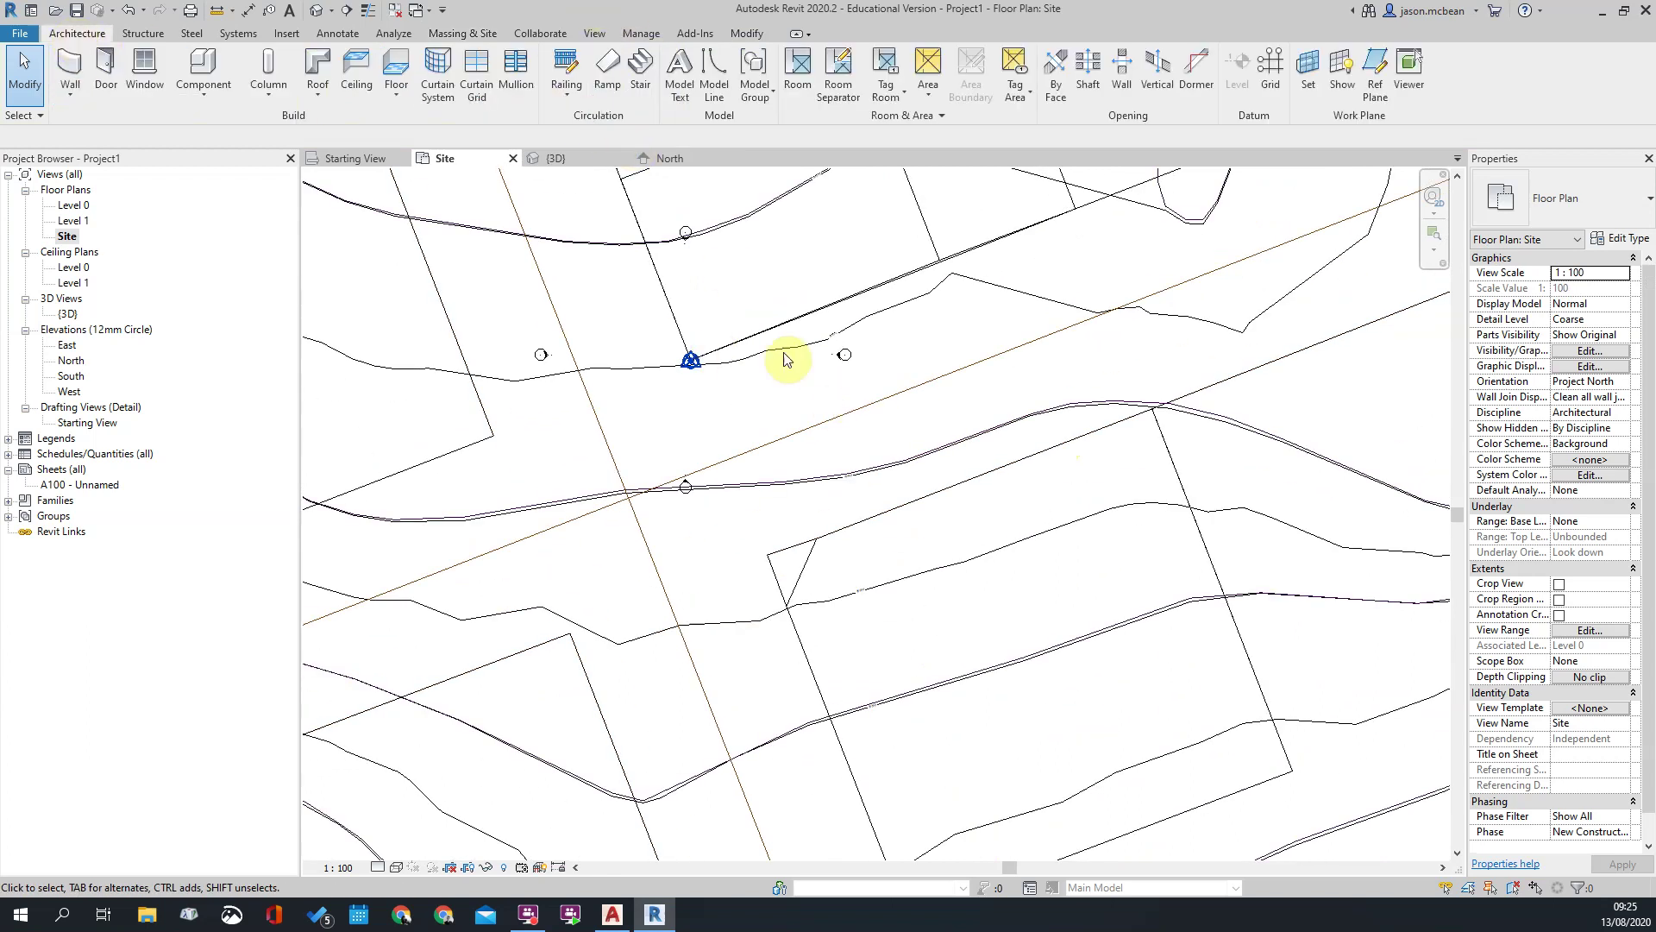
scroll(851, 351, "down", 2)
double_click(72, 221)
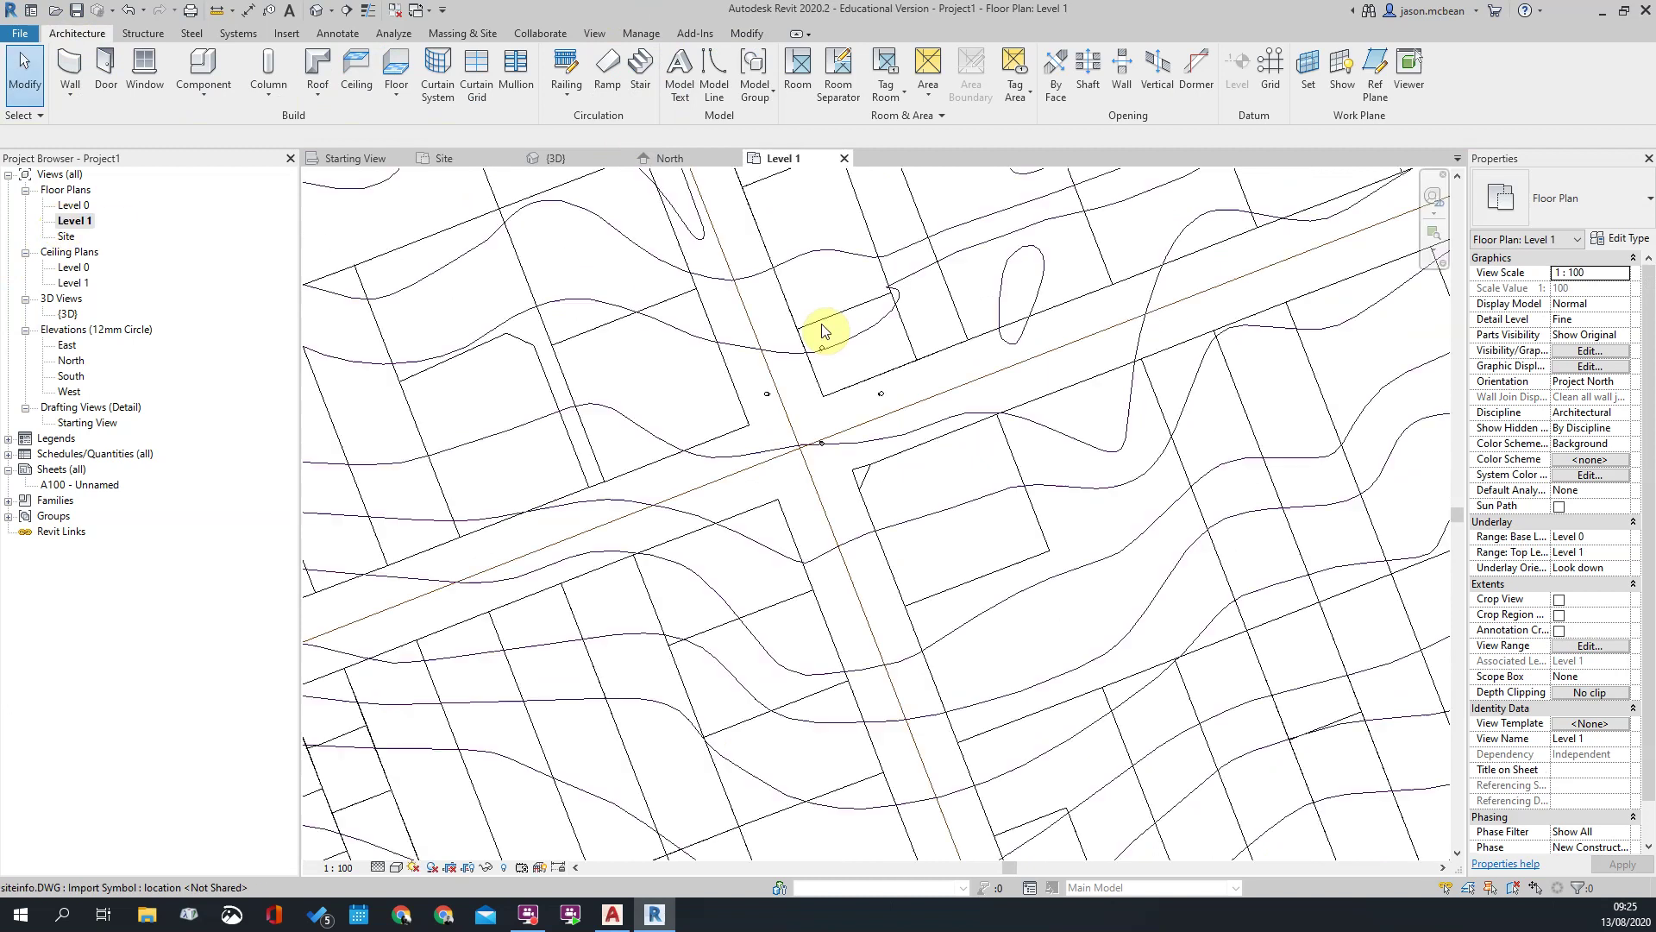
Step: Open the South elevation and compare the topography's height with the building levels
double_click(72, 377)
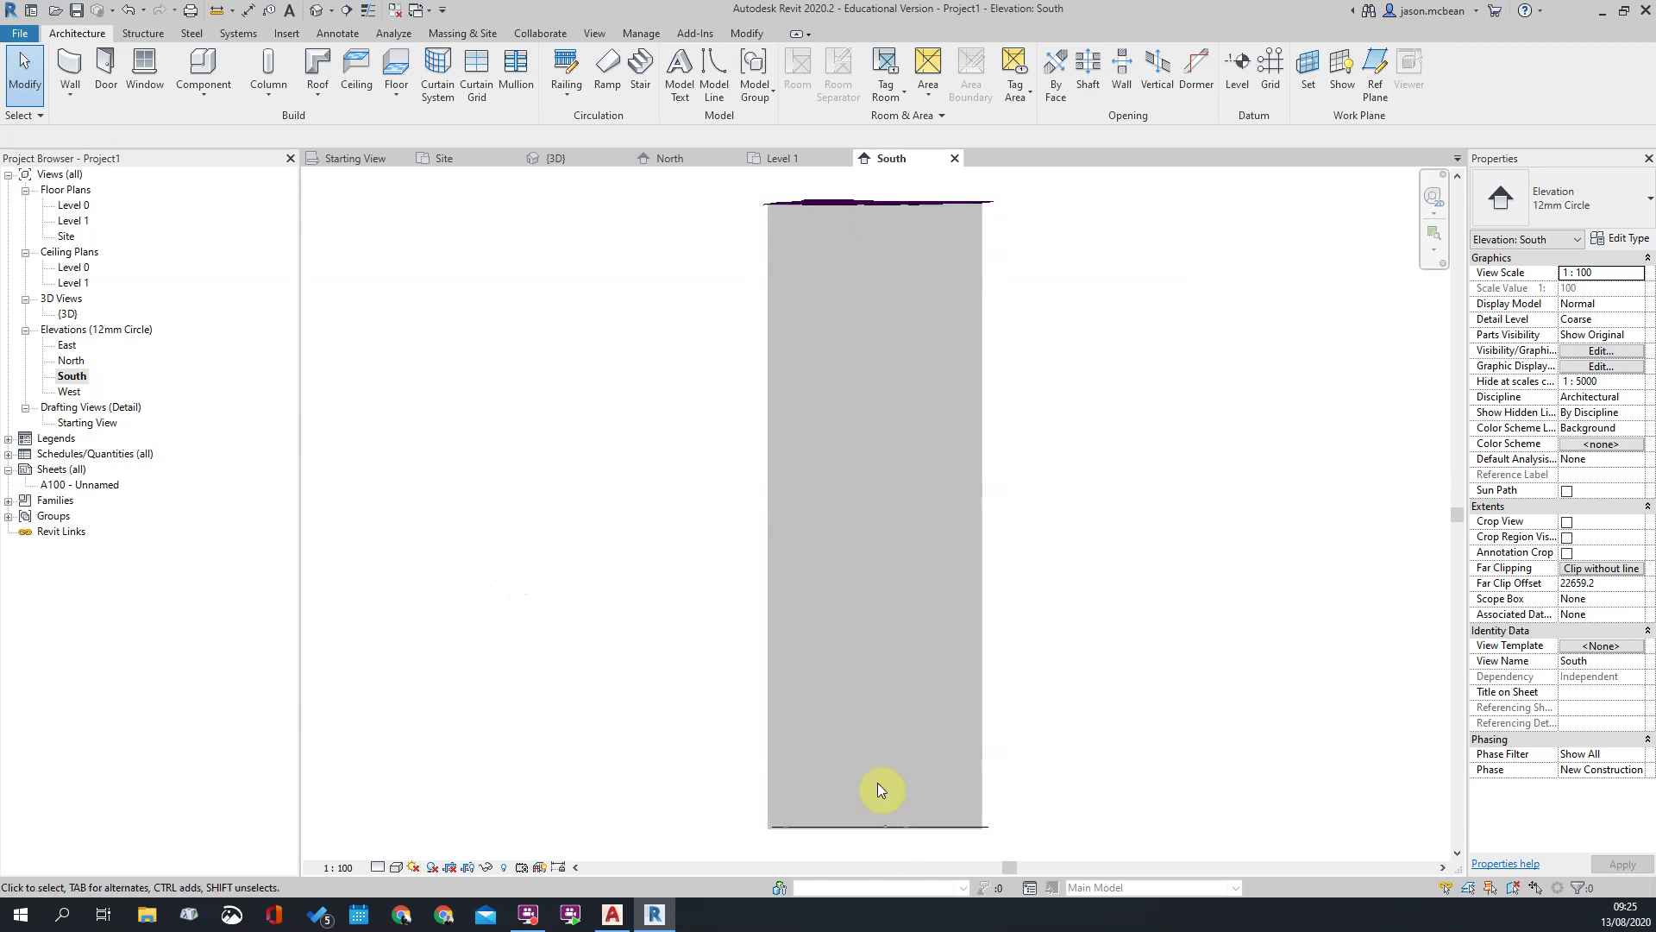
scroll(875, 279, "down", 2)
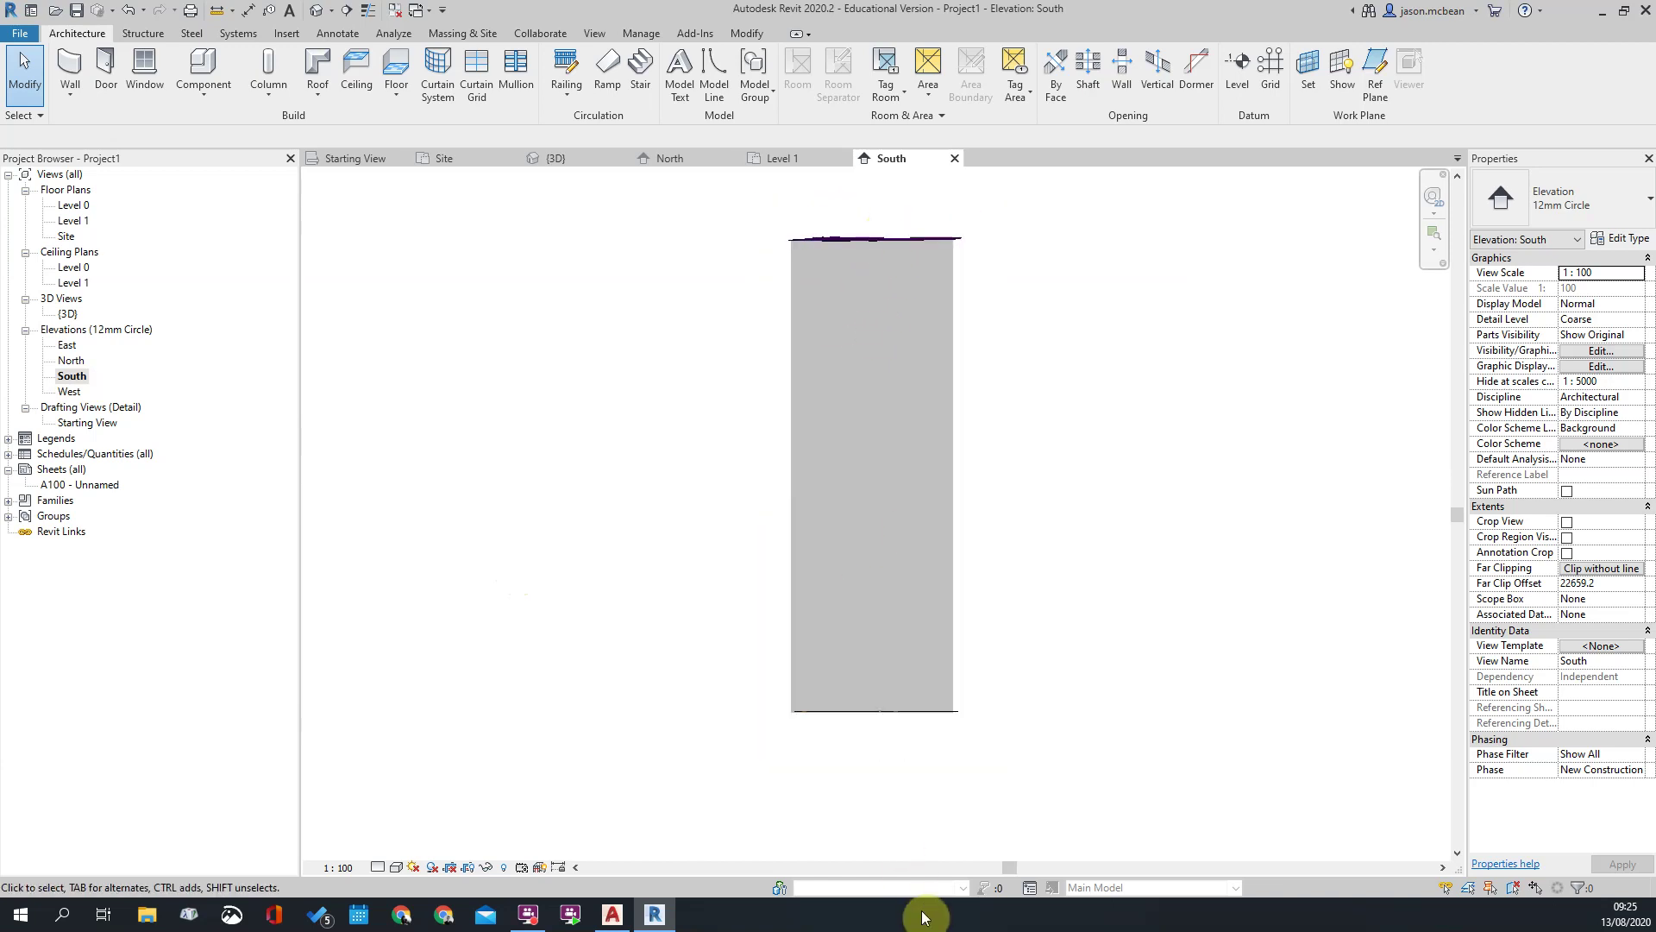
scroll(850, 686, "up", 5)
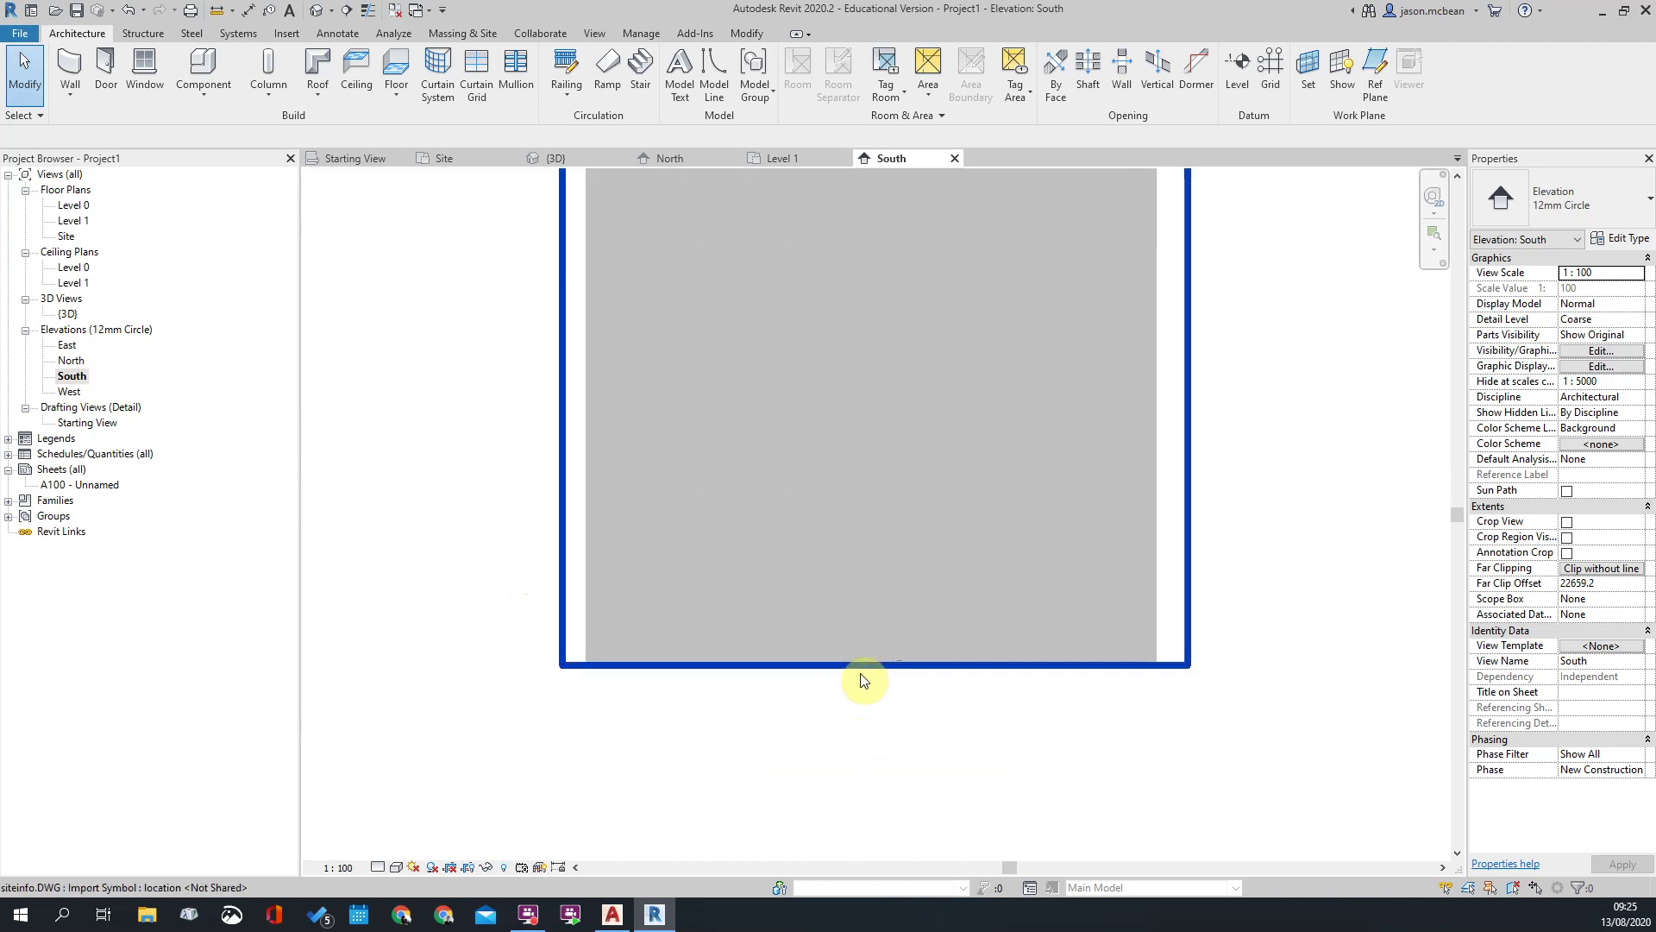
scroll(939, 681, "up", 2)
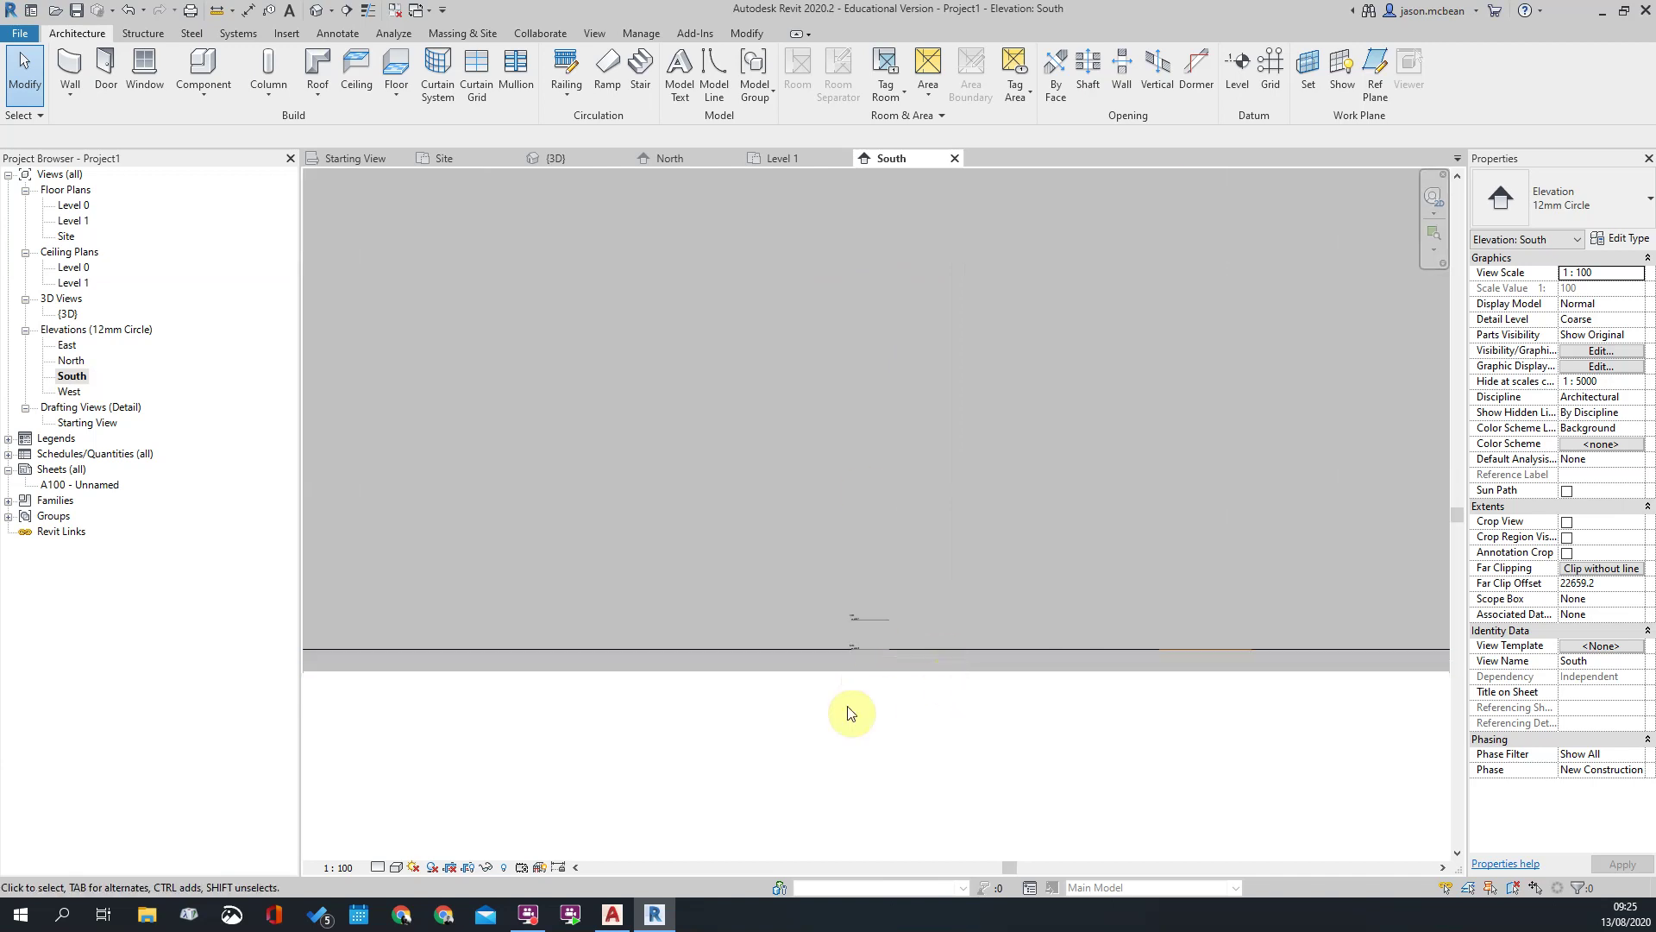
scroll(989, 673, "down", 2)
scroll(990, 675, "down", 4)
scroll(973, 298, "up", 5)
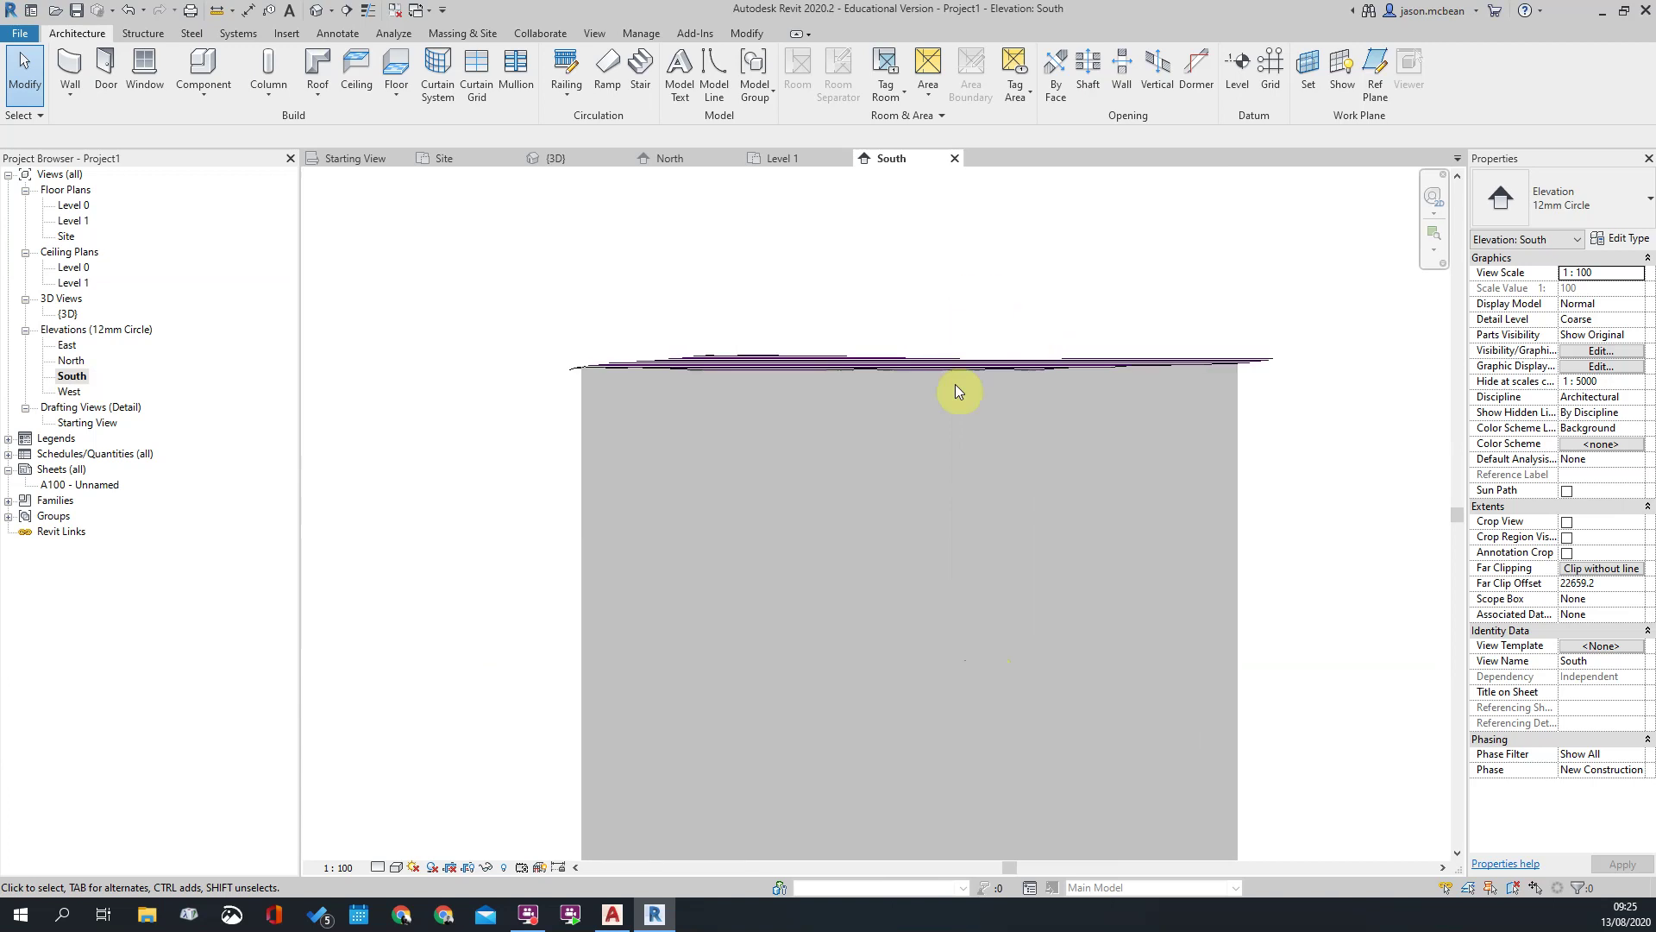
scroll(955, 391, "up", 2)
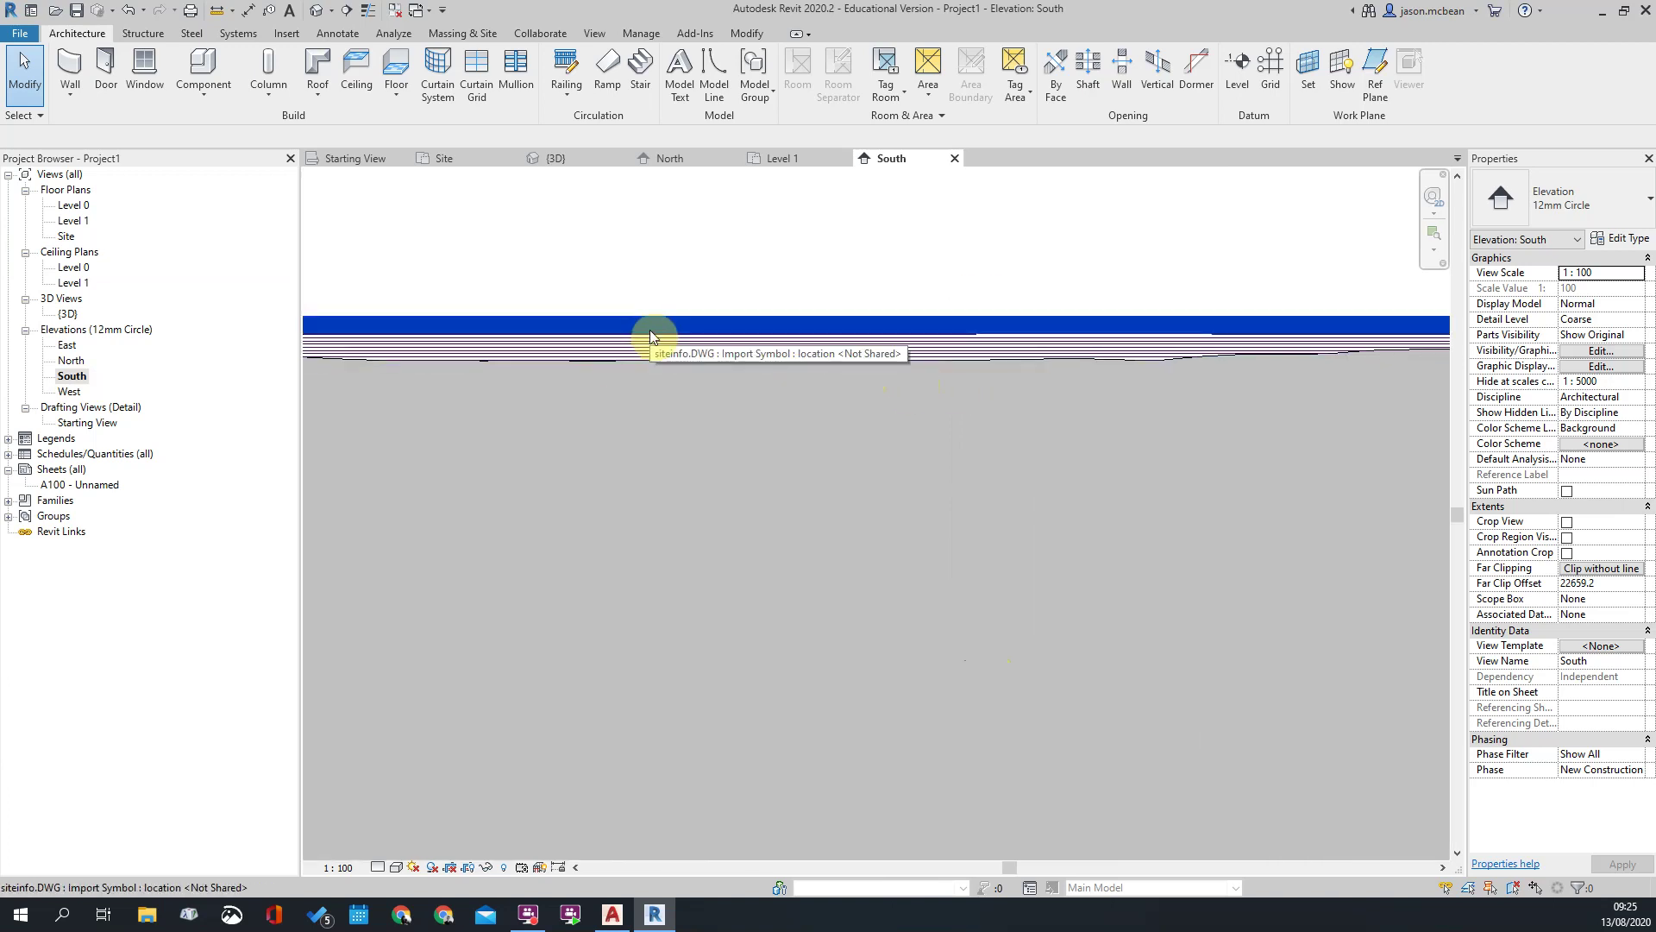
scroll(954, 314, "down", 2)
scroll(820, 321, "up", 2)
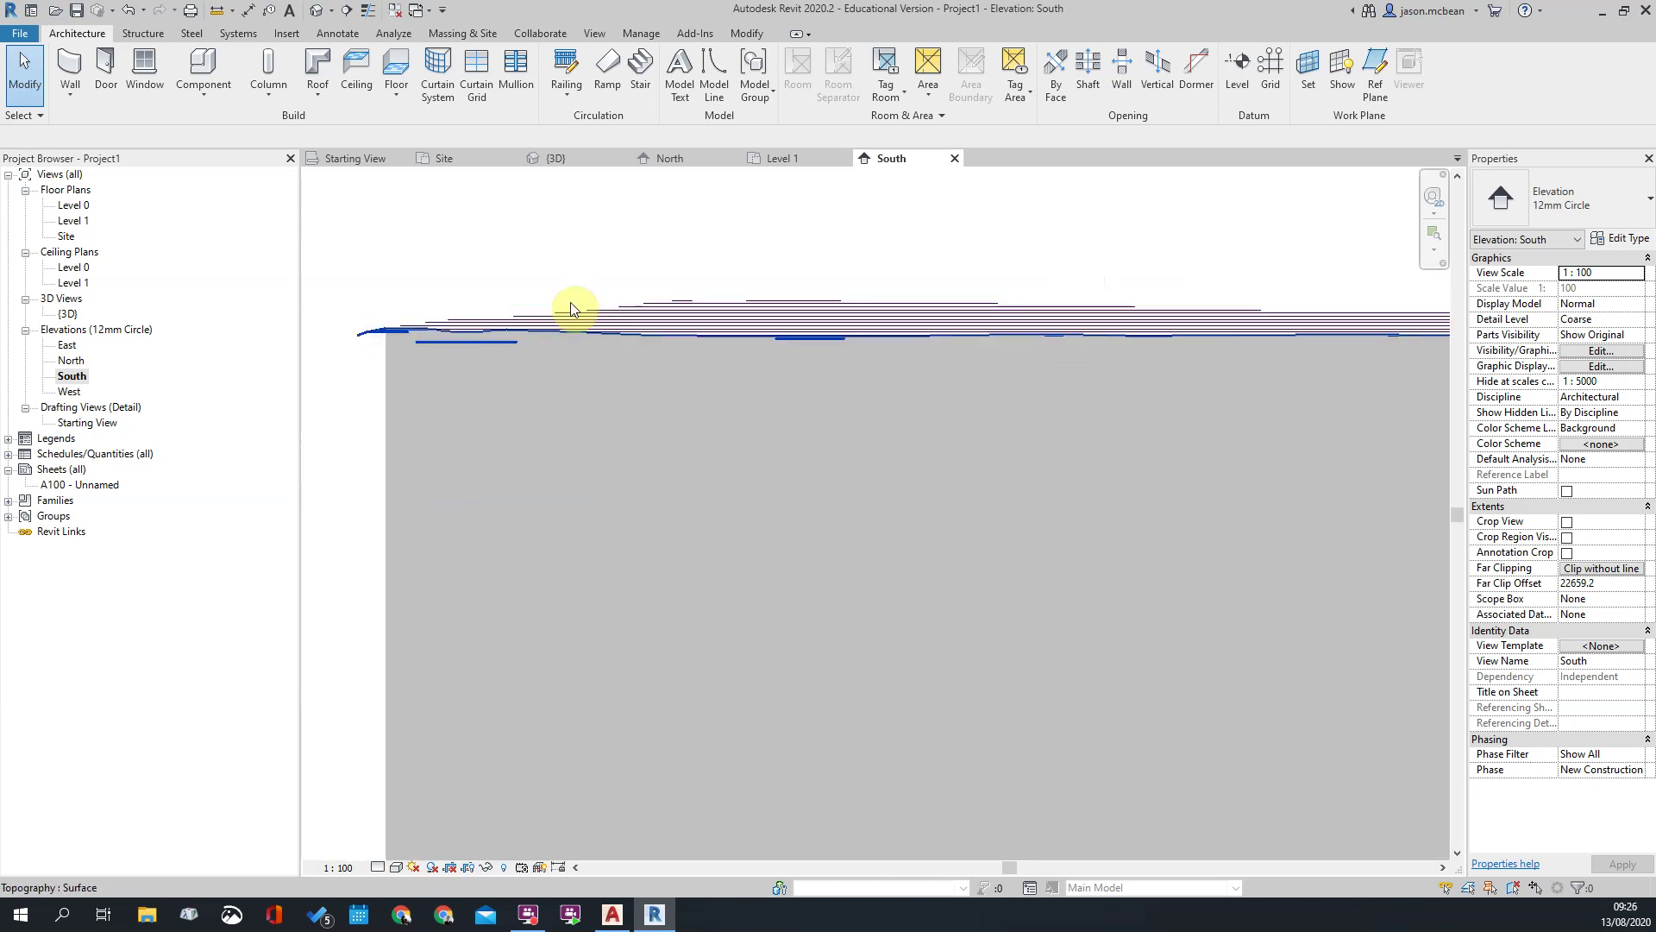
Step: Select the imported siteinfo.DWG contours to inspect them, then deselect
left_click(630, 314)
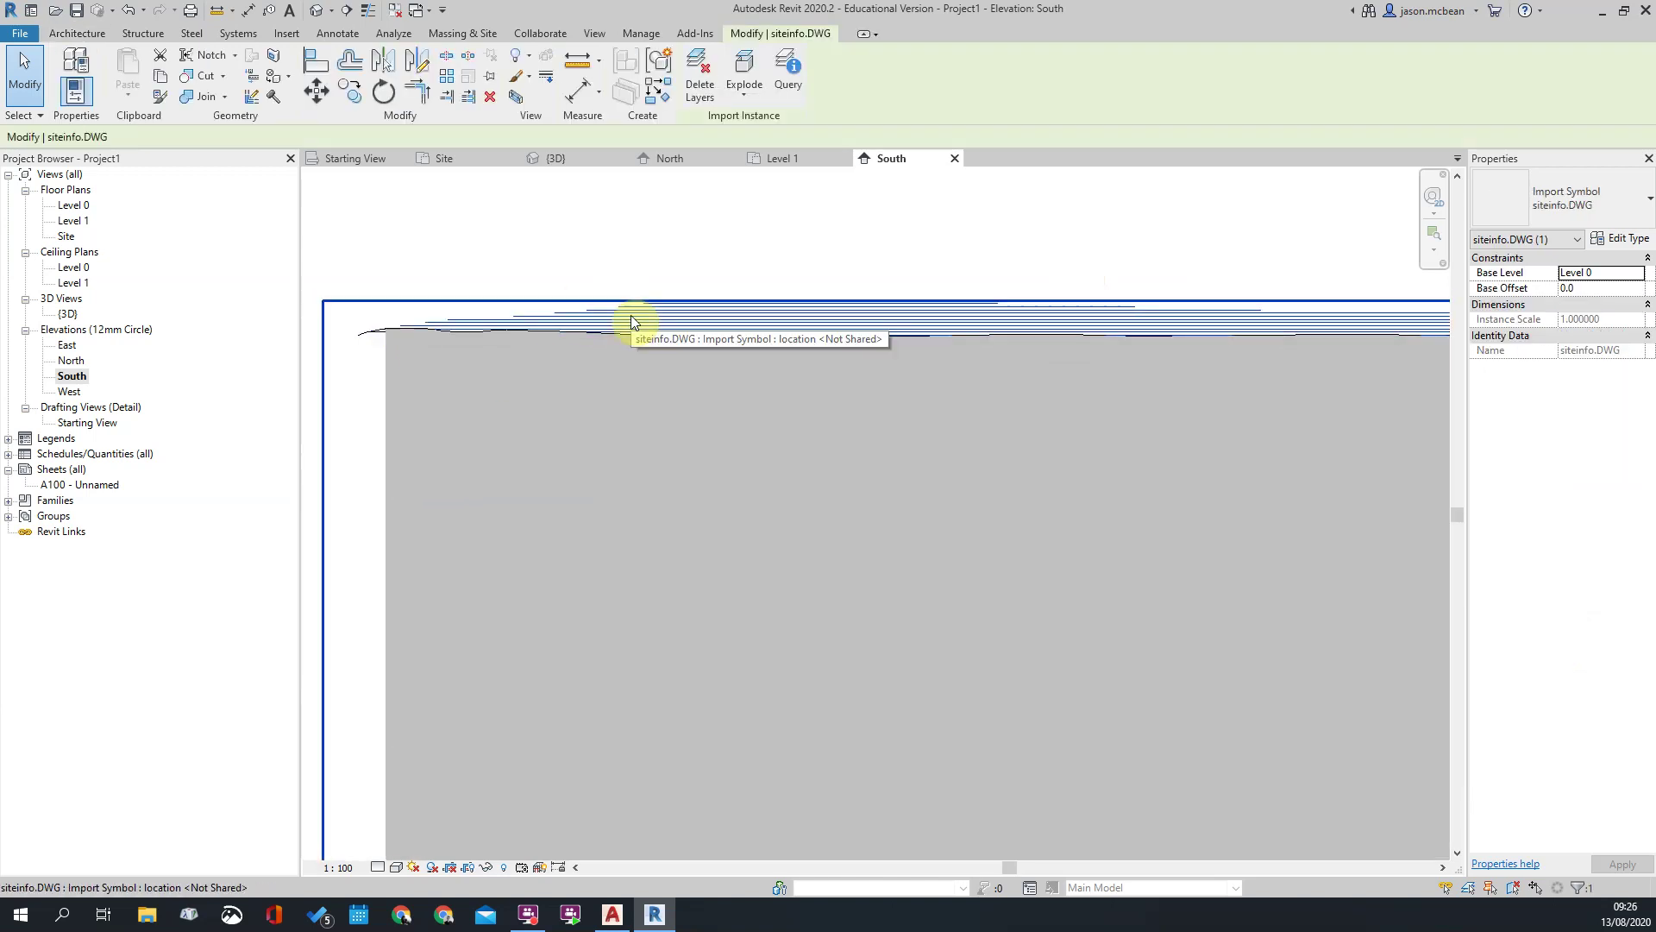
left_click(843, 259)
scroll(811, 324, "down", 3)
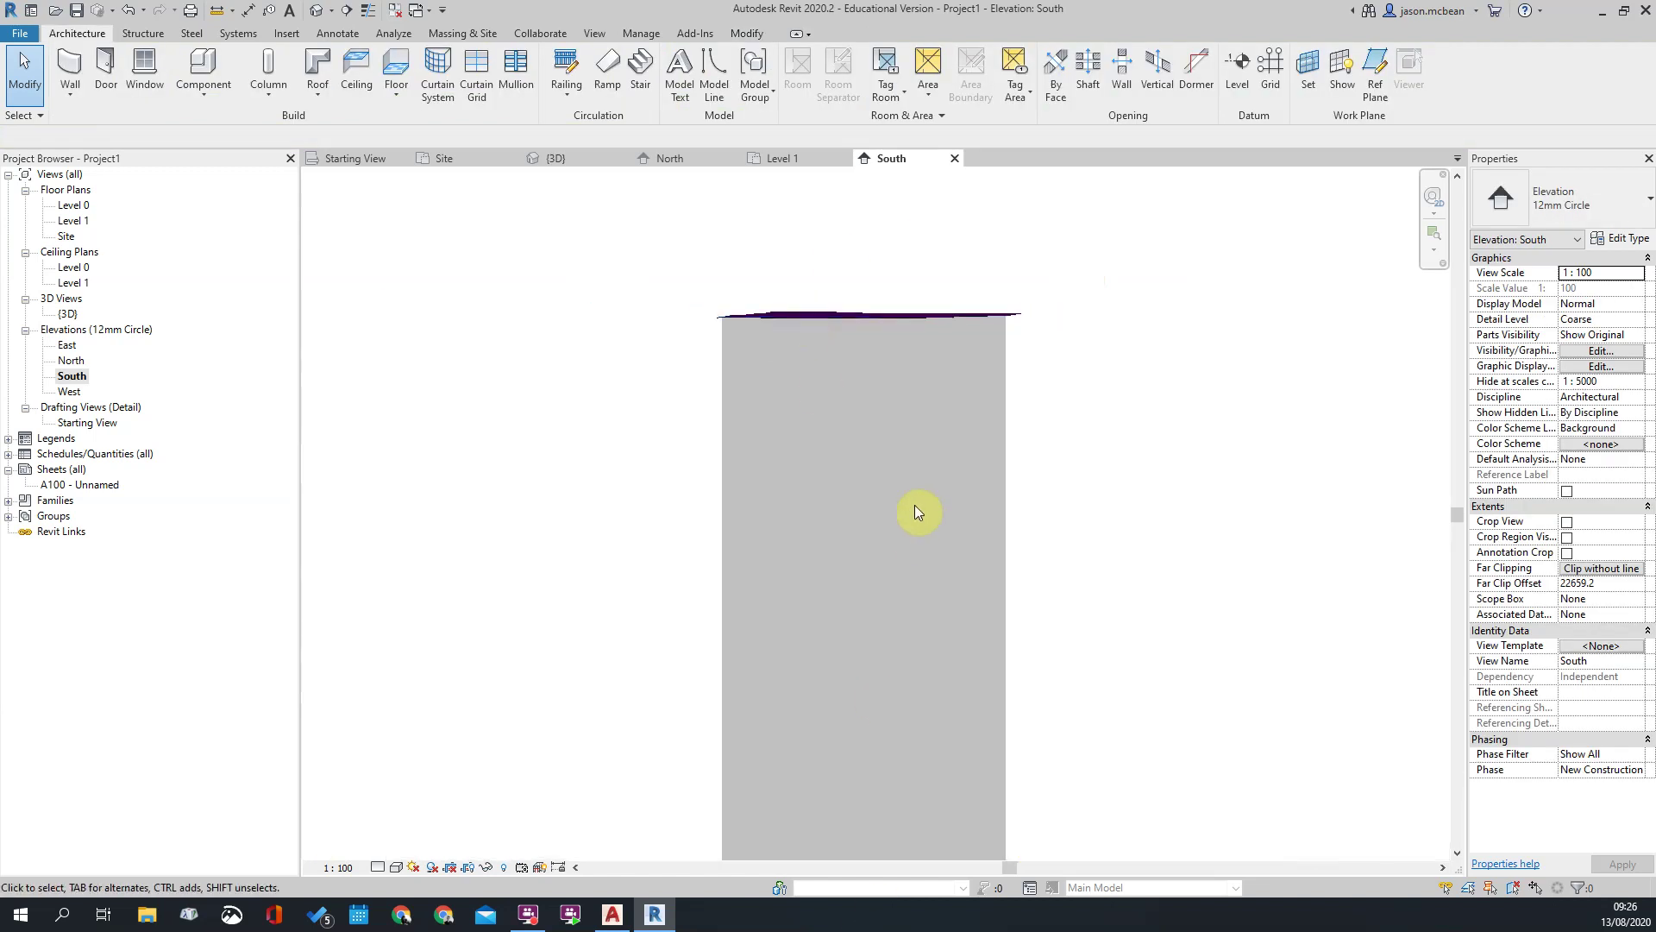
scroll(1136, 399, "up", 5)
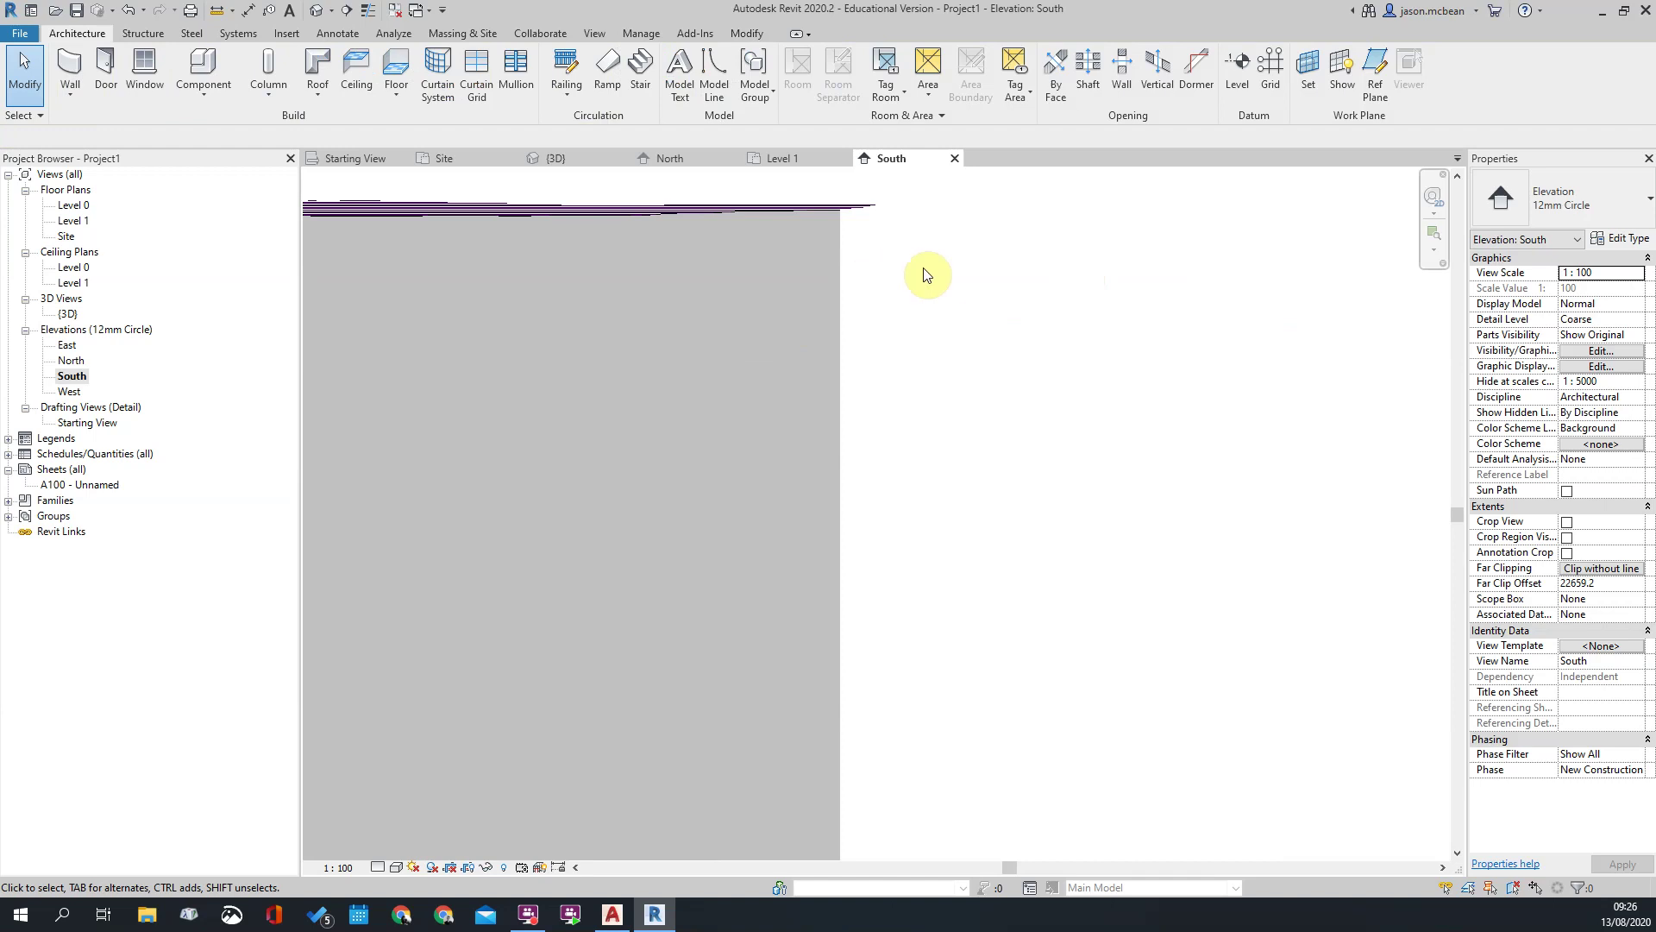
scroll(1147, 385, "down", 3)
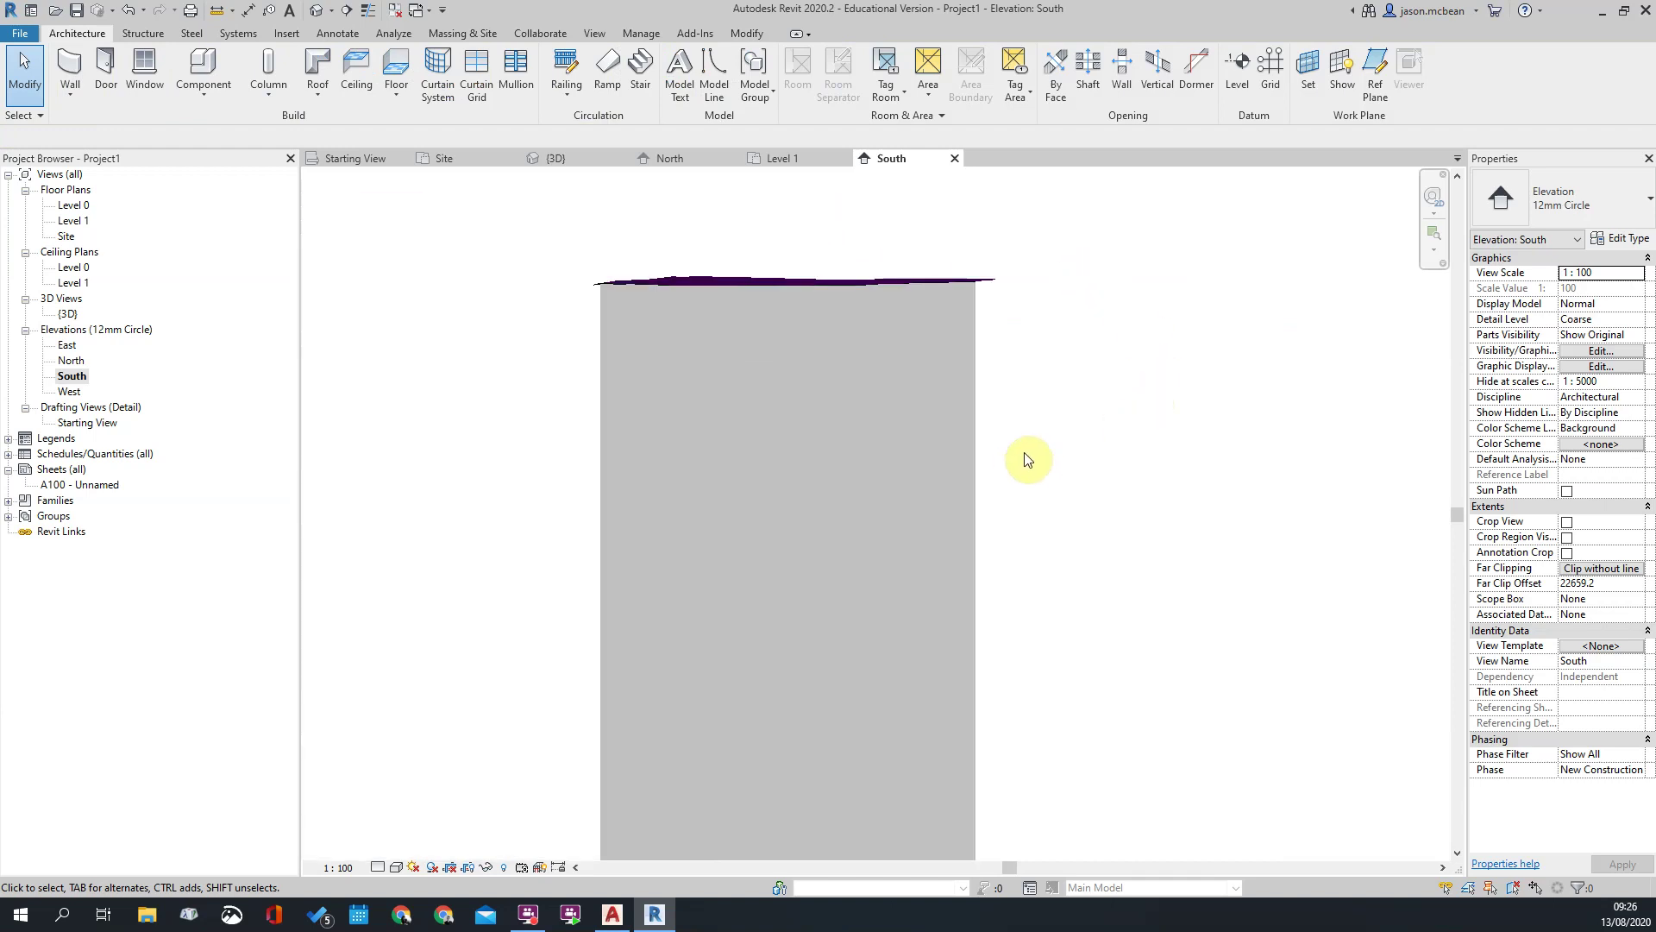
scroll(820, 307, "up", 5)
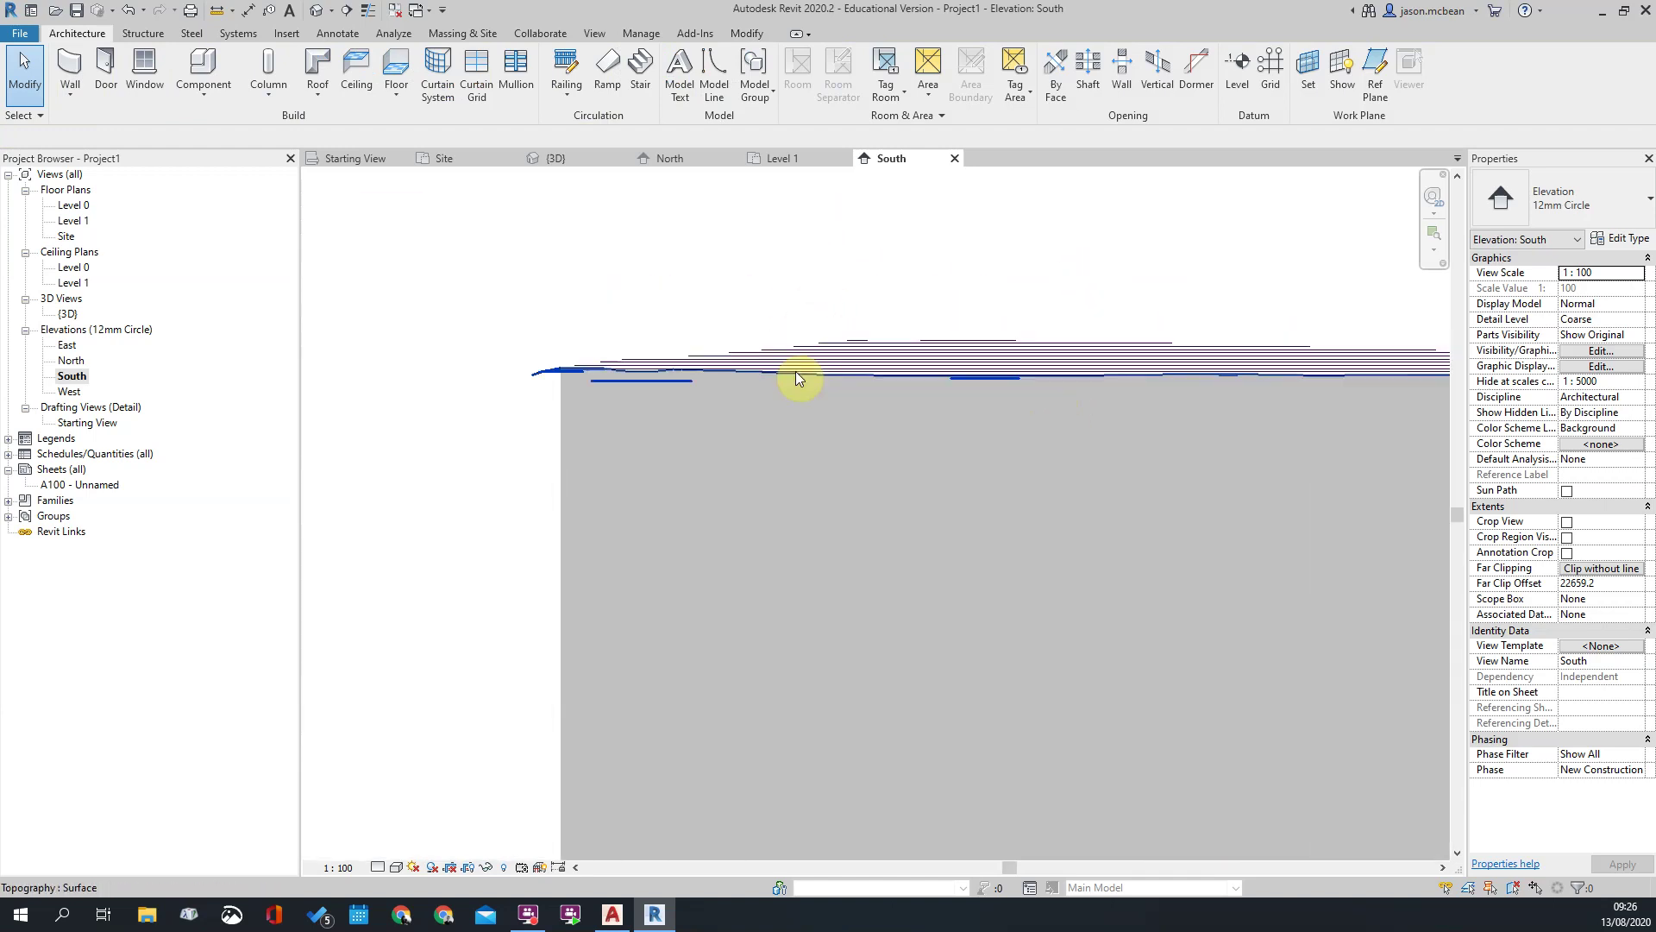
Step: Move the toposurface down 13880 mm so its terrain section sits at the building's levels
left_click(790, 377)
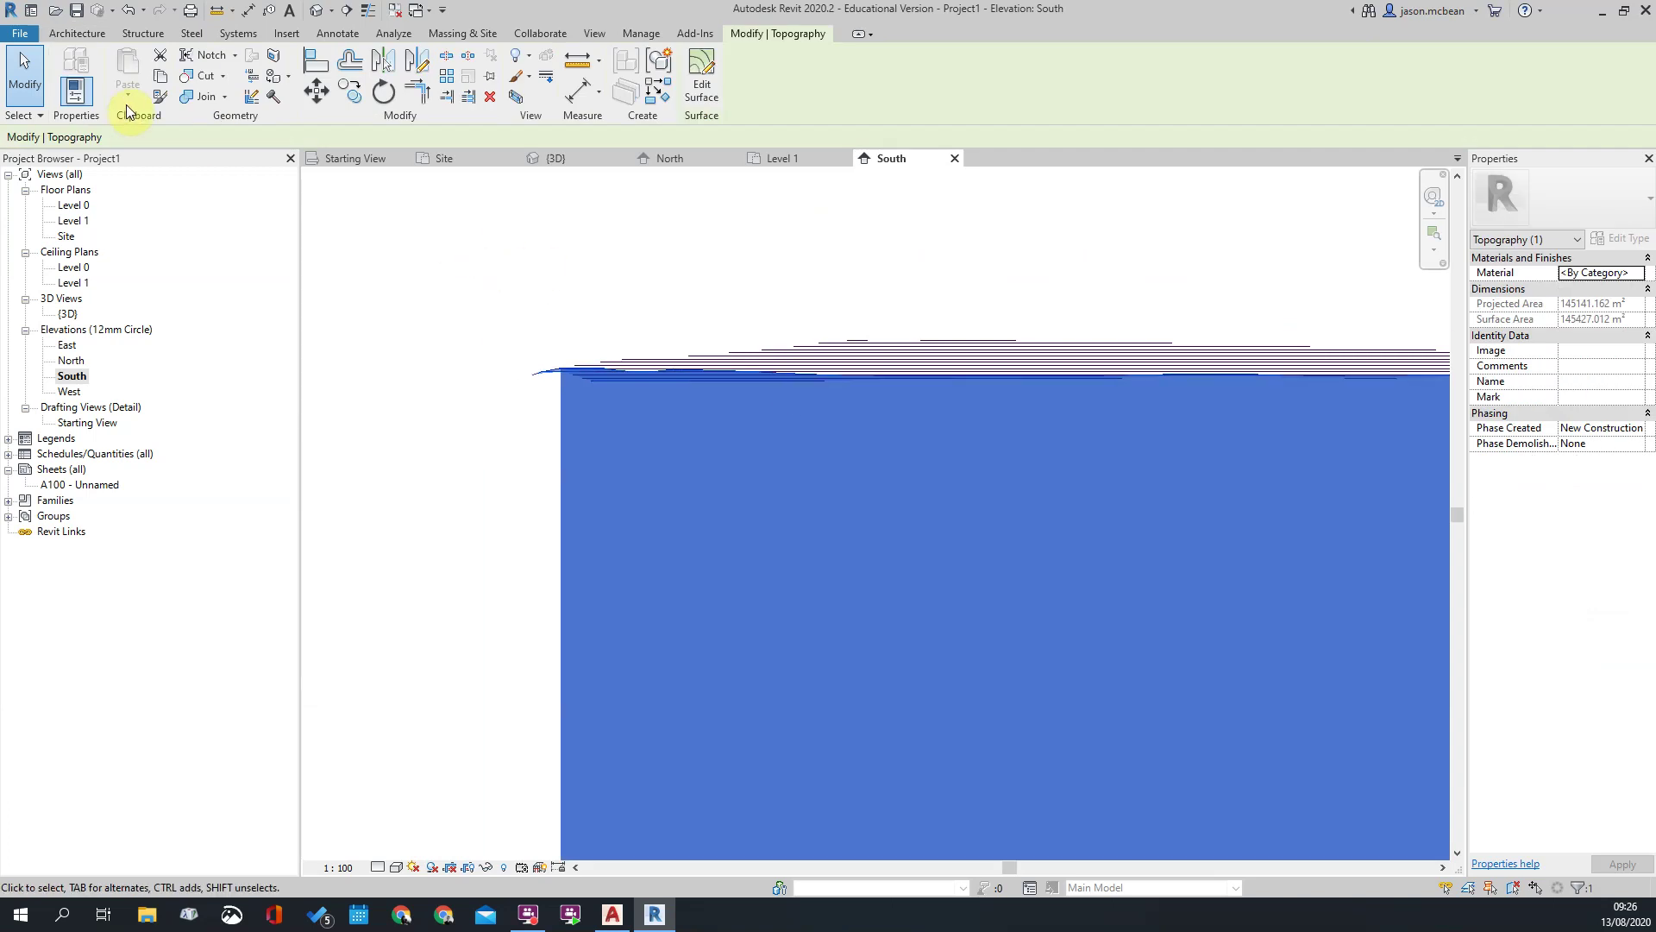
left_click(316, 90)
left_click(534, 294)
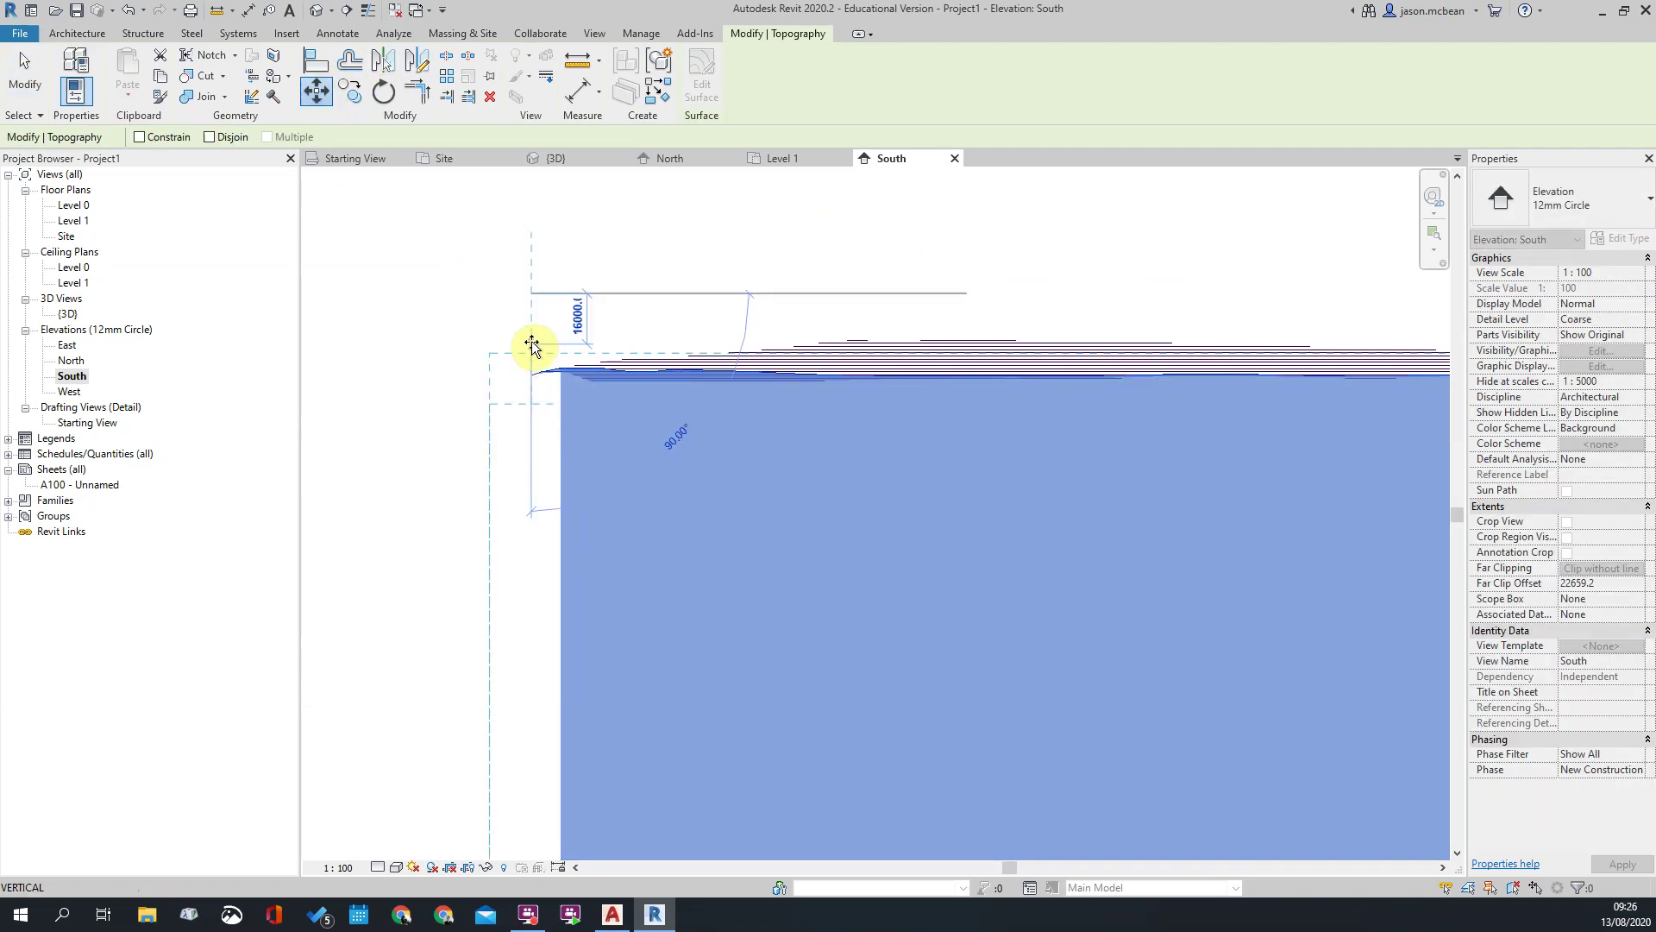
type("1388")
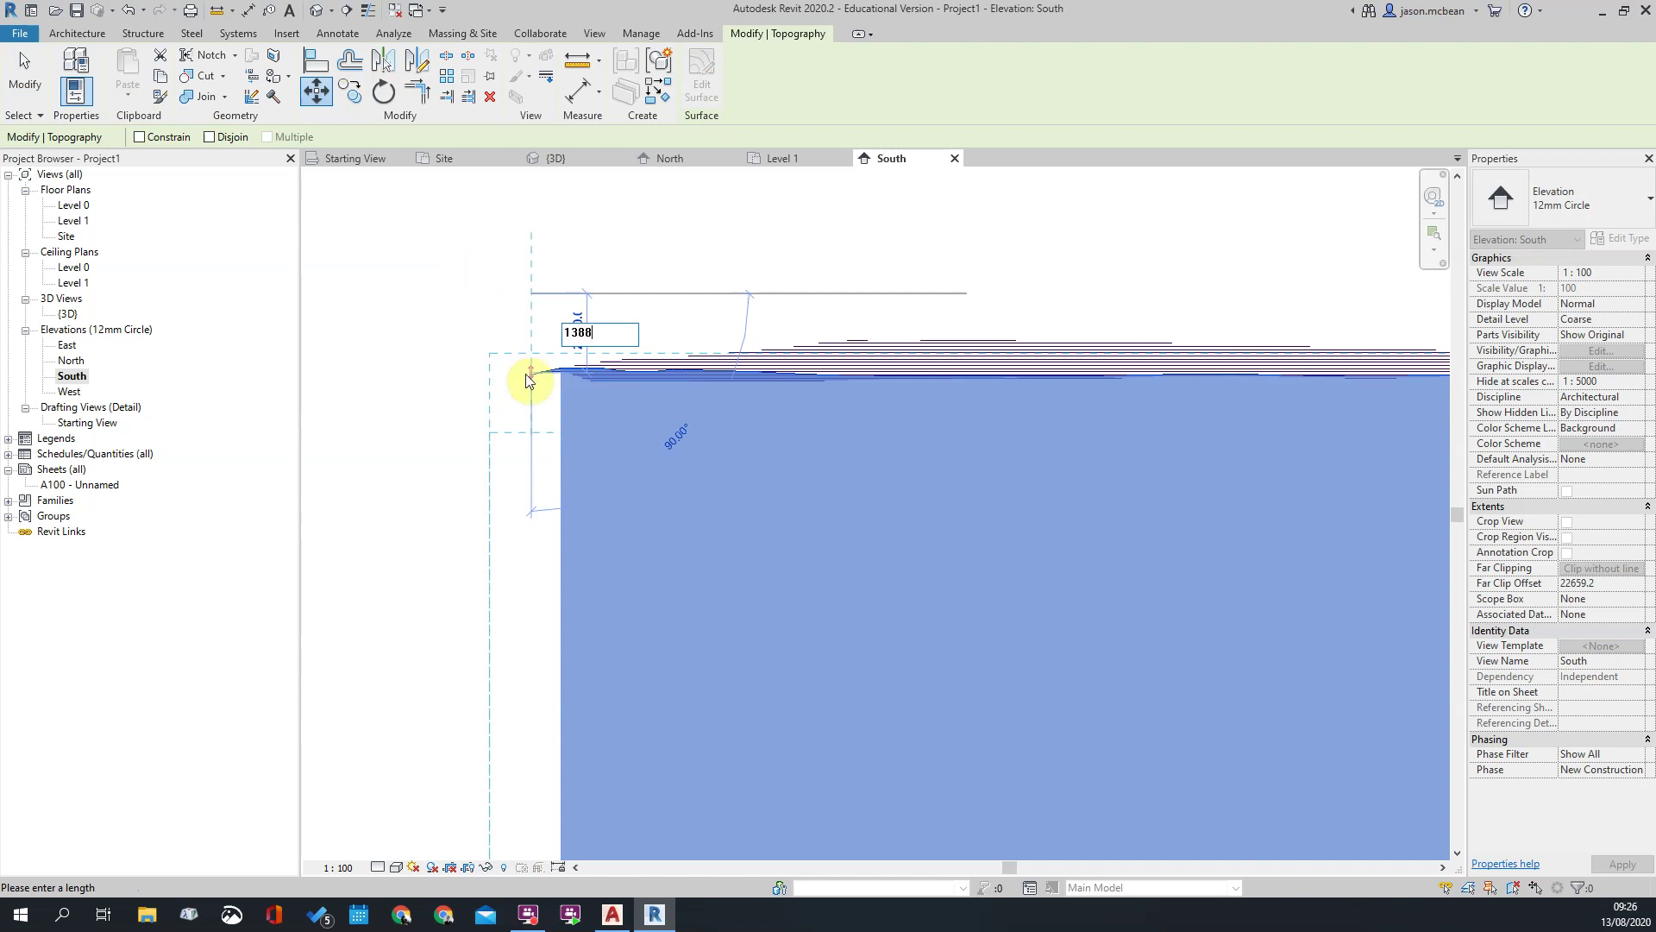
type("000")
key("Return")
scroll(636, 351, "down", 5)
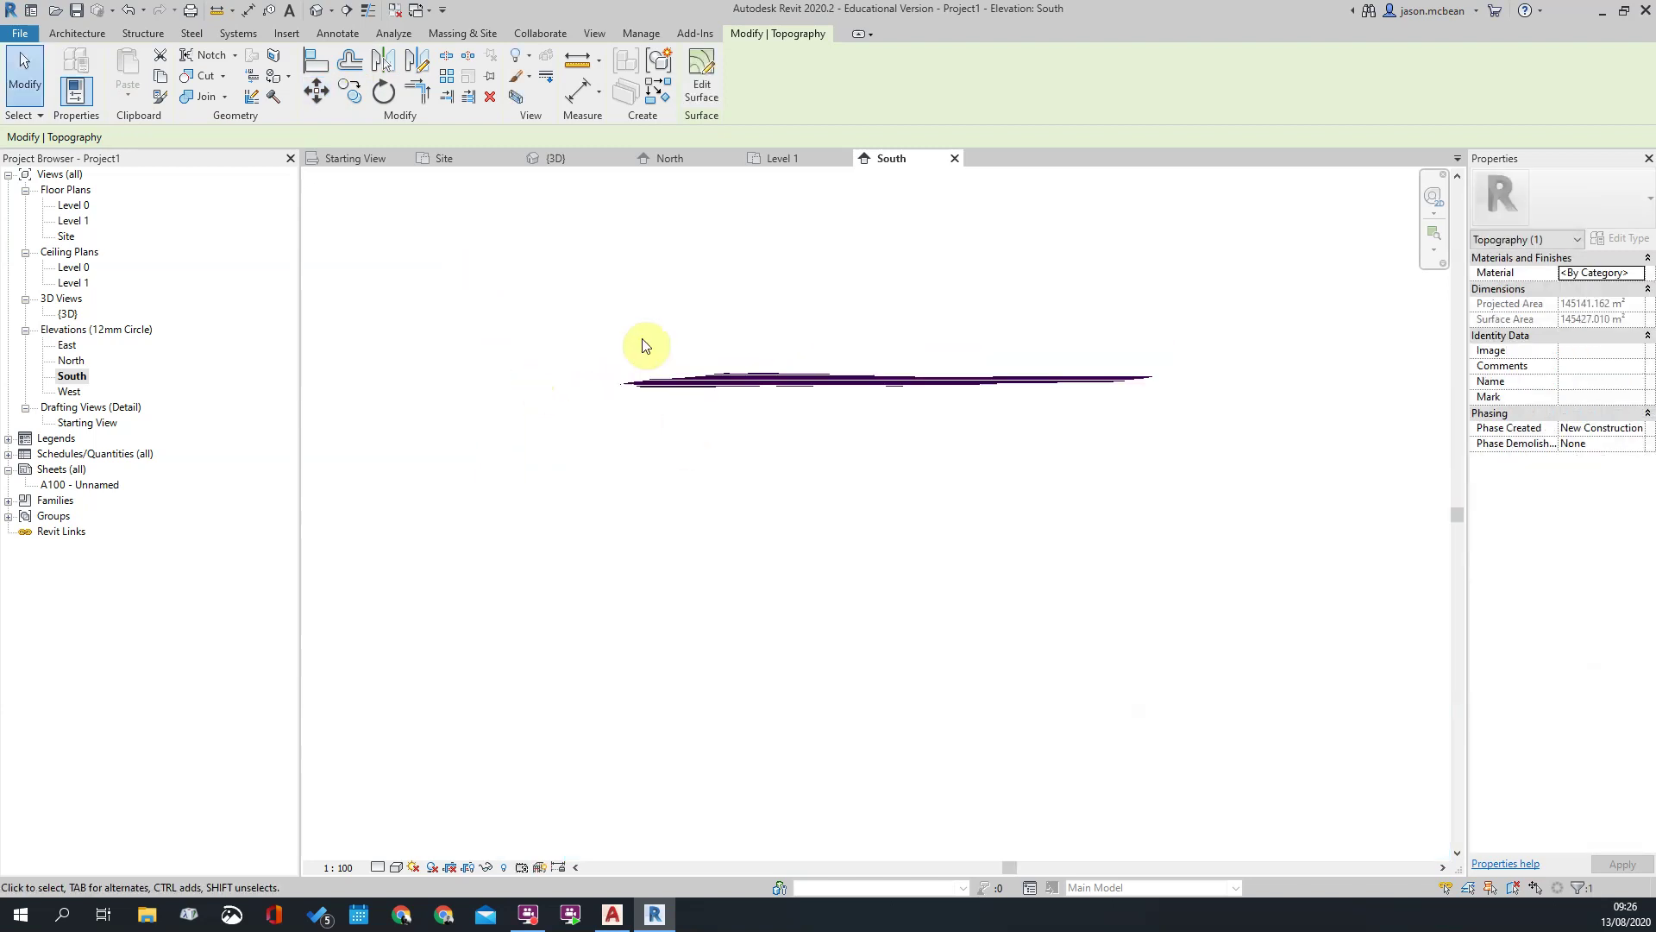
scroll(674, 562, "up", 6)
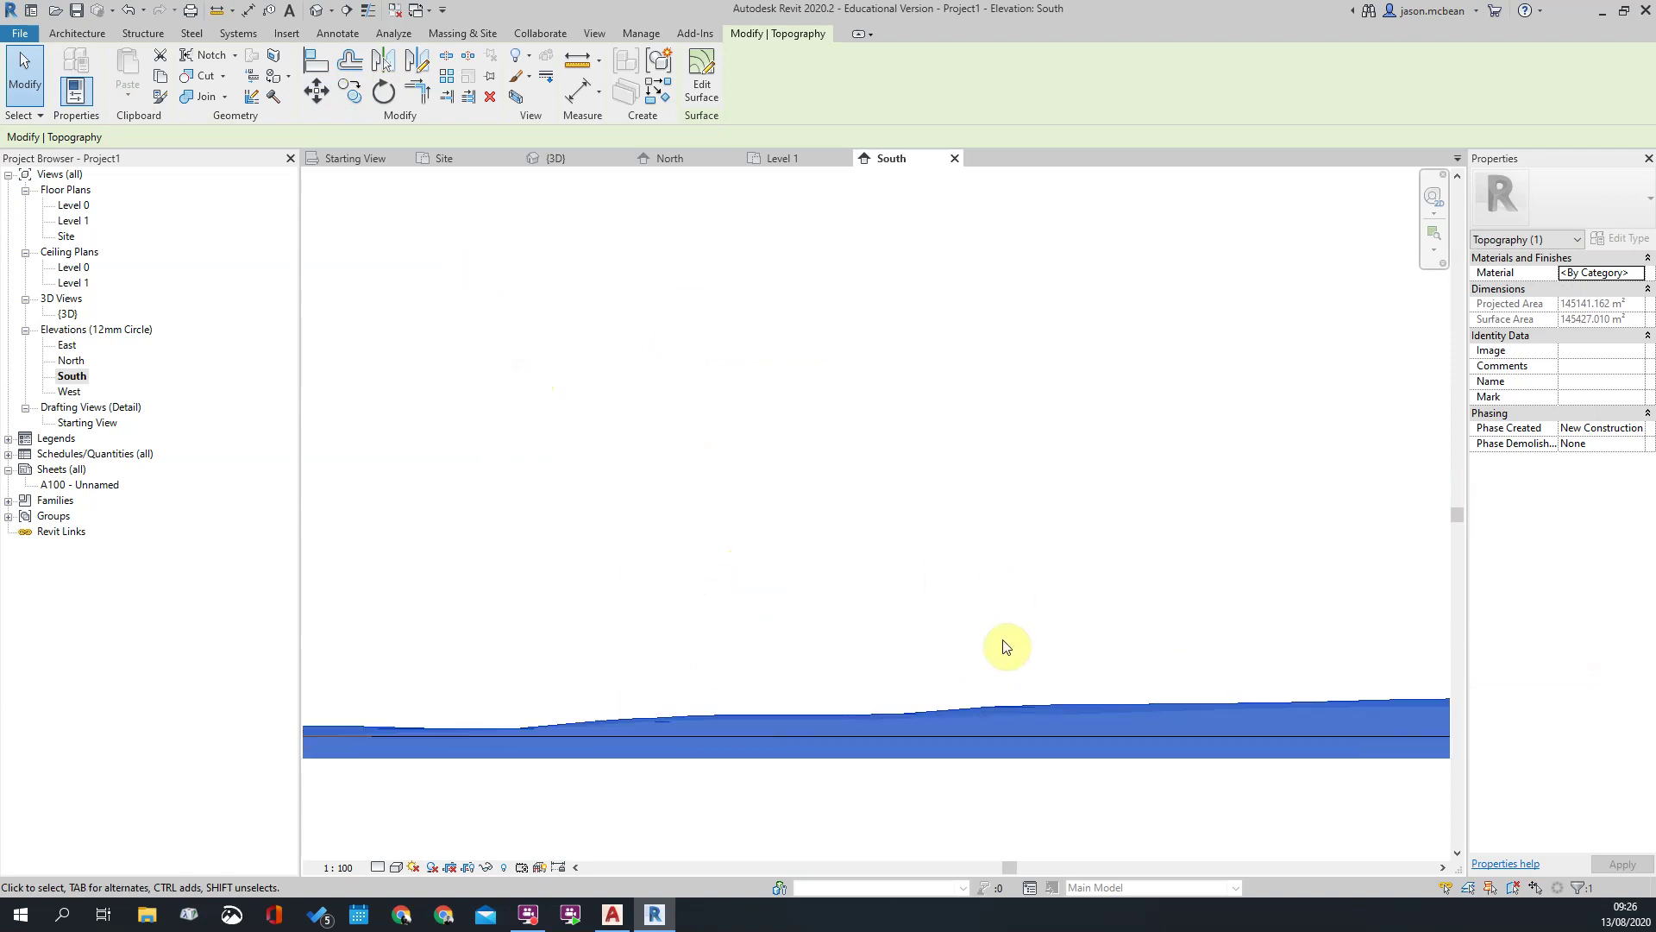
left_click(1024, 544)
scroll(728, 598, "down", 2)
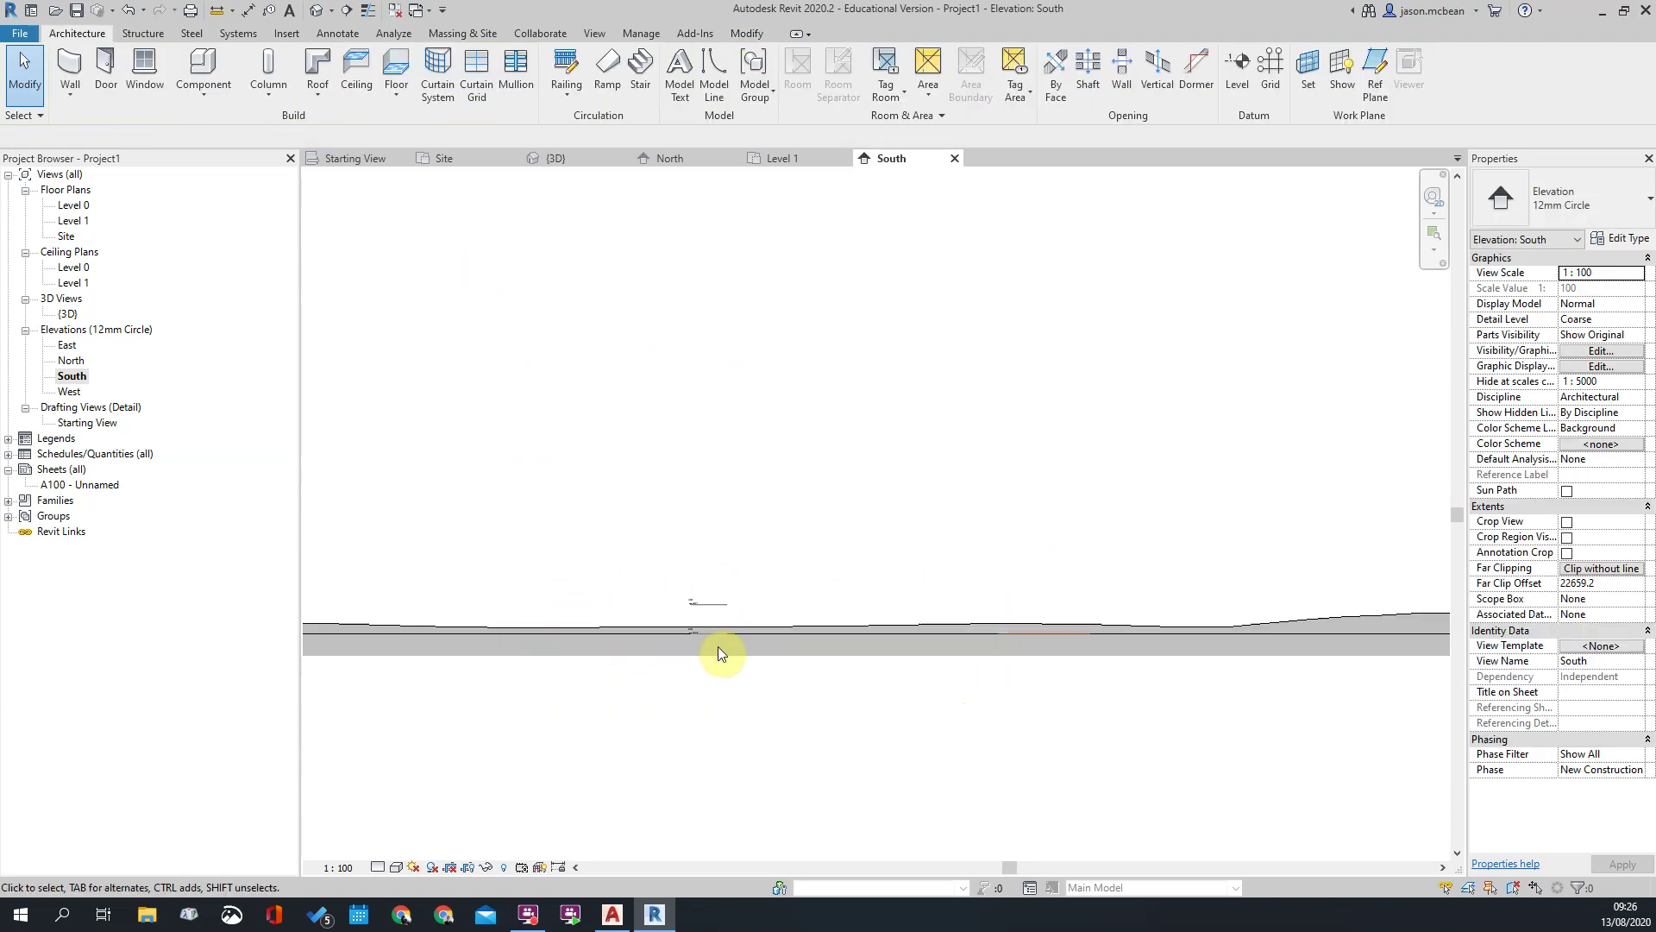
Step: Open the Level 0 floor plan
double_click(74, 206)
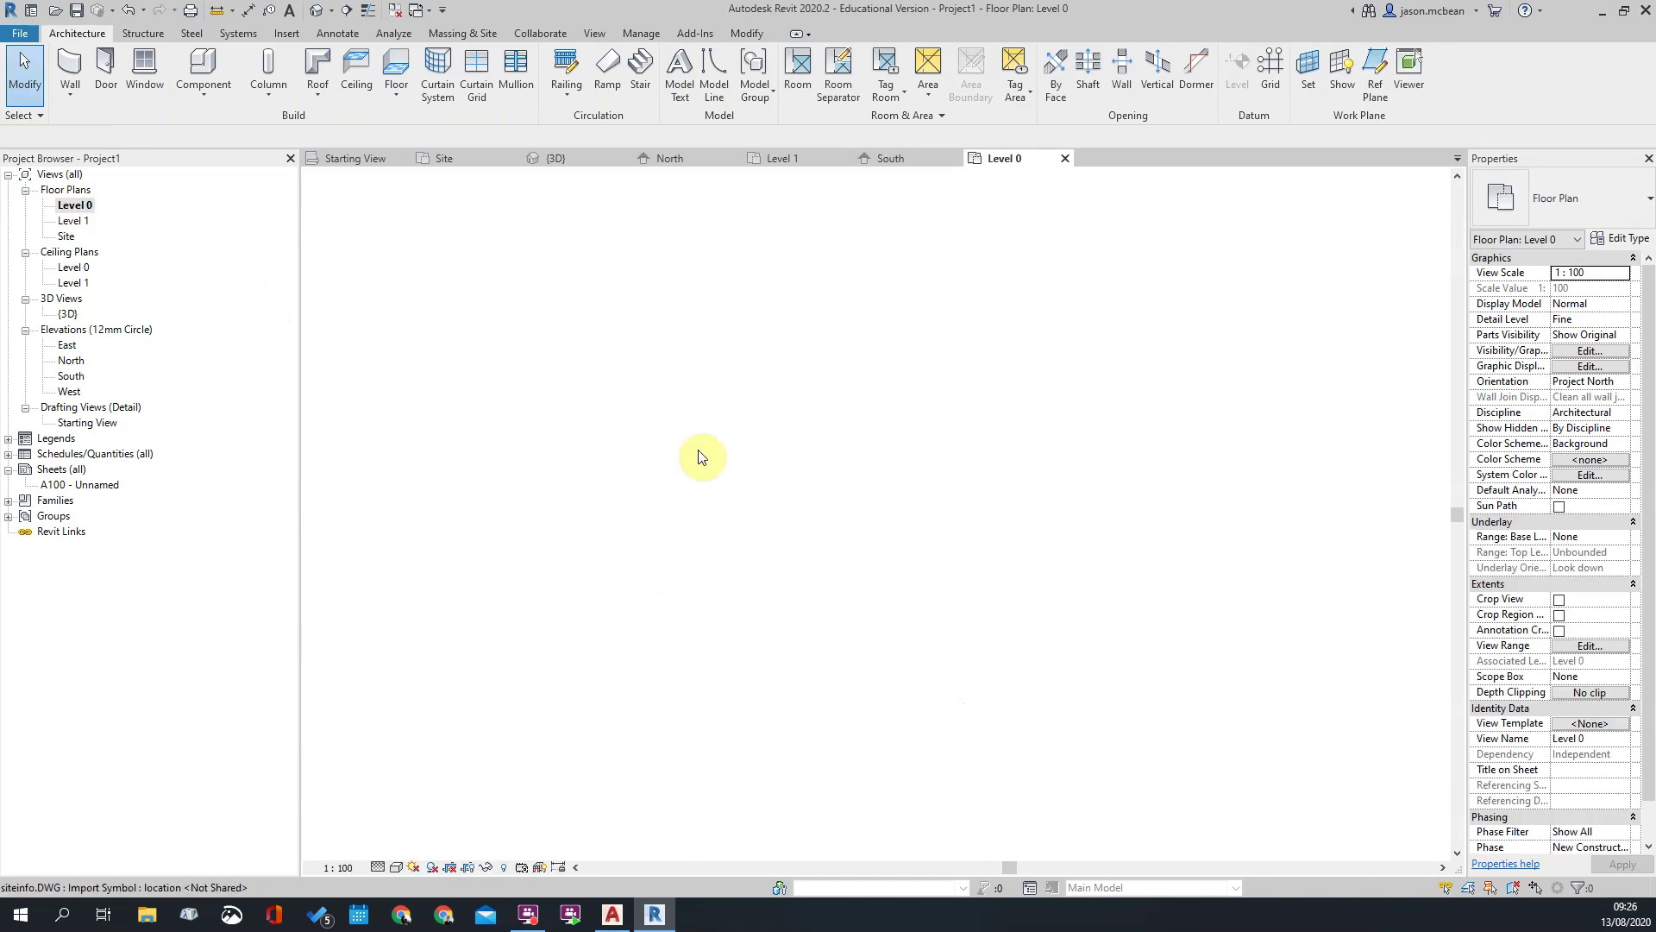
scroll(1001, 505, "up", 3)
scroll(879, 374, "up", 2)
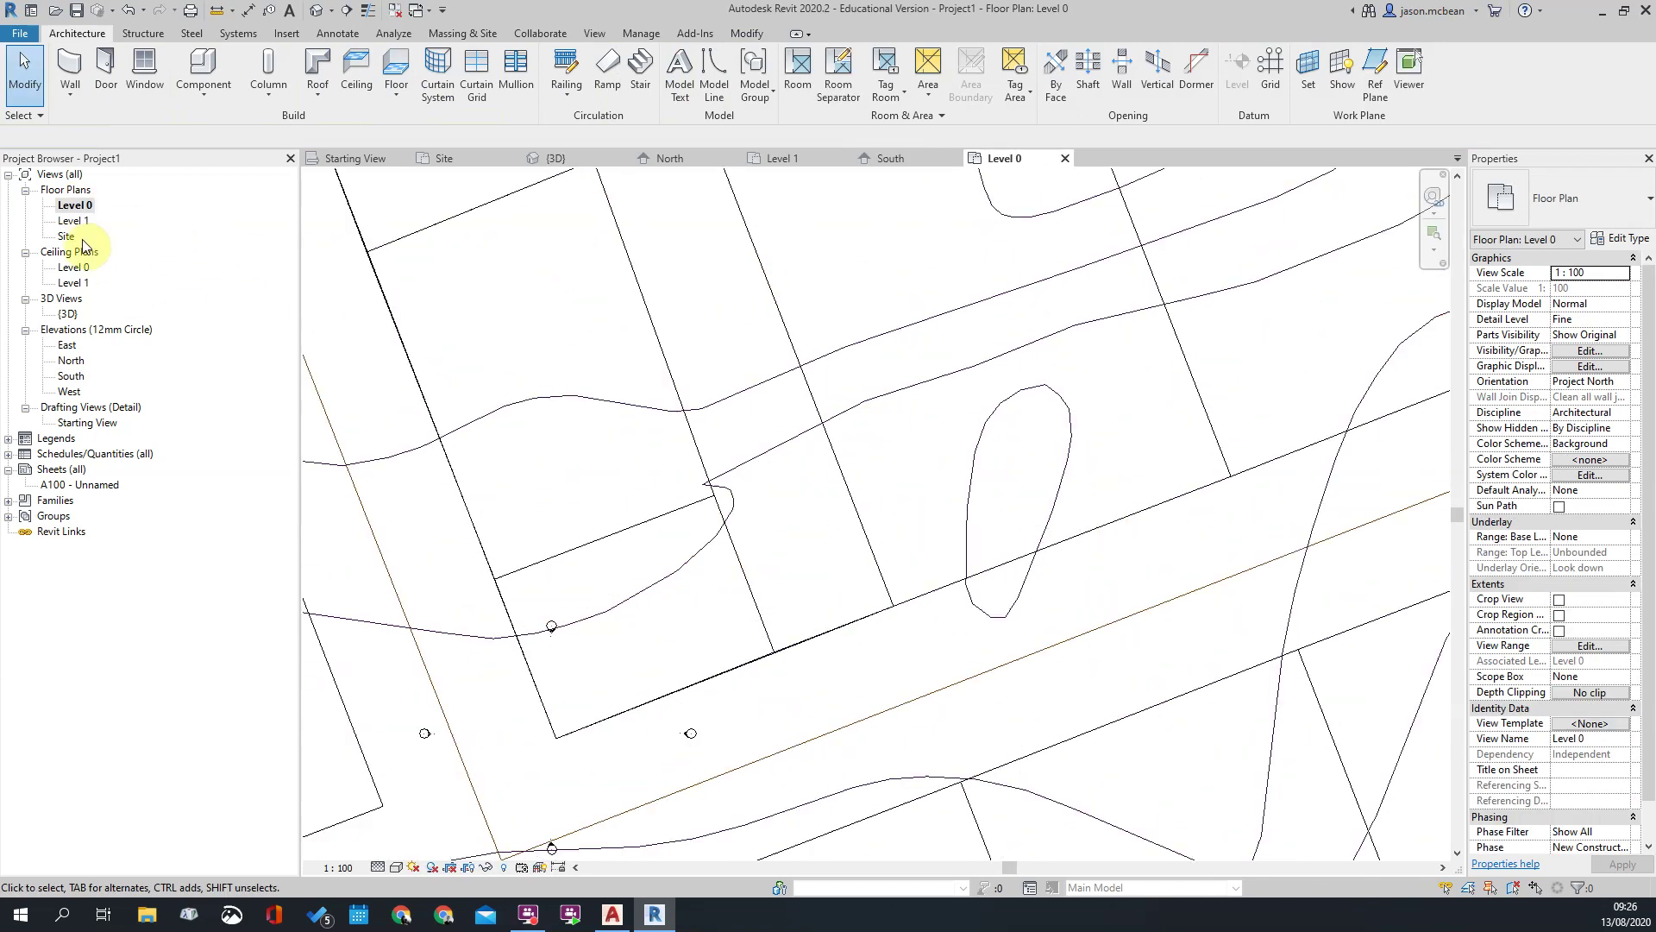
Step: Open the Site plan and inspect the contour labels around the project base point
double_click(67, 236)
scroll(787, 379, "up", 3)
scroll(931, 341, "up", 2)
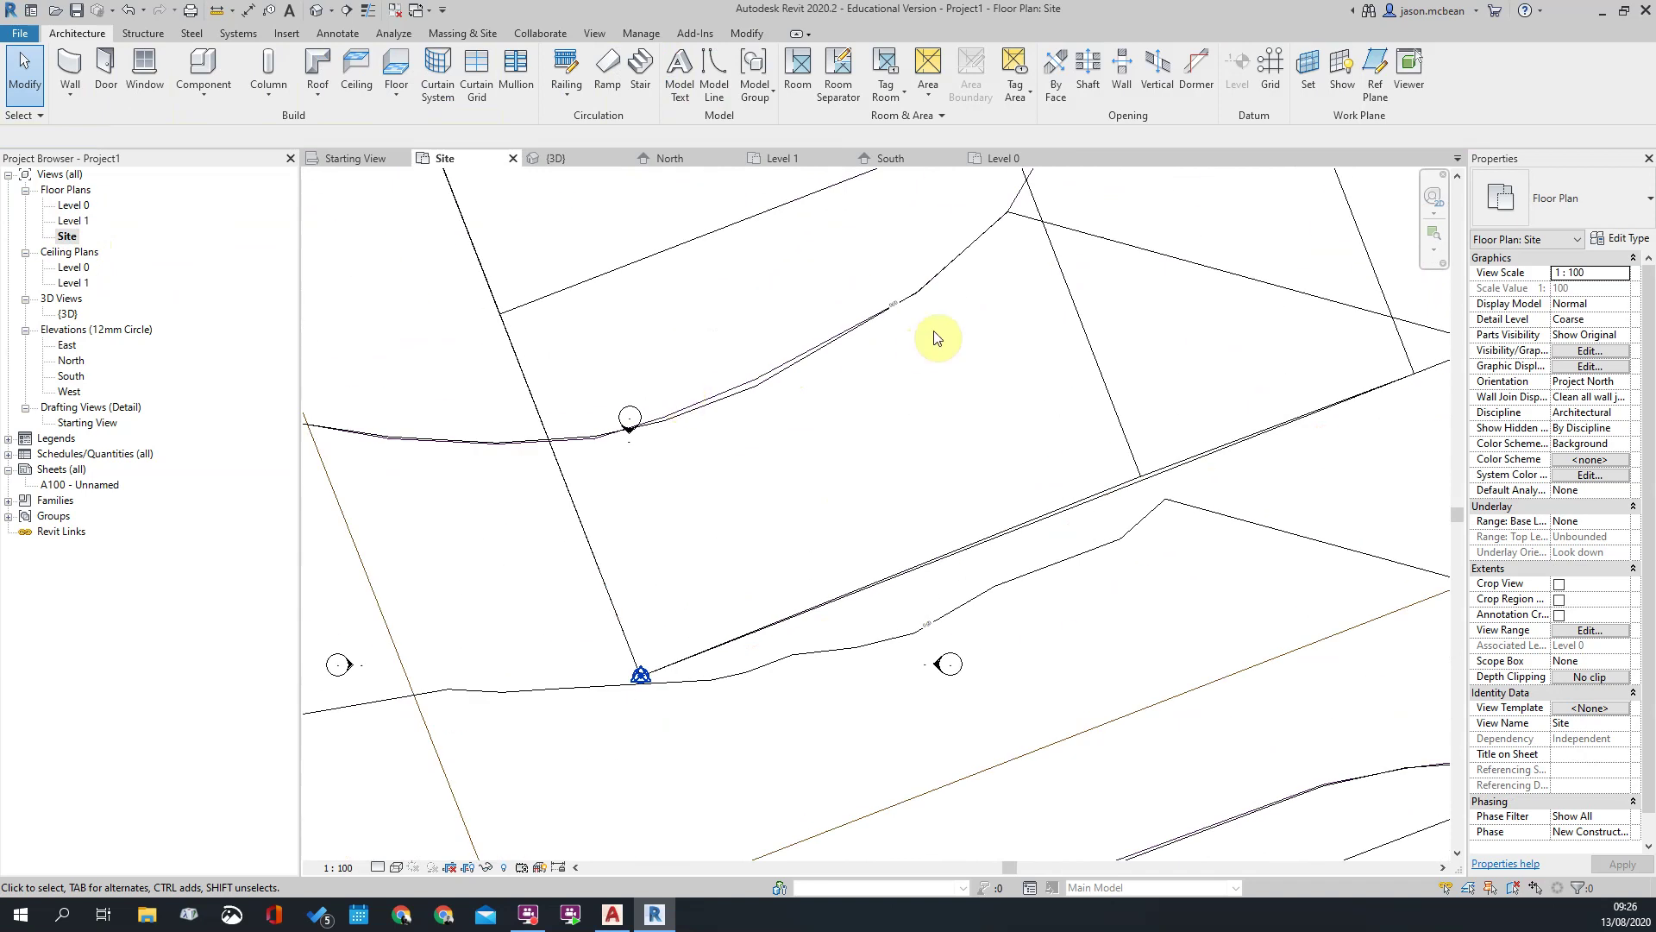
scroll(938, 338, "up", 3)
scroll(1022, 285, "down", 5)
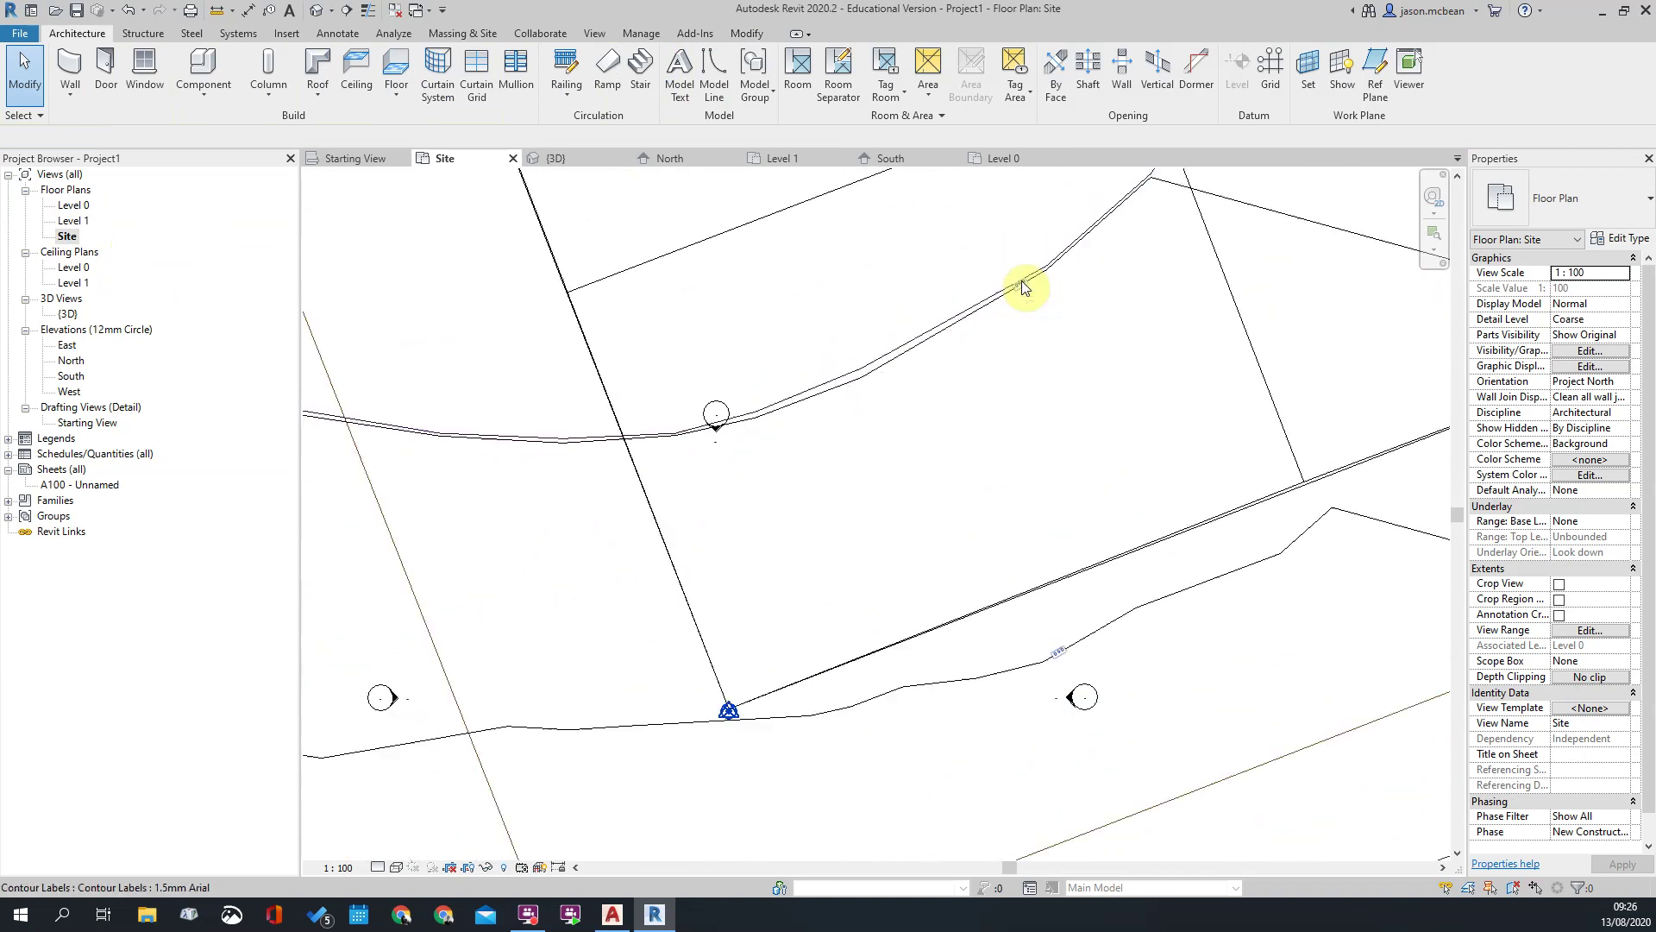
scroll(943, 374, "up", 5)
scroll(892, 399, "down", 4)
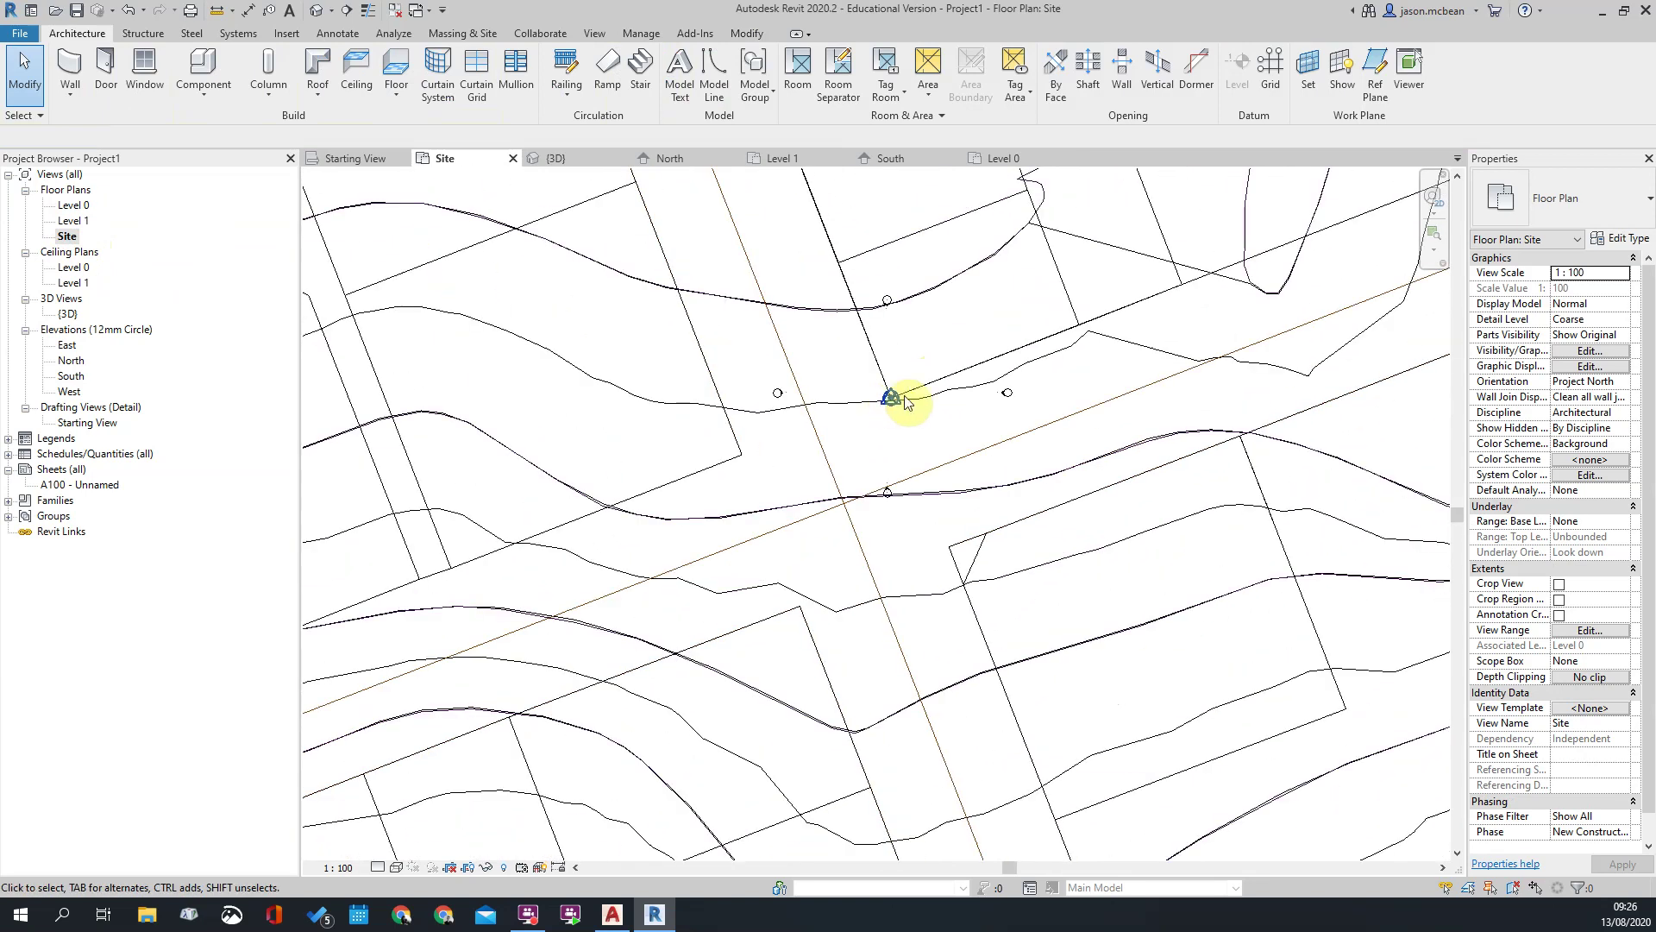
scroll(919, 401, "up", 3)
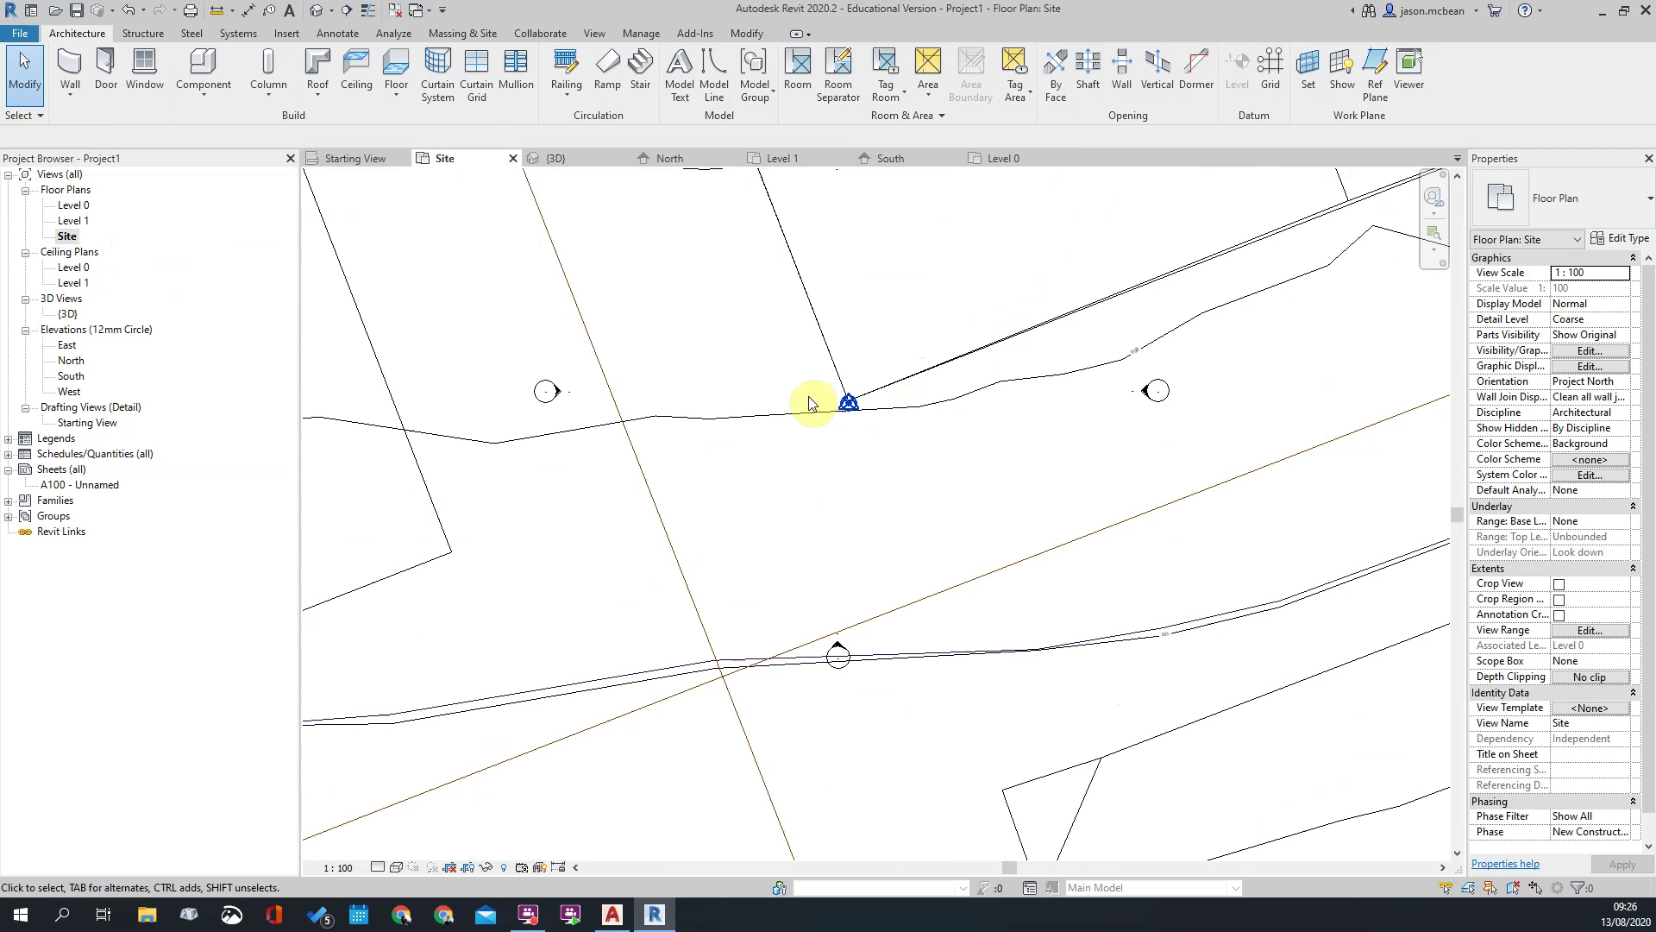
scroll(906, 400, "down", 3)
scroll(665, 406, "up", 3)
scroll(646, 417, "down", 3)
scroll(645, 414, "down", 3)
scroll(621, 452, "up", 6)
scroll(682, 423, "up", 2)
scroll(647, 439, "down", 5)
scroll(647, 436, "down", 5)
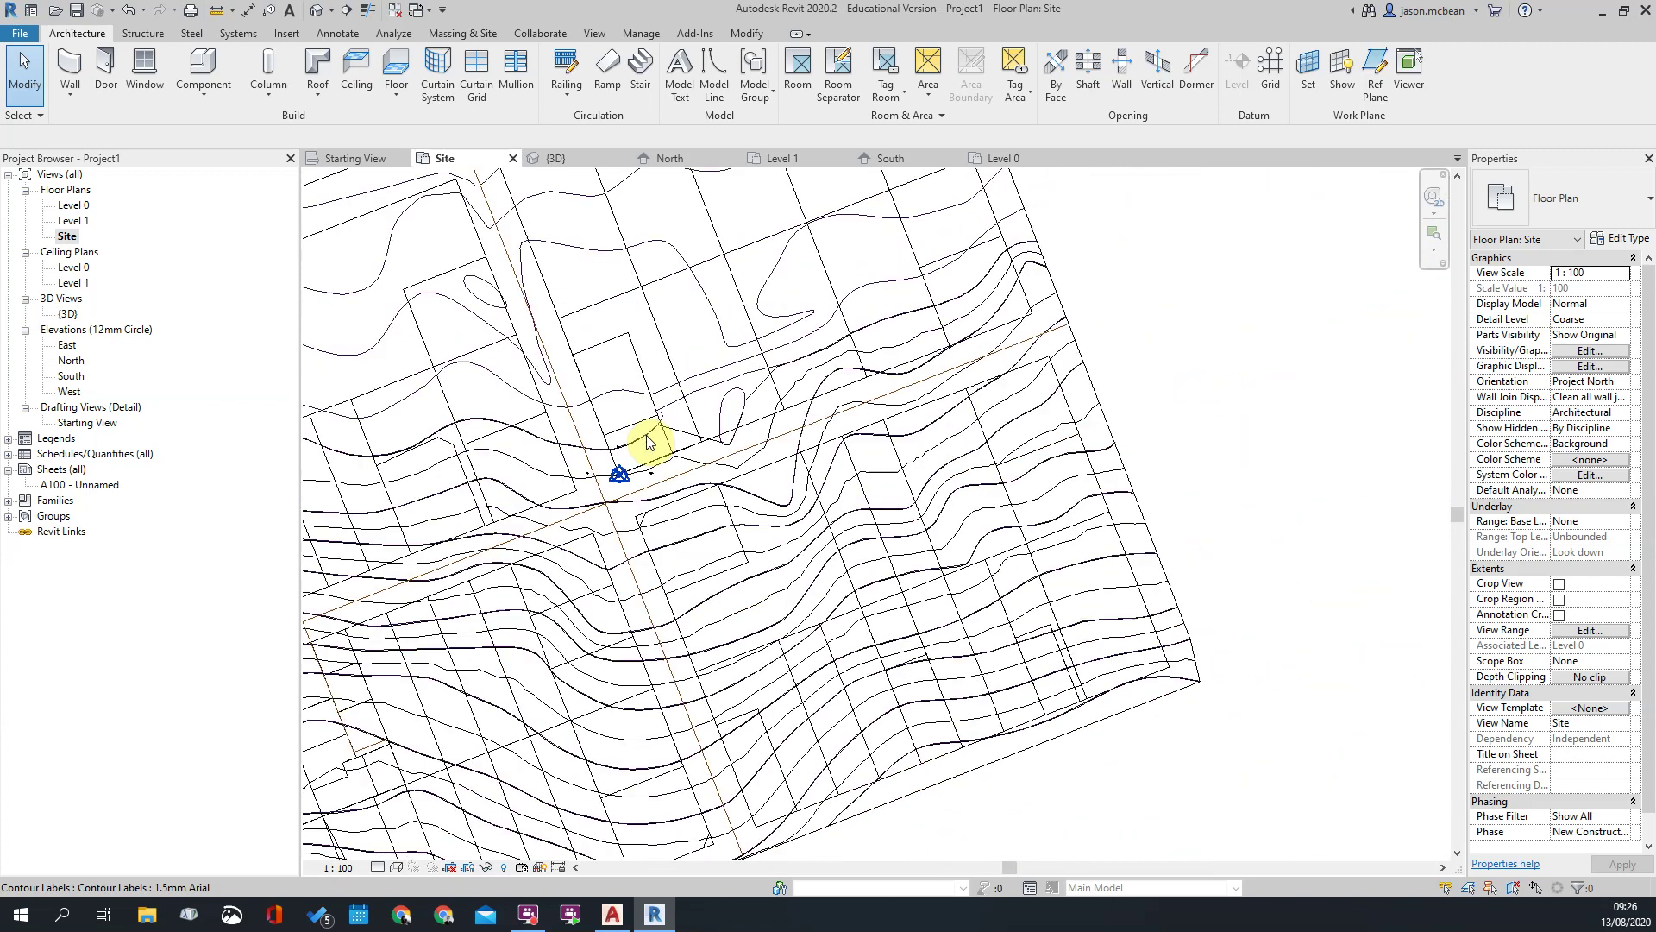
scroll(647, 427, "up", 3)
scroll(647, 427, "down", 2)
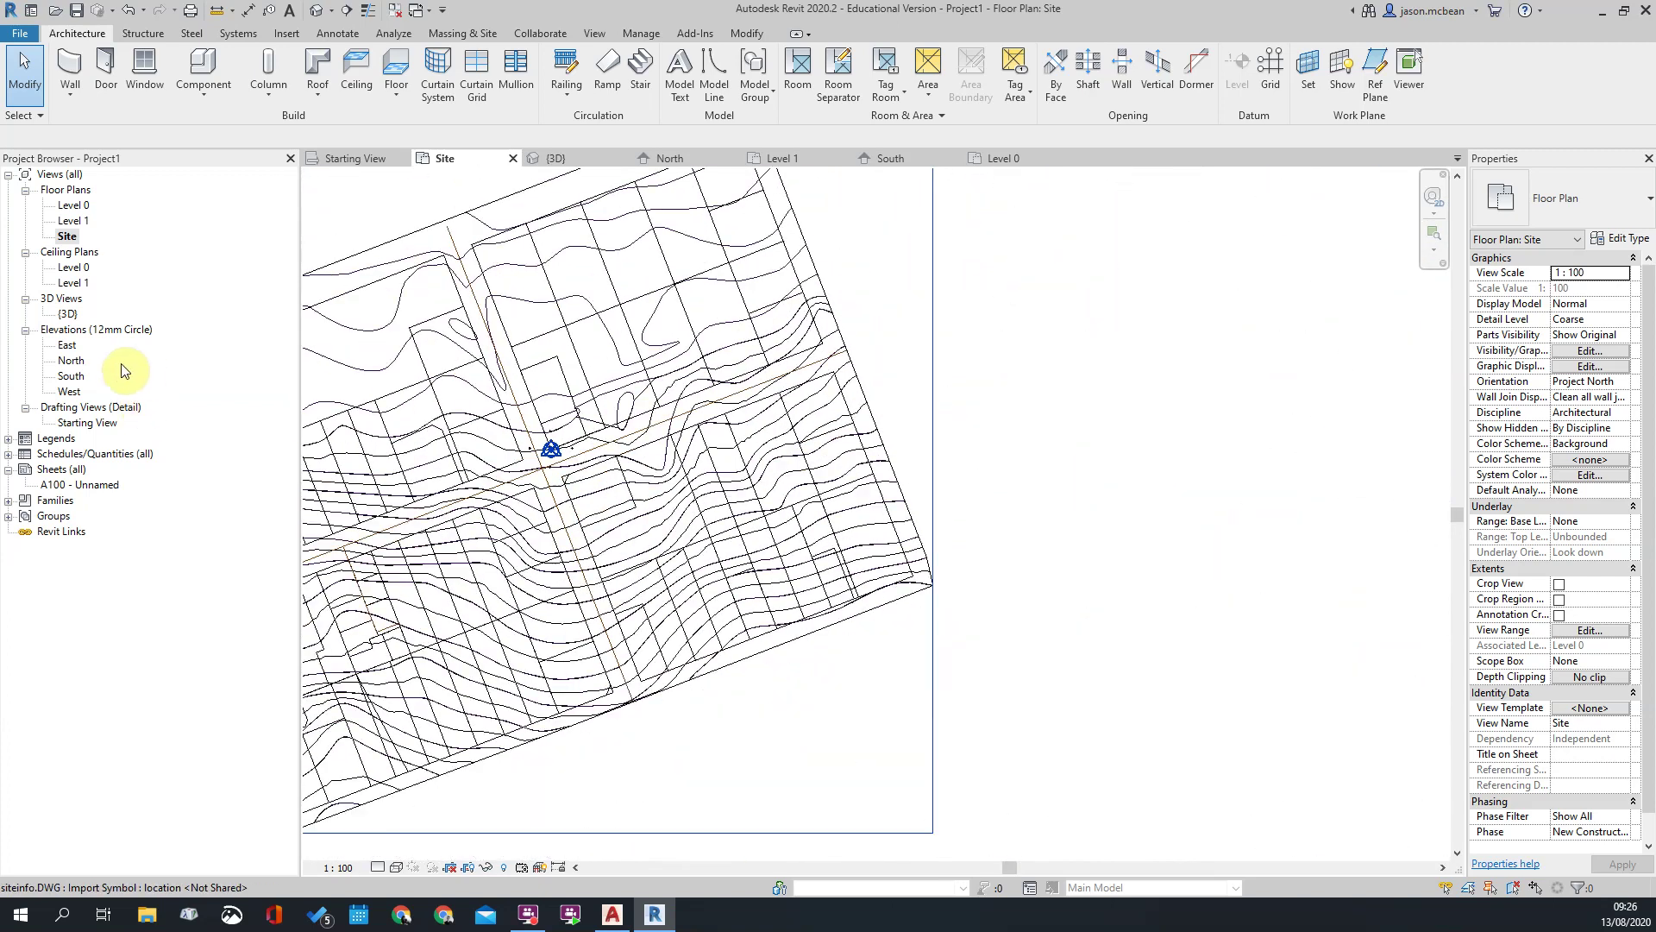
double_click(71, 376)
Step: Relocate the project upward 1388000 mm from Level 0 in the South elevation
scroll(898, 384, "down", 3)
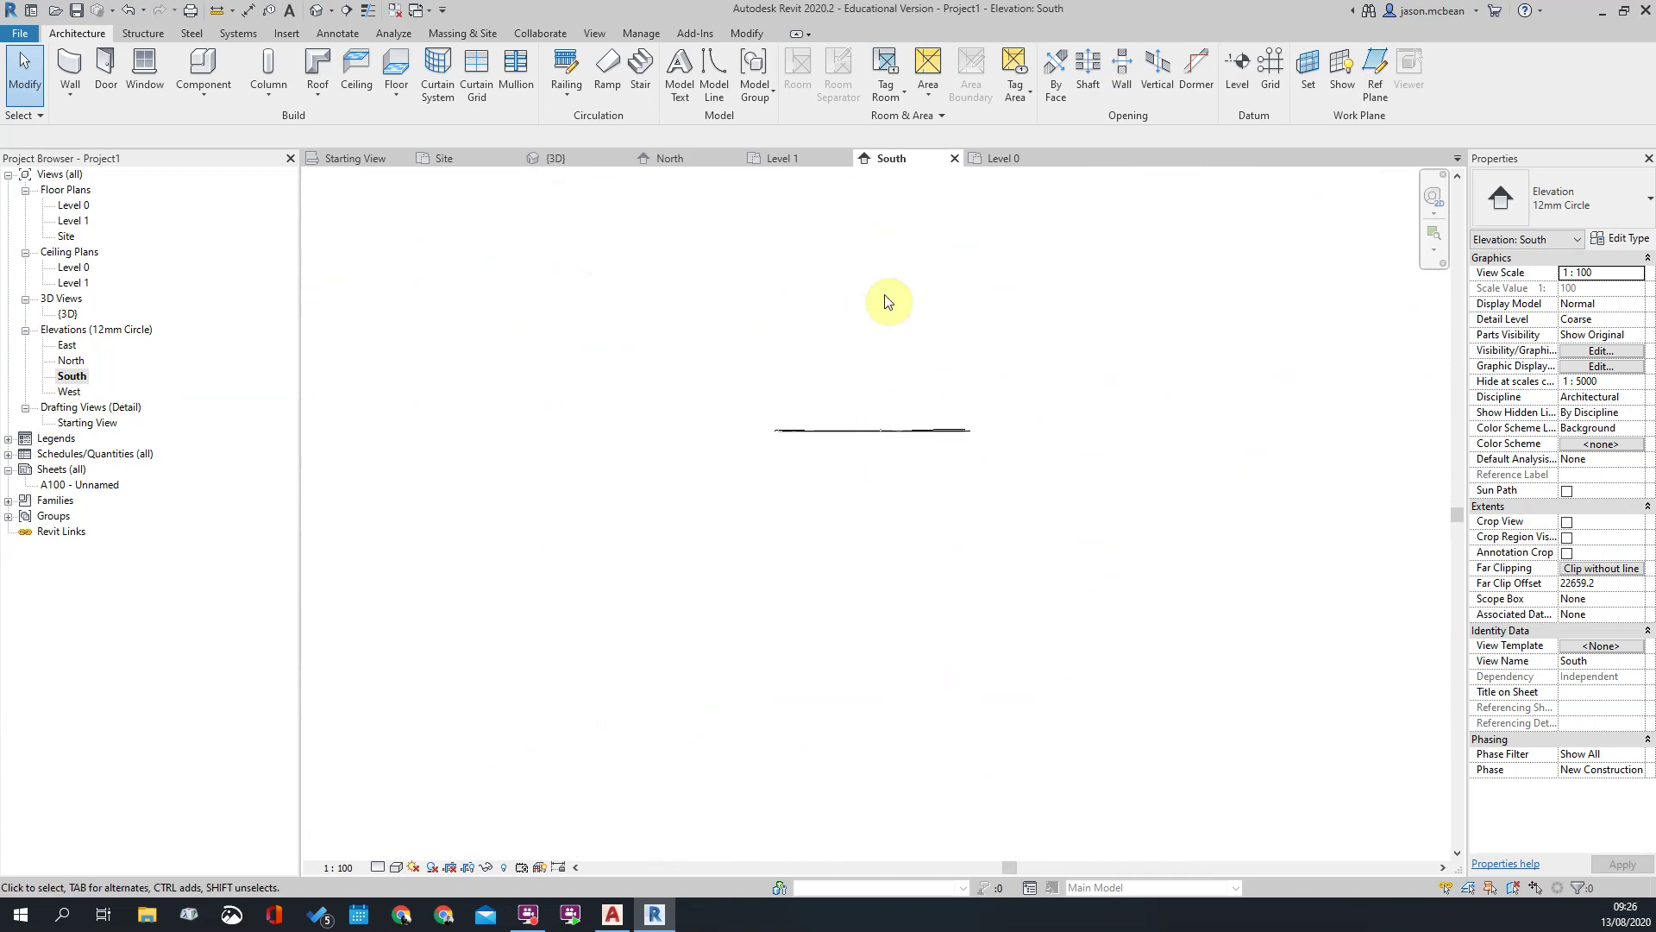
scroll(938, 417, "up", 3)
middle_click_drag(783, 244, 785, 375)
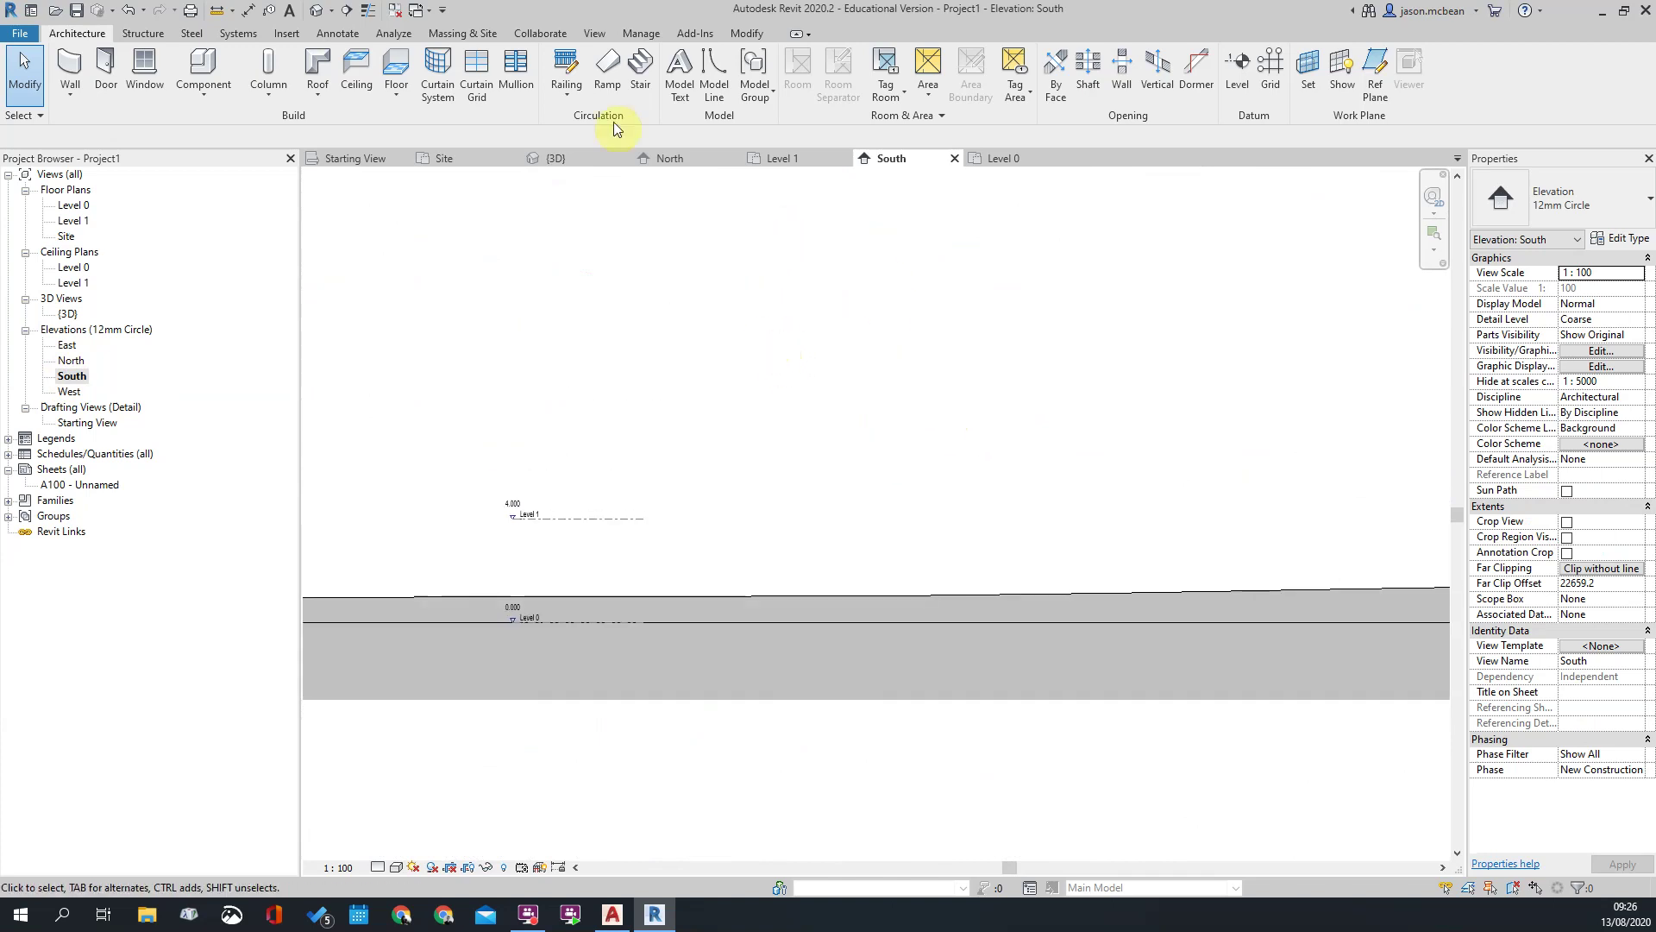
left_click(639, 34)
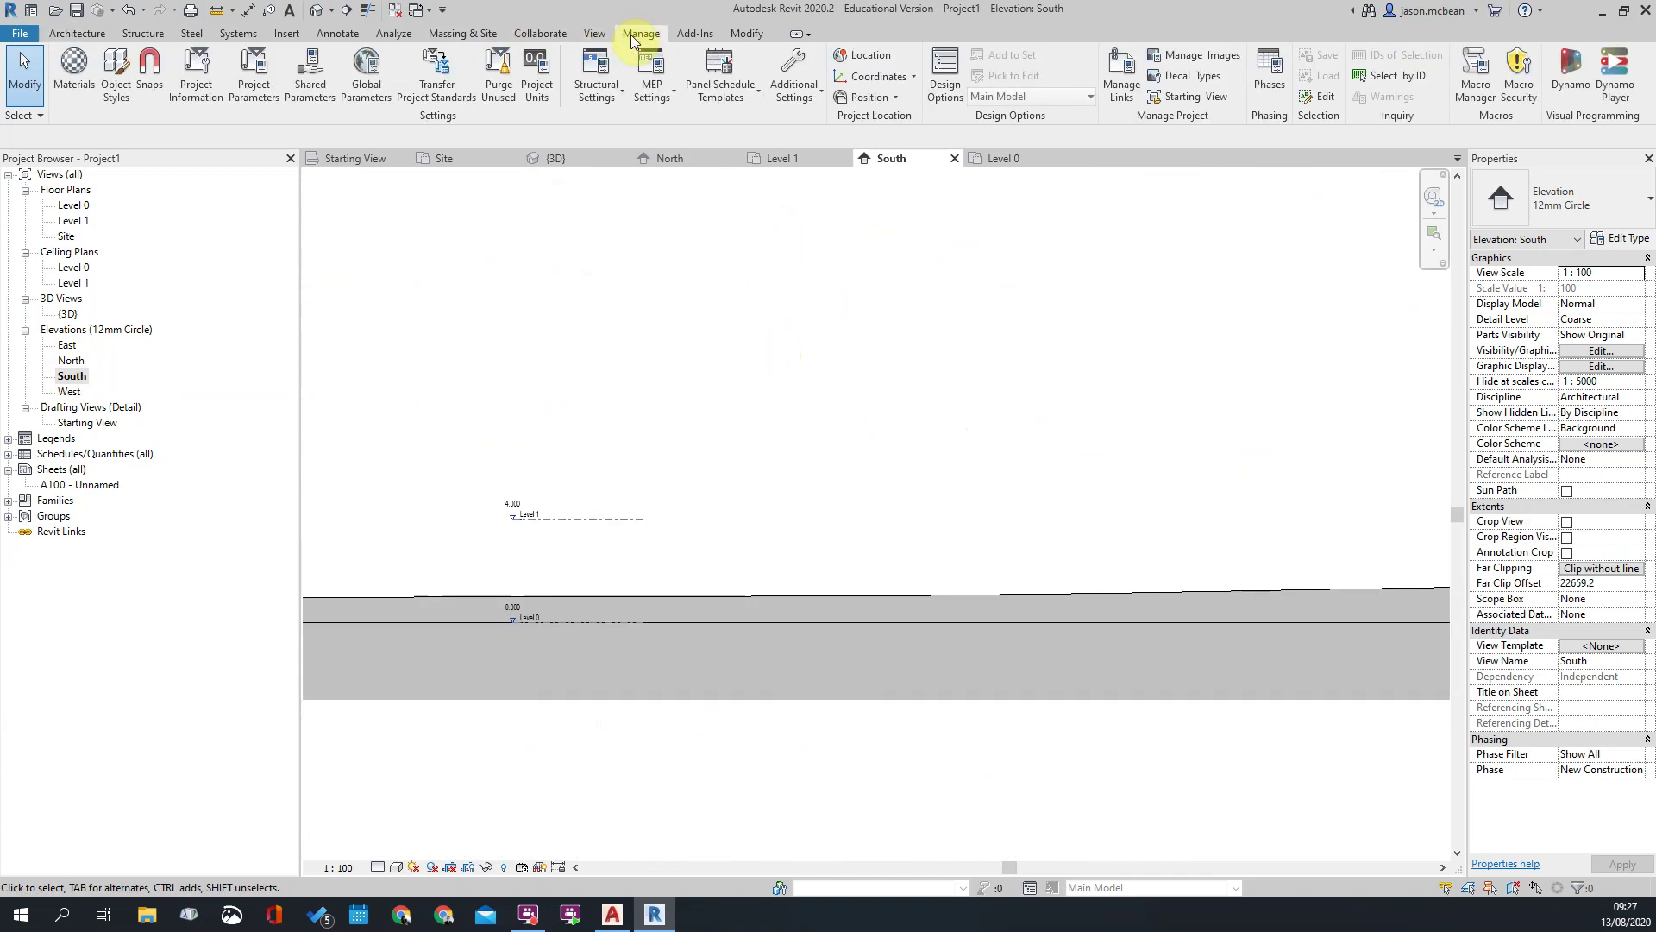
left_click(895, 98)
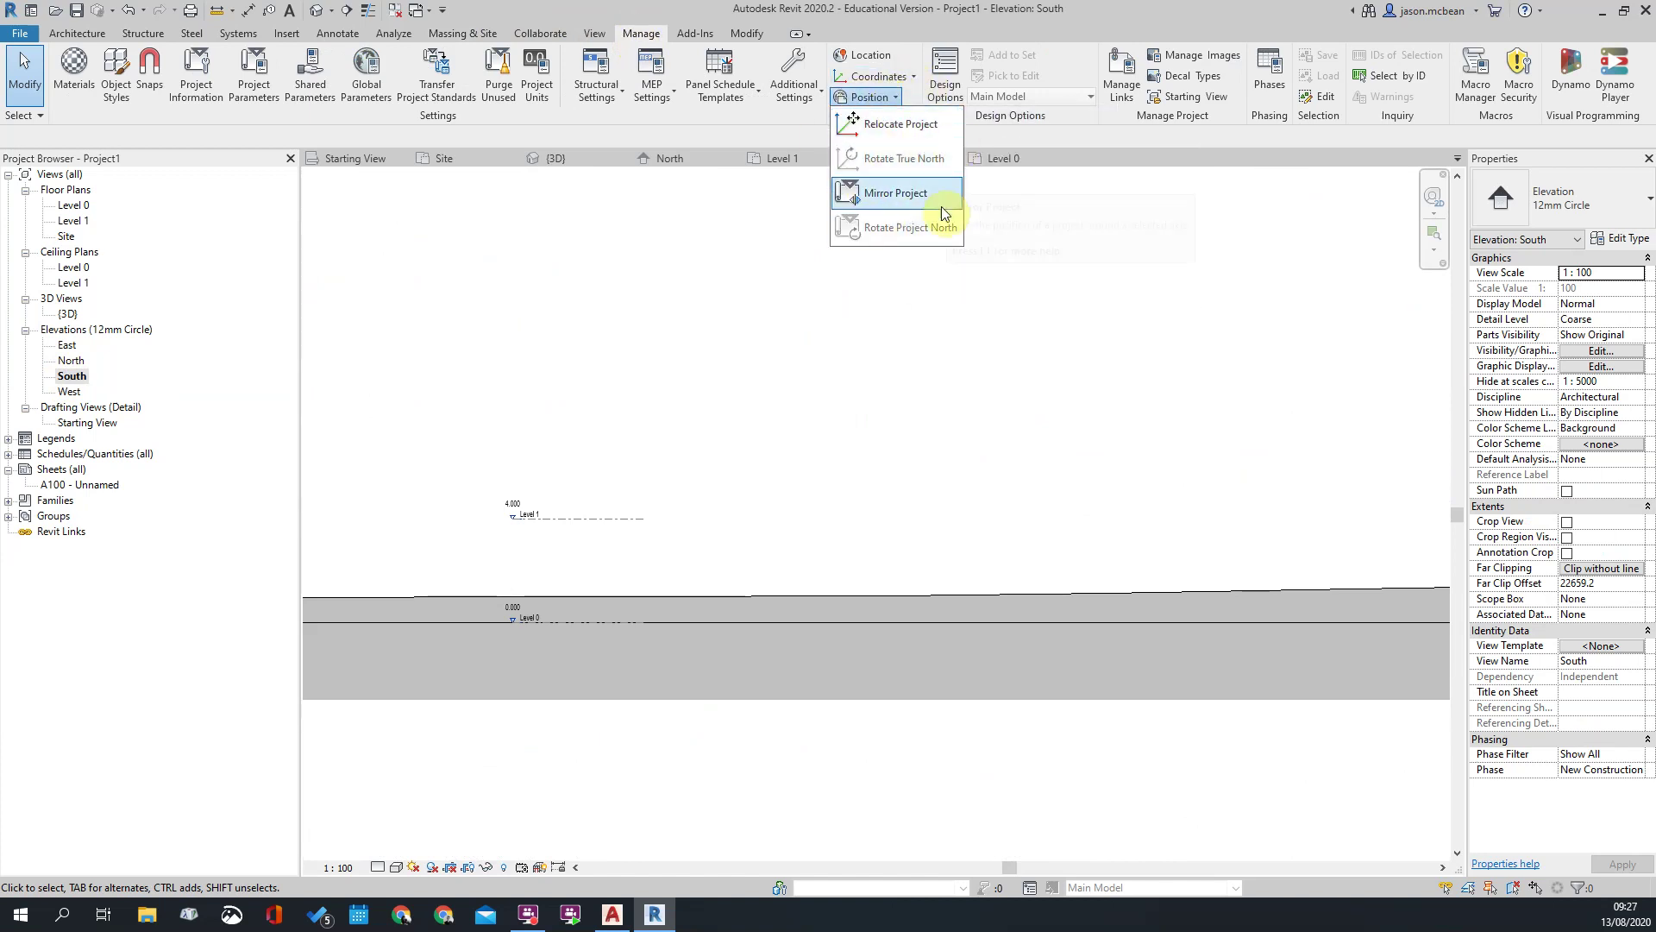
left_click(875, 125)
scroll(537, 623, "up", 4)
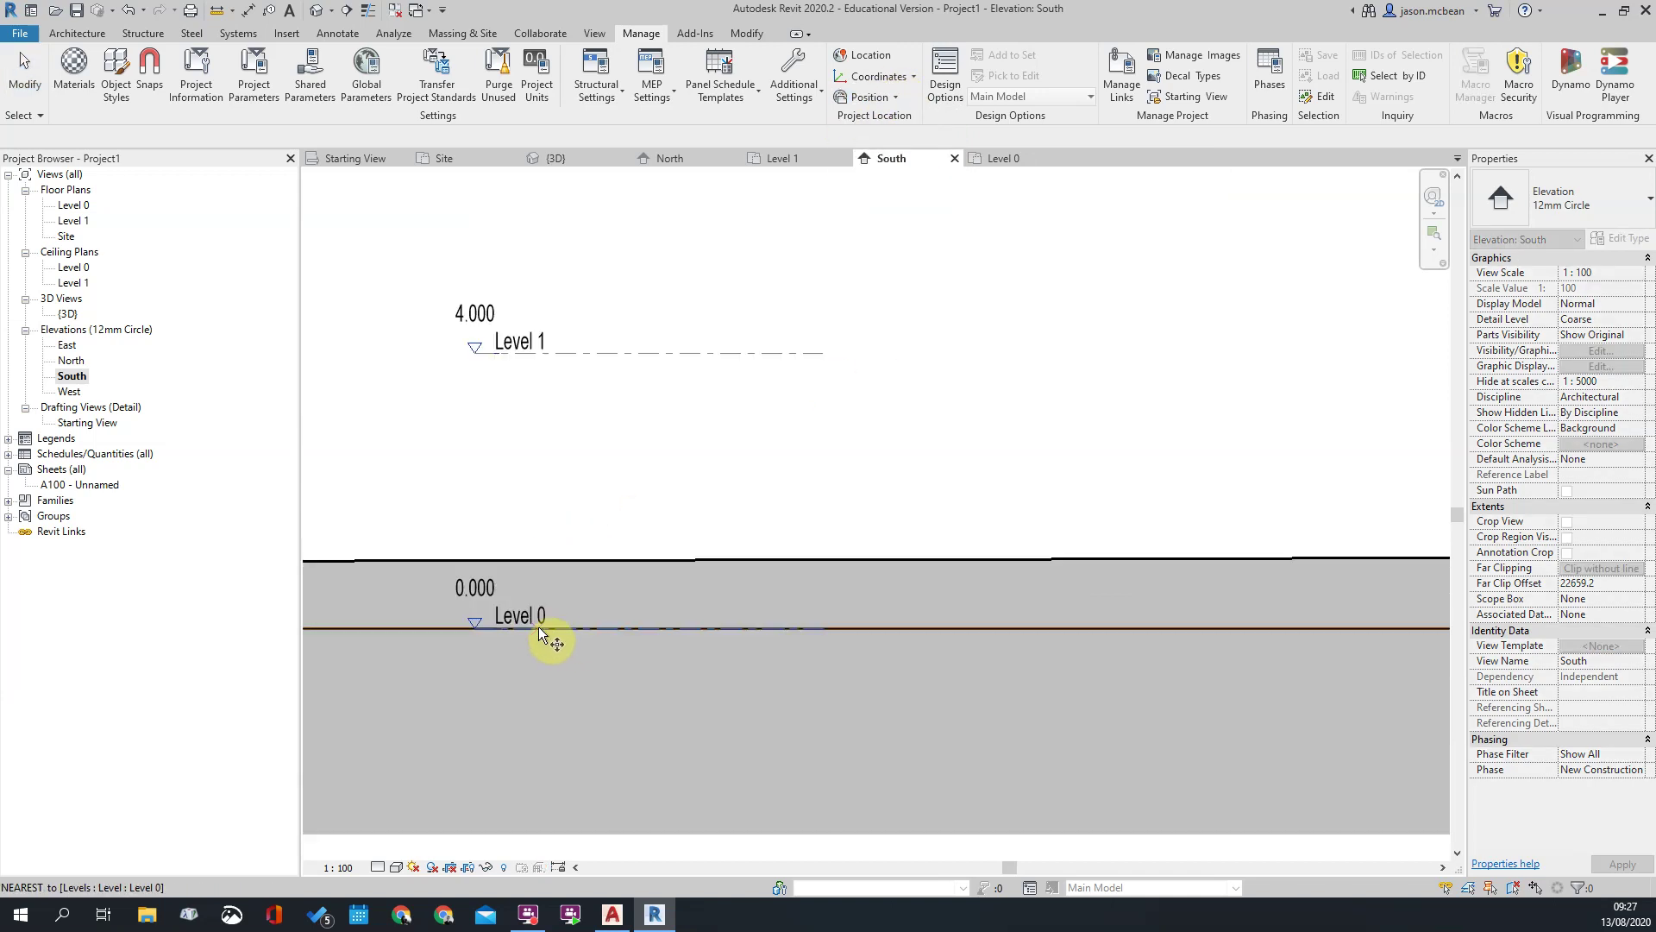
left_click(559, 627)
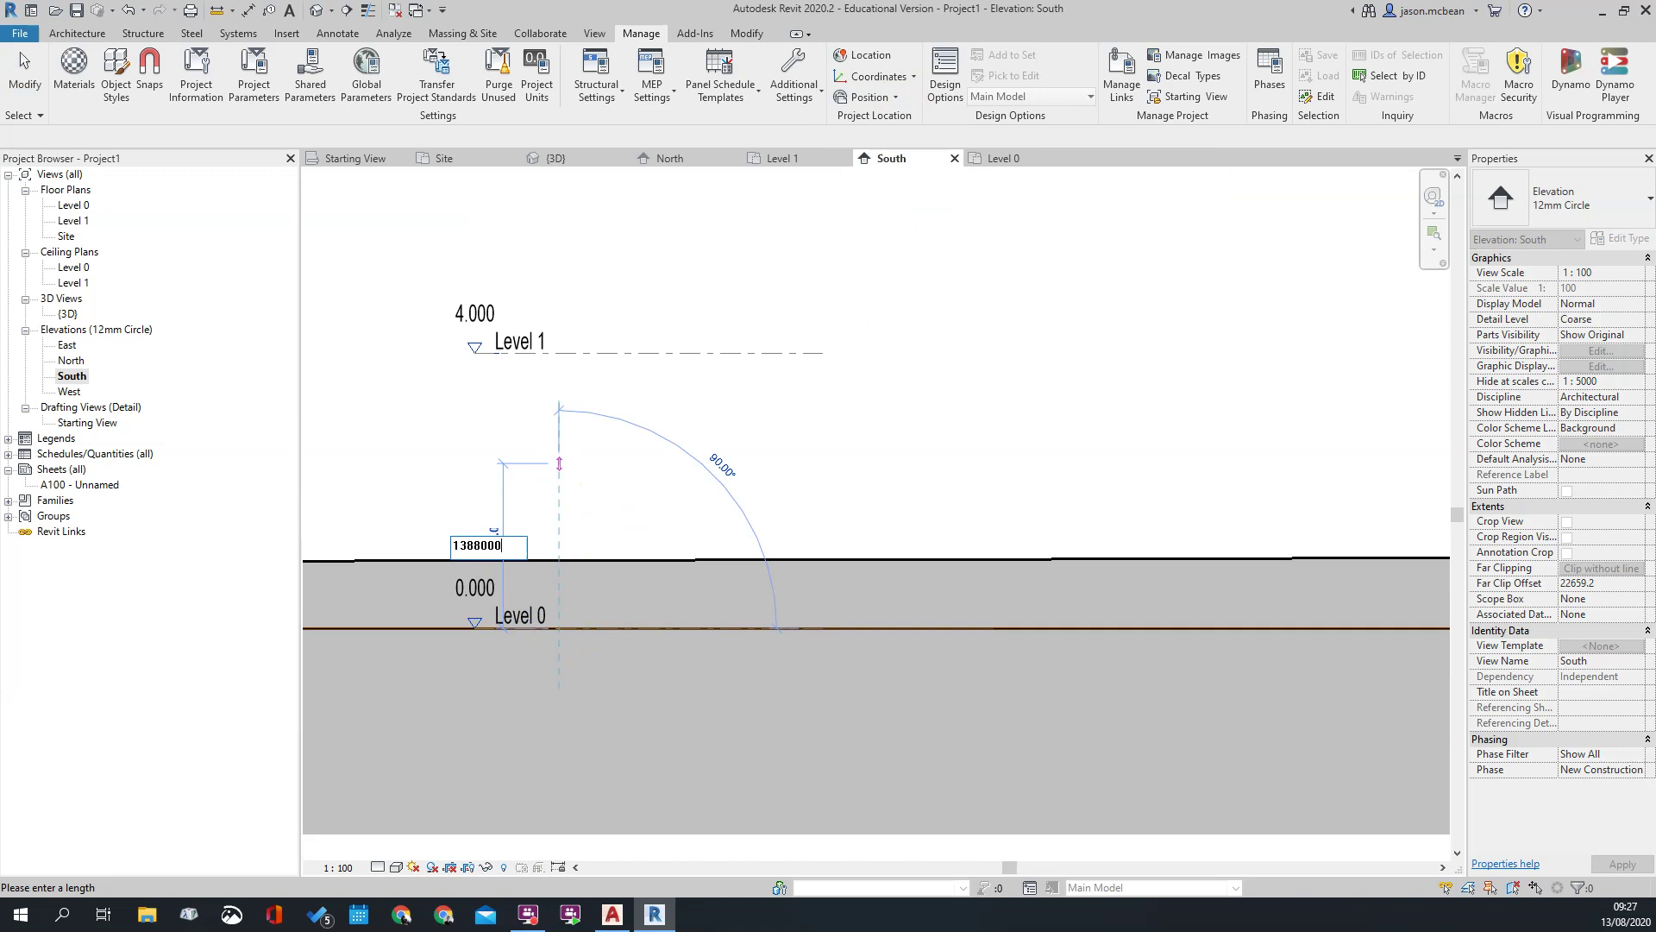
key("Return")
Step: In Visibility/Graphics, turn on Site's Project Base Point and Survey Point subcategories
scroll(954, 244, "down", 5)
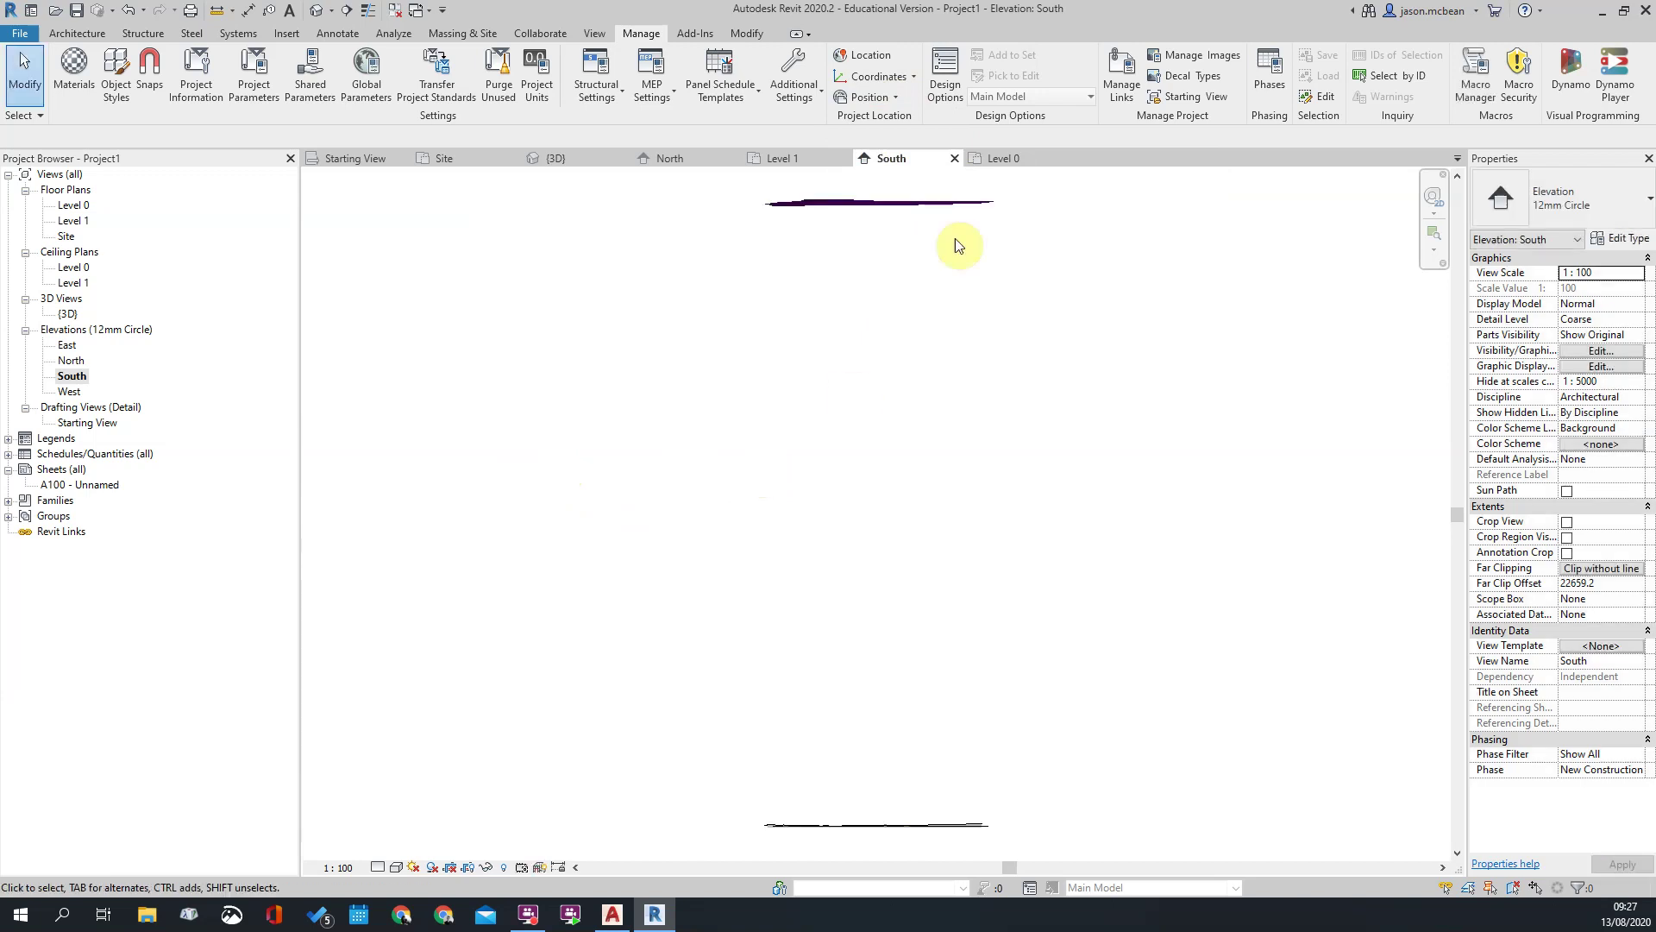
scroll(766, 385, "up", 5)
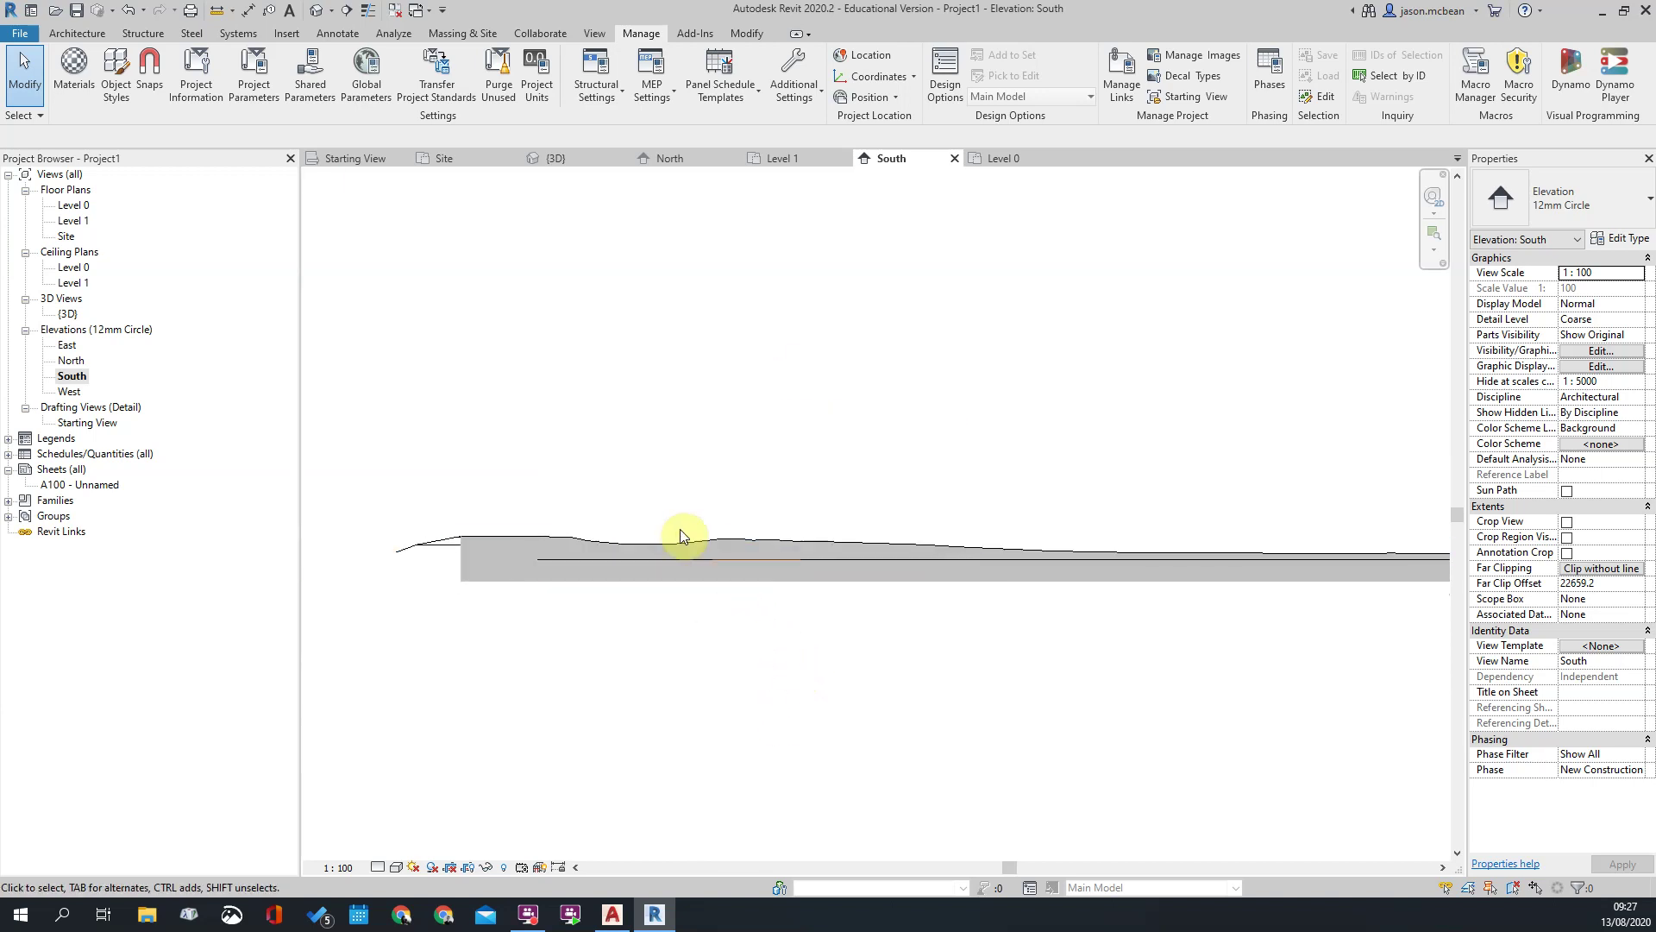
scroll(1072, 580, "down", 3)
scroll(1177, 593, "up", 4)
scroll(939, 552, "up", 5)
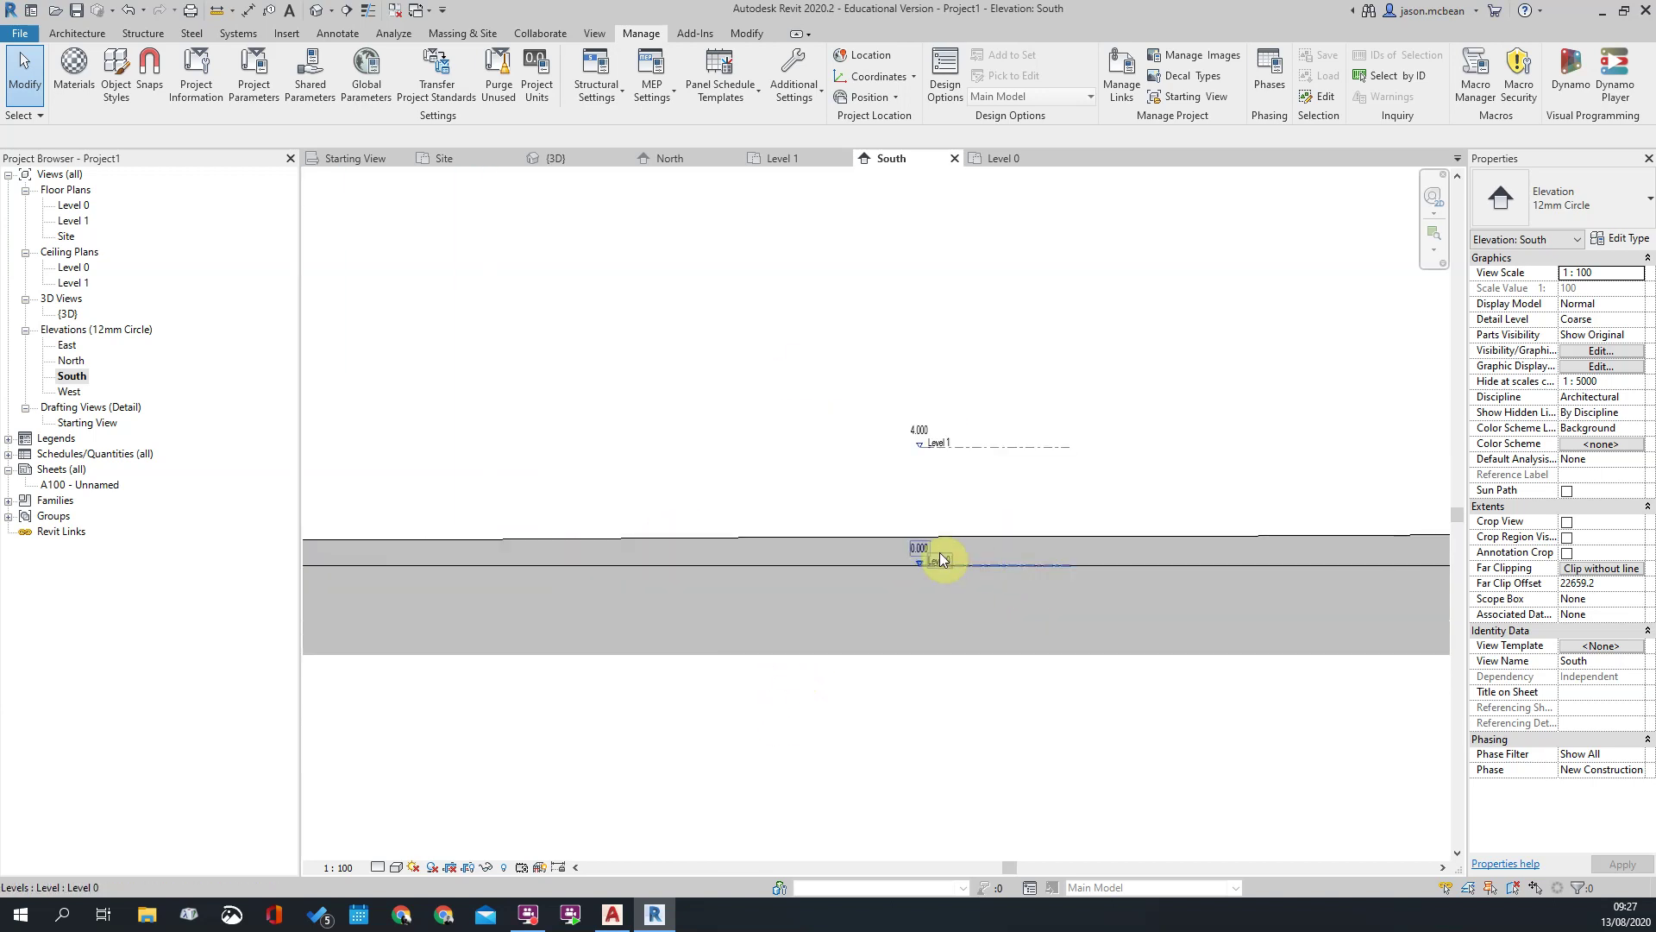
scroll(862, 414, "down", 6)
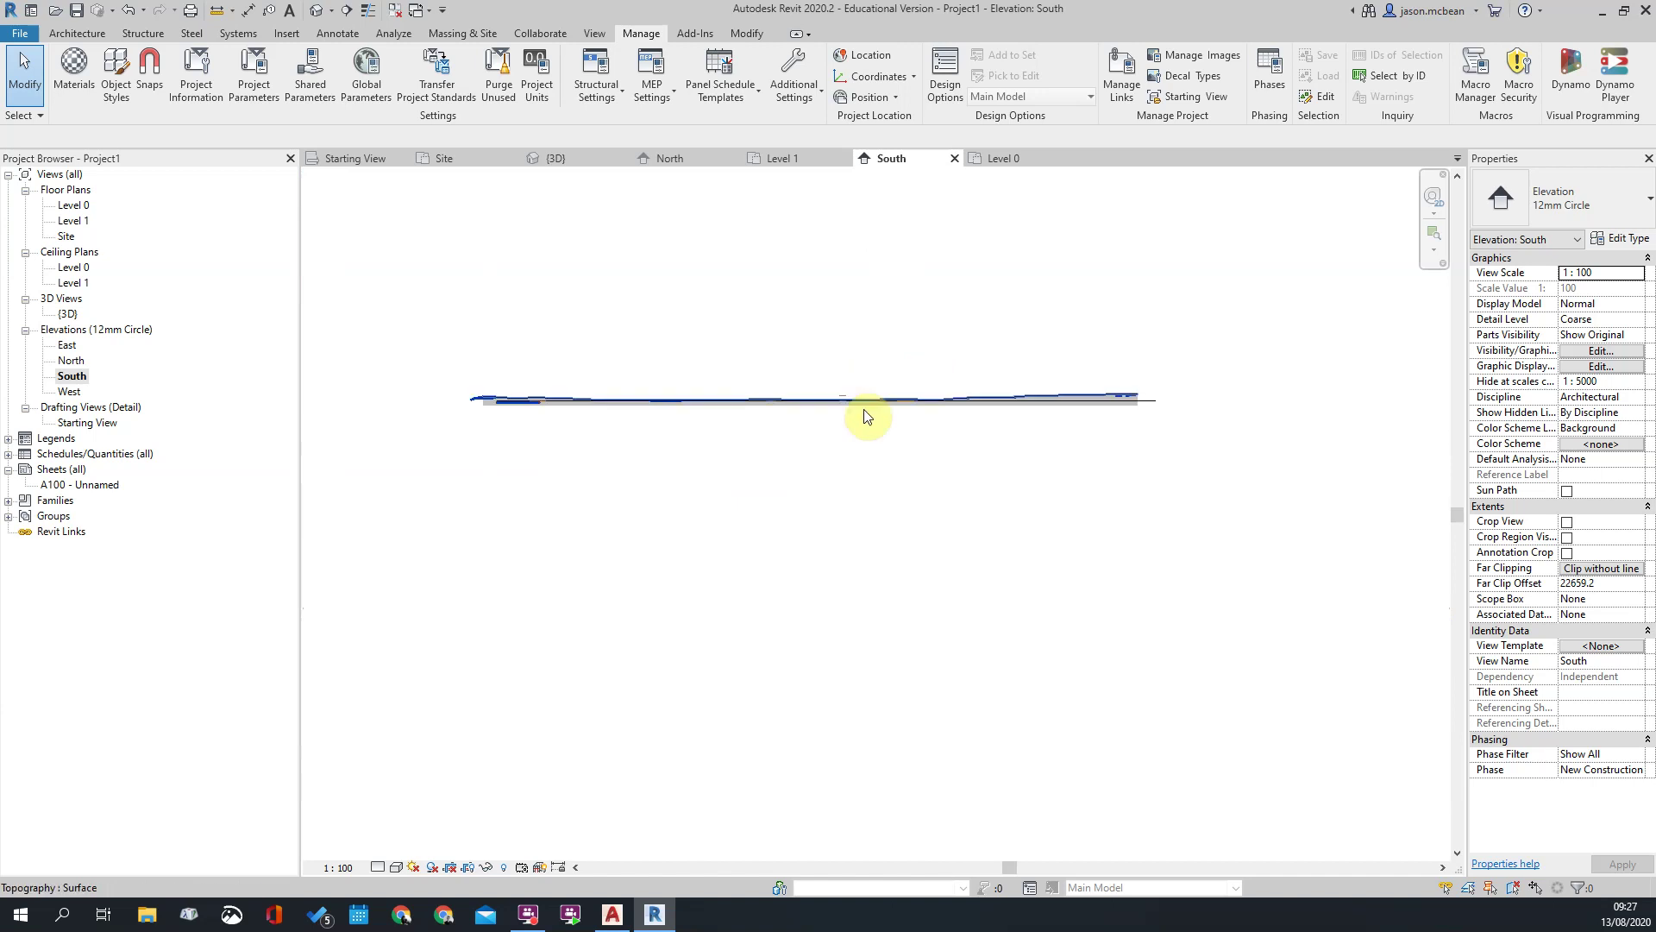
scroll(871, 484, "up", 1)
key("v")
key("v")
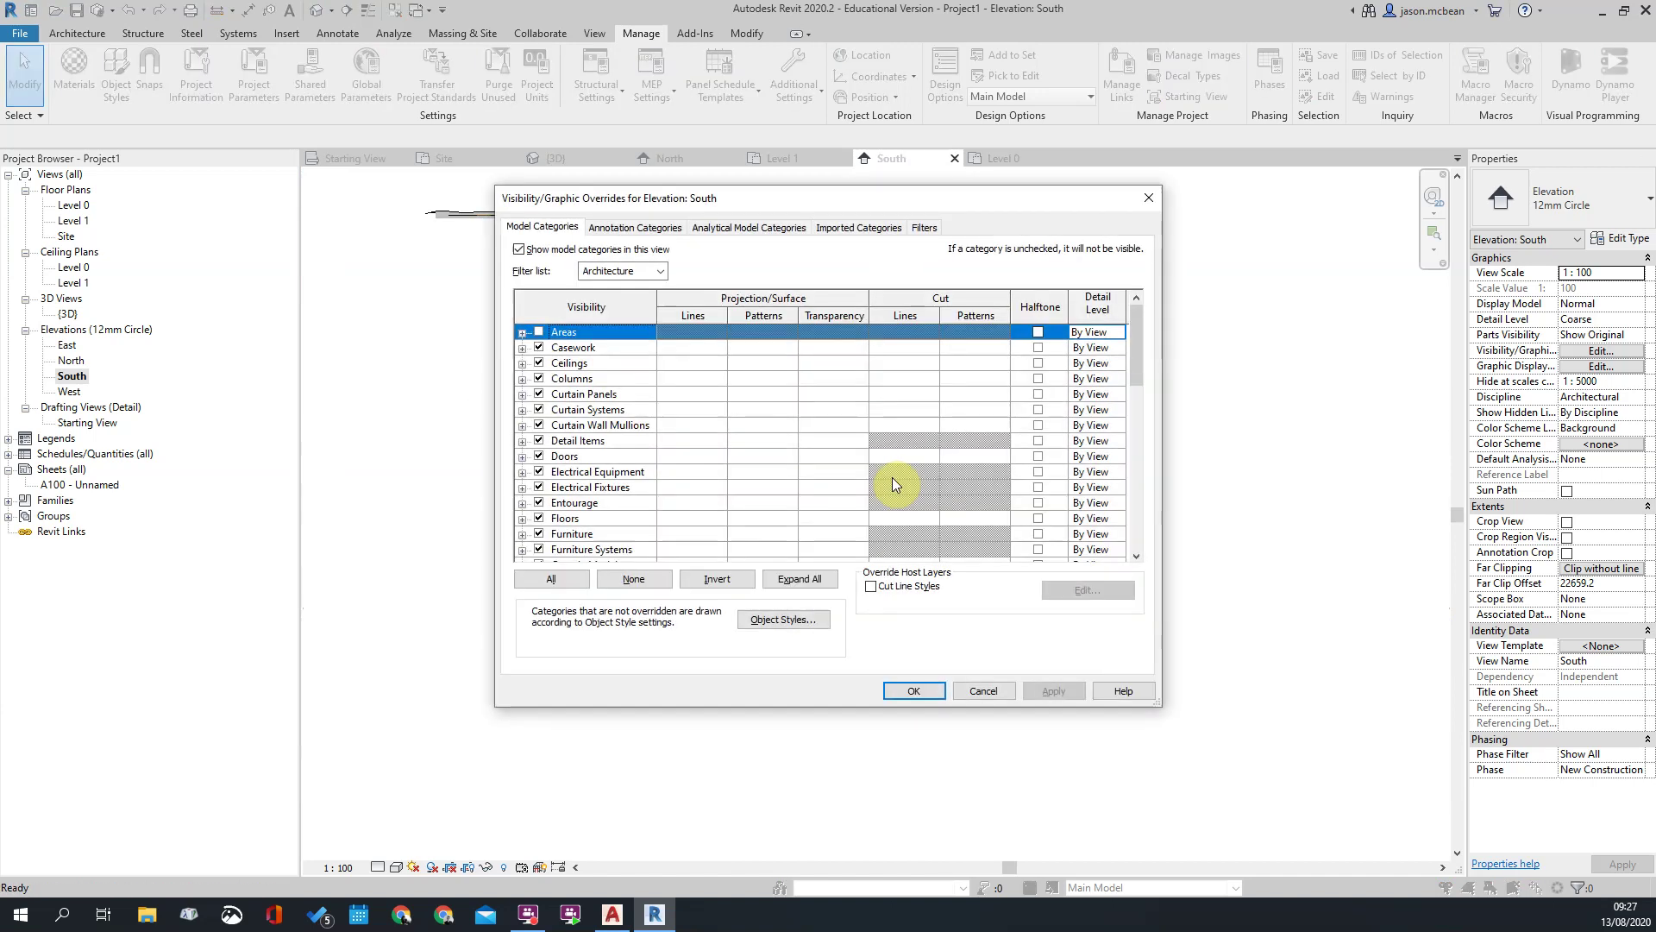
left_click(602, 517)
key("s")
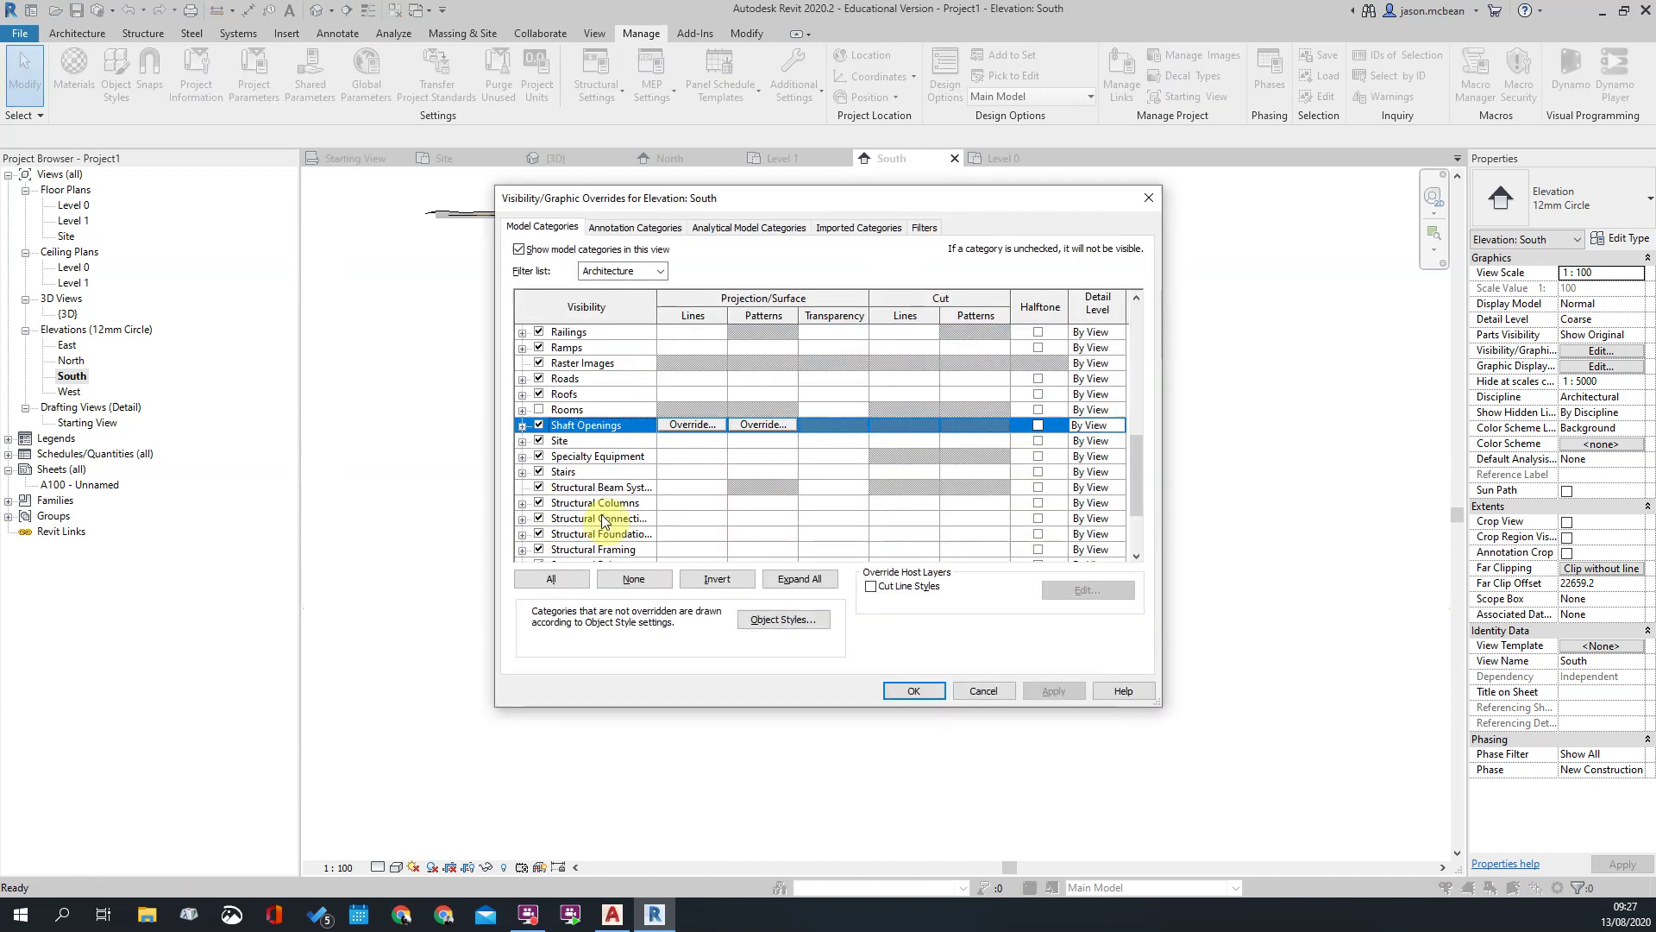
left_click(522, 441)
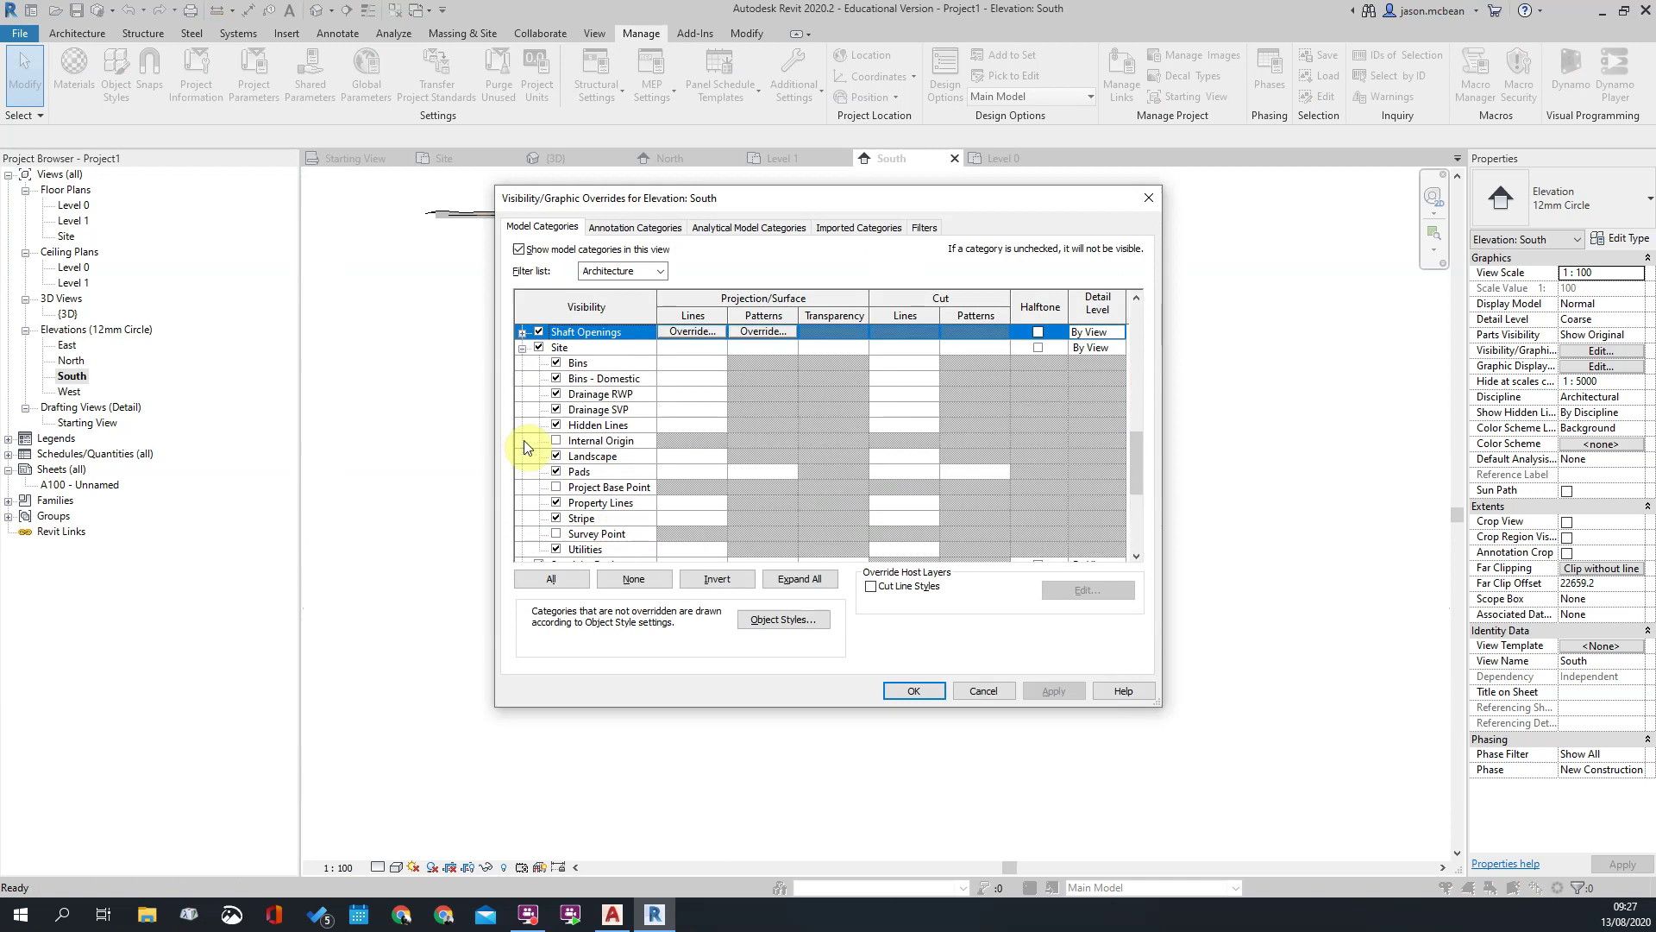
left_click(556, 489)
left_click(556, 534)
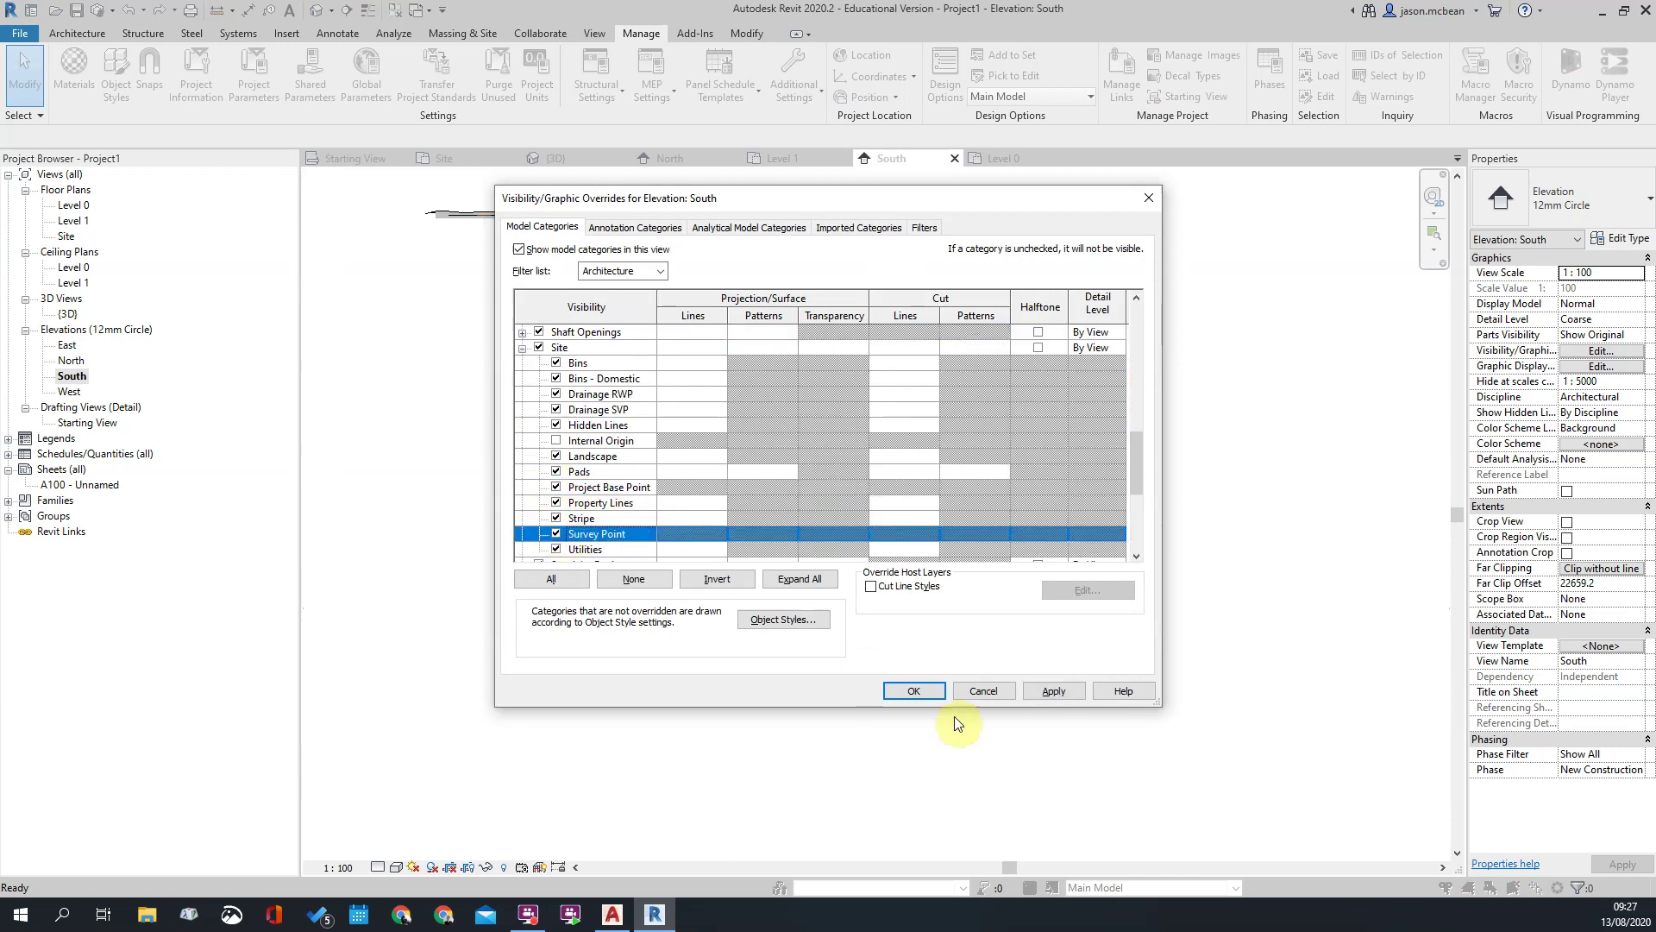
left_click(913, 691)
Step: Pan the South elevation to centre the Project Base Point and Survey Point markers
scroll(961, 604, "down", 1)
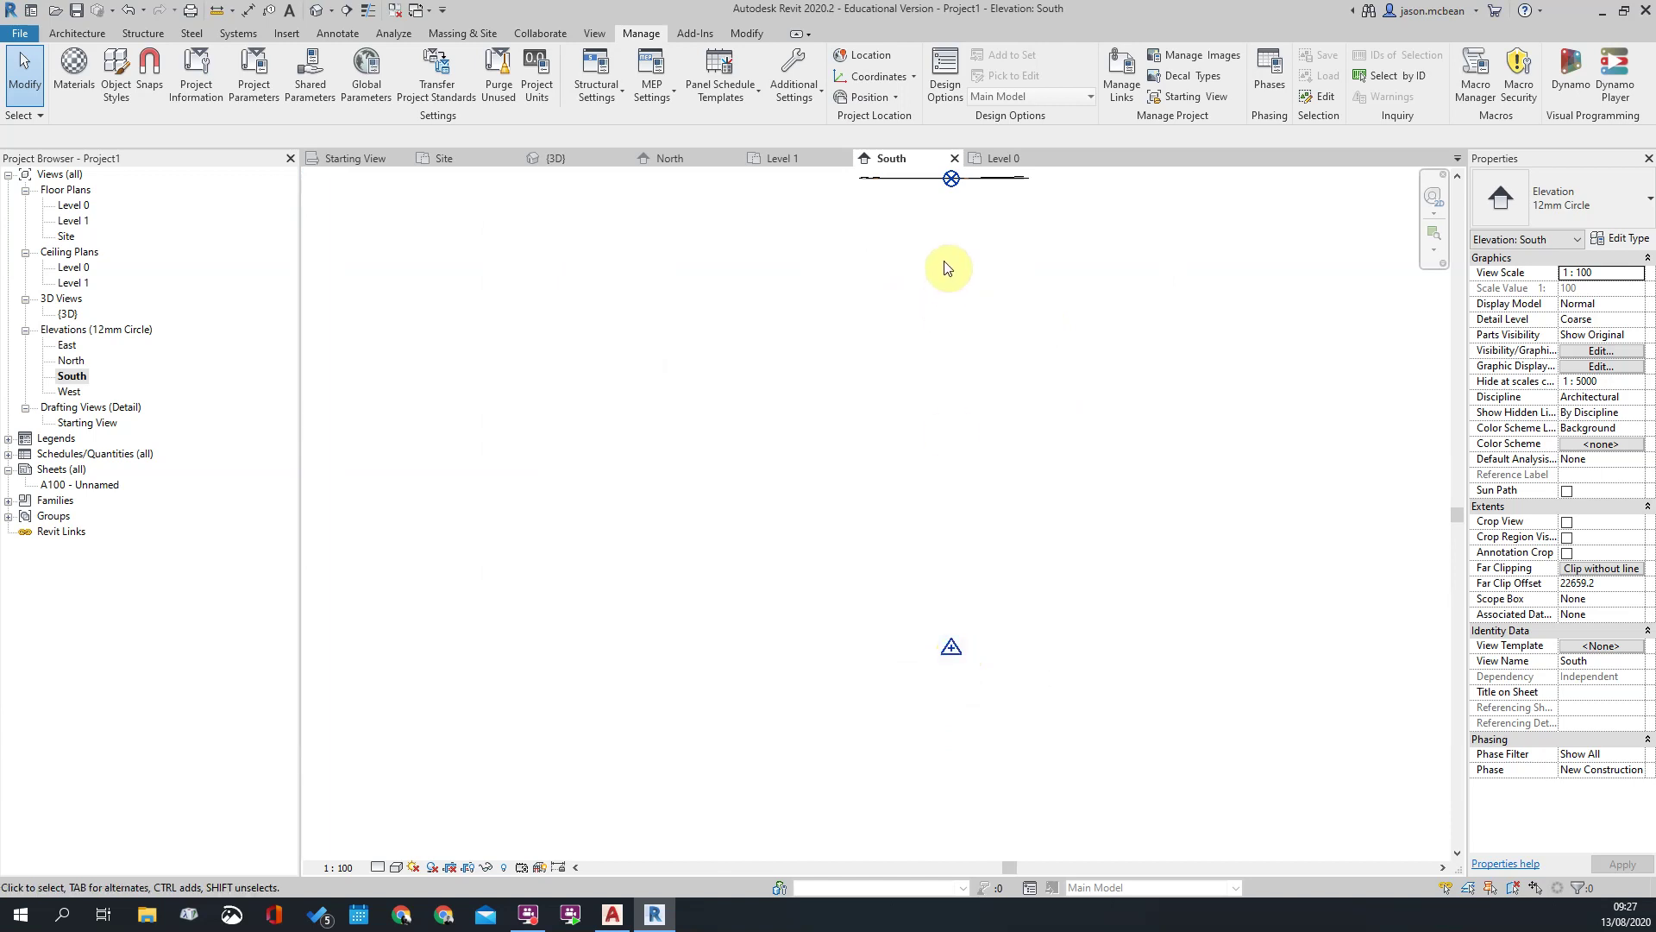
middle_click_drag(942, 317, 851, 426)
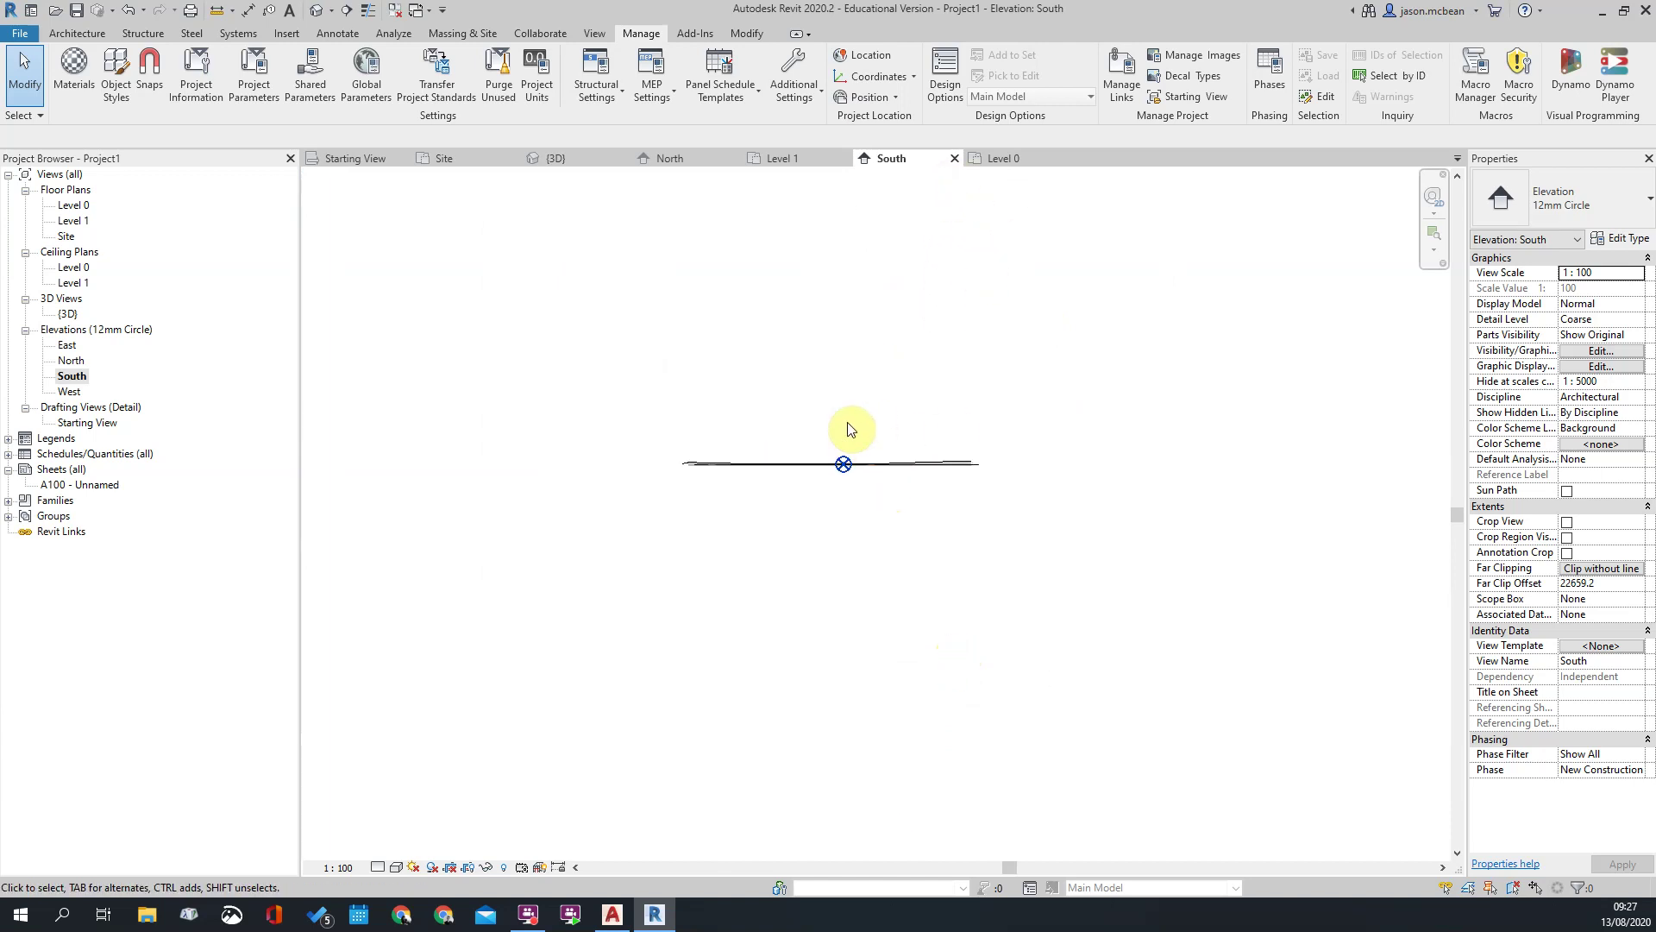
left_click(64, 237)
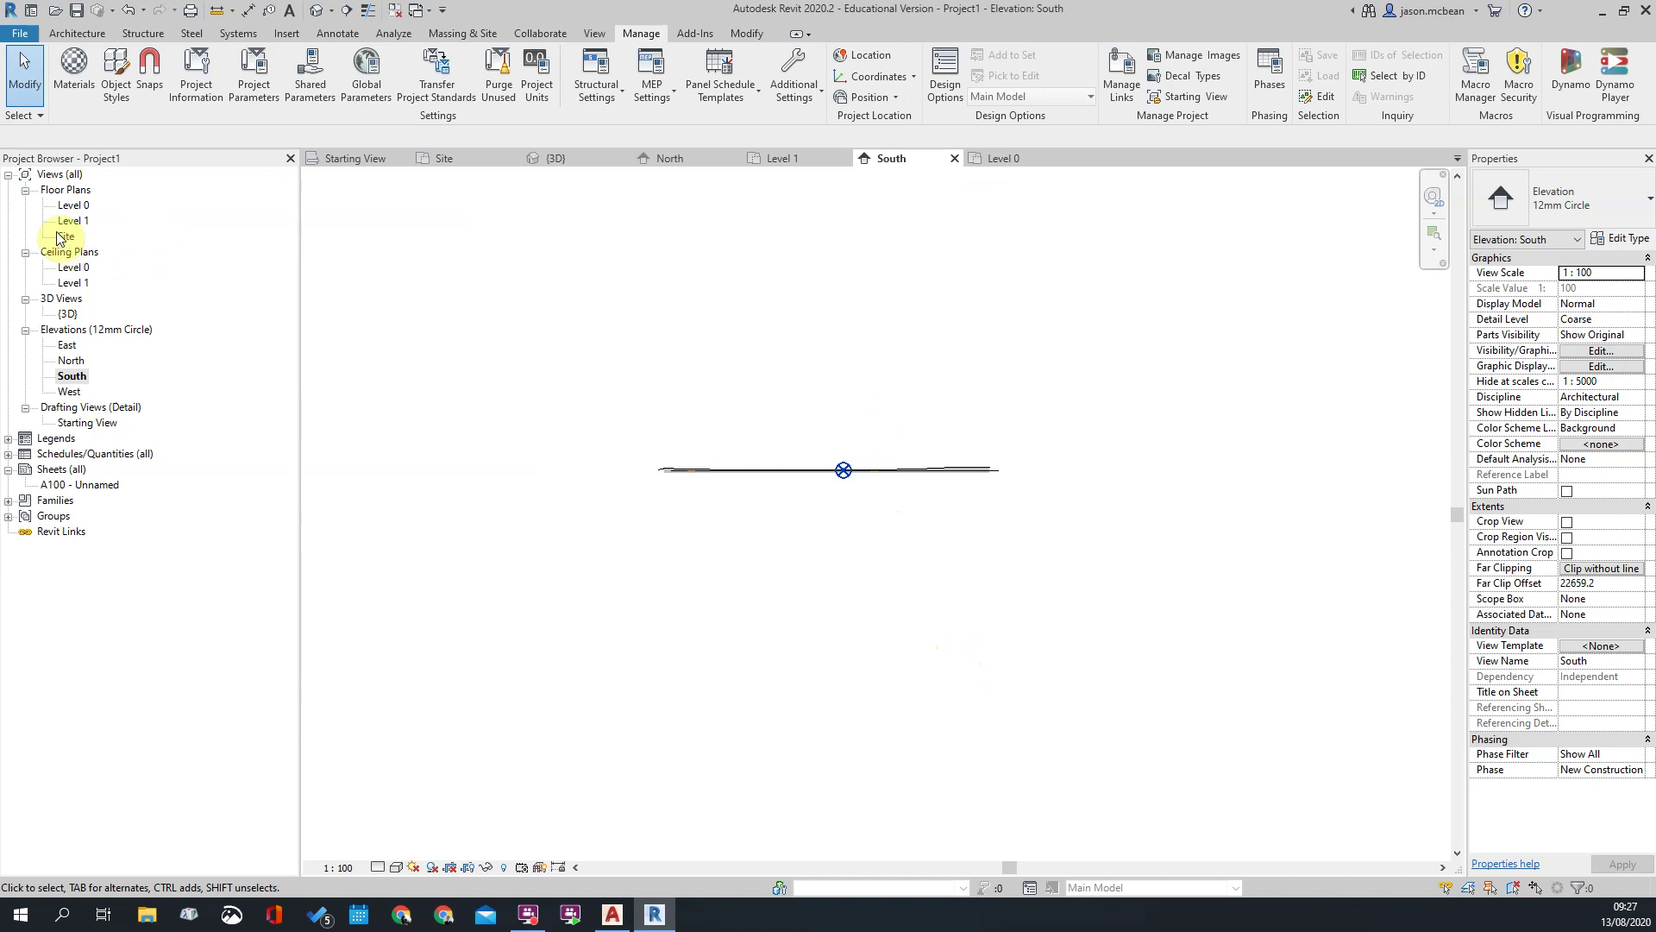
Step: Open the Site plan and set the contour label type's Elevation Base to Survey Point
double_click(66, 236)
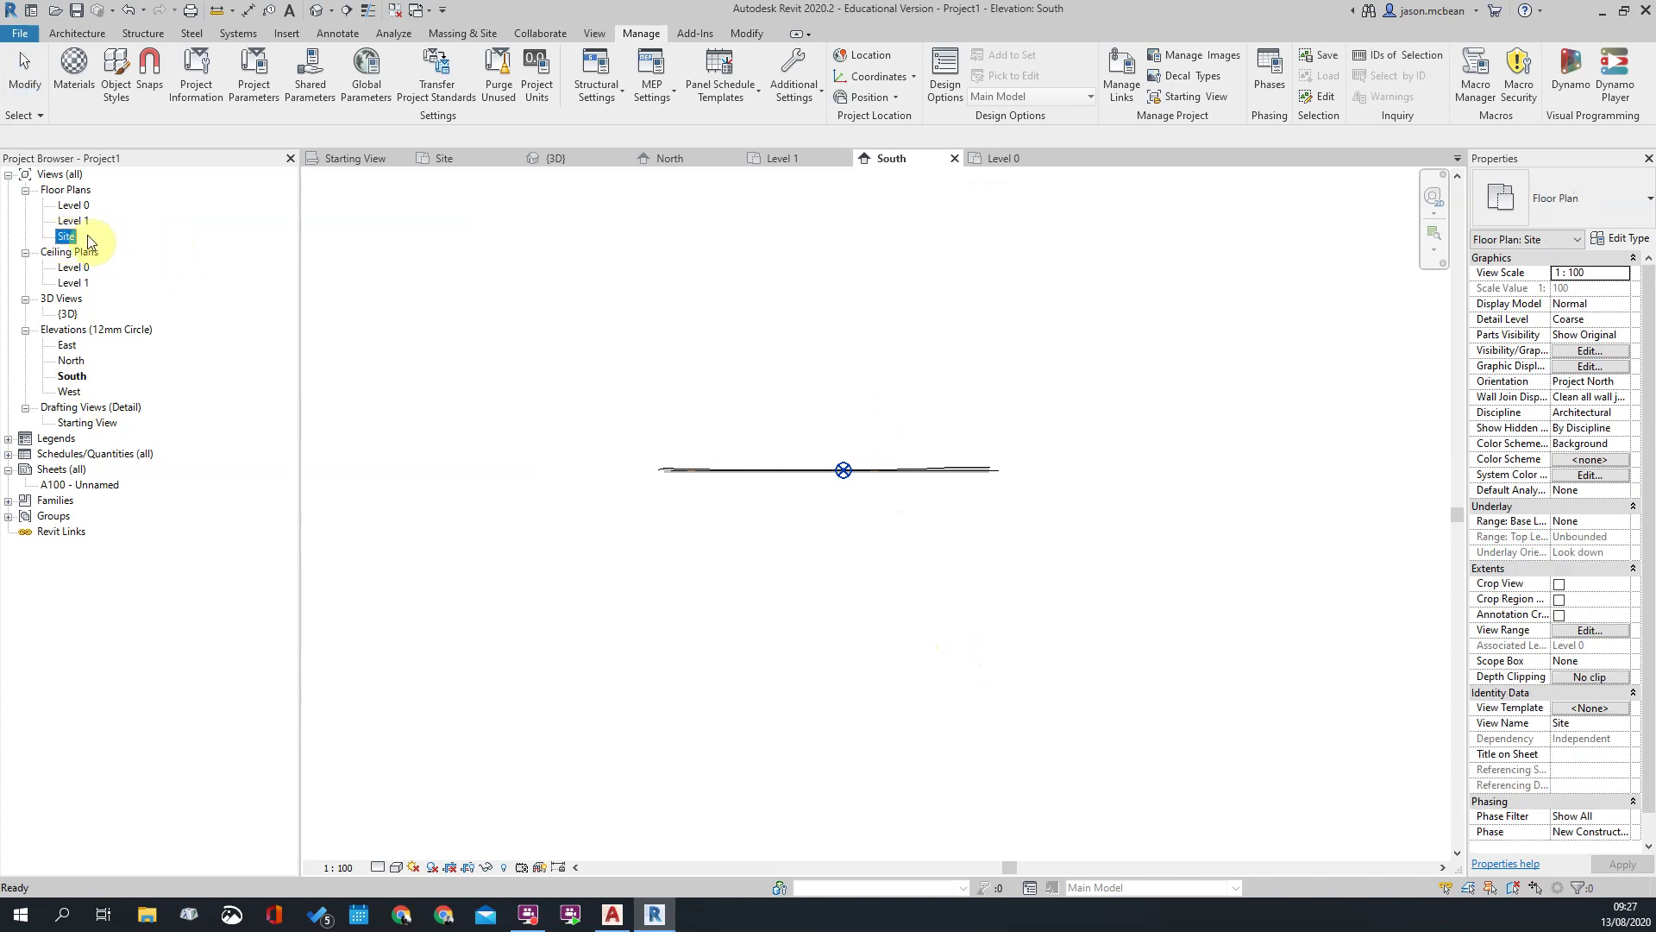
scroll(806, 409, "up", 6)
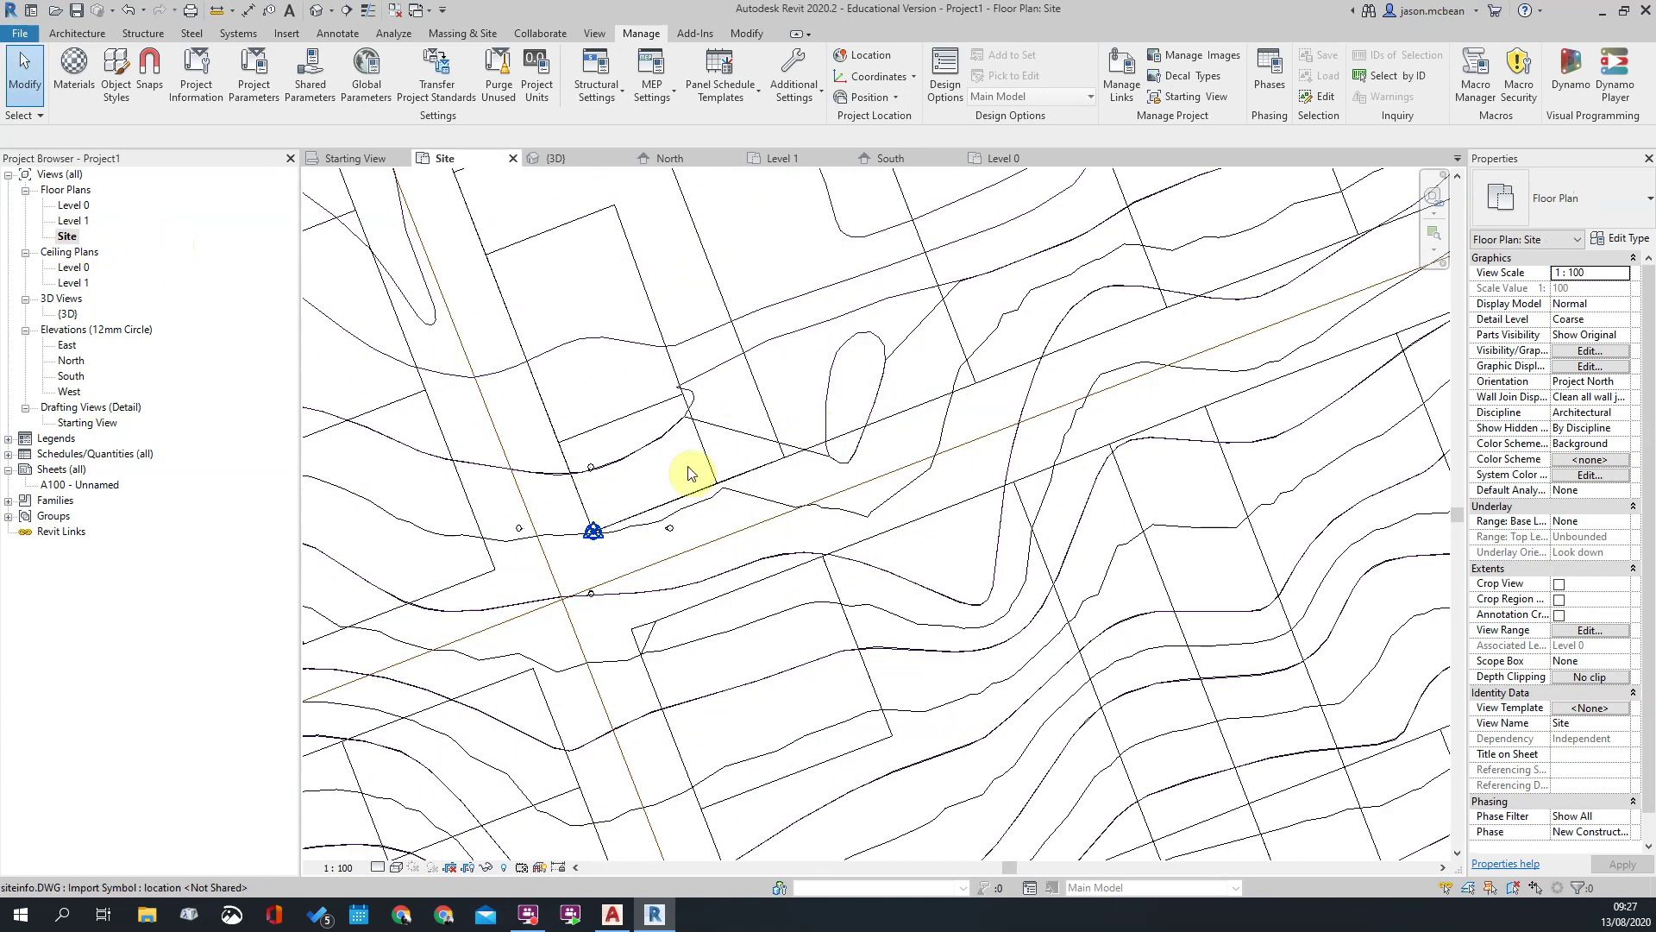
left_click(546, 409)
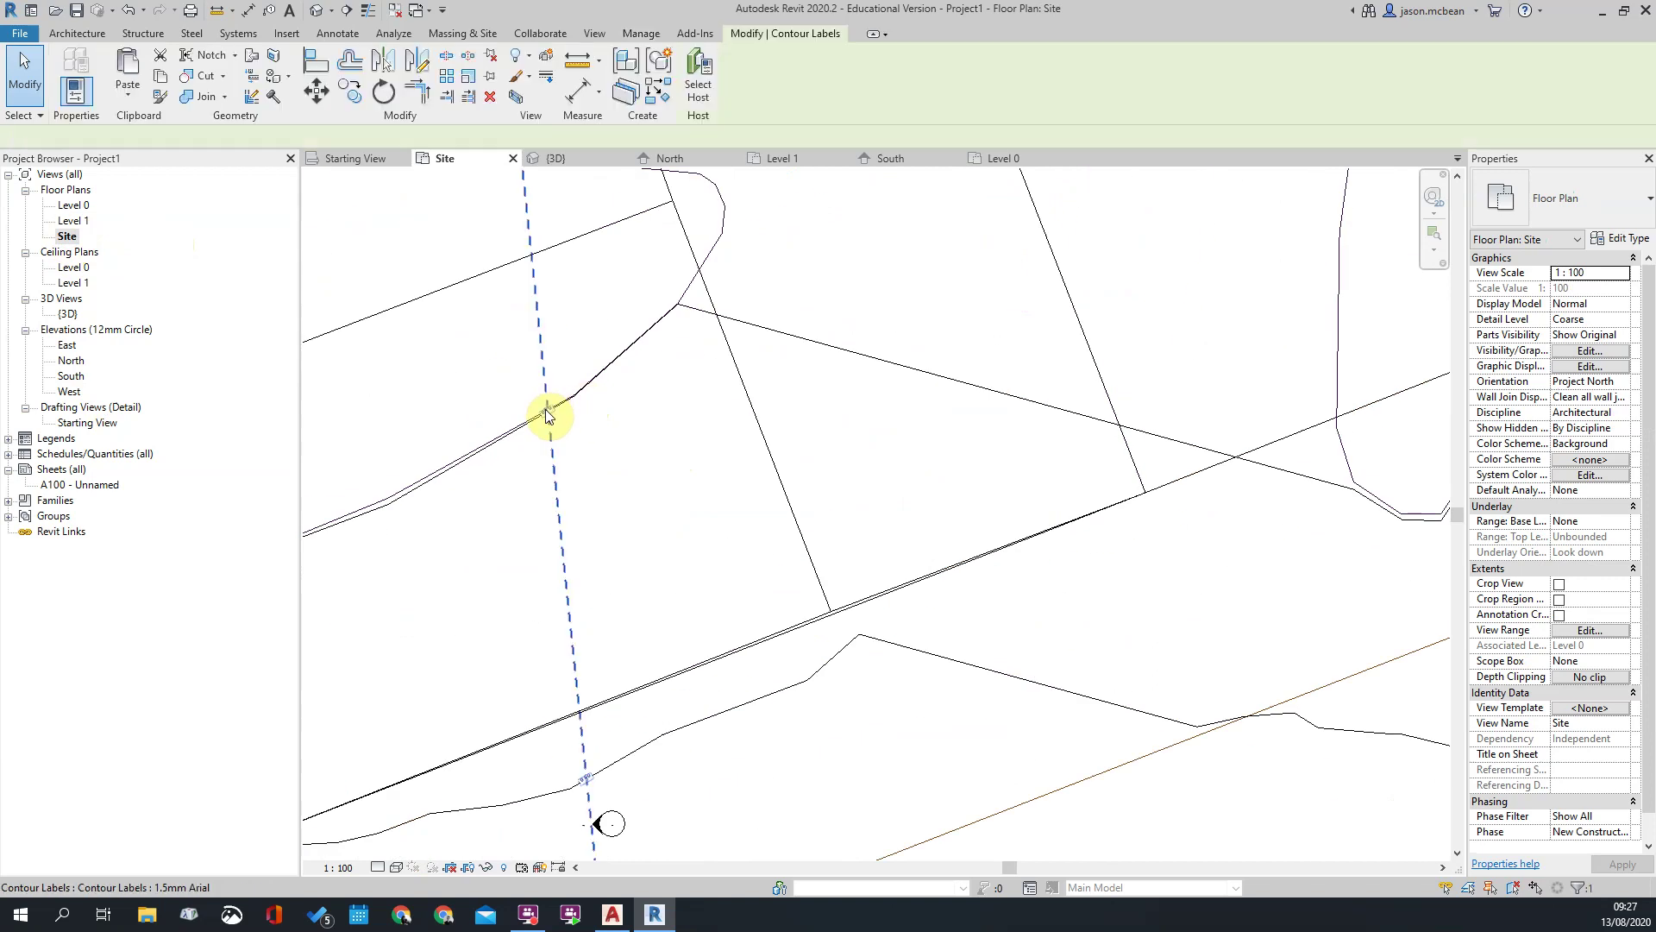
left_click(1633, 242)
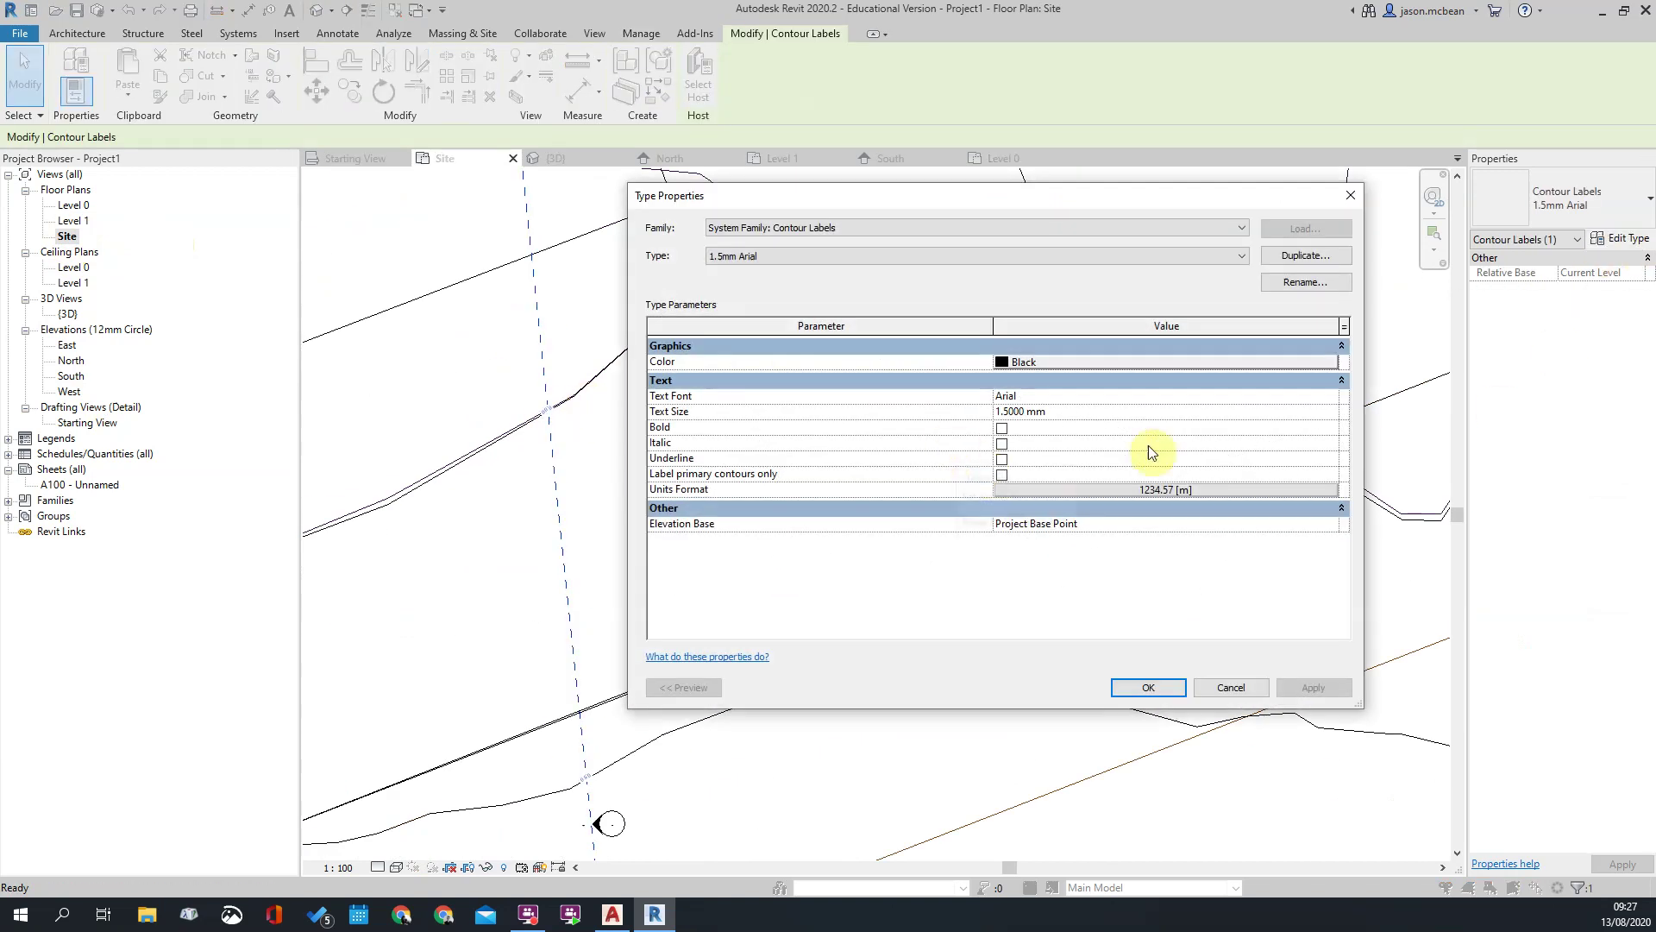
left_click(1332, 524)
left_click(1044, 557)
left_click(1313, 684)
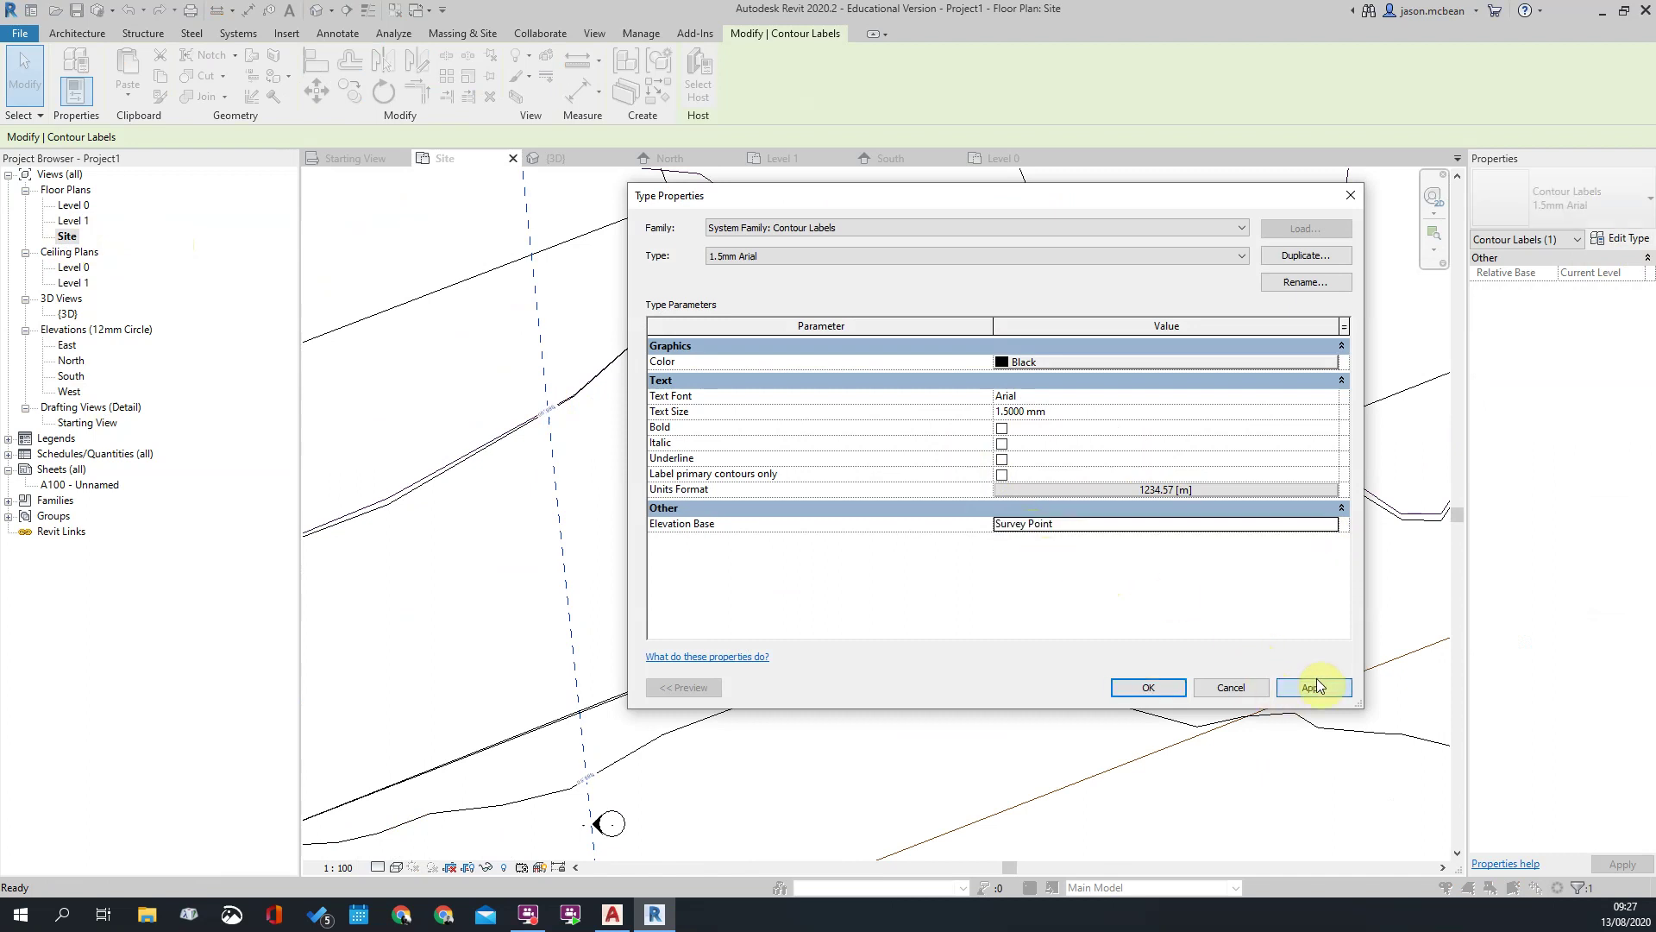
left_click(1153, 690)
scroll(546, 409, "up", 5)
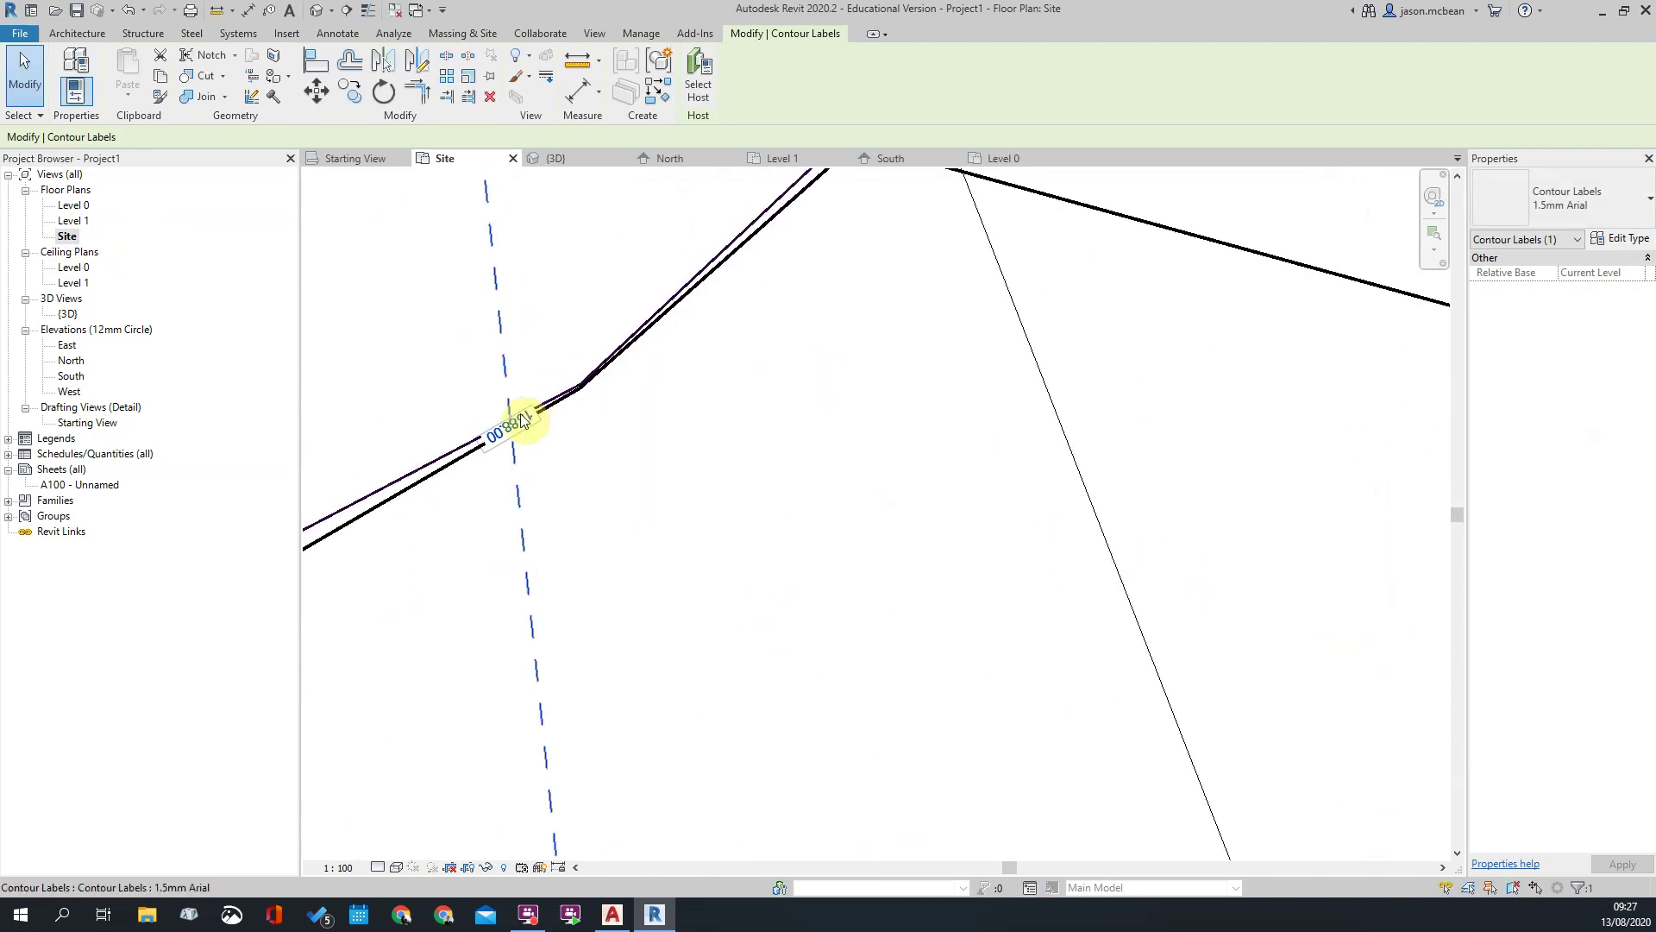
key("Escape")
scroll(664, 505, "down", 4)
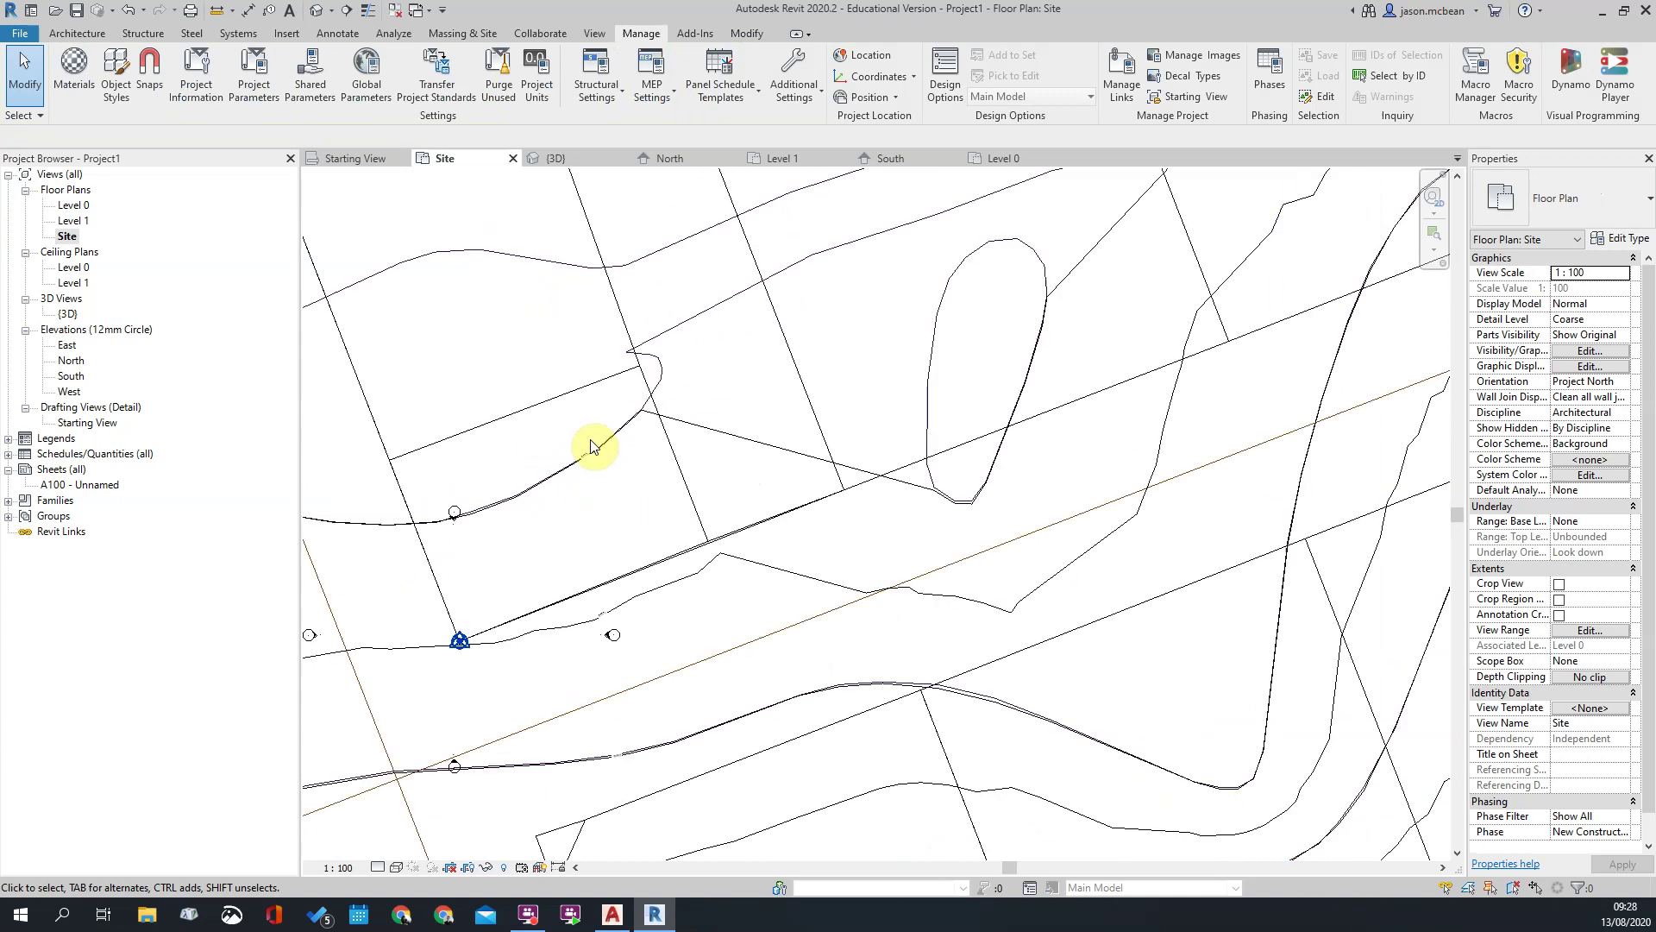
scroll(888, 666, "down", 2)
scroll(876, 582, "up", 3)
scroll(876, 582, "up", 4)
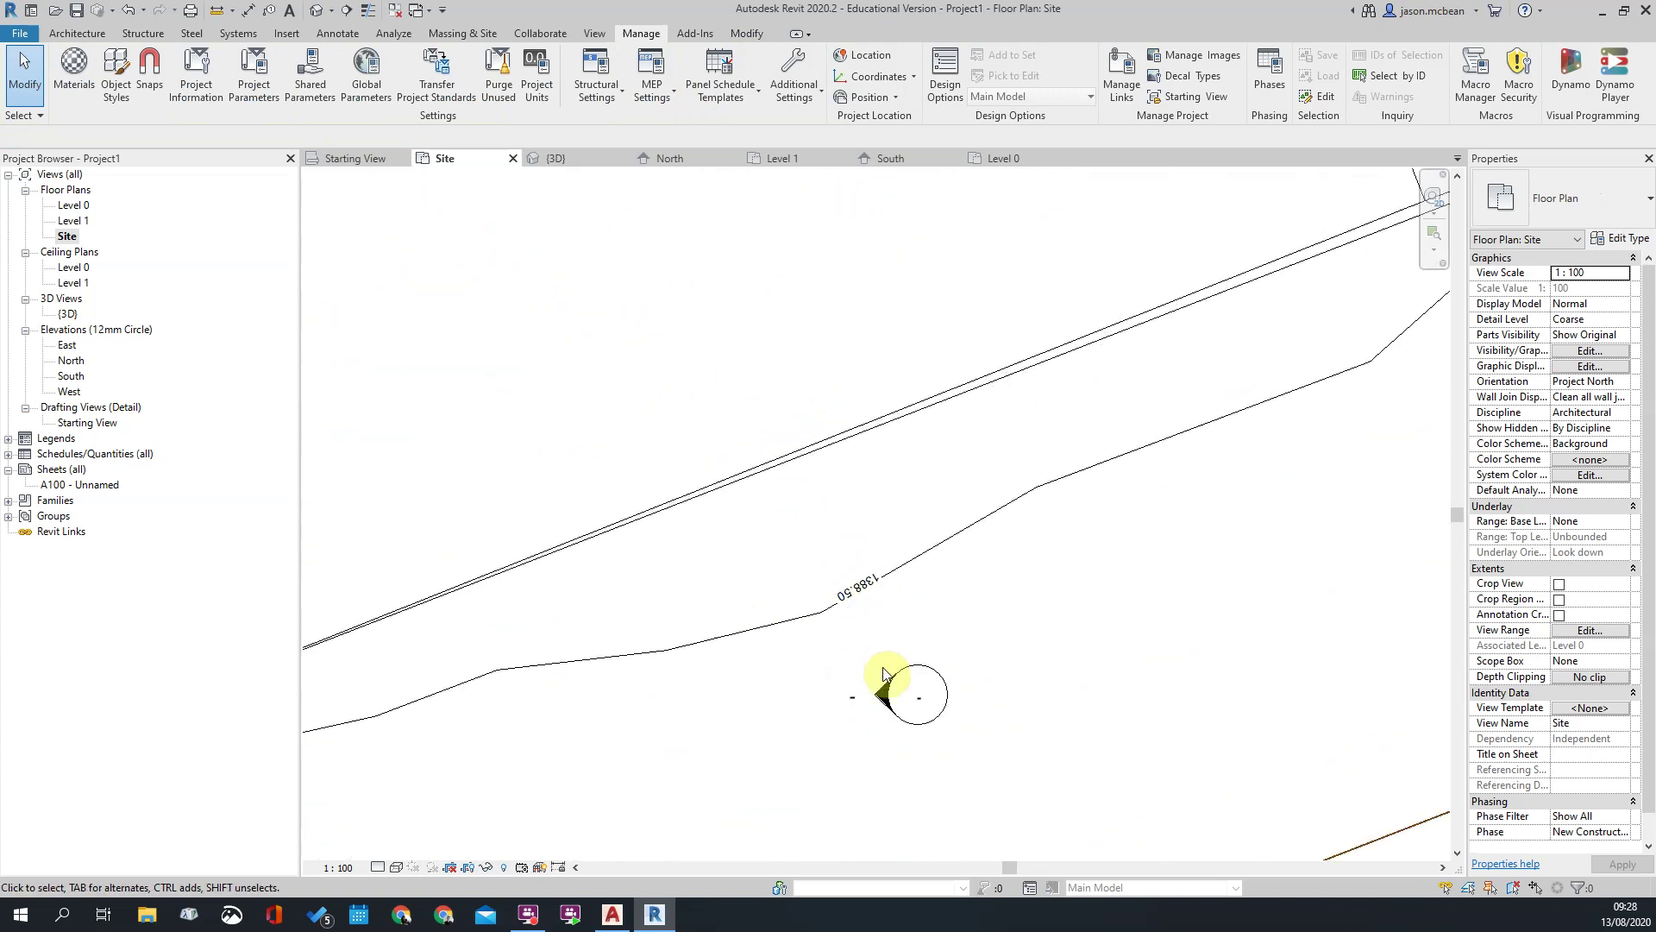
scroll(874, 481, "down", 3)
scroll(890, 490, "up", 2)
scroll(819, 479, "down", 5)
scroll(888, 582, "up", 3)
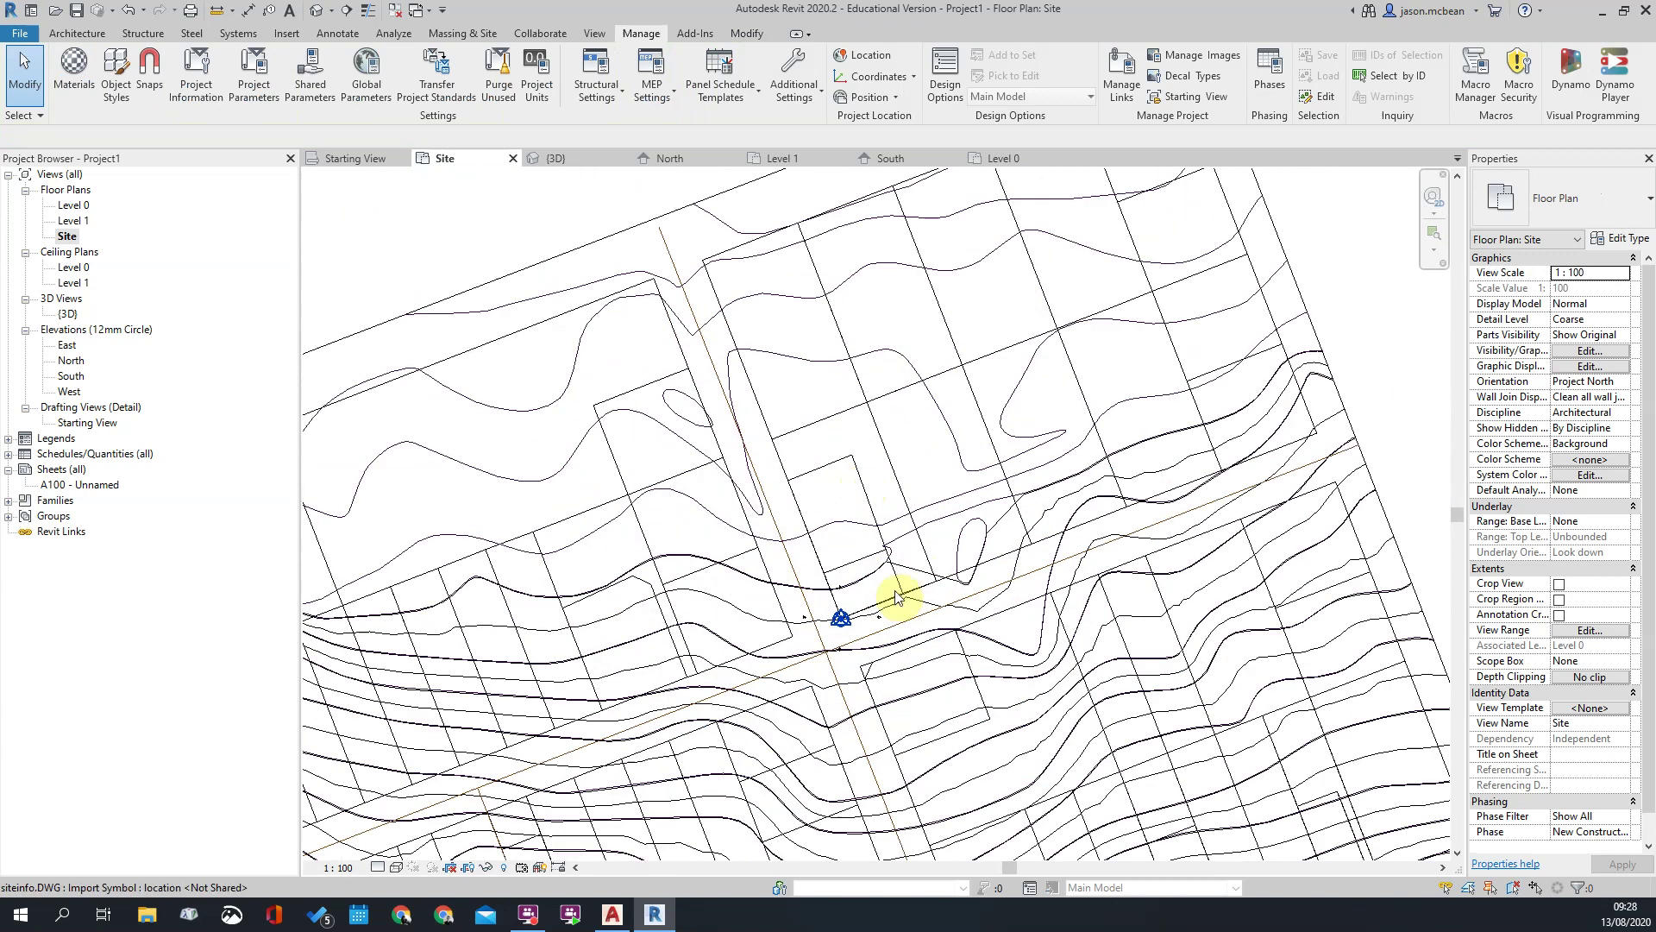
scroll(836, 560, "down", 5)
scroll(795, 528, "up", 2)
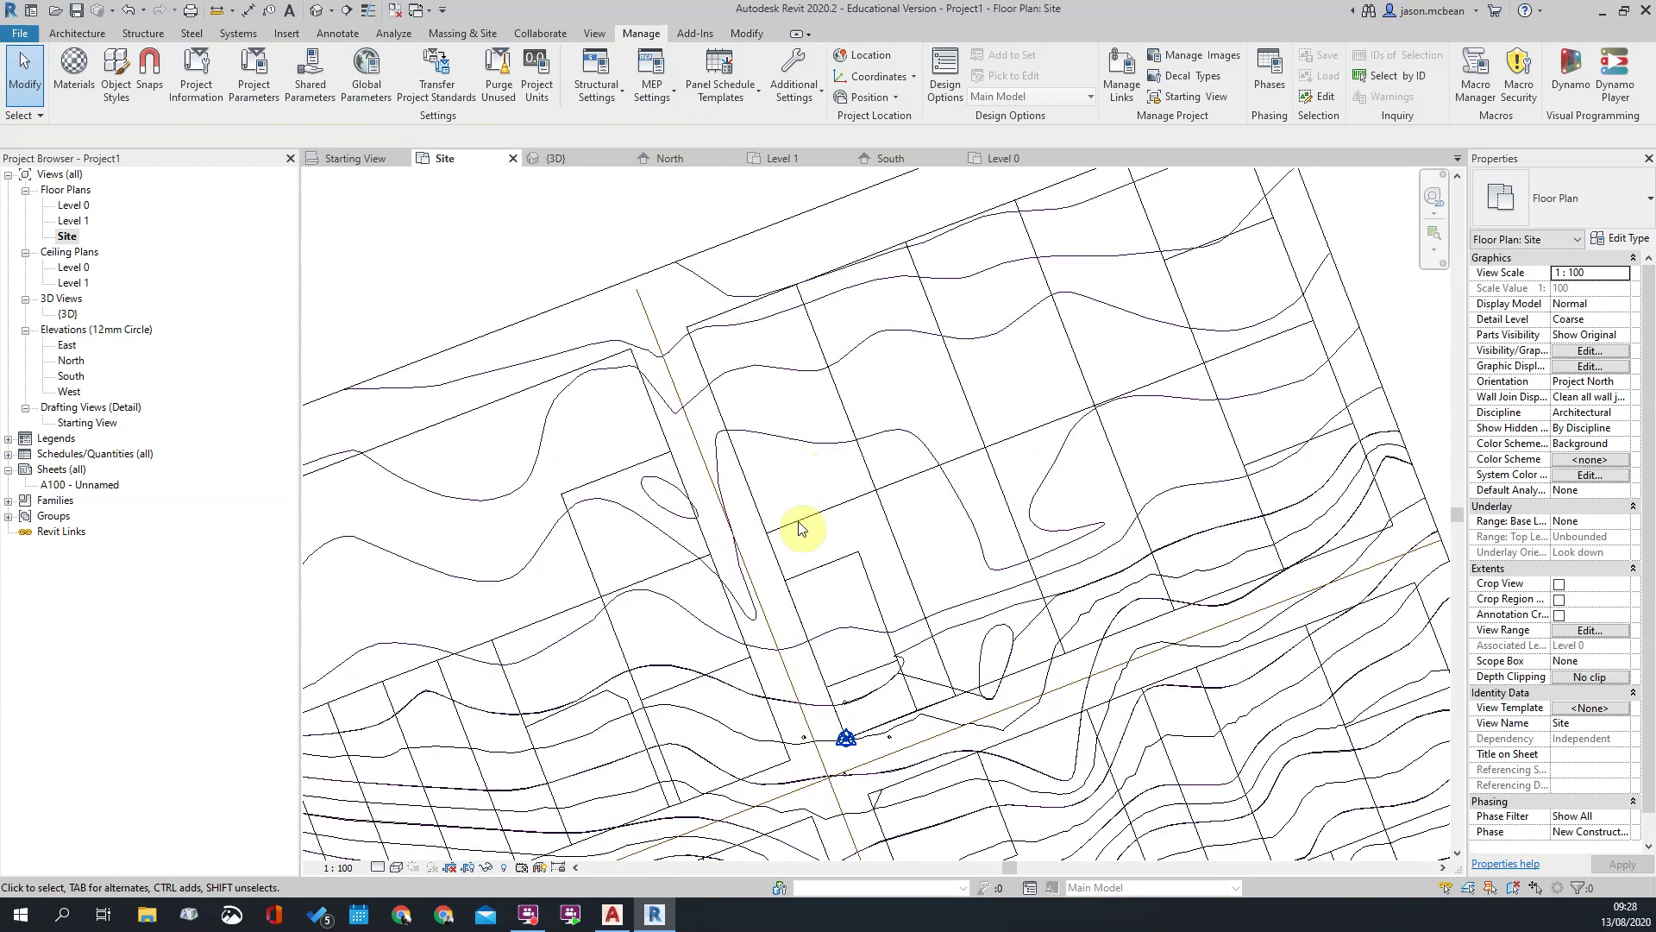
scroll(795, 573, "down", 2)
scroll(906, 716, "up", 4)
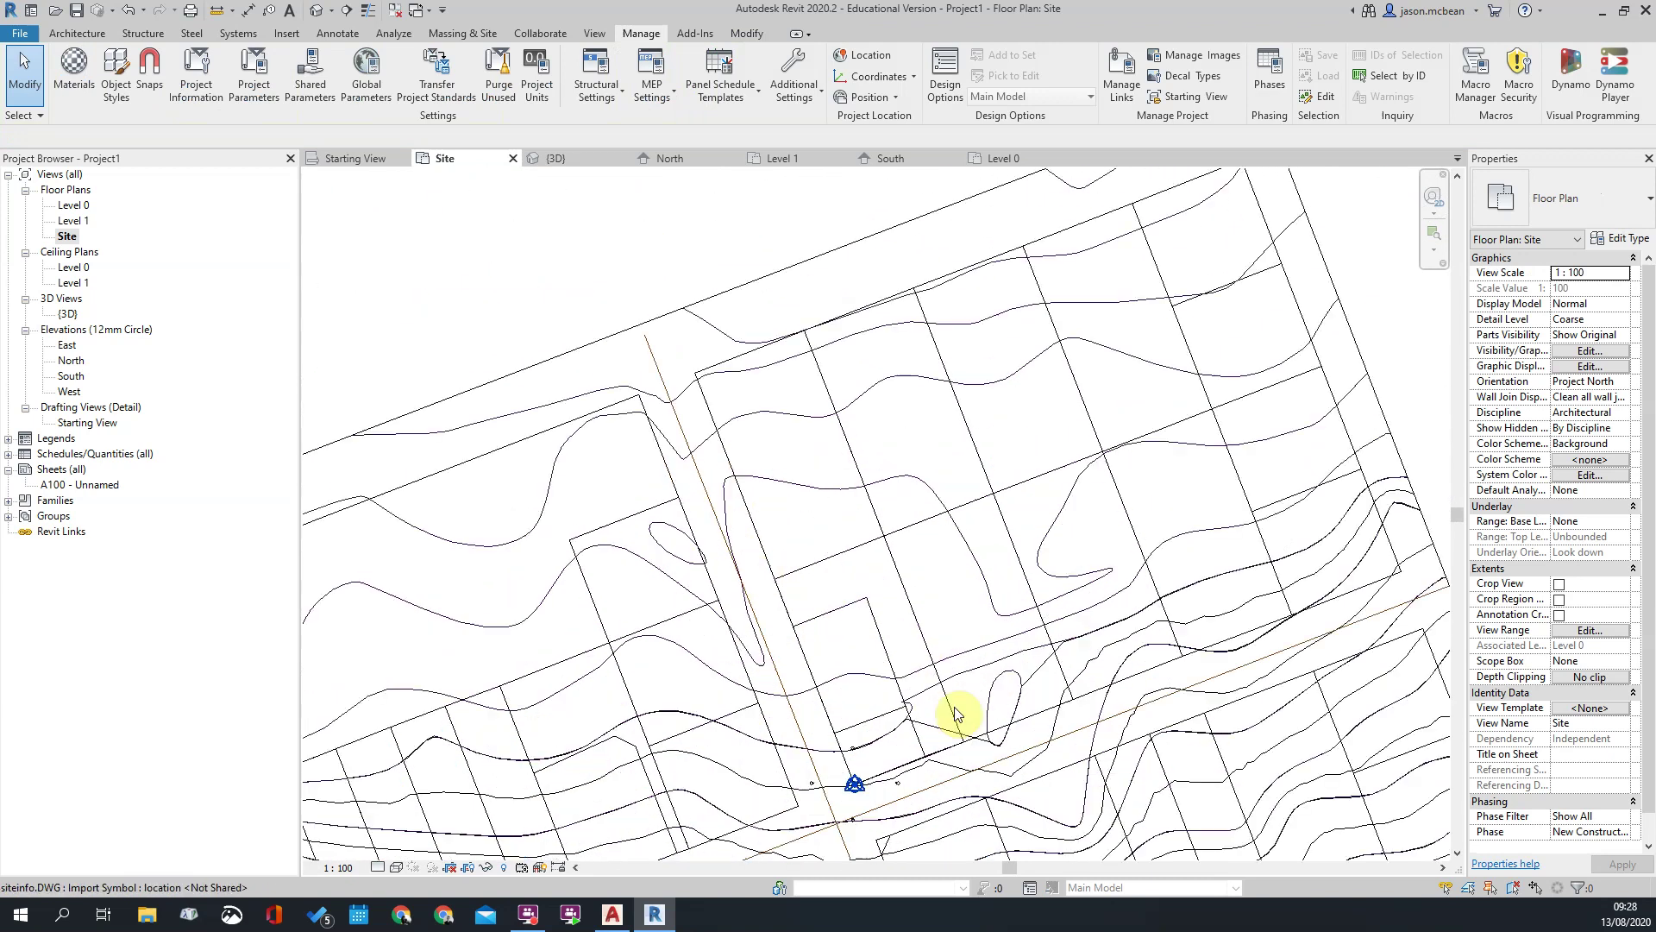